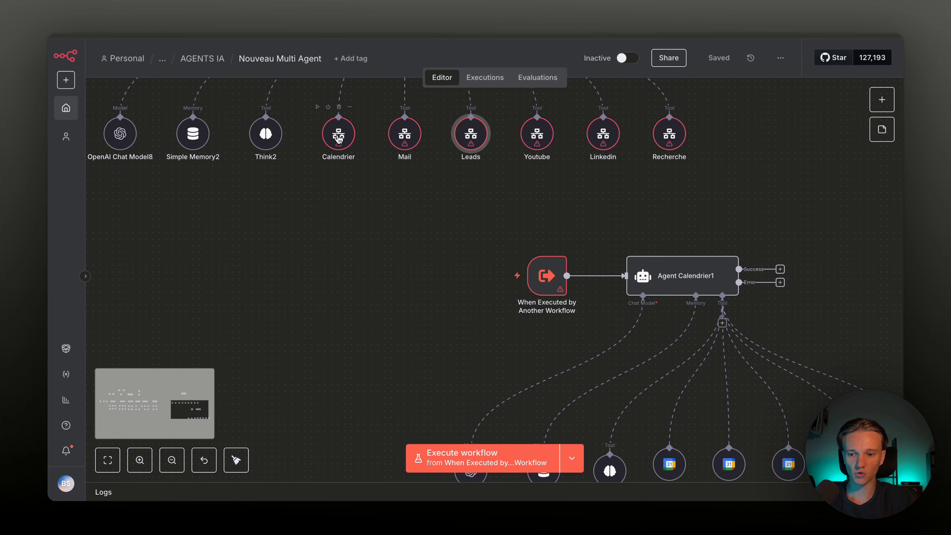
Select the Calendrier tool node above the Agent Calendrier1 sub-workflow
click(339, 139)
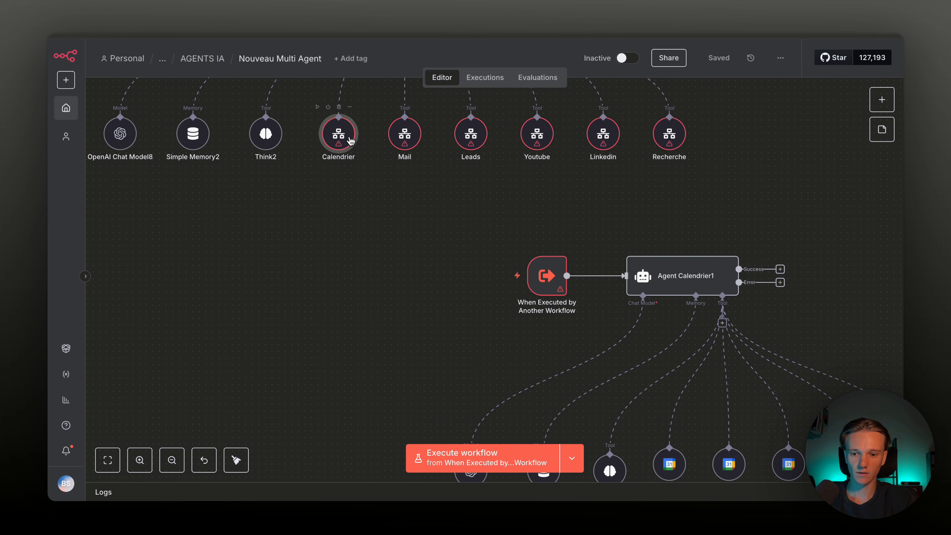
Select the sub-workflow's When Executed by Another Workflow trigger and pan around it
scroll(350, 140, up, 2)
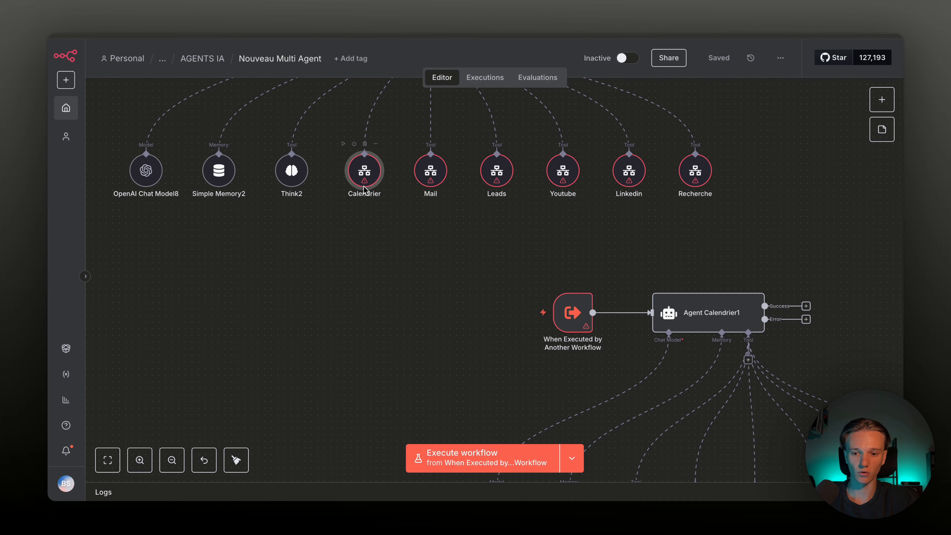
click(566, 303)
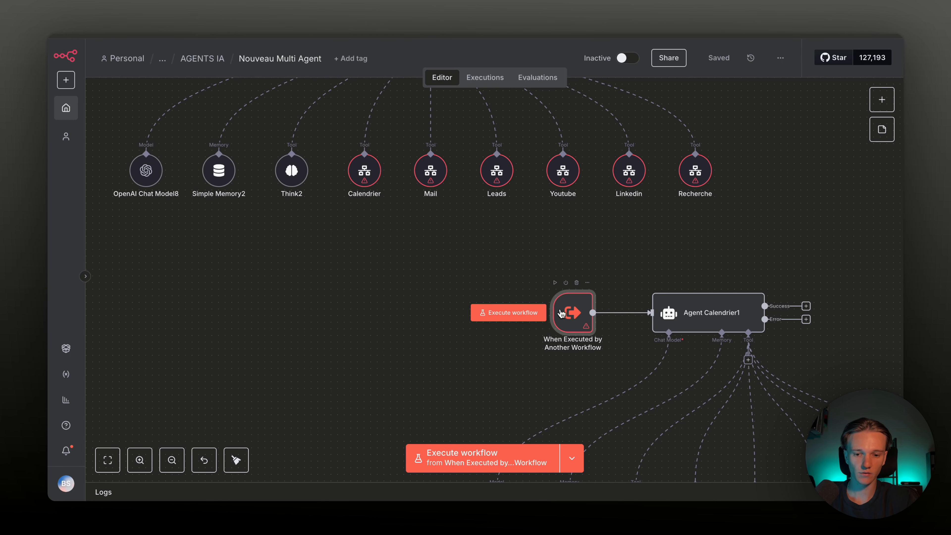
scroll(598, 329, right, 5)
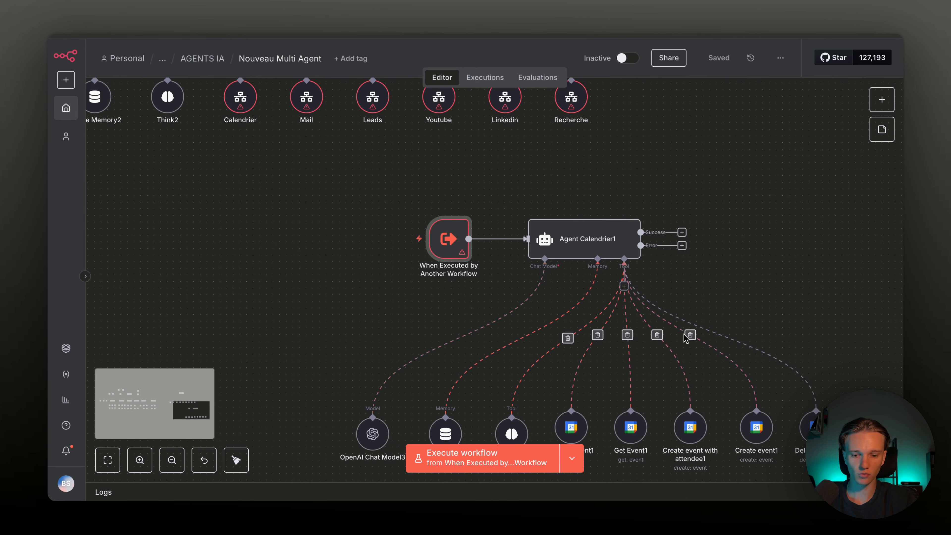
scroll(636, 331, down, 3)
scroll(640, 320, left, 3)
scroll(640, 321, up, 3)
scroll(640, 321, down, 3)
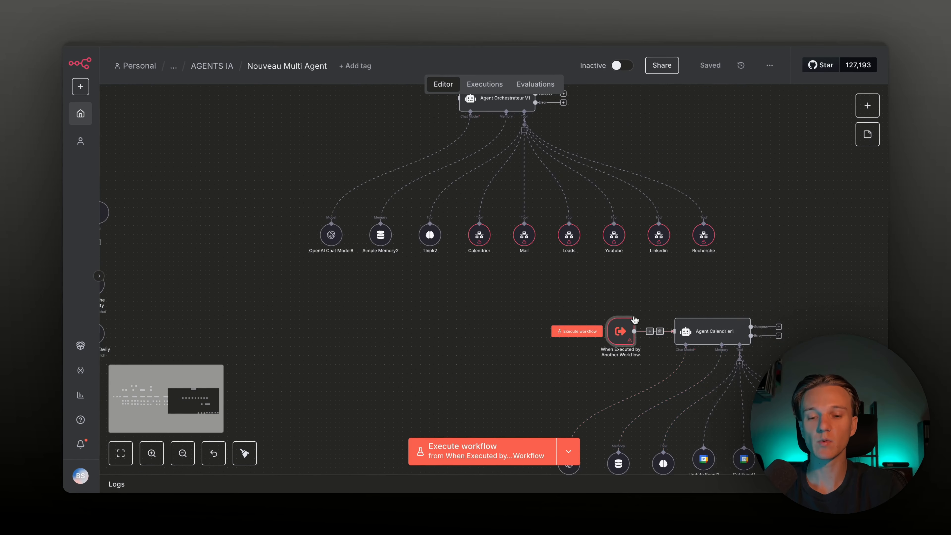
scroll(640, 321, up, 2)
scroll(632, 320, up, 1)
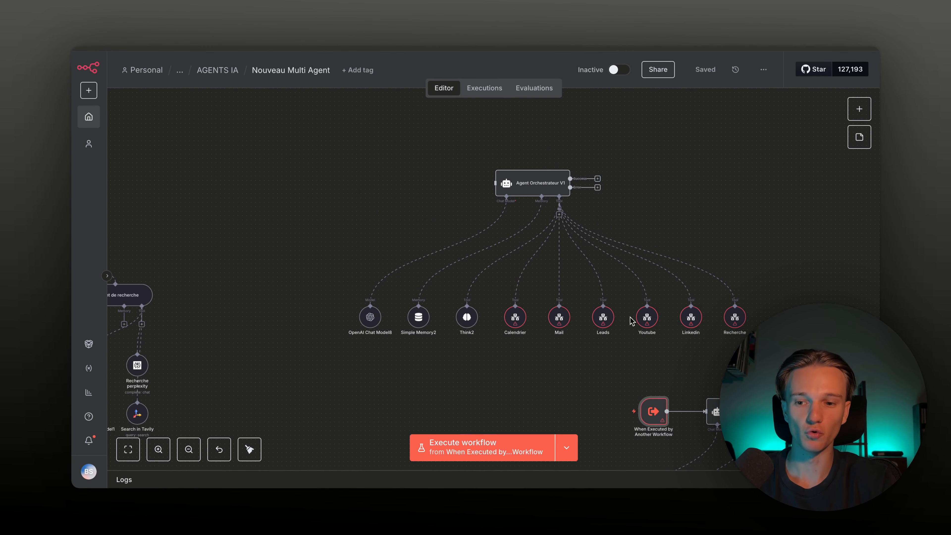
scroll(633, 321, left, 5)
scroll(633, 321, down, 2)
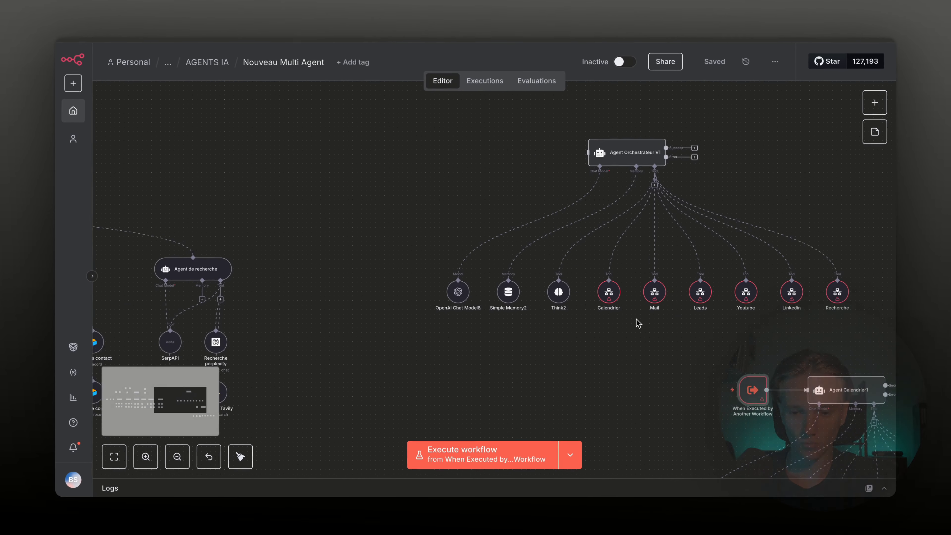
scroll(641, 324, left, 10)
scroll(645, 325, down, 2)
scroll(646, 325, left, 3)
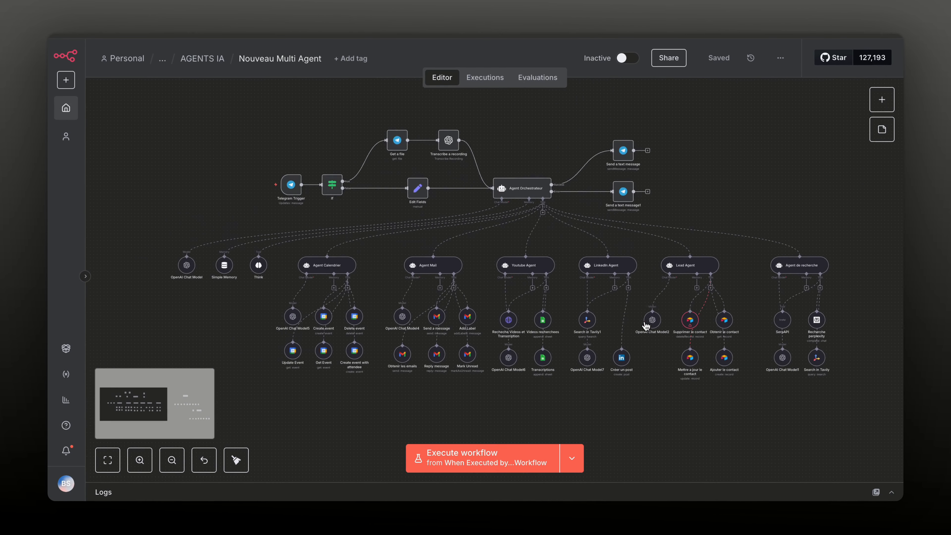
scroll(536, 232, up, 3)
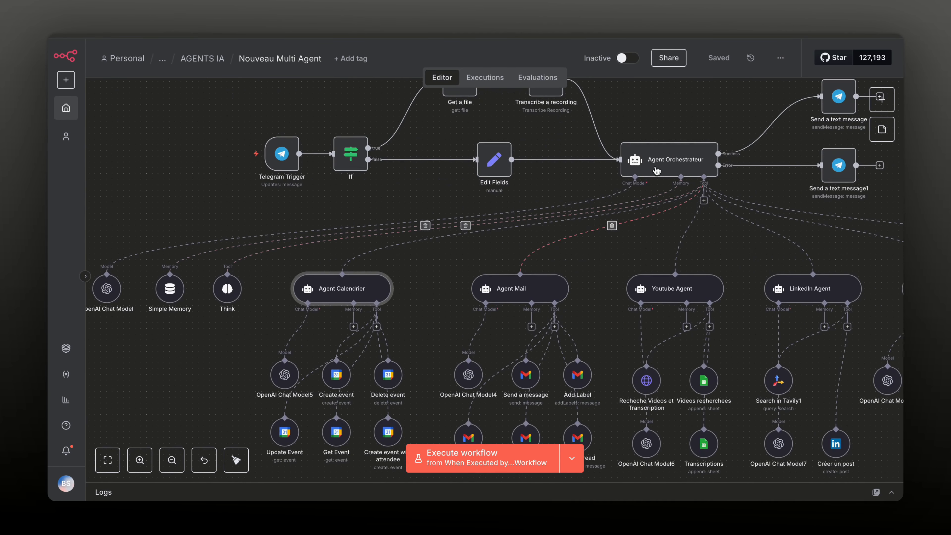
Select the Agent Orchestrateur node and pan to show all its sub-agents
click(661, 166)
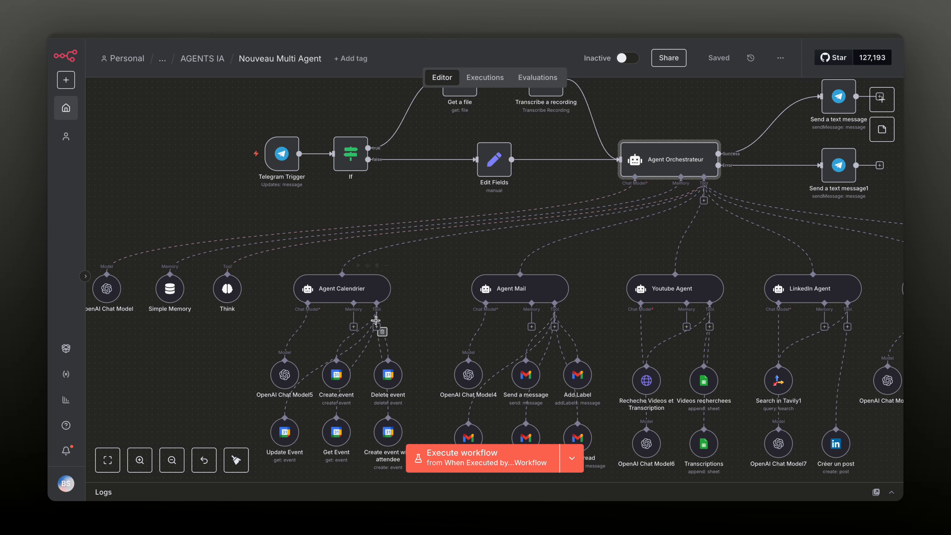
scroll(378, 324, down, 1)
scroll(378, 325, left, 1)
scroll(378, 325, right, 2)
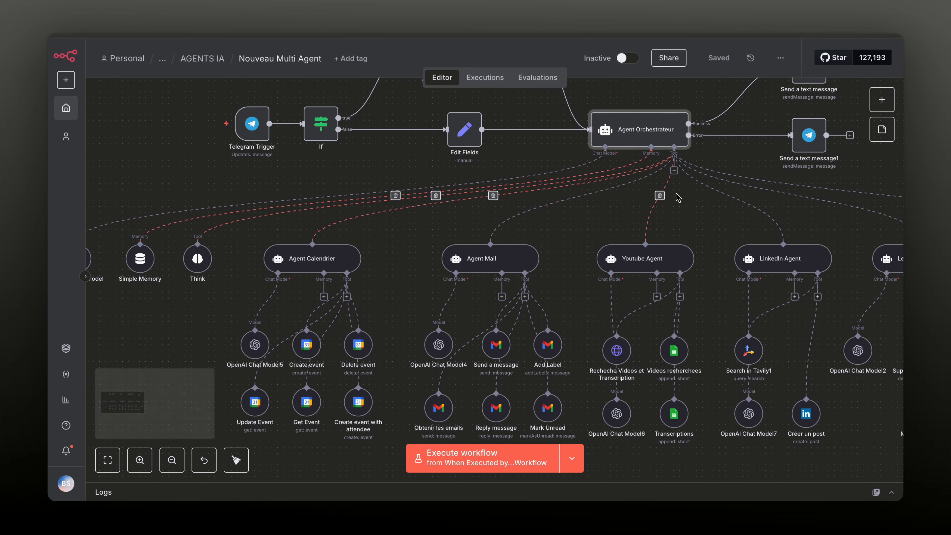
scroll(659, 195, right, 3)
scroll(676, 198, right, 5)
scroll(676, 198, down, 1)
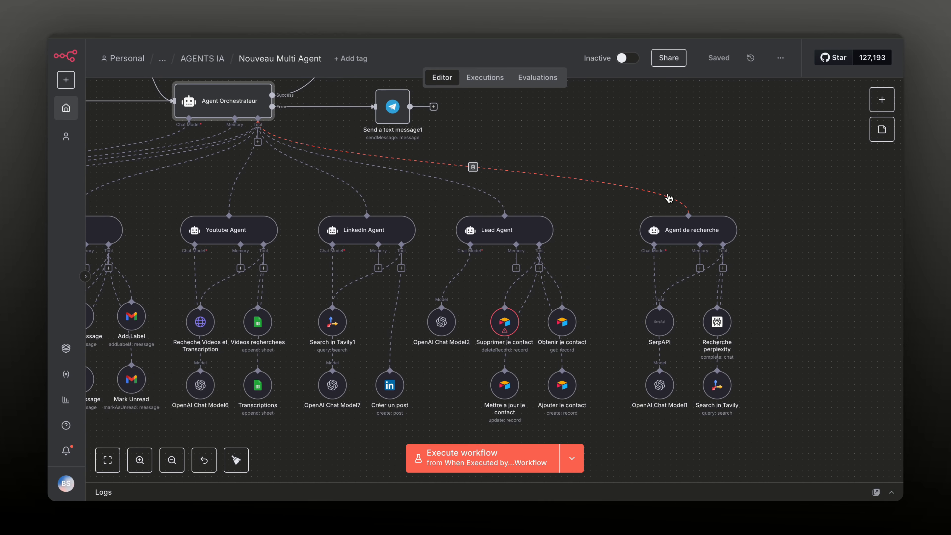
scroll(711, 211, left, 5)
scroll(711, 211, up, 3)
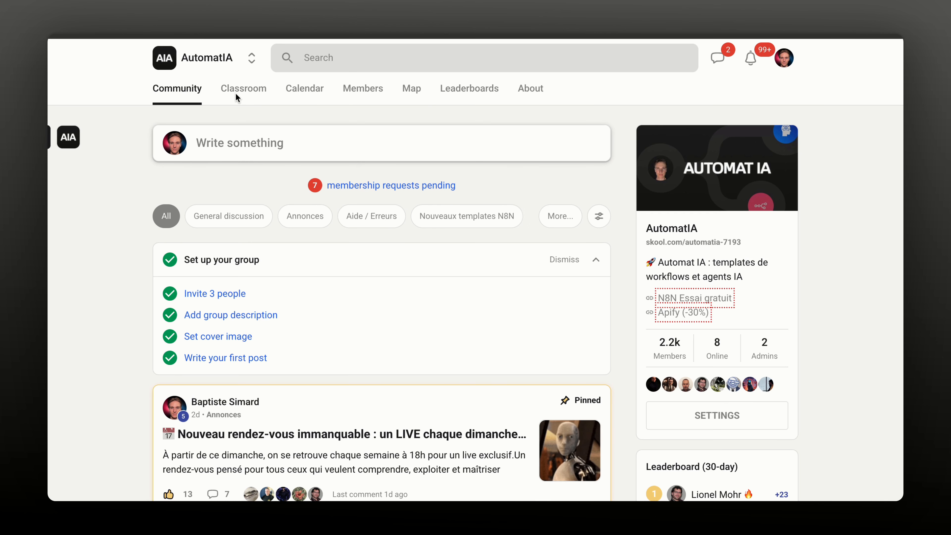
click(244, 93)
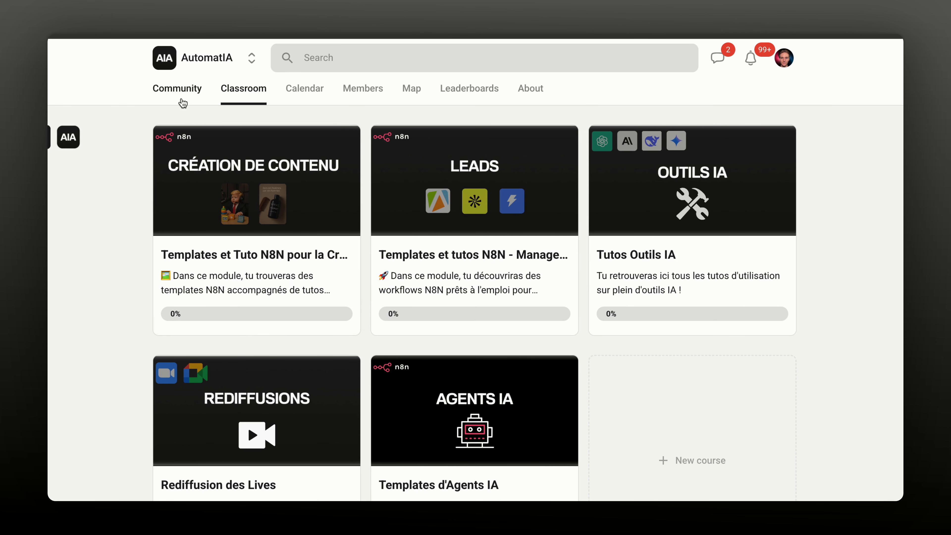
click(195, 87)
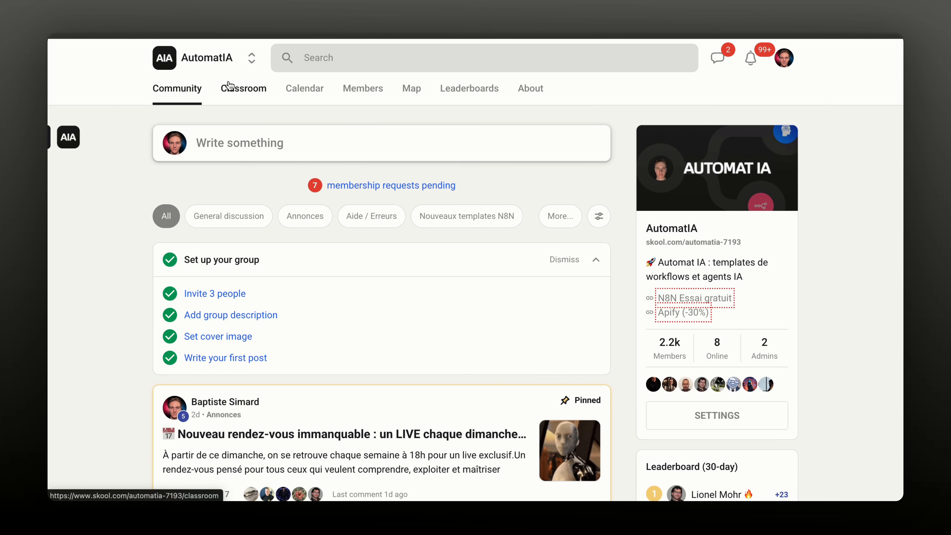
click(235, 89)
click(214, 237)
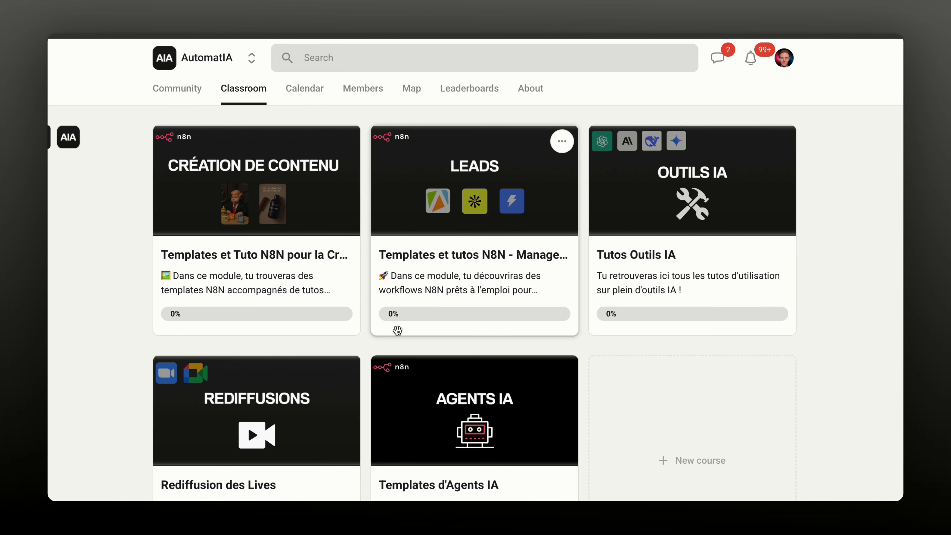
scroll(364, 356, down, 1)
scroll(363, 356, down, 5)
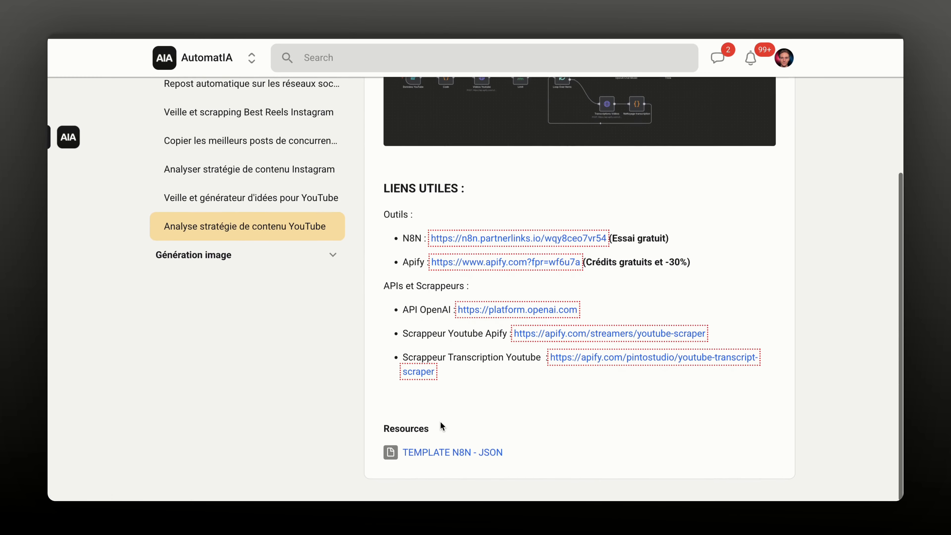
scroll(371, 162, up, 10)
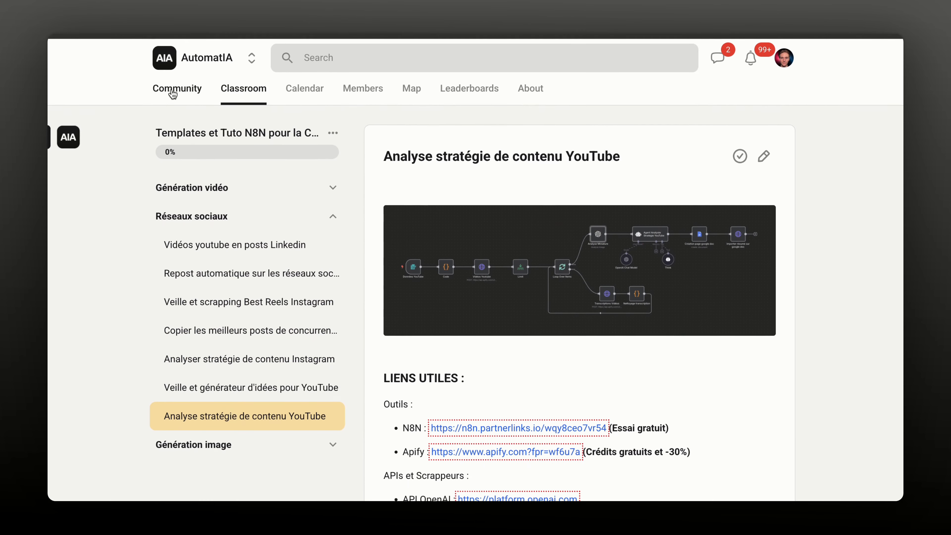
click(175, 89)
scroll(314, 262, down, 4)
scroll(314, 294, up, 6)
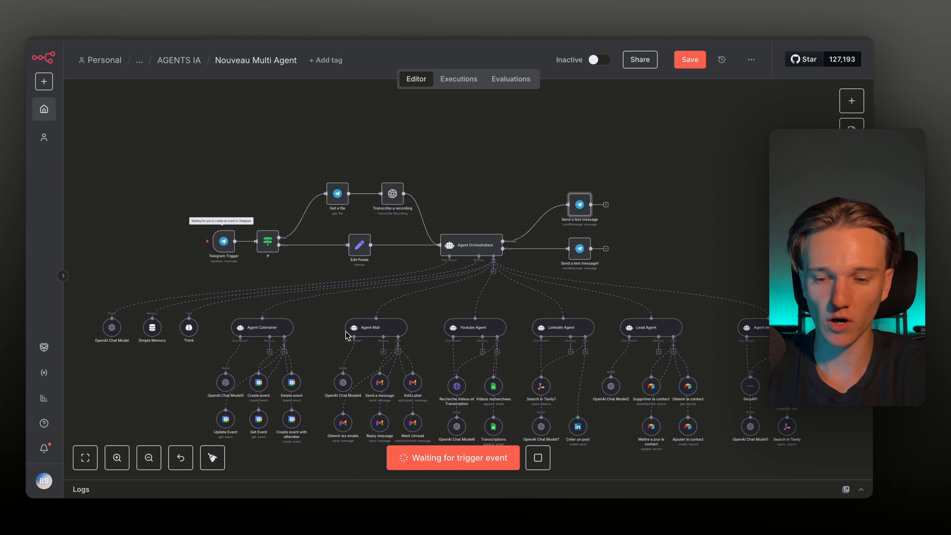
scroll(435, 297, up, 5)
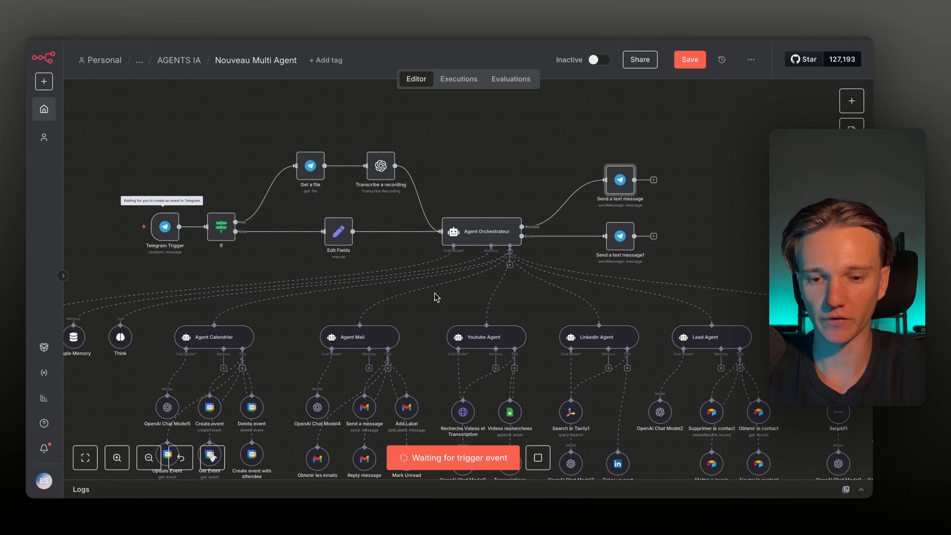
scroll(362, 376, left, 5)
scroll(363, 376, down, 2)
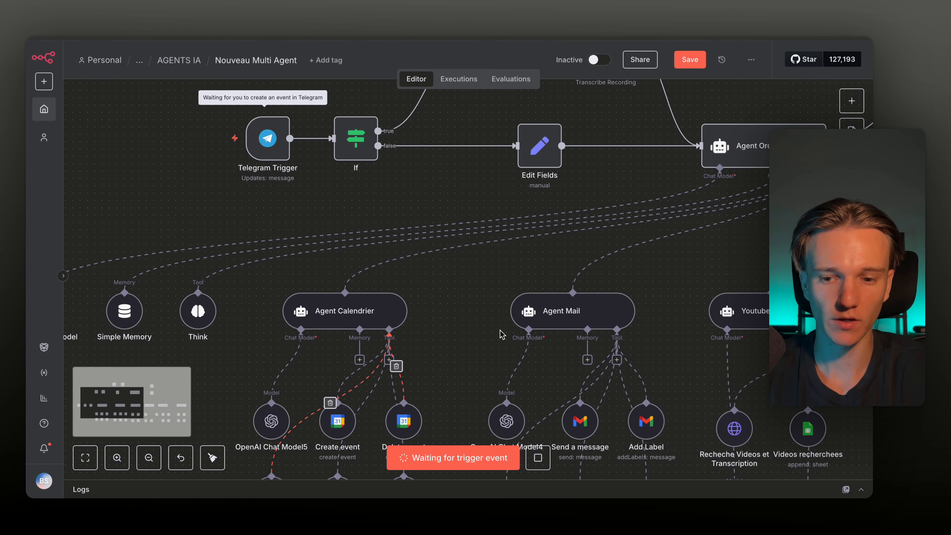
scroll(500, 331, right, 7)
scroll(502, 333, right, 3)
scroll(502, 333, left, 6)
scroll(502, 333, up, 2)
scroll(502, 334, left, 3)
scroll(502, 334, up, 2)
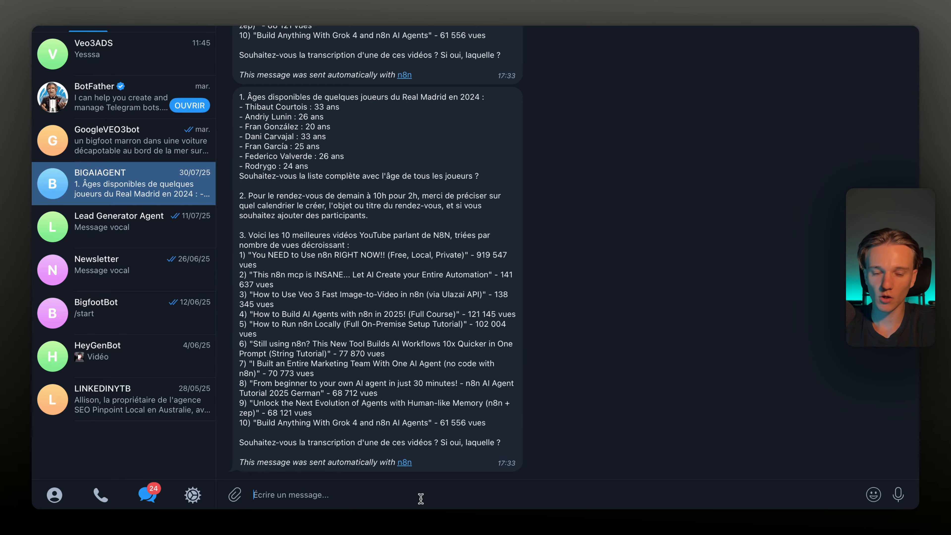
Write the request for automation tools, a reminder e-mail to the contact and a 10h meeting, fixing a typo
text(De)
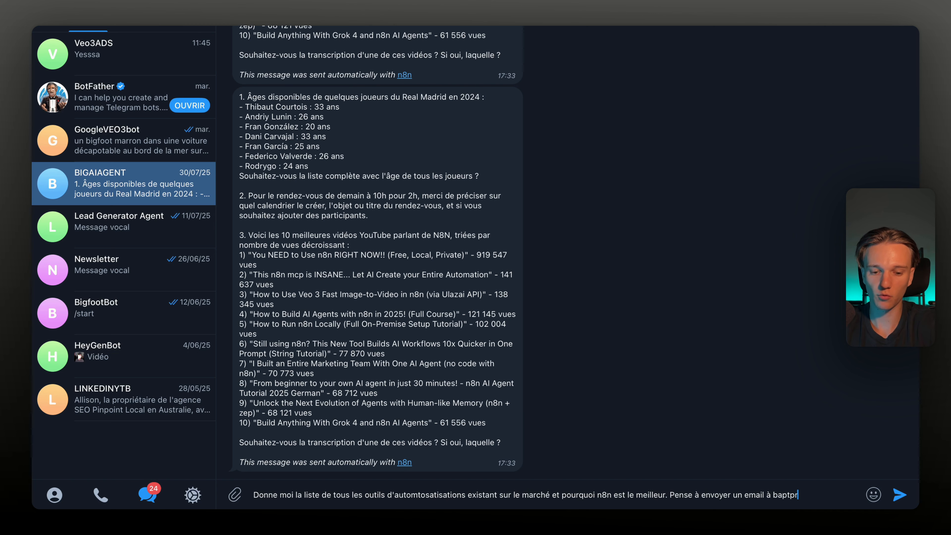
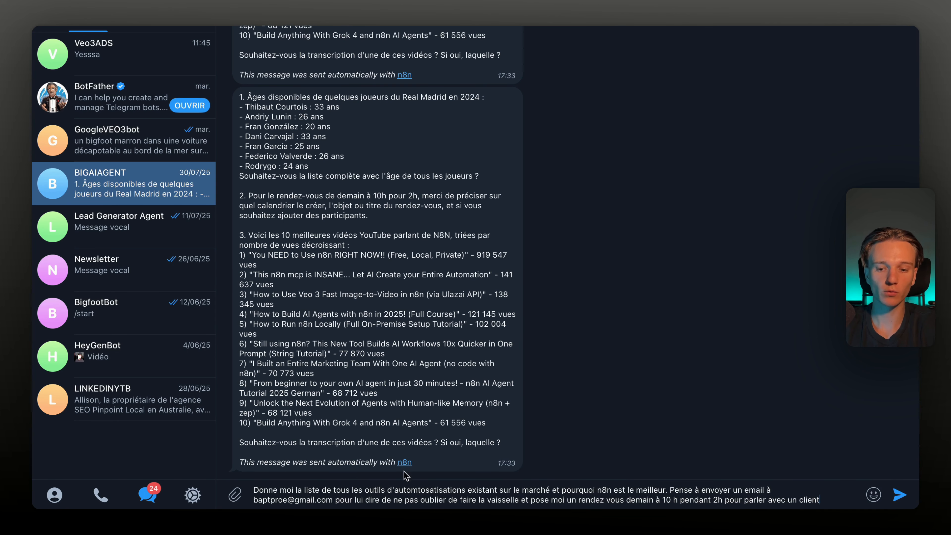
click(466, 490)
key(BackSpace)
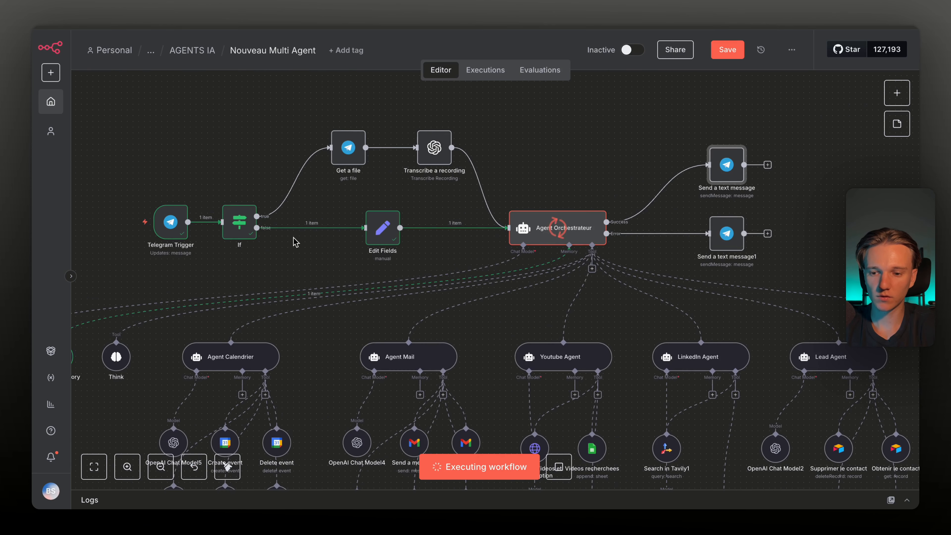
Pan across the canvas while the multi-agent workflow executes
scroll(295, 240, left, 1)
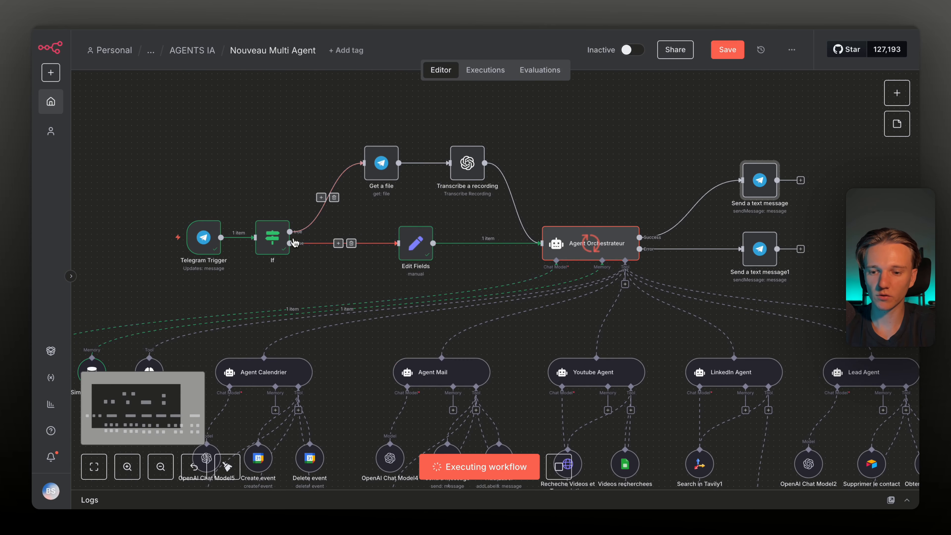
scroll(295, 243, up, 2)
scroll(295, 243, left, 2)
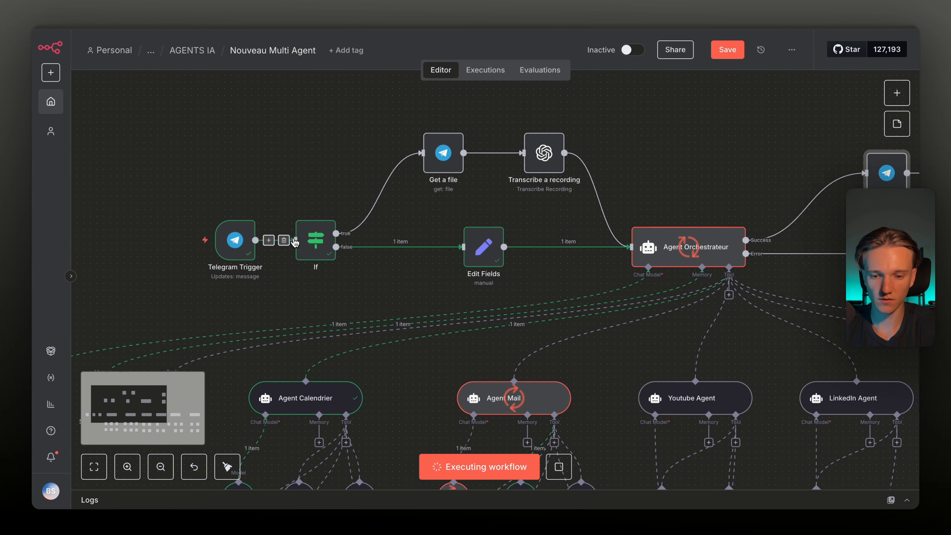
scroll(295, 242, right, 6)
scroll(293, 241, down, 5)
scroll(262, 255, left, 4)
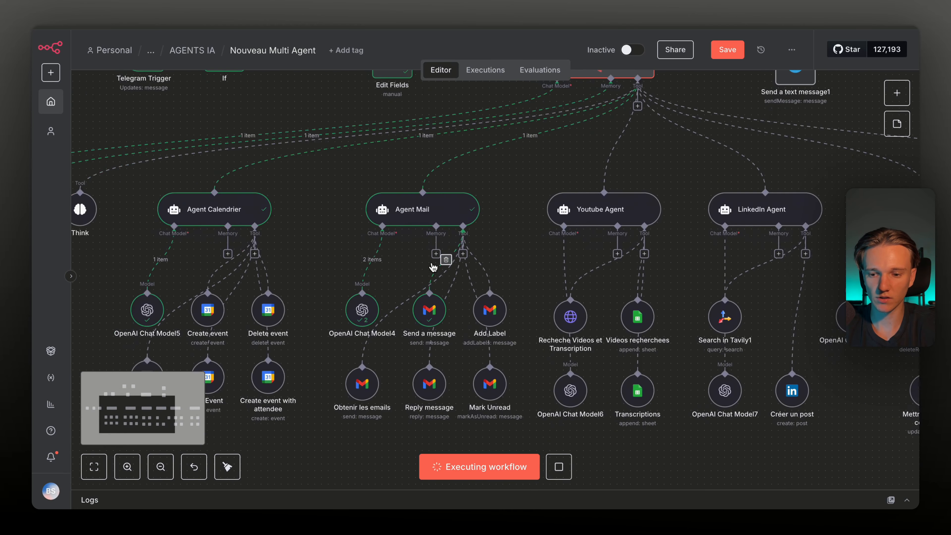
scroll(259, 261, left, 1)
scroll(468, 282, right, 1)
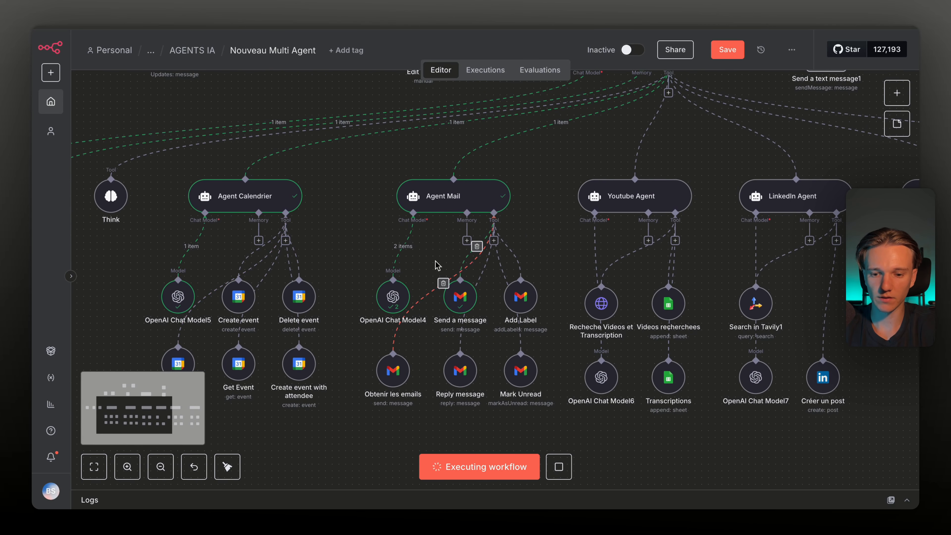
scroll(466, 303, right, 10)
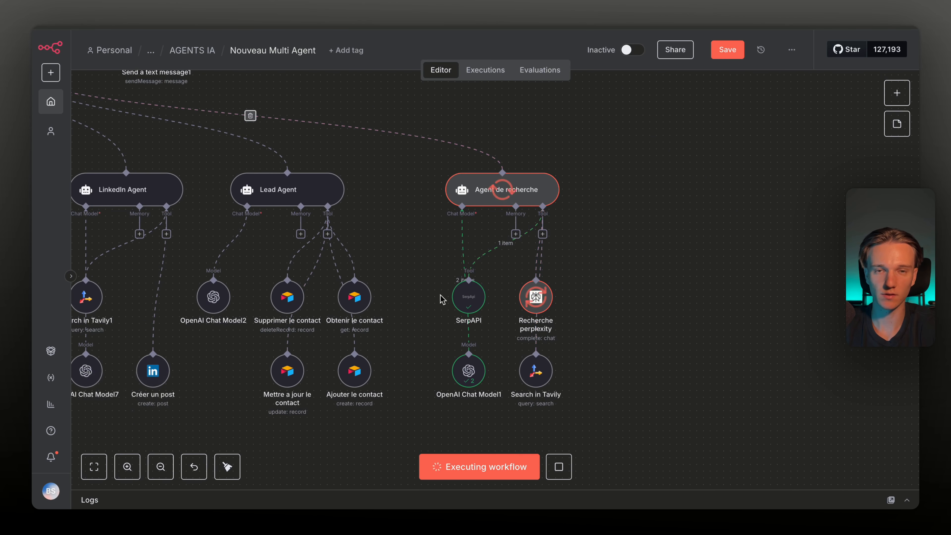
scroll(456, 250, left, 1)
scroll(456, 250, down, 1)
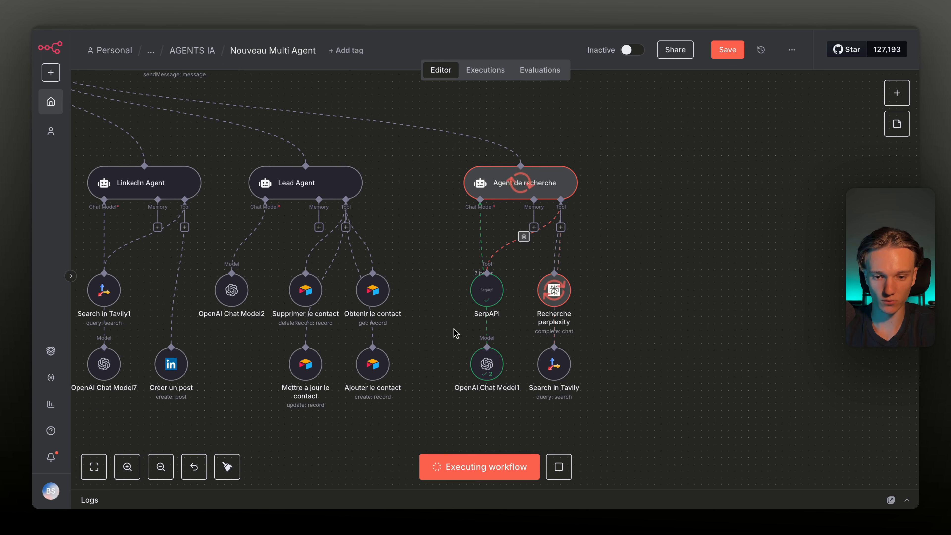
scroll(456, 333, left, 3)
scroll(453, 333, right, 3)
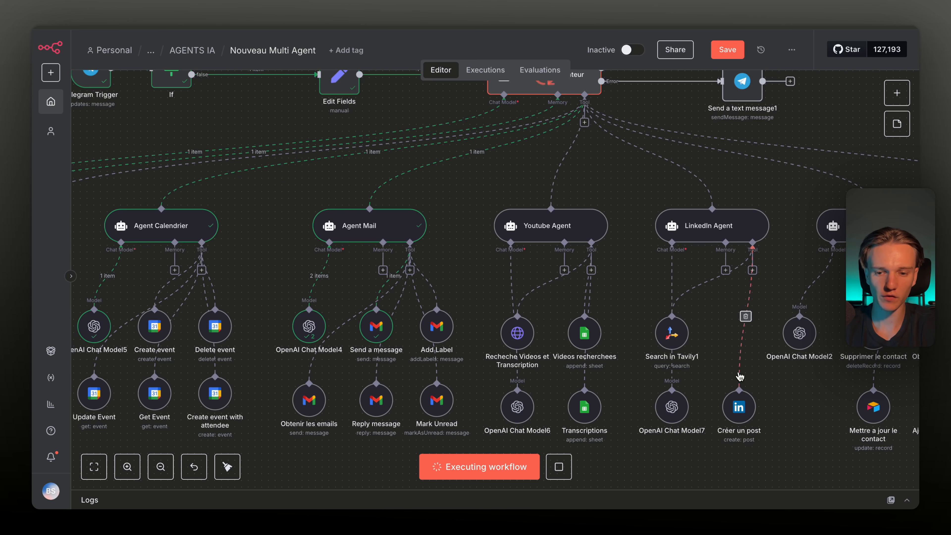
scroll(738, 378, right, 10)
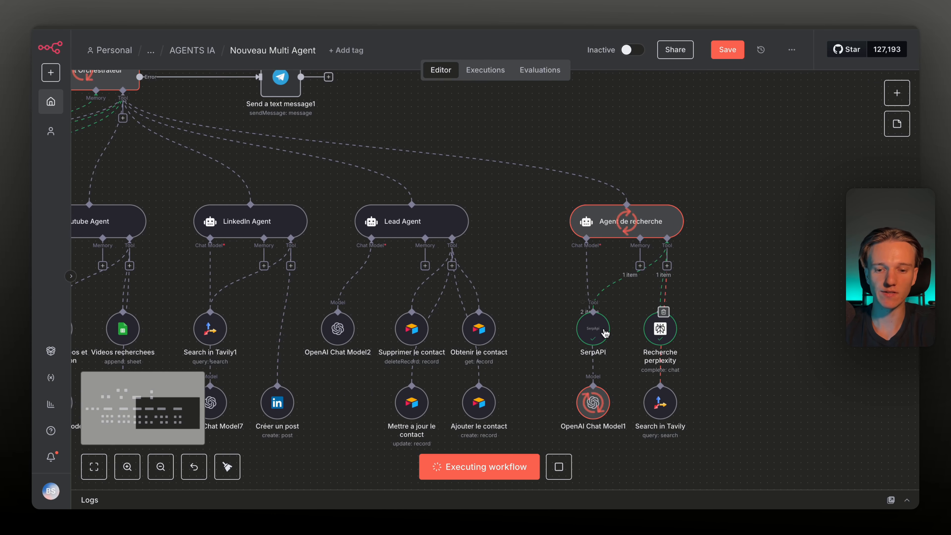
scroll(614, 335, right, 2)
scroll(612, 337, left, 15)
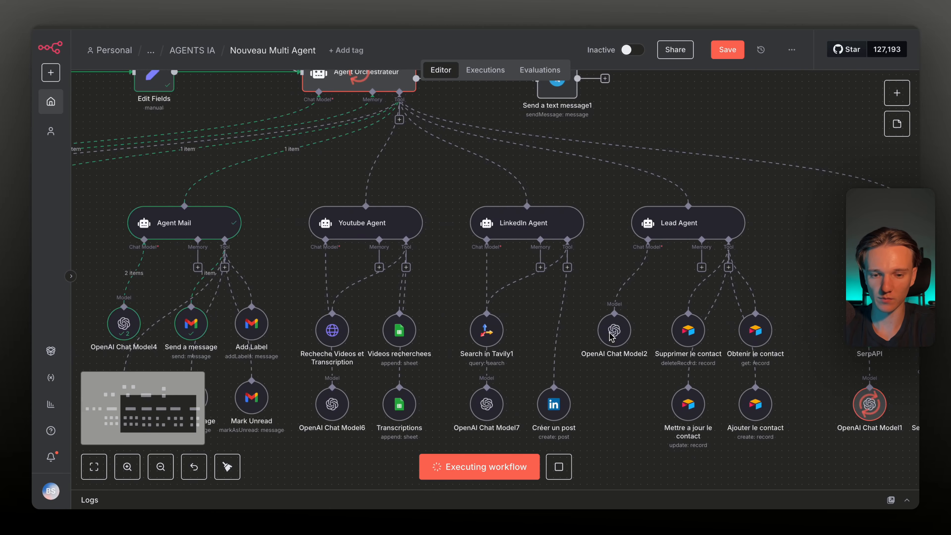
Expand and collapse the Logs panel, then watch the Send a text message node run
click(906, 500)
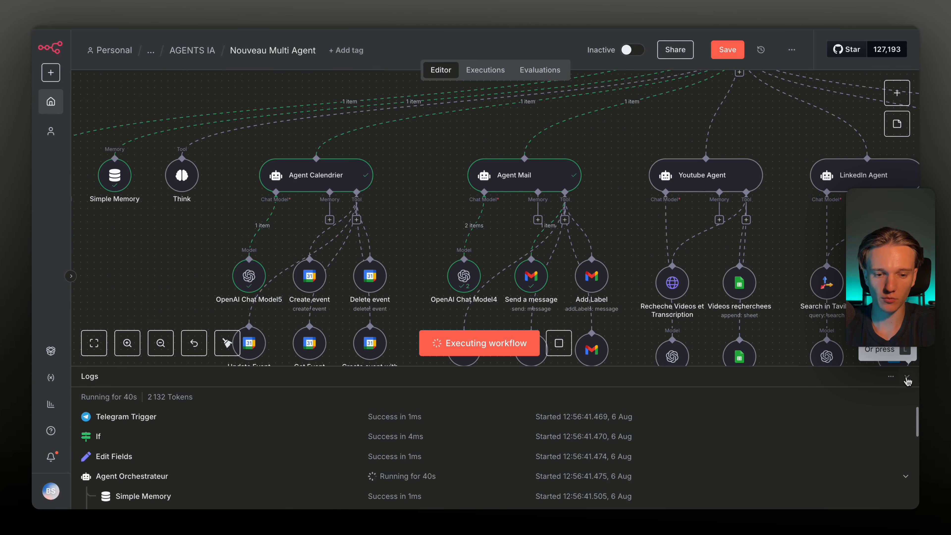
click(906, 377)
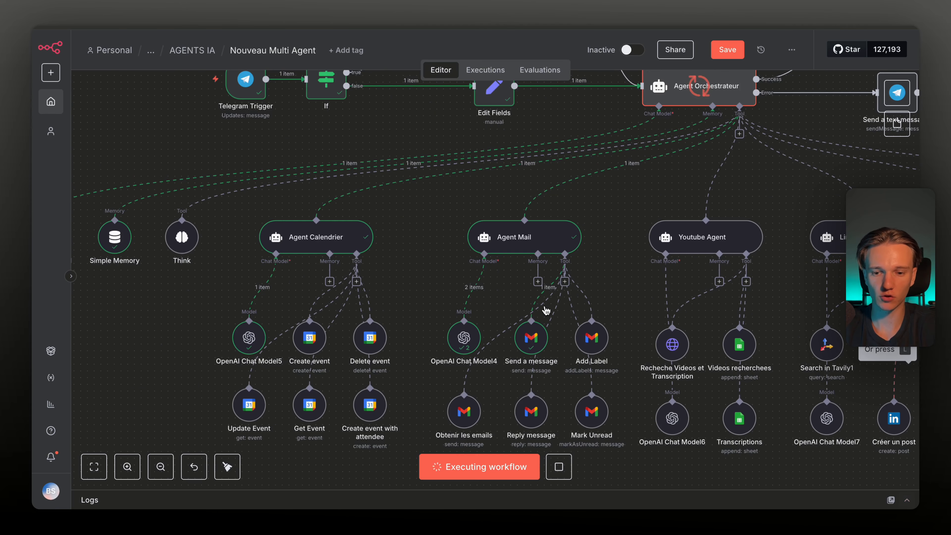
scroll(510, 298, right, 10)
scroll(510, 298, up, 5)
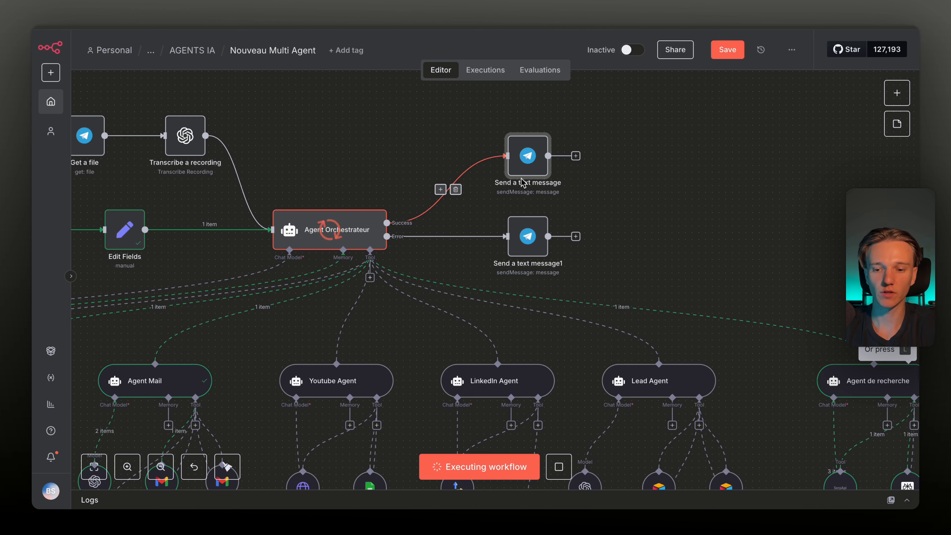
scroll(356, 287, up, 4)
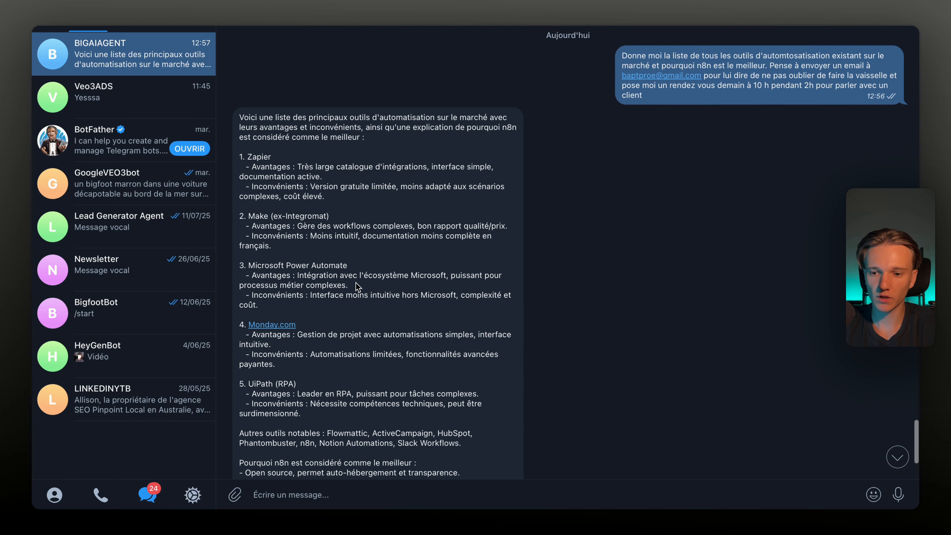
Read the reply's tool list, why n8n is best and the meeting question, then return to n8n
drag(238, 153, 349, 287)
click(379, 320)
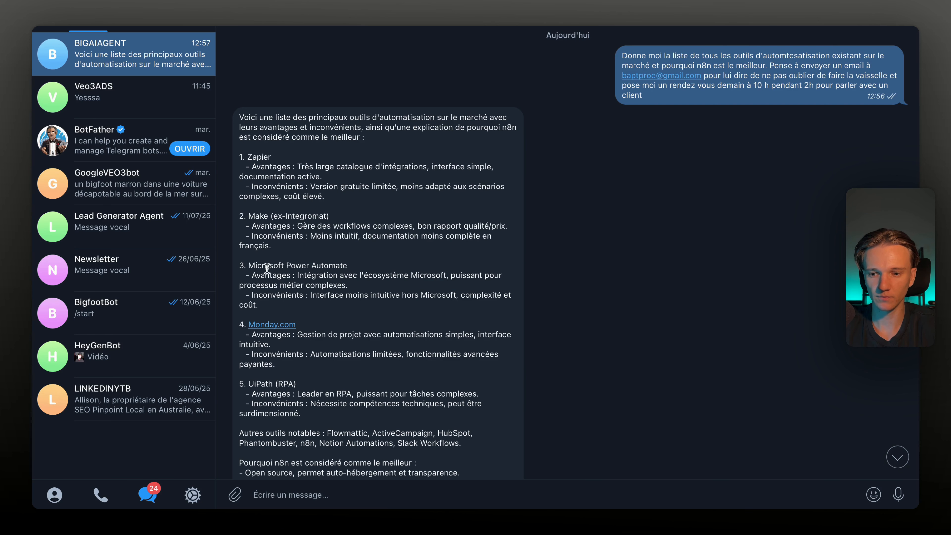
scroll(267, 269, down, 5)
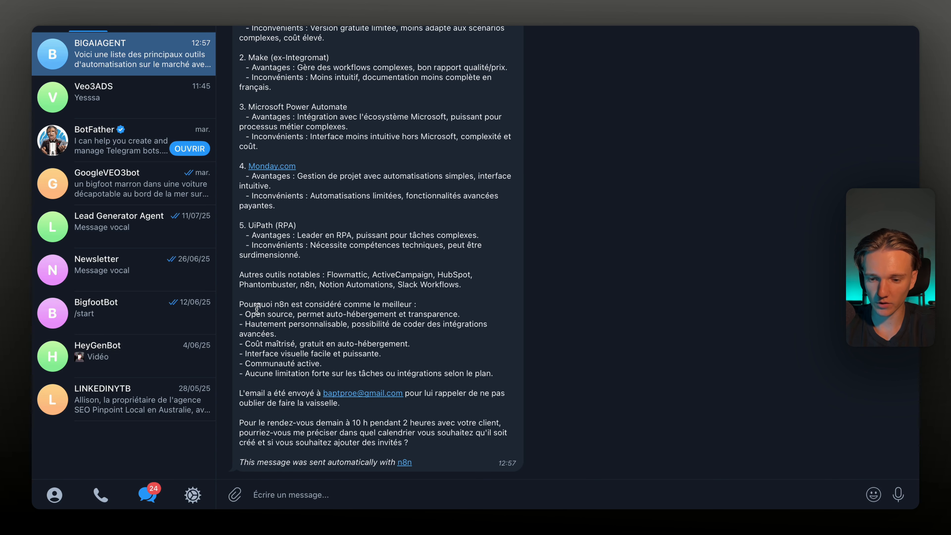
drag(256, 314, 336, 332)
click(309, 419)
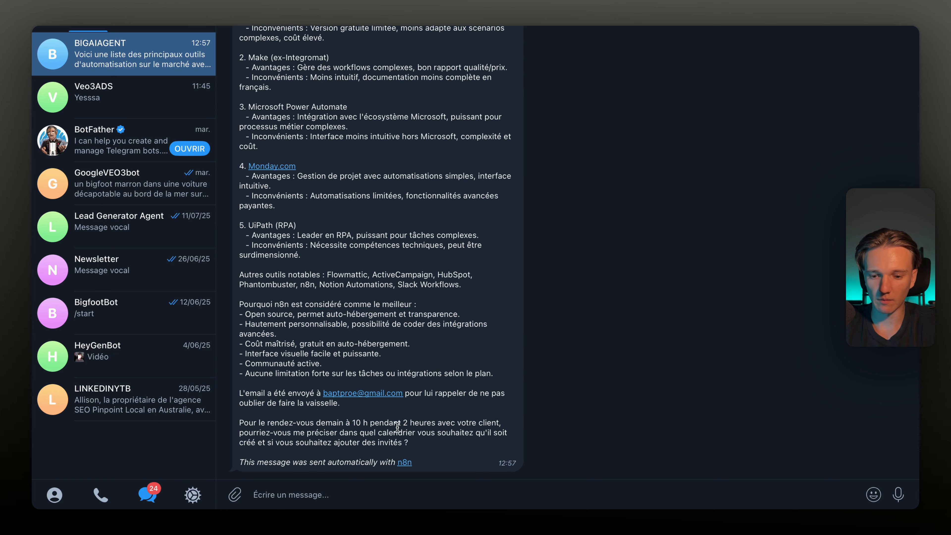
drag(409, 437, 264, 418)
click(426, 429)
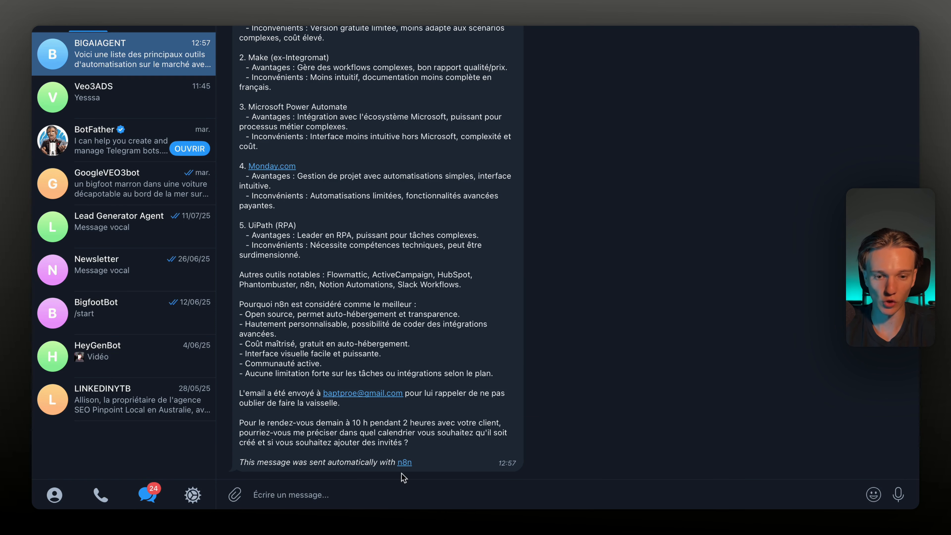
key(super+Tab)
key(super+Tab)
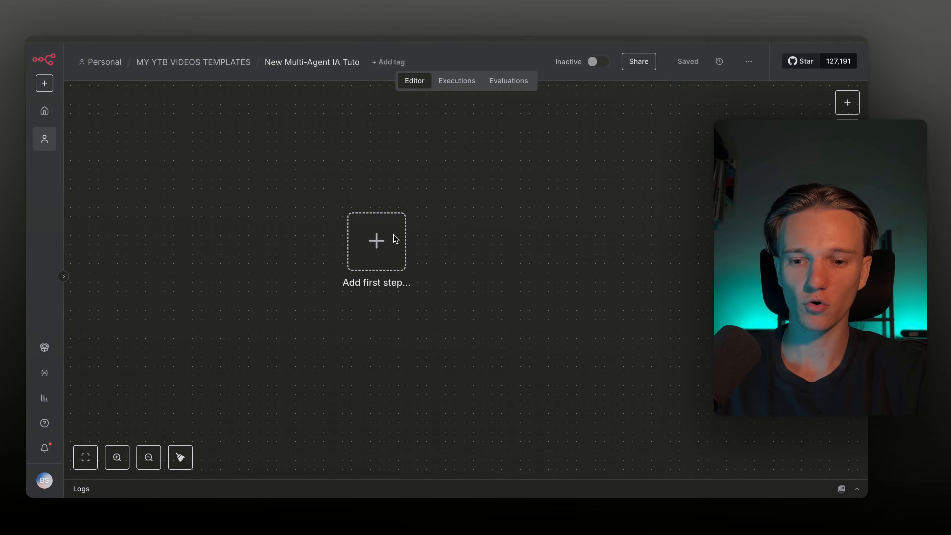
Bring up the trigger picker for the blank workflow's first step
click(396, 238)
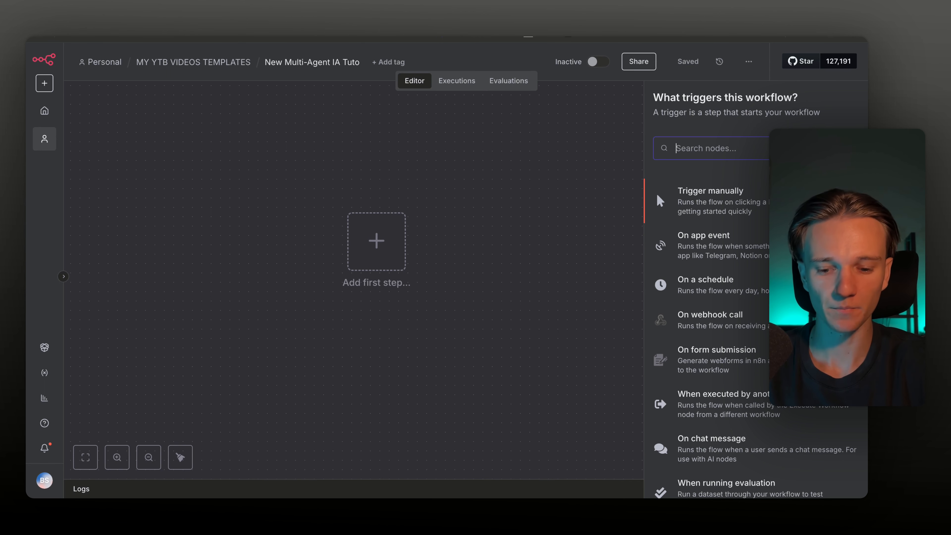
Start the workflow with an On chat message trigger and preview its chat panel
scroll(755, 375, down, 2)
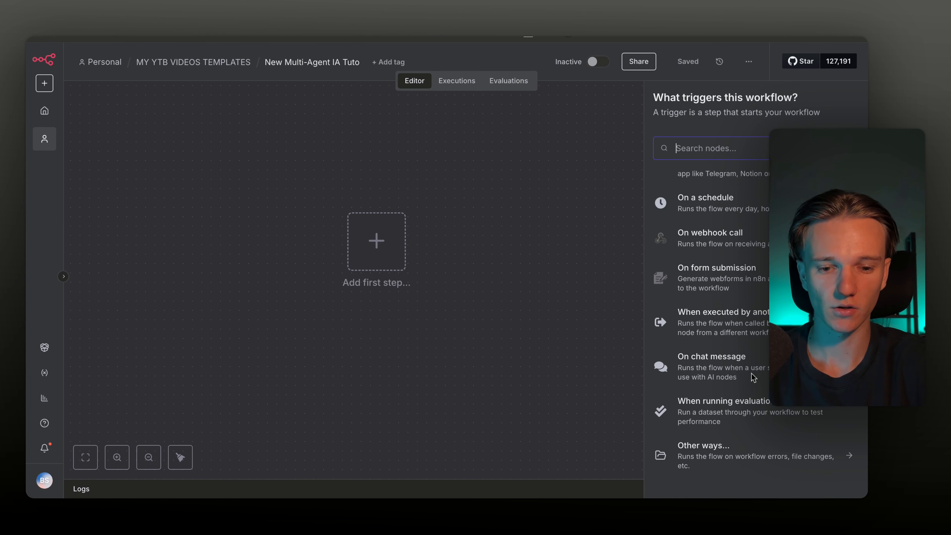
click(745, 370)
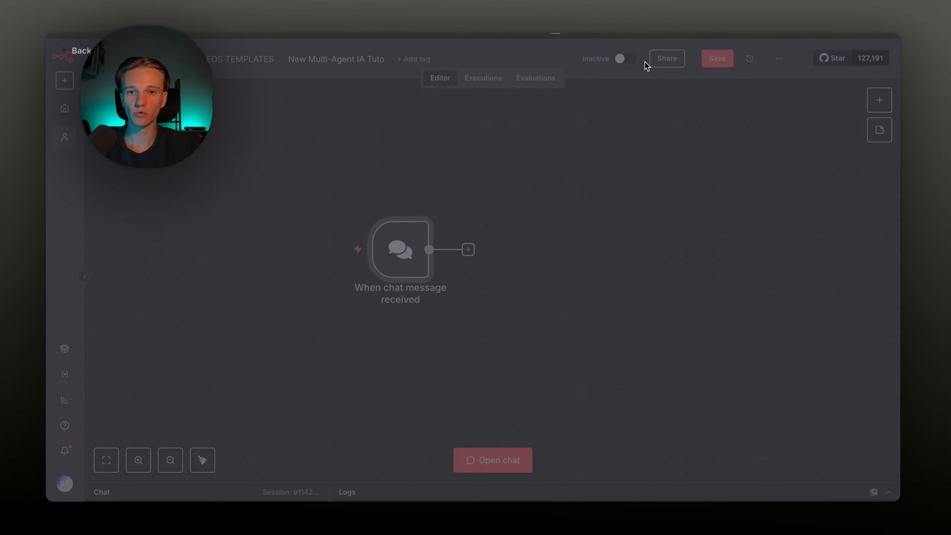
scroll(517, 270, left, 2)
scroll(468, 240, right, 1)
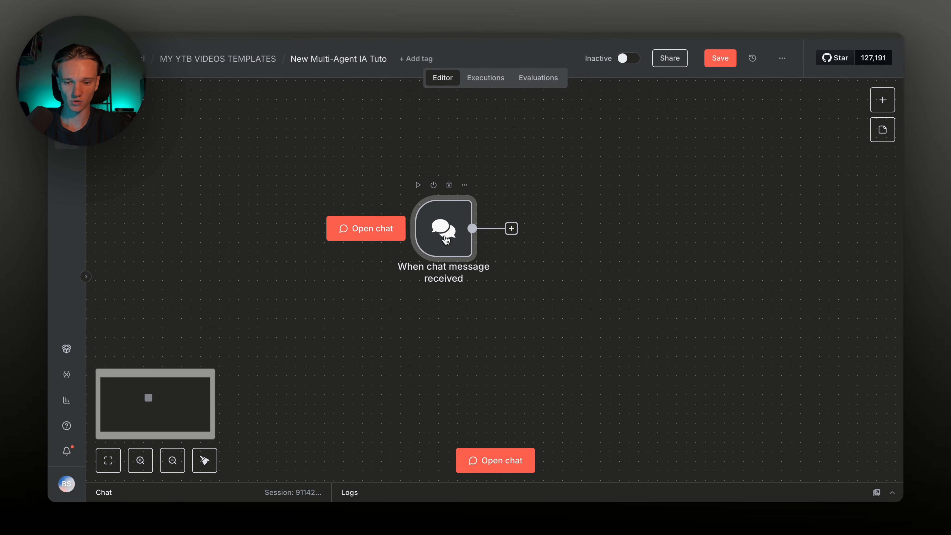
click(468, 461)
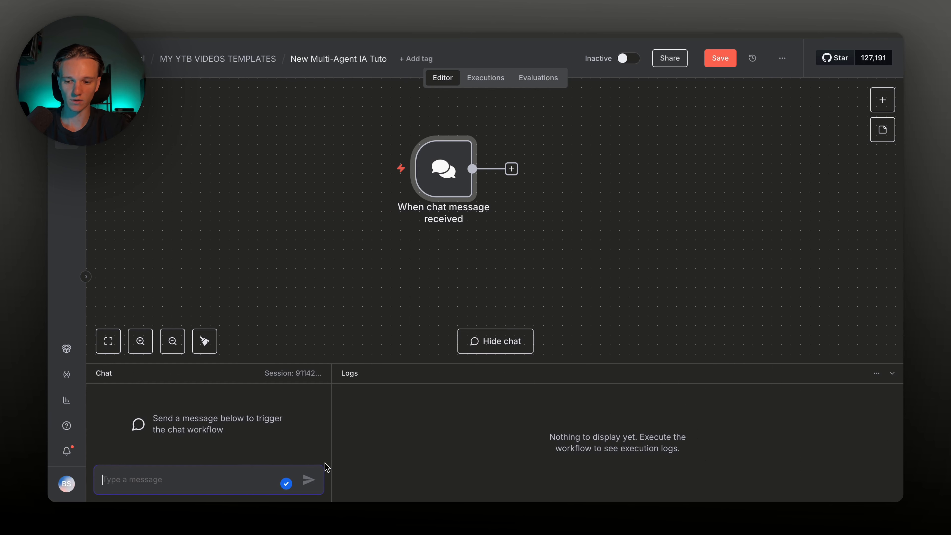
click(495, 341)
Add an AI Agent with OpenAI Chat Model and Simple Memory, then search tools for 'agent'
click(512, 228)
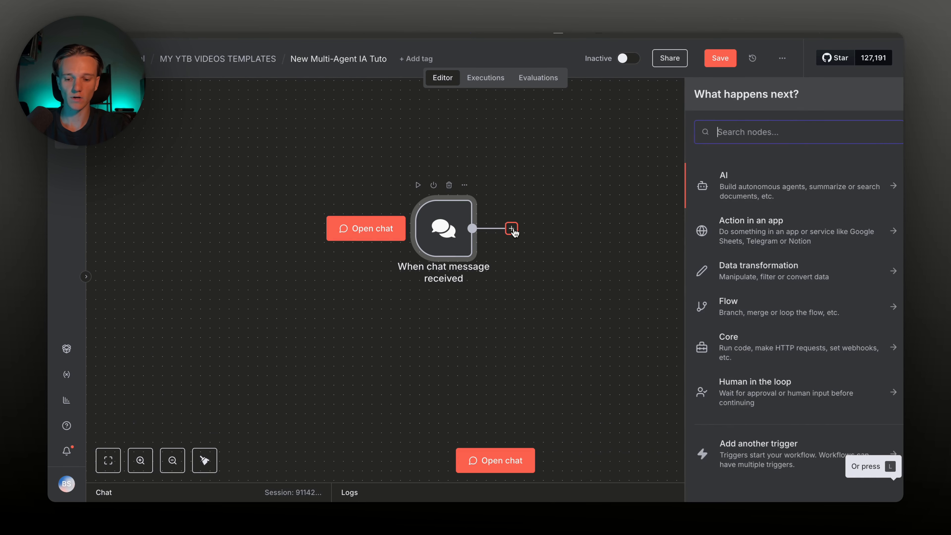
text(agent)
click(735, 182)
key(Escape)
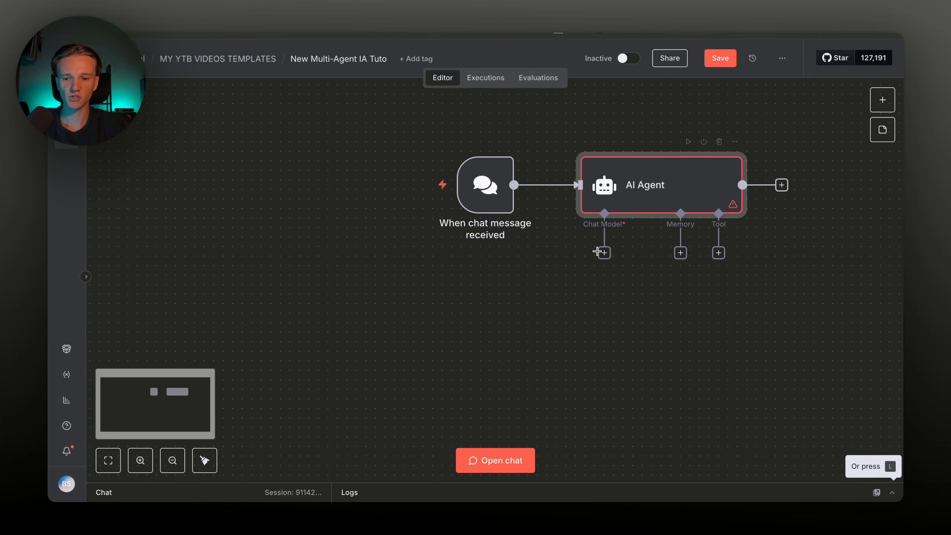
click(673, 220)
text(open)
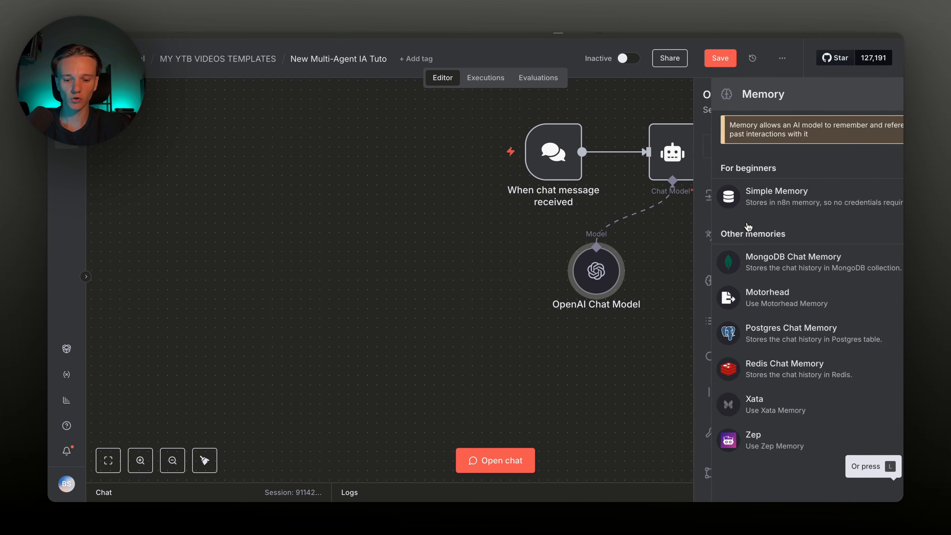
click(741, 196)
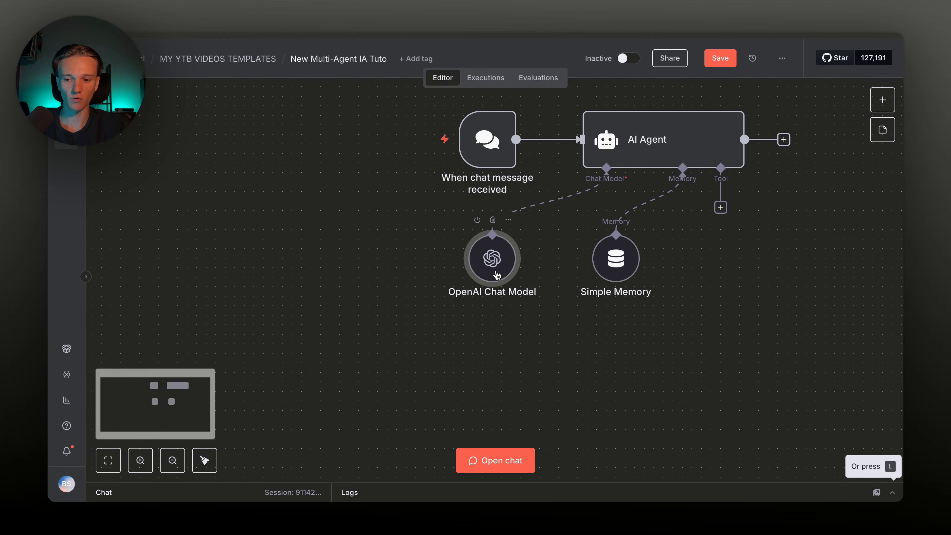
click(720, 207)
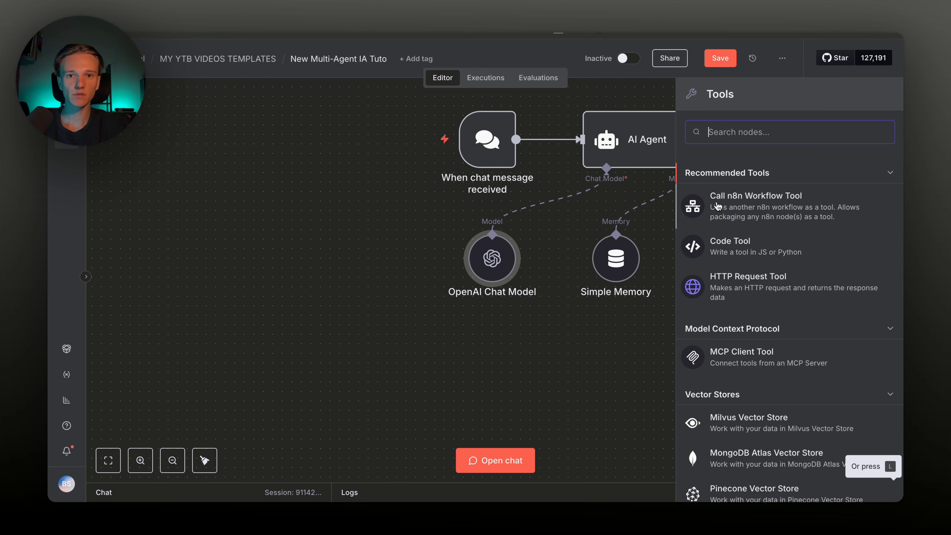
text(agent)
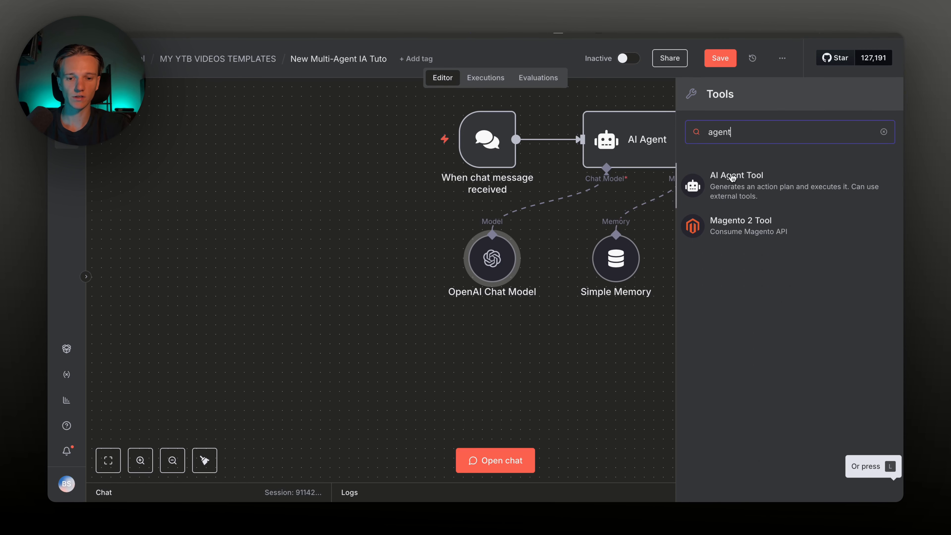
Add an AI Agent Tool under the main agent, duplicate it into four and connect them
click(743, 190)
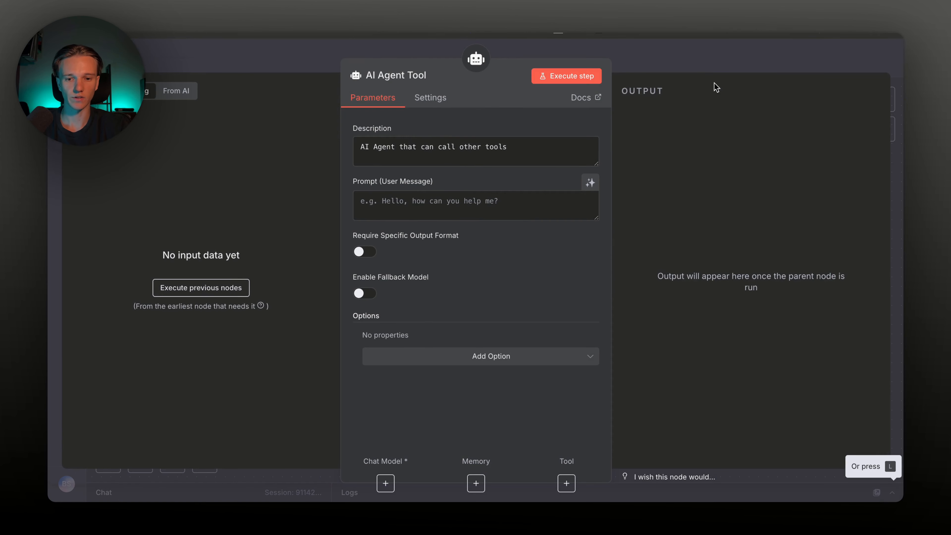
key(Escape)
key(ctrl+c)
key(ctrl+v)
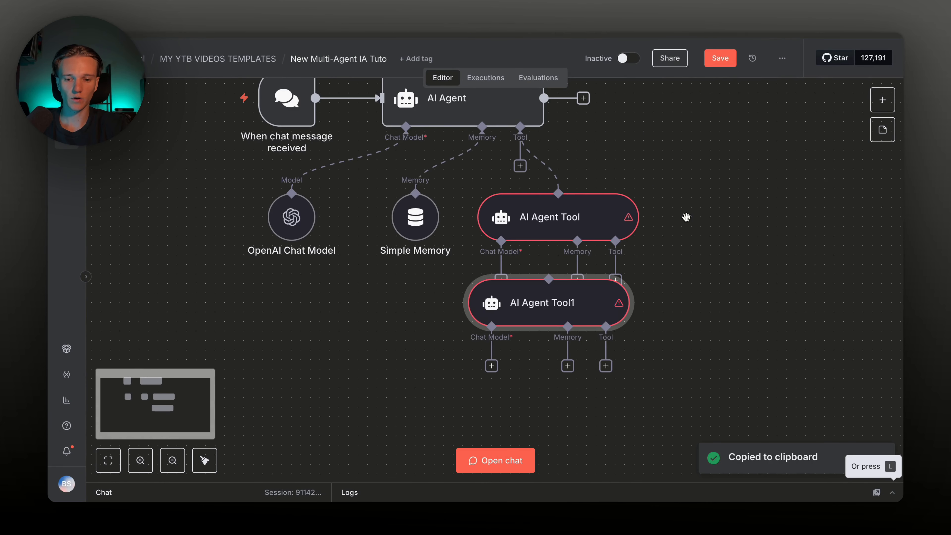
drag(483, 307, 670, 219)
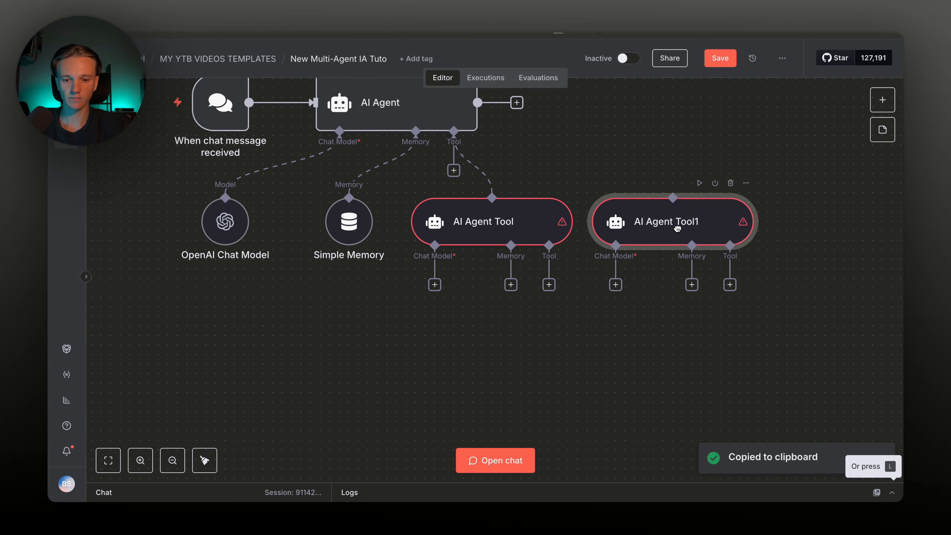
key(ctrl+v)
key(ctrl+c)
key(ctrl+v)
drag(465, 321, 821, 239)
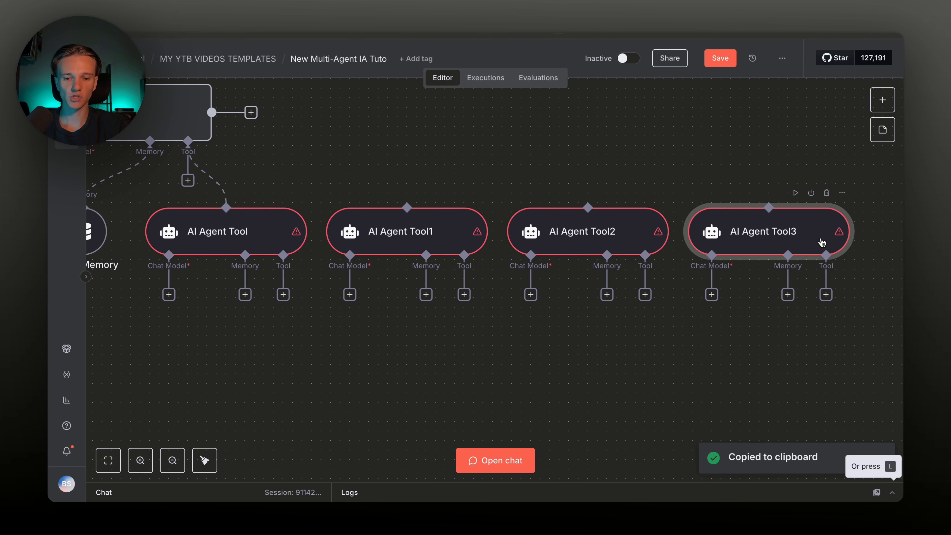
scroll(746, 238, left, 5)
scroll(746, 239, left, 2)
drag(435, 177, 654, 209)
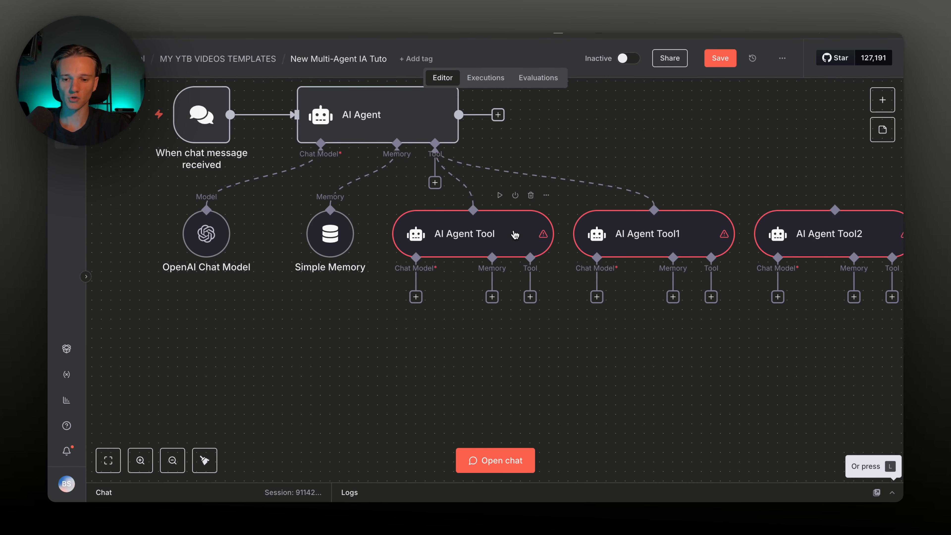
Rename the first tools to Agent Mail, Agent Calendrier and Agent de recherche
double_click(492, 232)
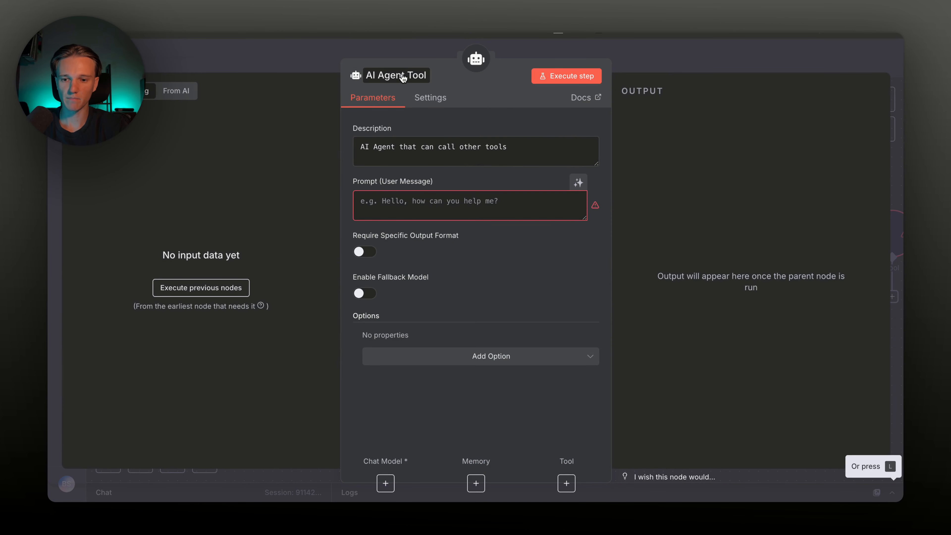
click(403, 78)
text(Agent Mail)
click(626, 63)
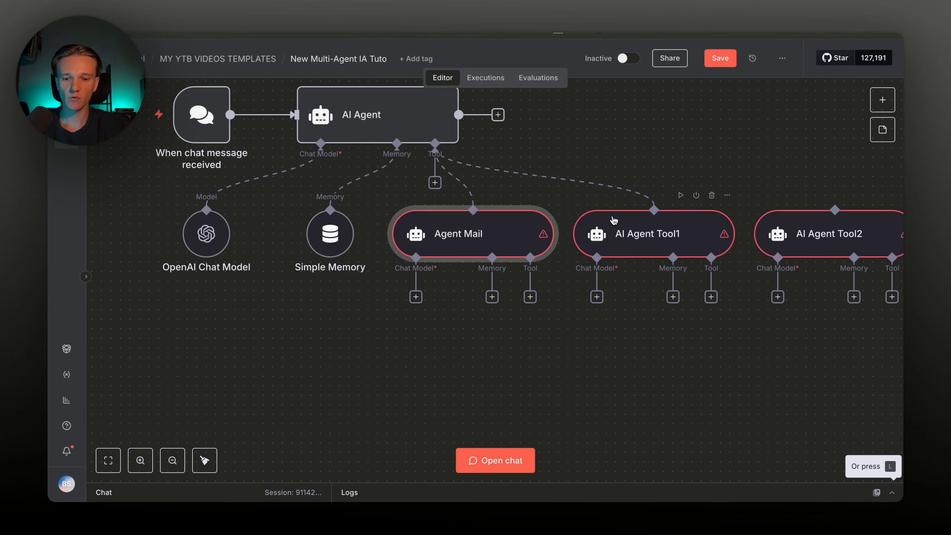
double_click(614, 221)
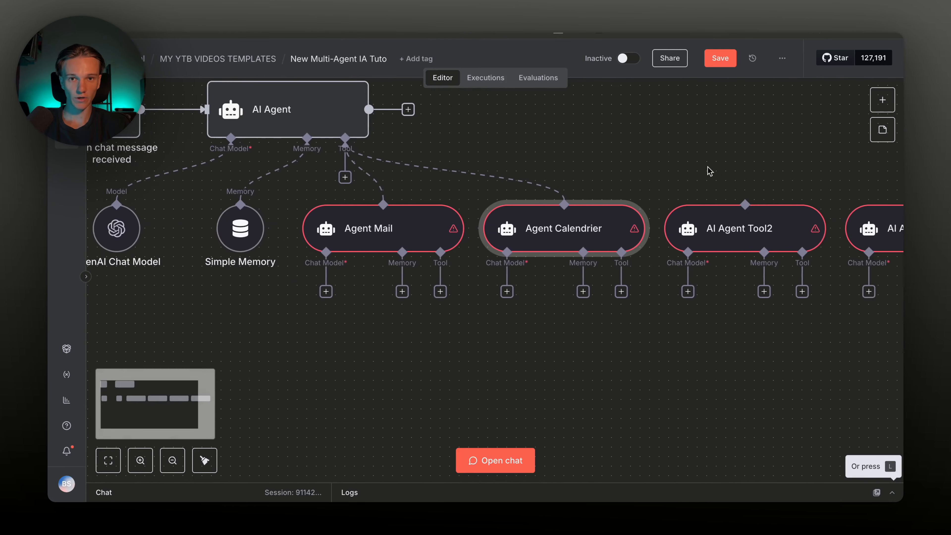
scroll(696, 190, right, 1)
double_click(696, 219)
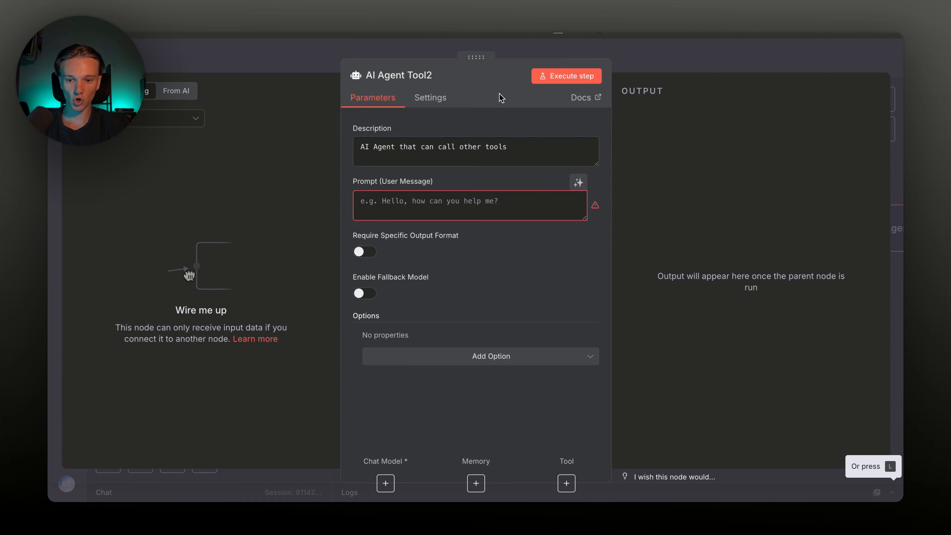
click(412, 76)
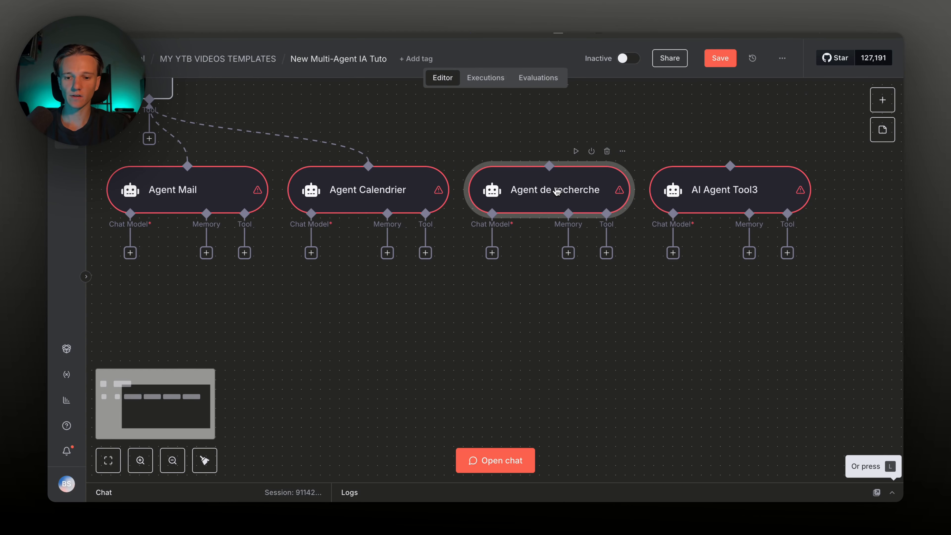
Check Agent de recherche, then rename AI Agent Tool3 to 'Agent Youtube'
double_click(556, 191)
key(Escape)
double_click(721, 210)
click(398, 75)
text(Agent Youtube)
key(Return)
key(Escape)
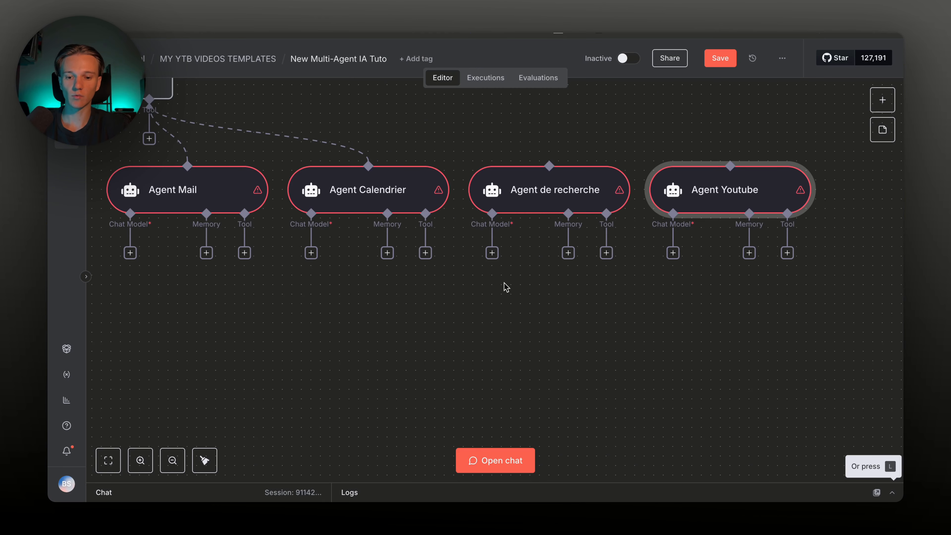
scroll(504, 283, left, 10)
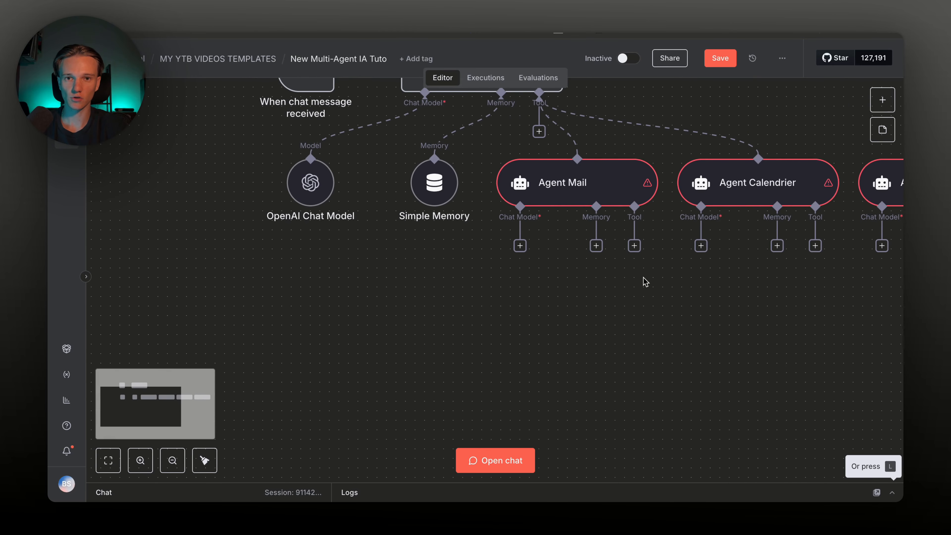
scroll(643, 281, down, 2)
click(633, 156)
text(age)
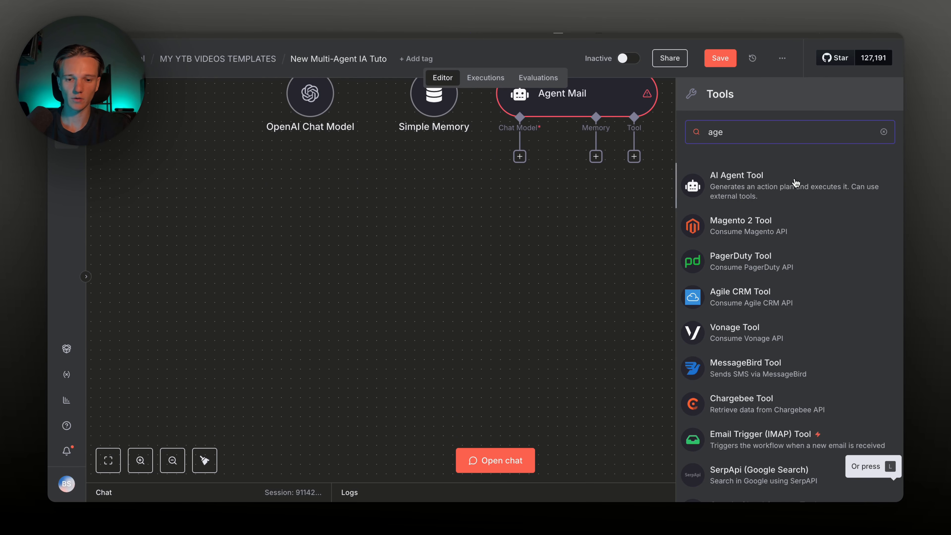
click(796, 183)
scroll(665, 307, down, 3)
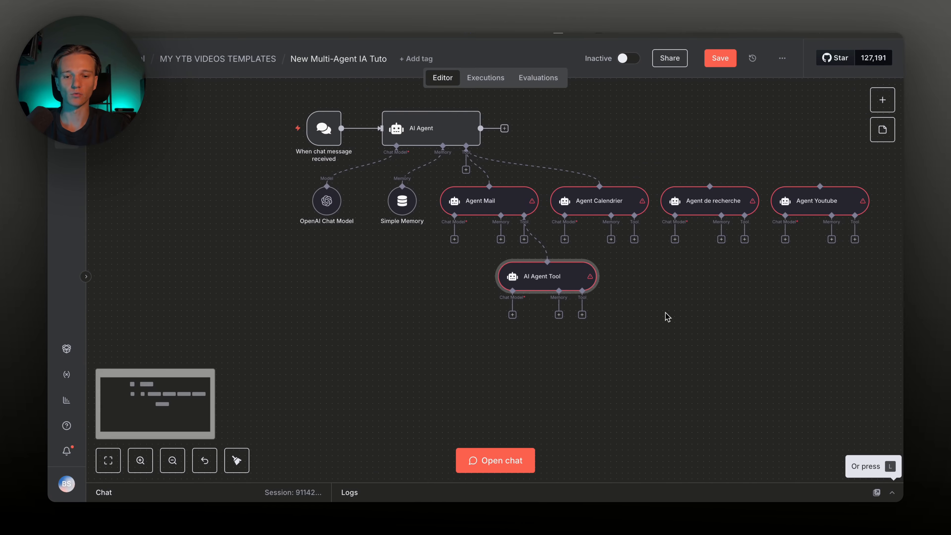
scroll(615, 237, up, 3)
click(398, 179)
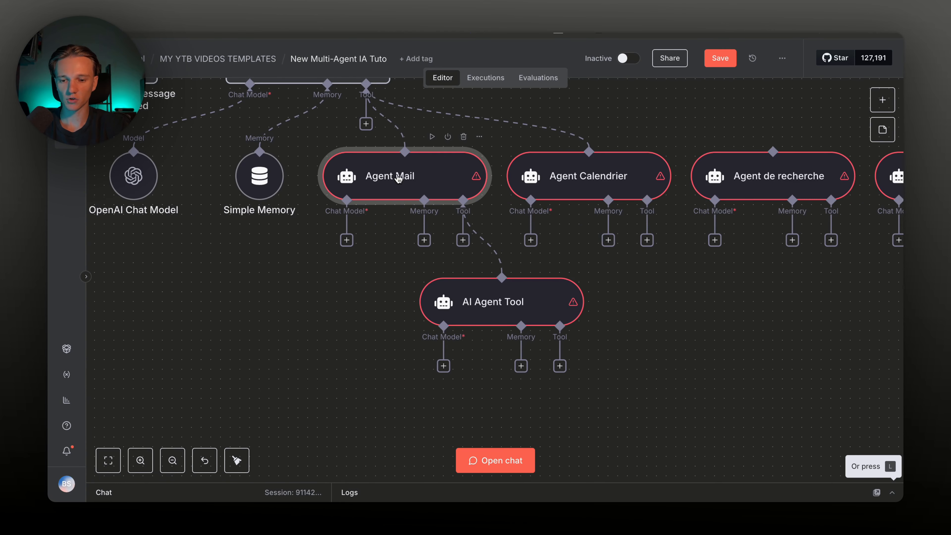
double_click(398, 179)
click(397, 75)
text(A)
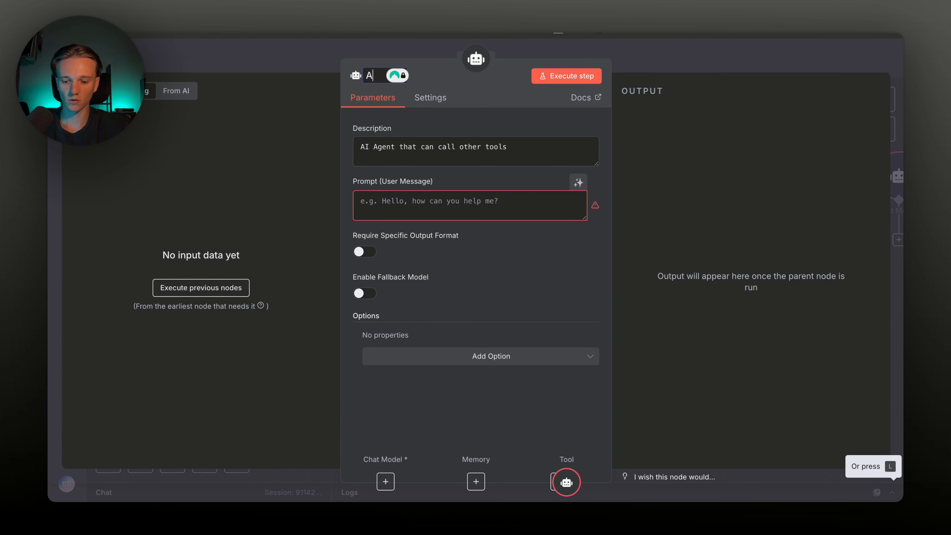
text(gentGoogle)
key(Return)
key(Escape)
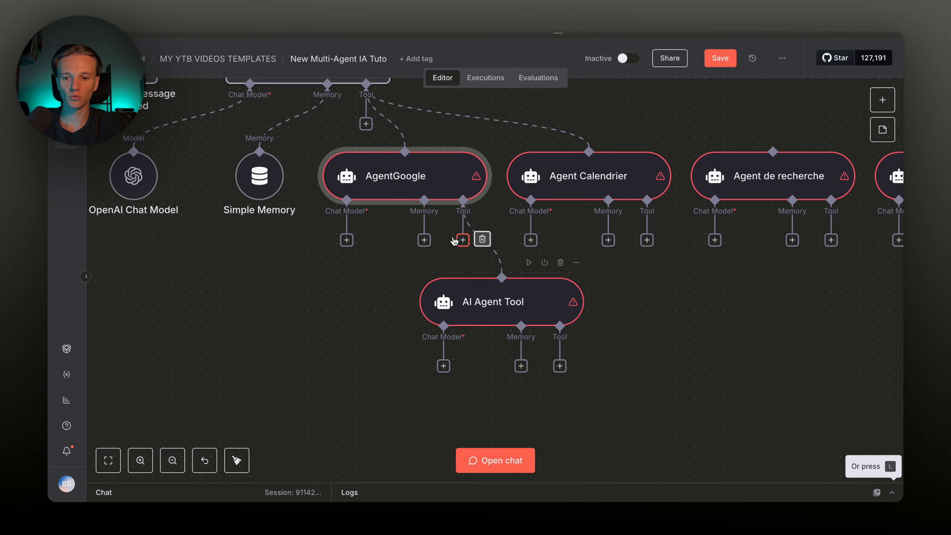
scroll(496, 329, left, 5)
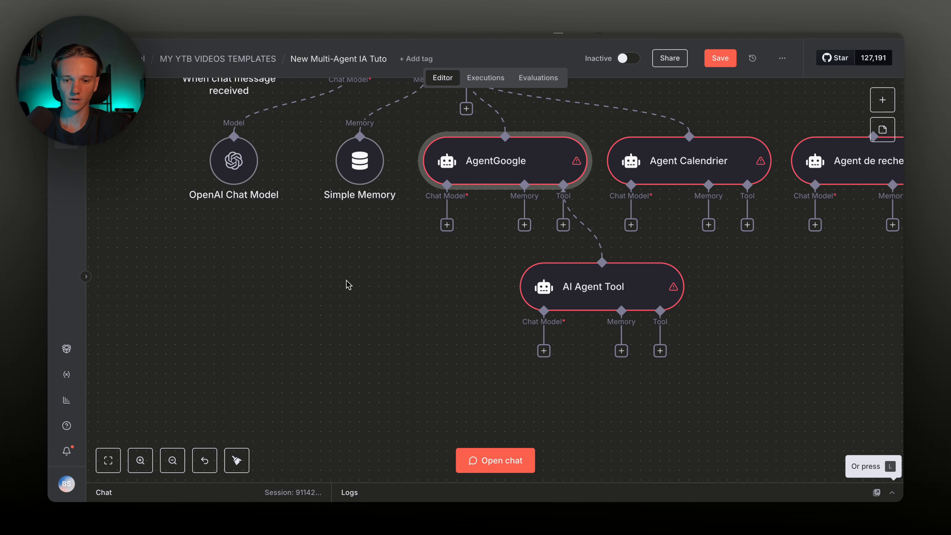
mouse_move(595, 230)
double_click(507, 157)
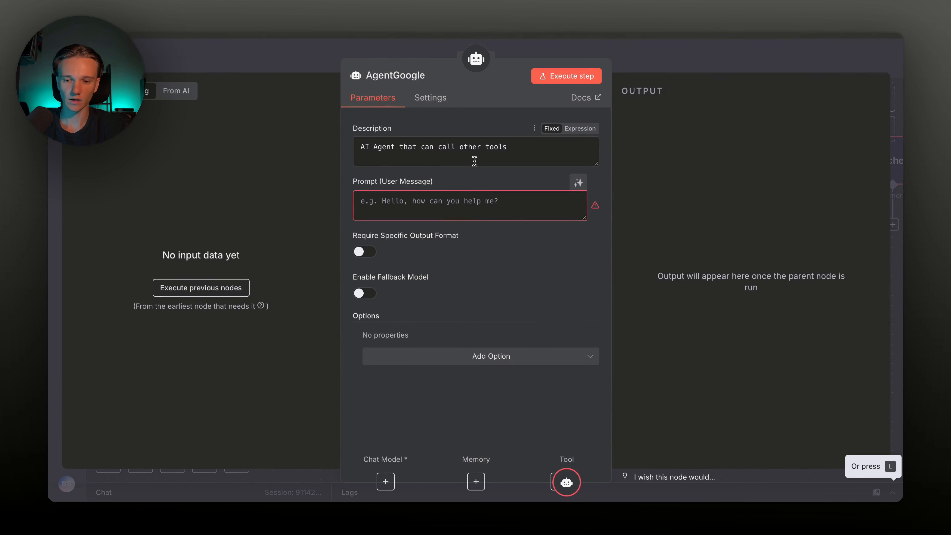
key(Escape)
scroll(626, 234, right, 6)
scroll(629, 233, right, 2)
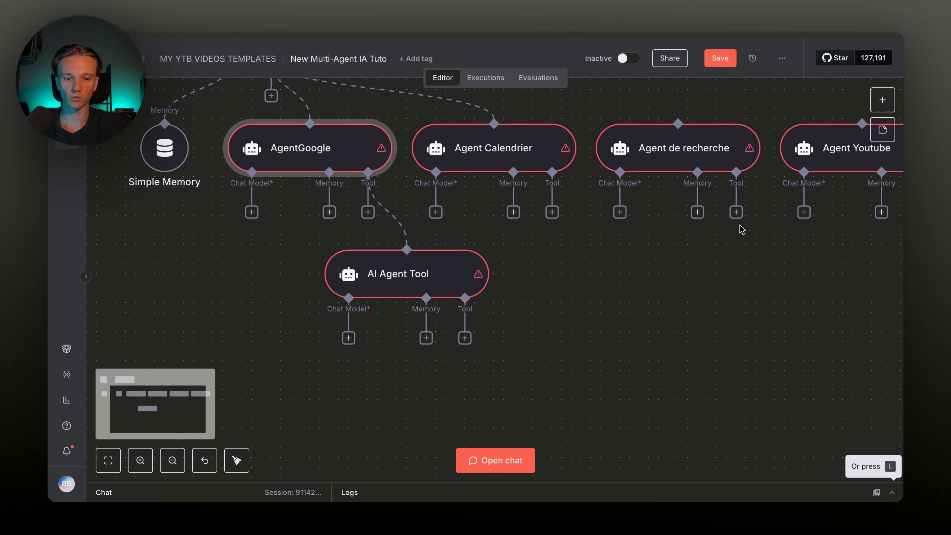
mouse_move(849, 160)
mouse_down()
mouse_move(826, 361)
mouse_move(819, 292)
mouse_move(818, 302)
mouse_move(848, 165)
mouse_up()
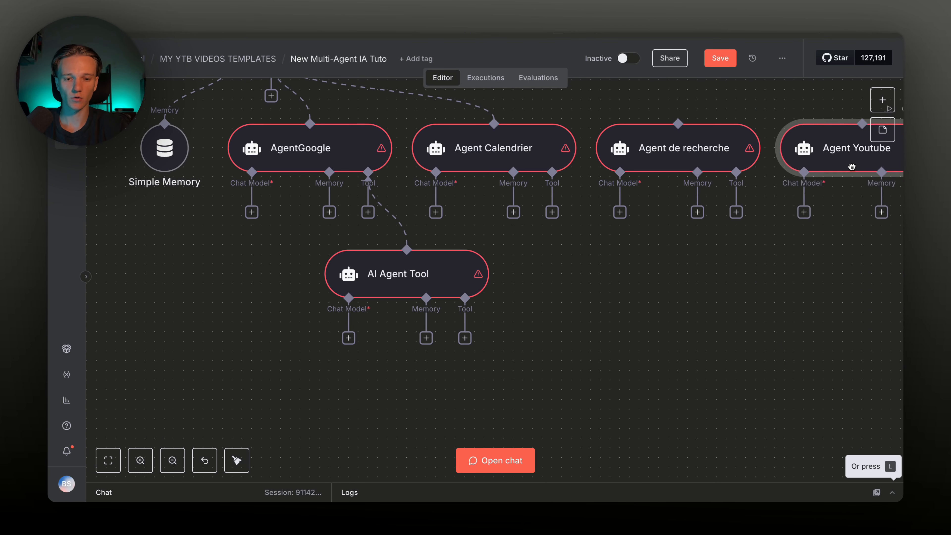
scroll(513, 292, left, 2)
scroll(512, 292, left, 3)
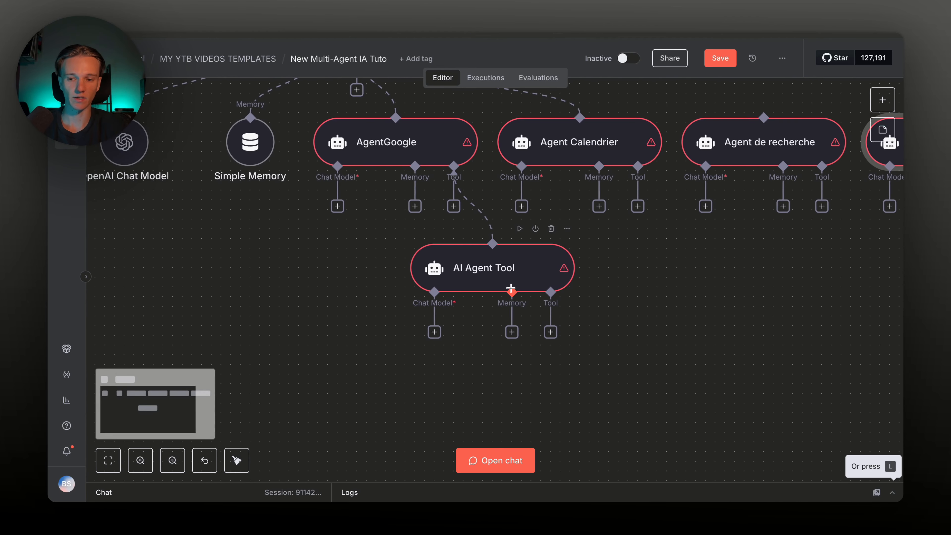
scroll(511, 288, left, 1)
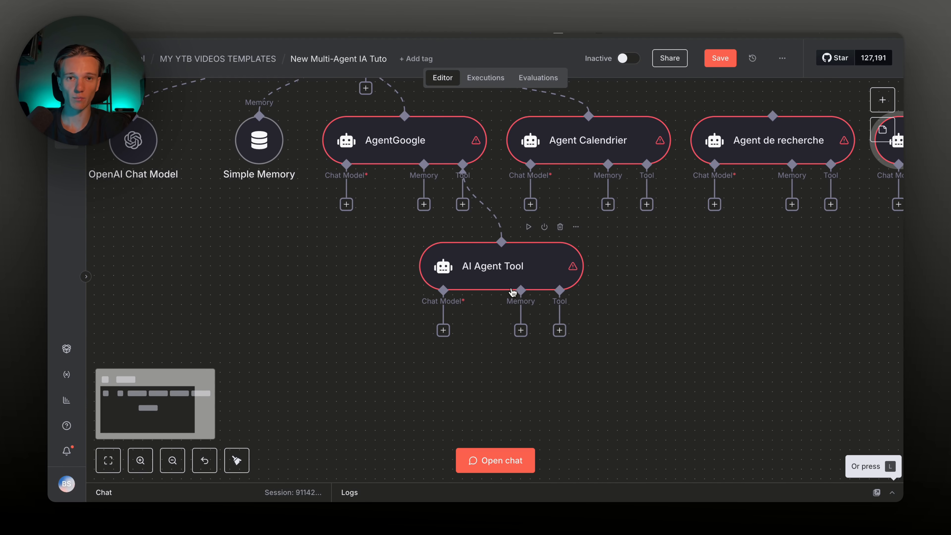
scroll(512, 292, left, 4)
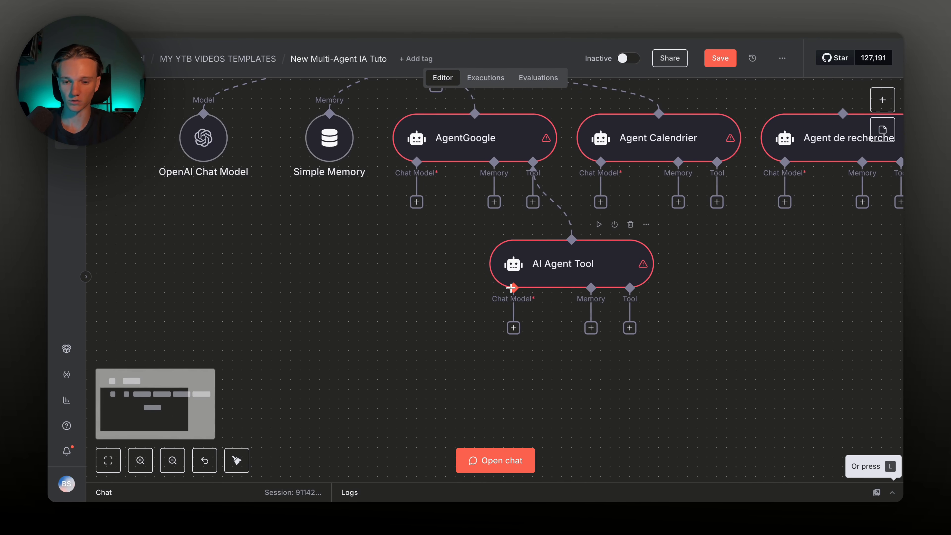
scroll(545, 203, up, 2)
scroll(546, 203, left, 5)
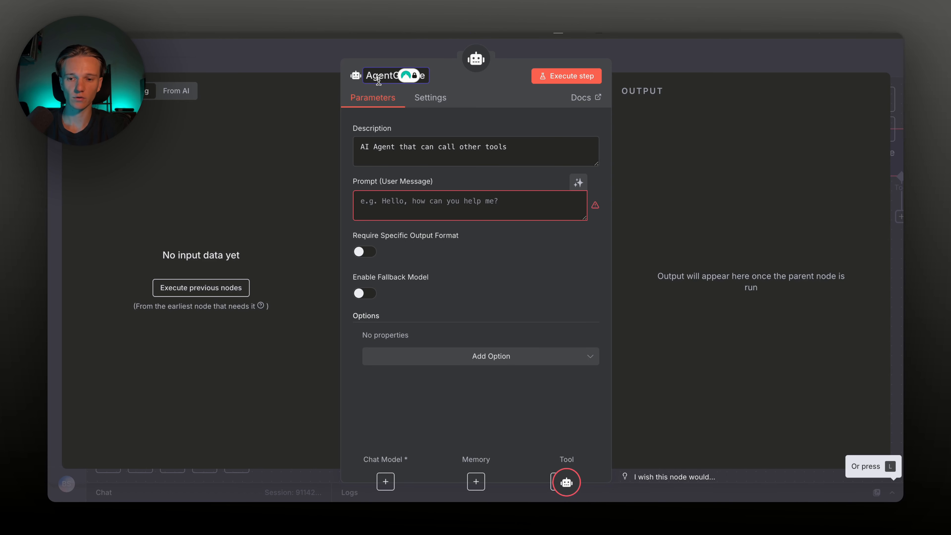
click(378, 80)
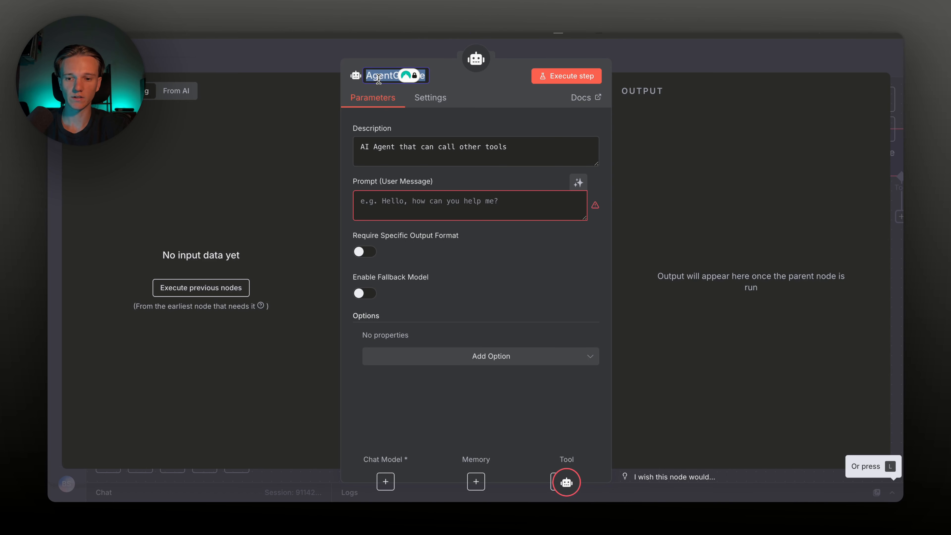
text(Ag)
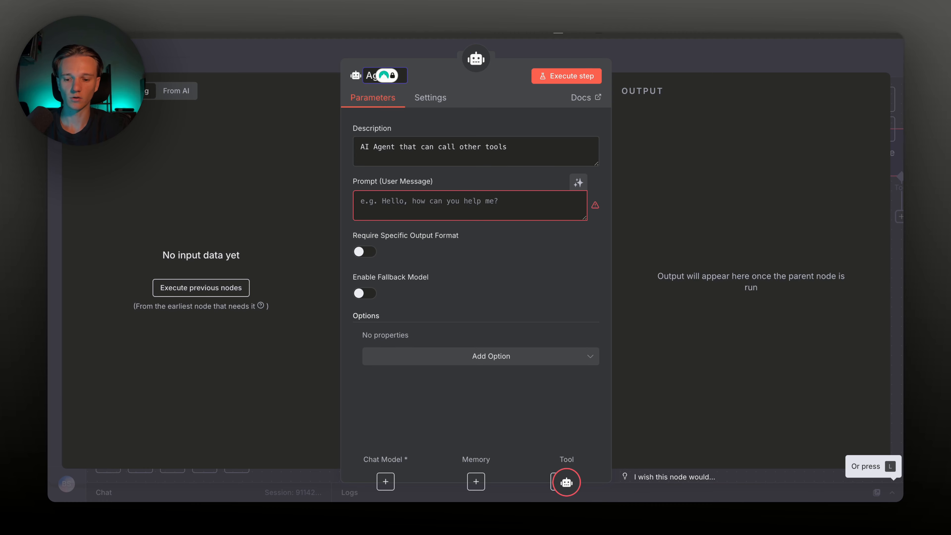
key(alt+BackSpace)
key(super+z)
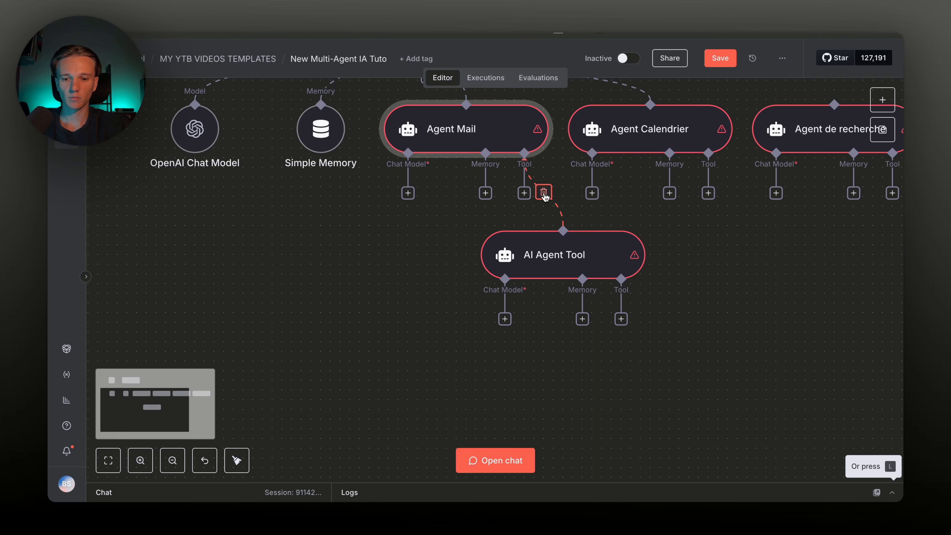
click(544, 194)
Delete the stray AI Agent Tool, attach OpenAI Chat Model1 to Agent Mail, and save
click(553, 240)
key(Delete)
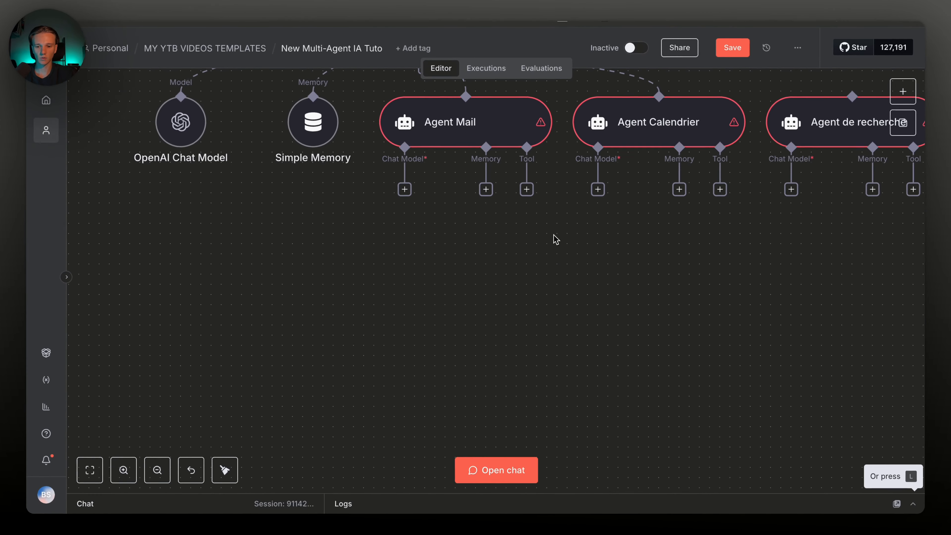
scroll(548, 239, up, 1)
scroll(549, 240, left, 1)
click(450, 229)
text(open)
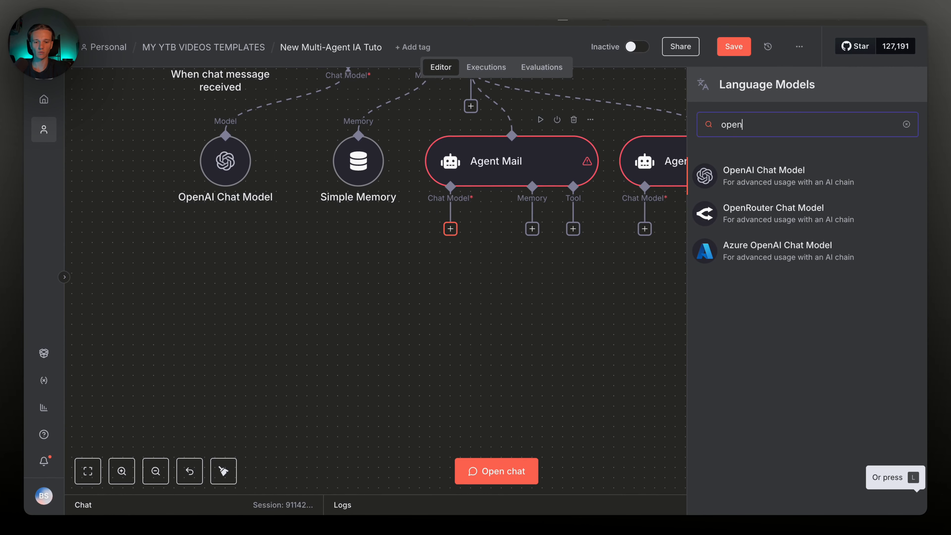
click(722, 173)
key(Escape)
click(733, 47)
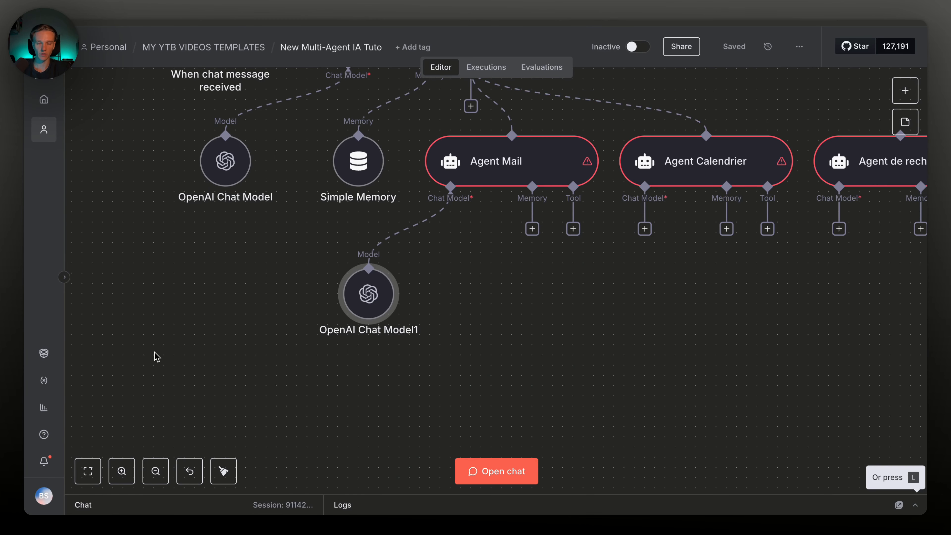
Switch to the OpenAI platform tab and go to Dashboard > API keys
key(ctrl+Tab)
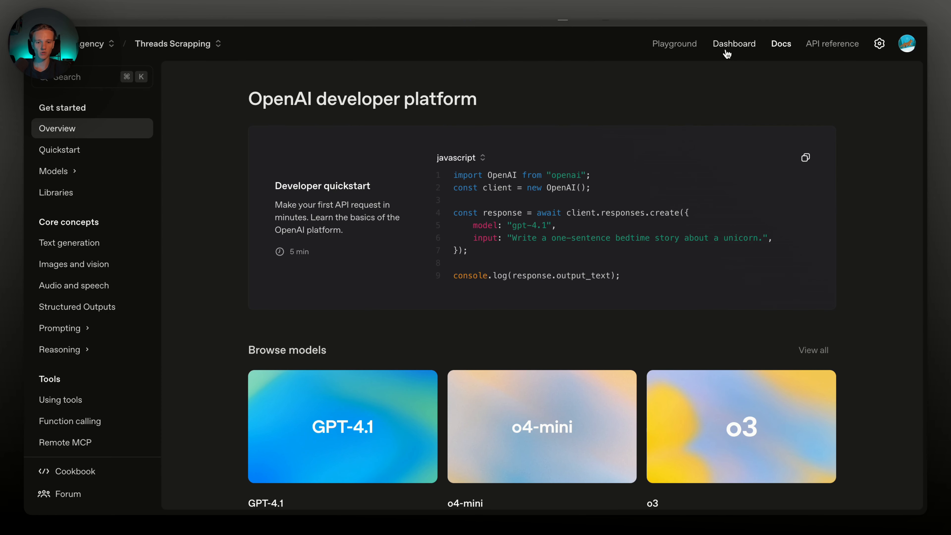
click(733, 45)
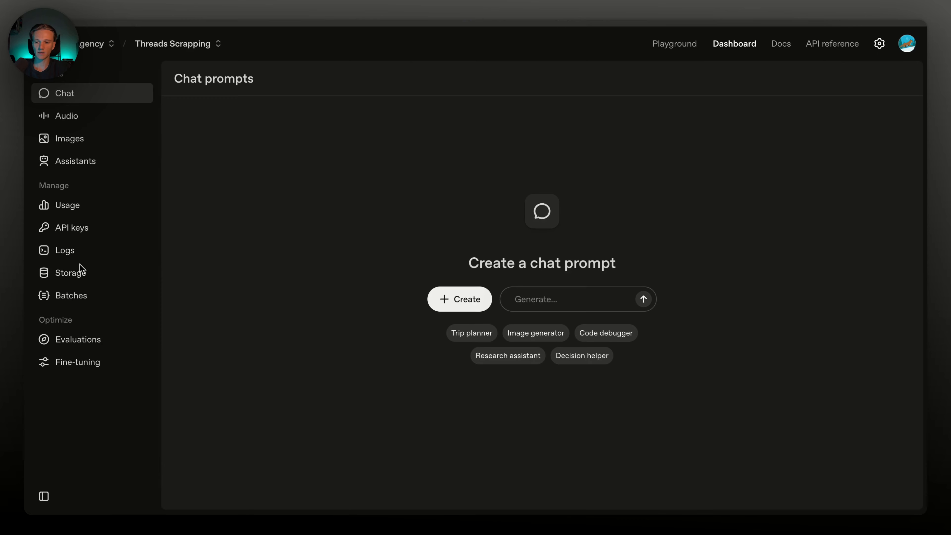
click(71, 227)
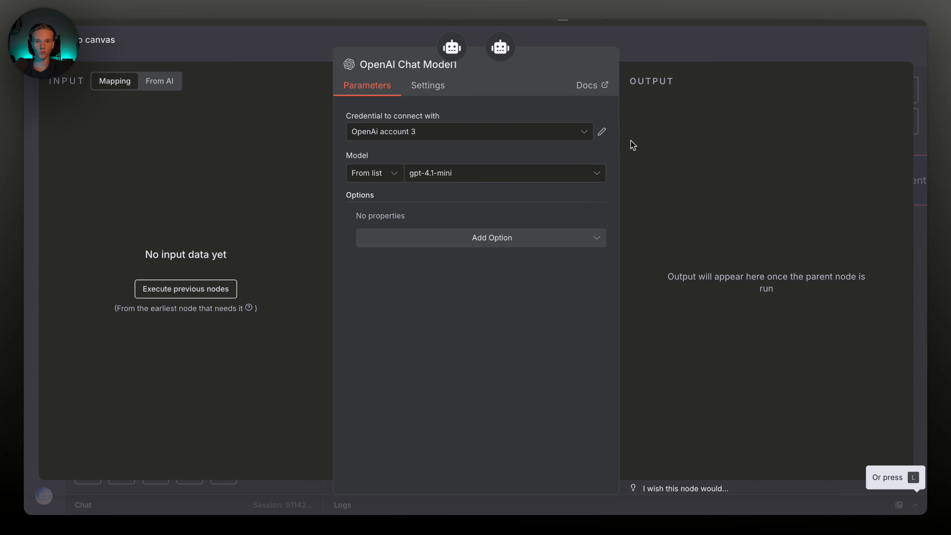
Confirm the OpenAI Chat Model1 credential's API key test passes, then close its dialogs
click(602, 133)
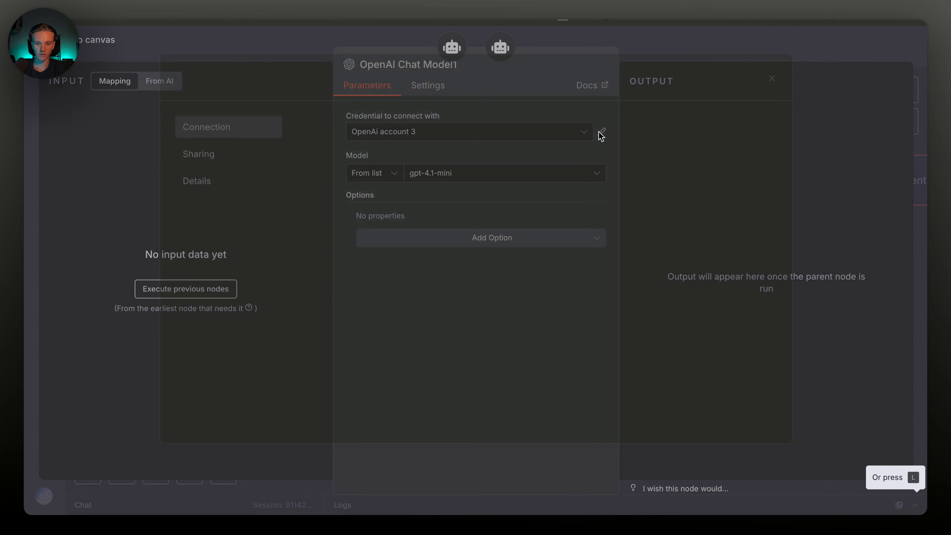
double_click(385, 188)
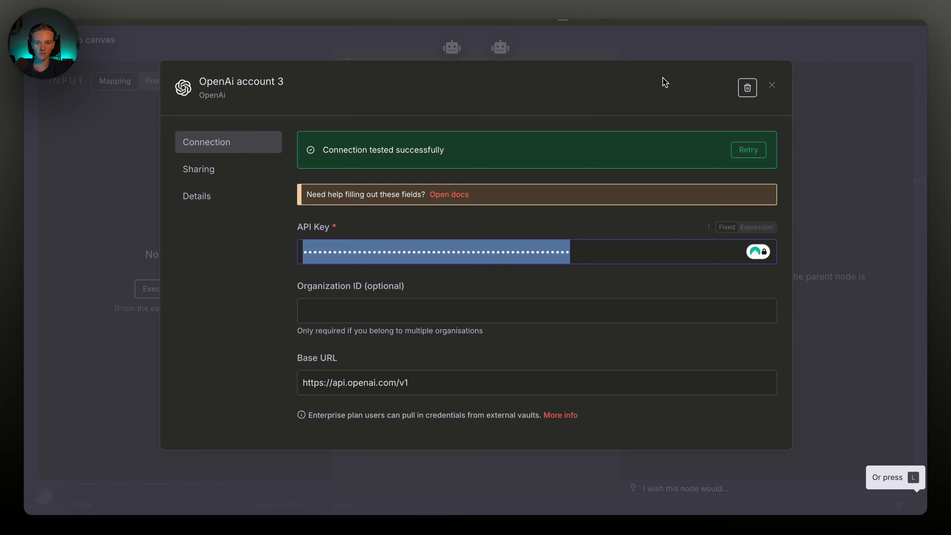
click(671, 39)
click(675, 43)
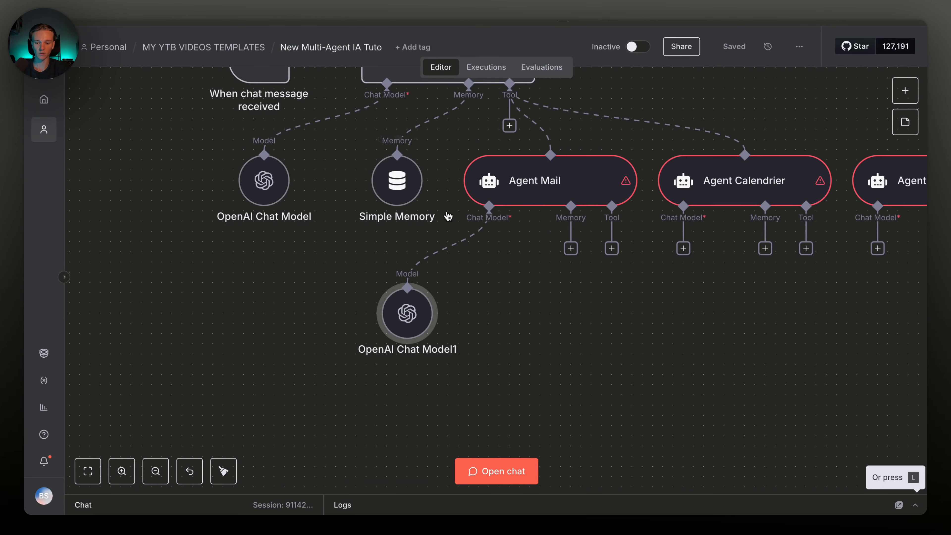
Move OpenAI Chat Model1 right, below Agent Mail, and save the workflow
scroll(507, 236, down, 5)
scroll(508, 236, left, 5)
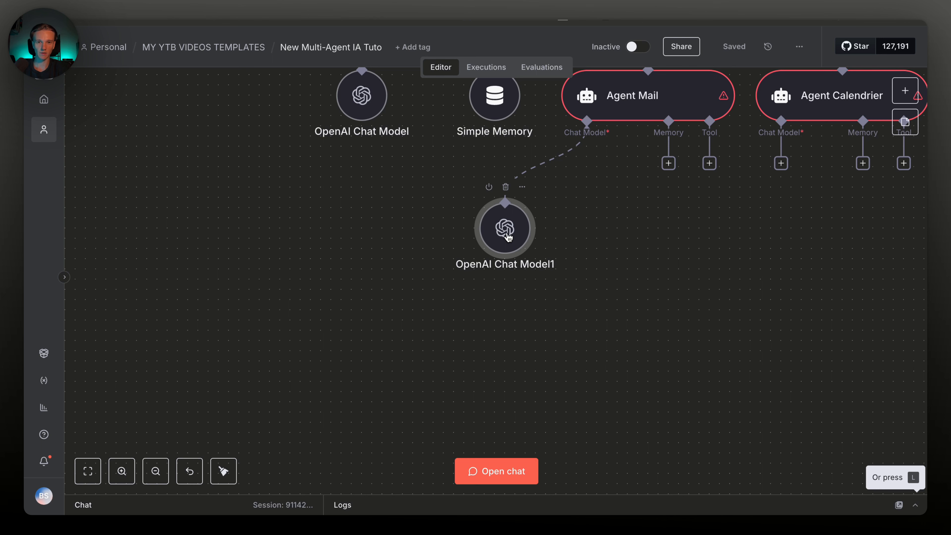
drag(508, 236, 538, 235)
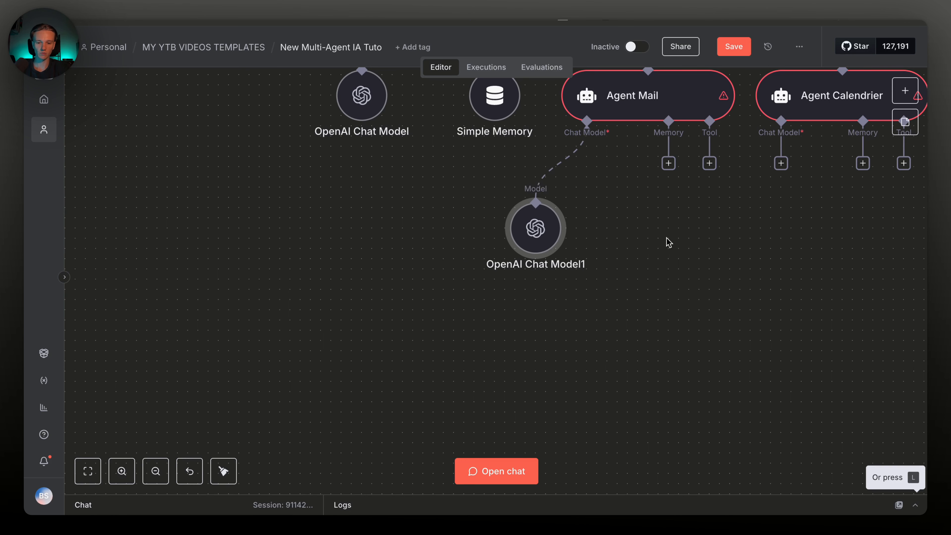
scroll(700, 142, up, 2)
scroll(700, 143, right, 2)
click(736, 47)
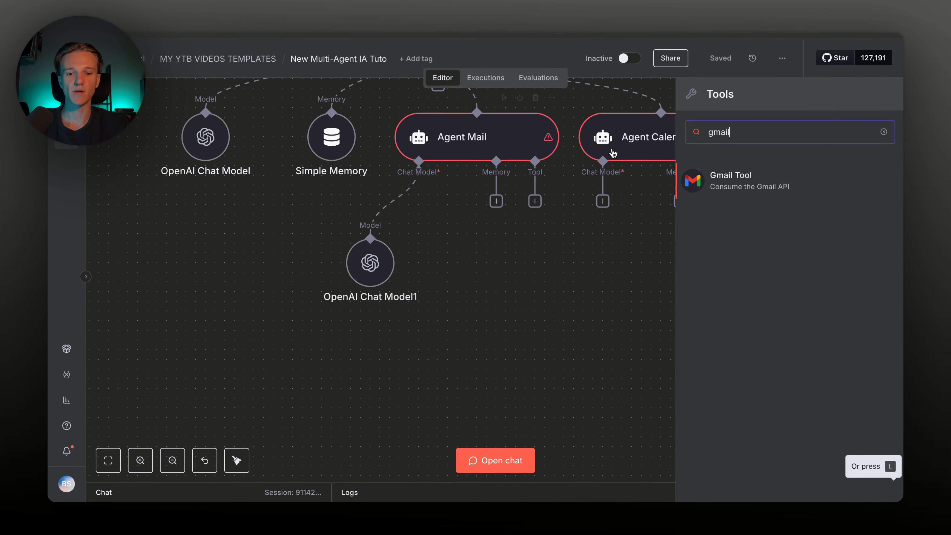
Search the tools list for 'gmail' and add the Gmail Tool to Agent Mail
double_click(720, 131)
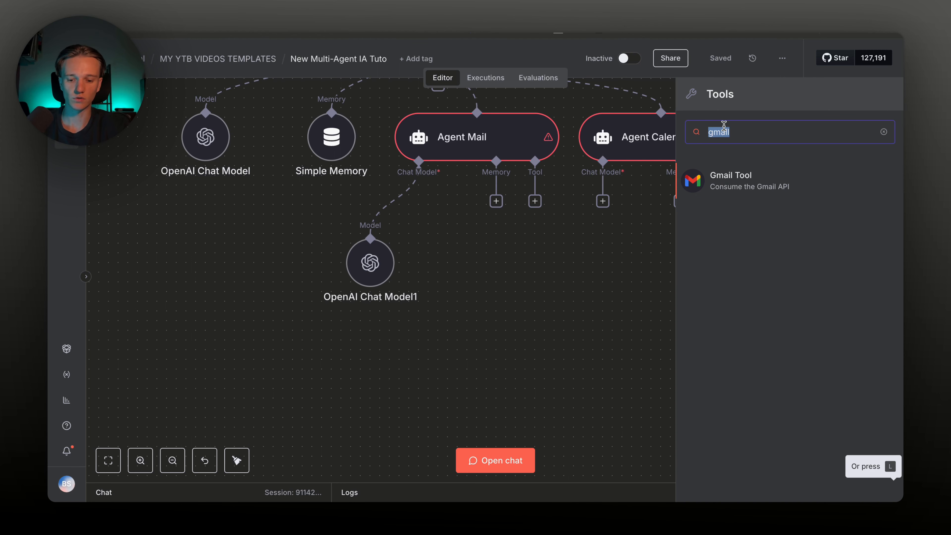
text(outl)
key(BackSpace)
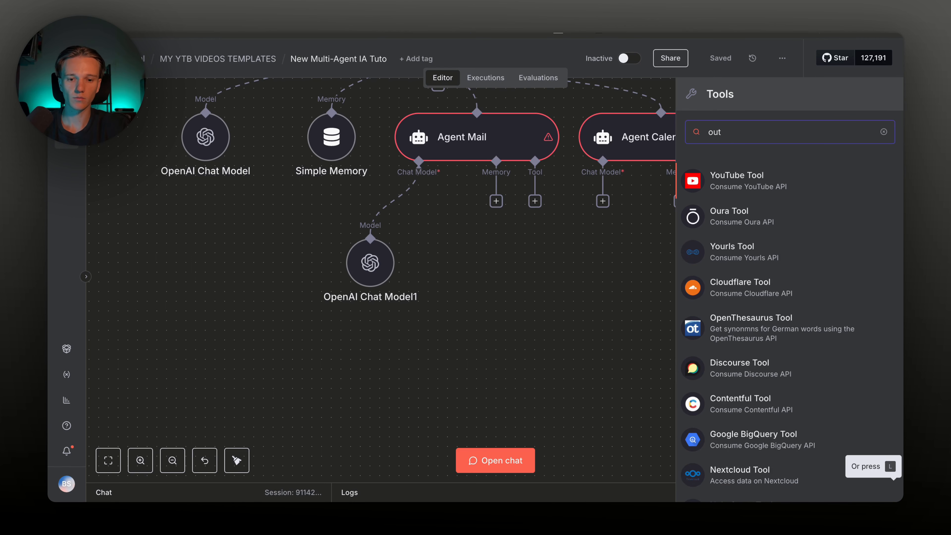
key(BackSpace)
key(BackSpace)
key(BackSpace)
text(gmail)
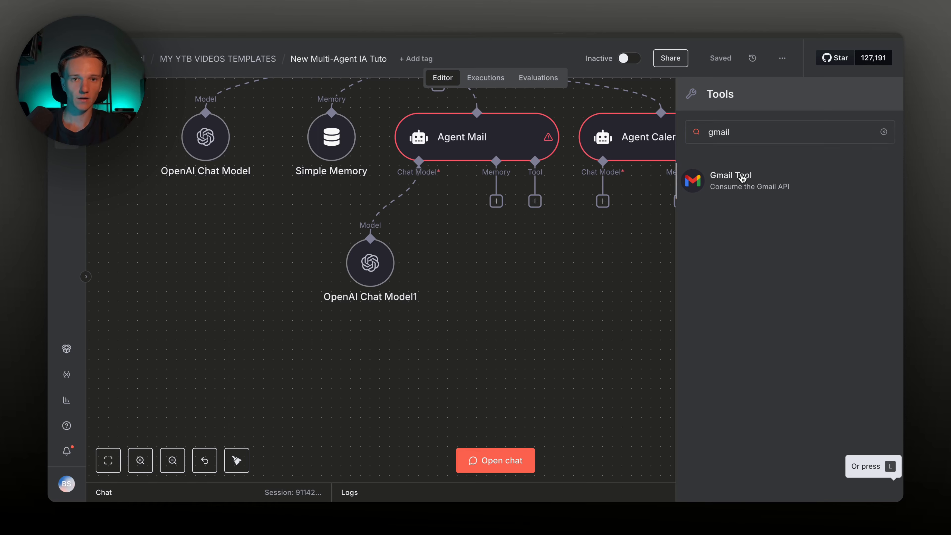
click(742, 179)
Place the new Gmail node beside OpenAI Chat Model1 and open its parameters
key(Escape)
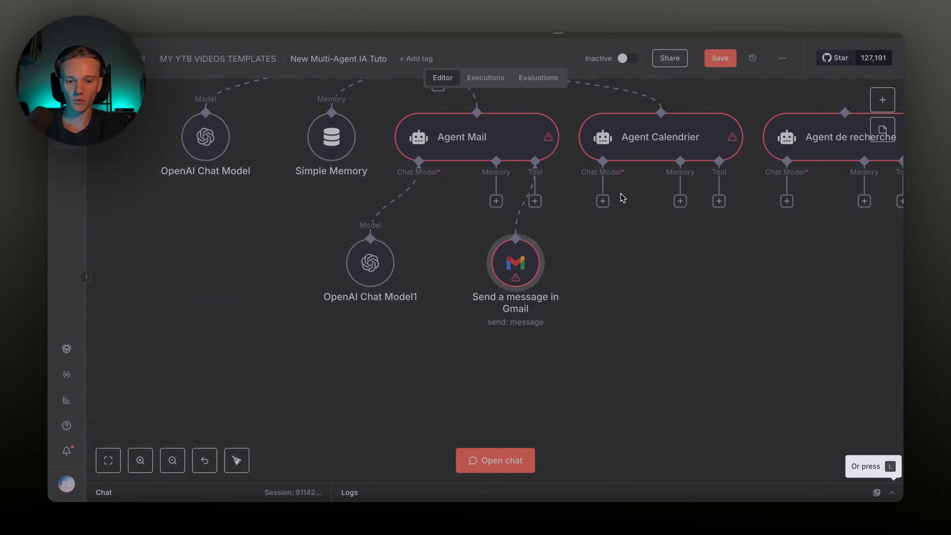
scroll(568, 322, down, 1)
scroll(568, 322, left, 1)
drag(546, 225, 595, 226)
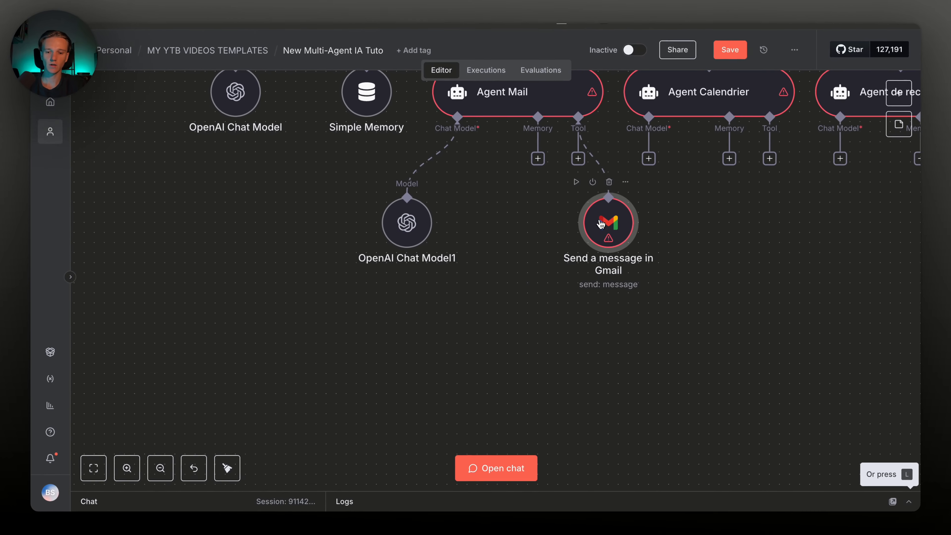
double_click(601, 224)
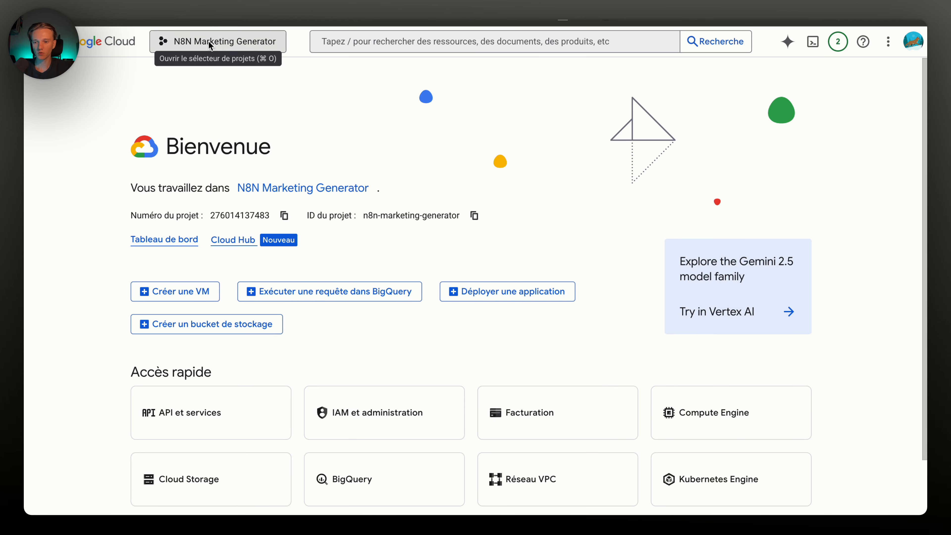
Check the active project, then start a new OAuth client ID from APIs & Services credentials
click(180, 40)
click(362, 209)
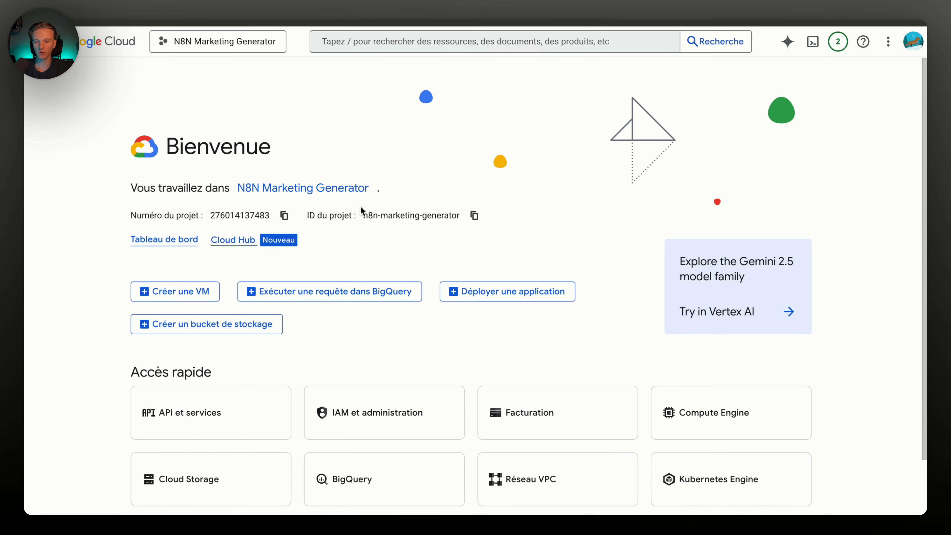
click(230, 408)
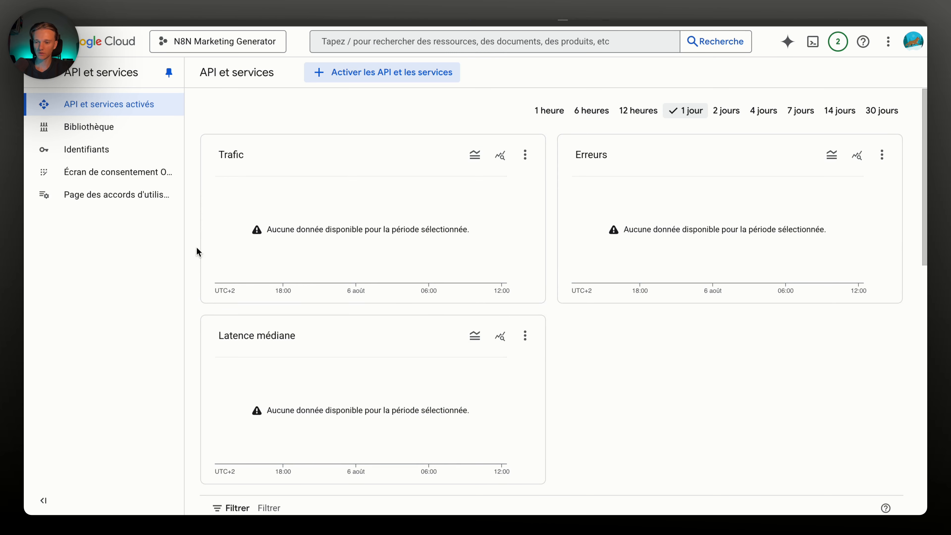
click(90, 150)
click(329, 73)
click(339, 151)
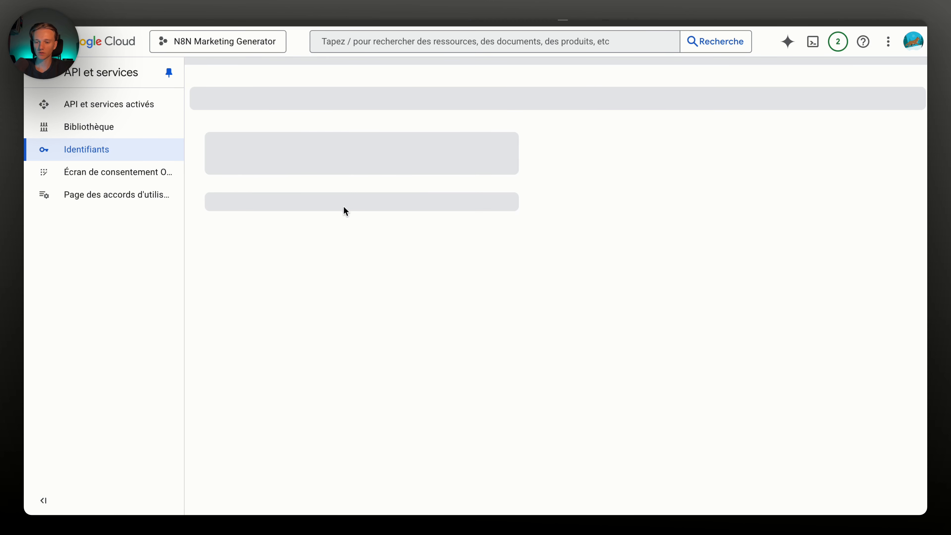
Set the OAuth client's application type to Web application and review its name
click(352, 199)
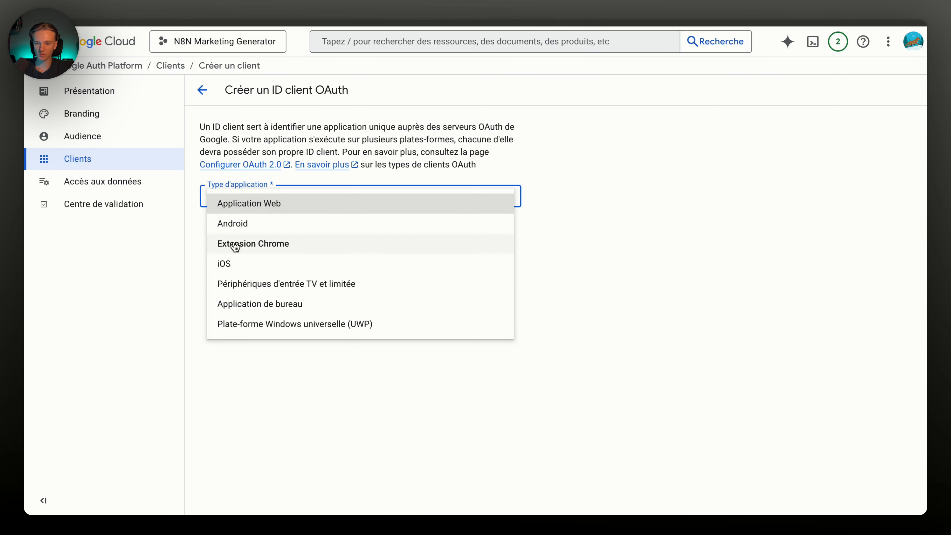
click(268, 207)
double_click(289, 250)
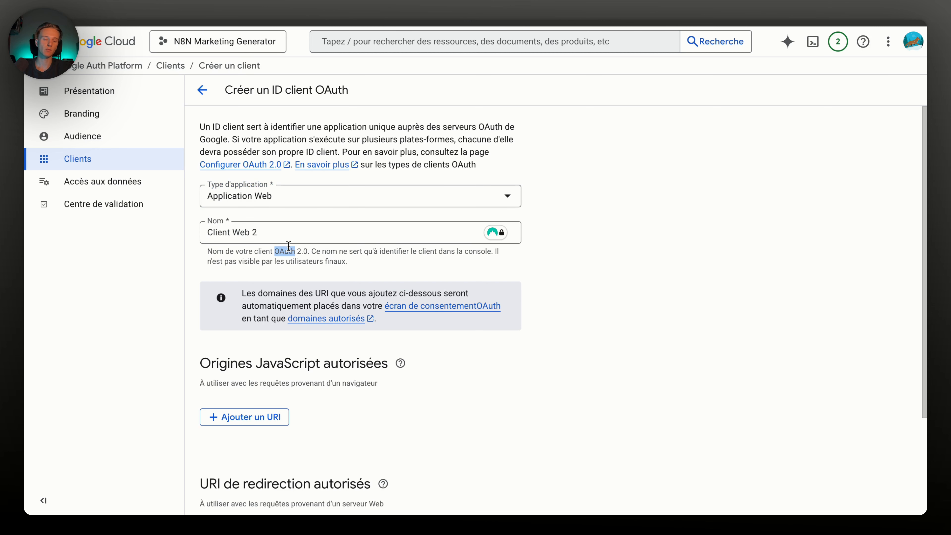
scroll(289, 246, down, 1)
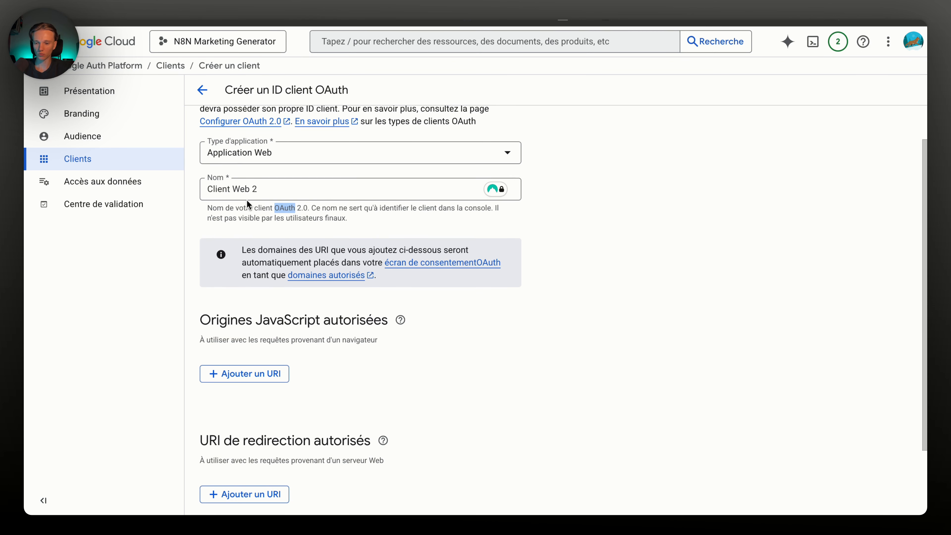
double_click(241, 189)
click(311, 326)
scroll(310, 330, down, 2)
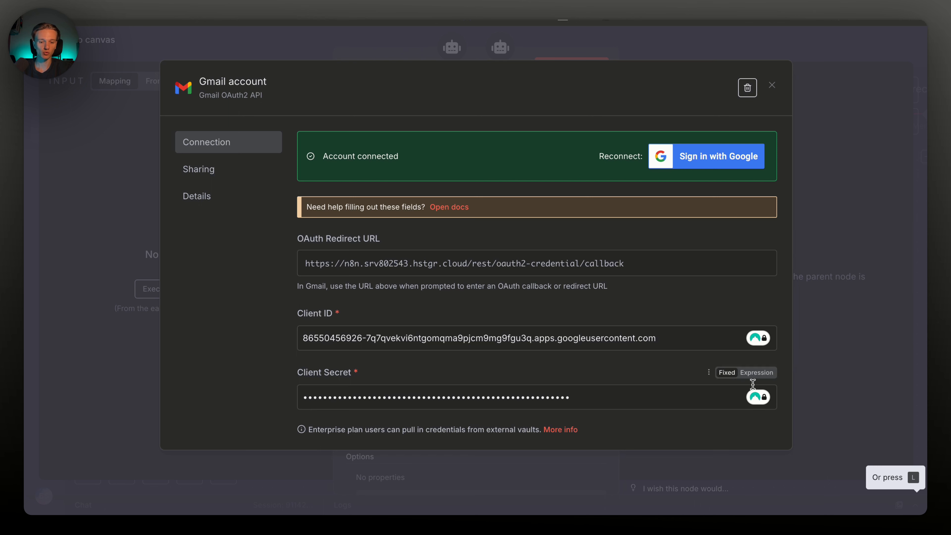
Add an authorised redirect URI entry, remove it again, and go back without creating the client
key(ctrl+Tab)
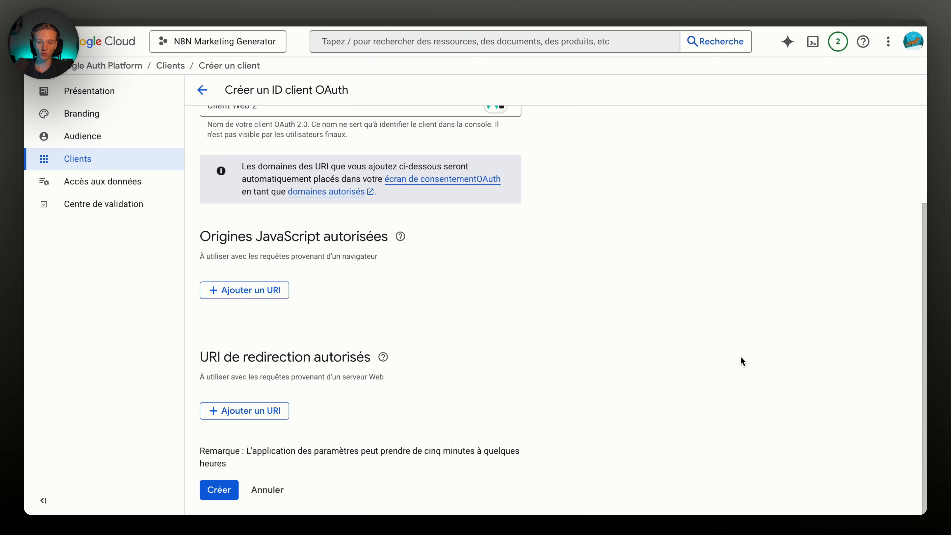
click(260, 408)
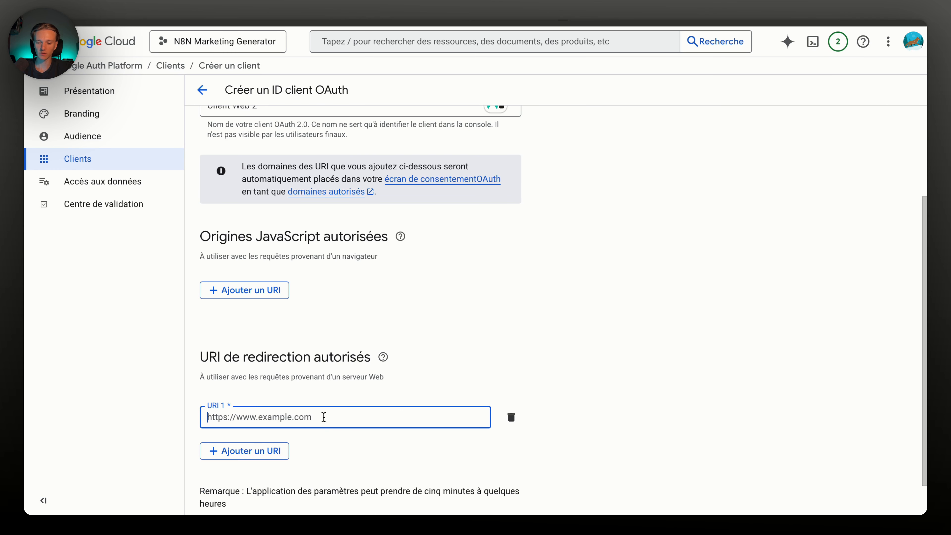
click(511, 417)
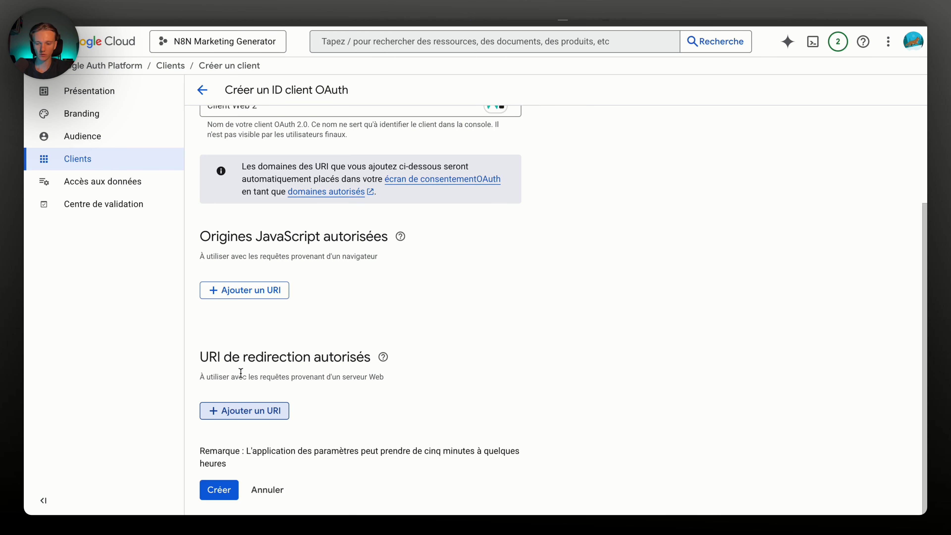
scroll(439, 322, up, 3)
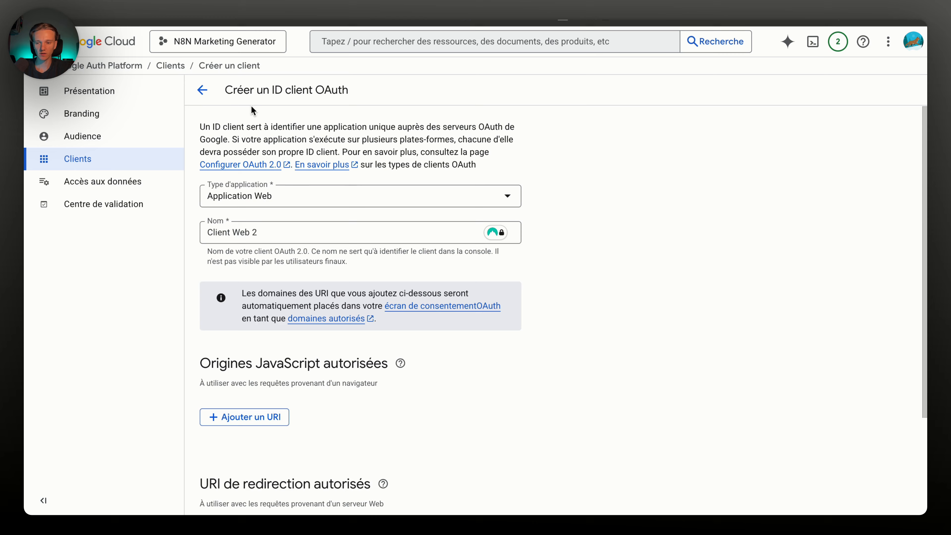
click(202, 89)
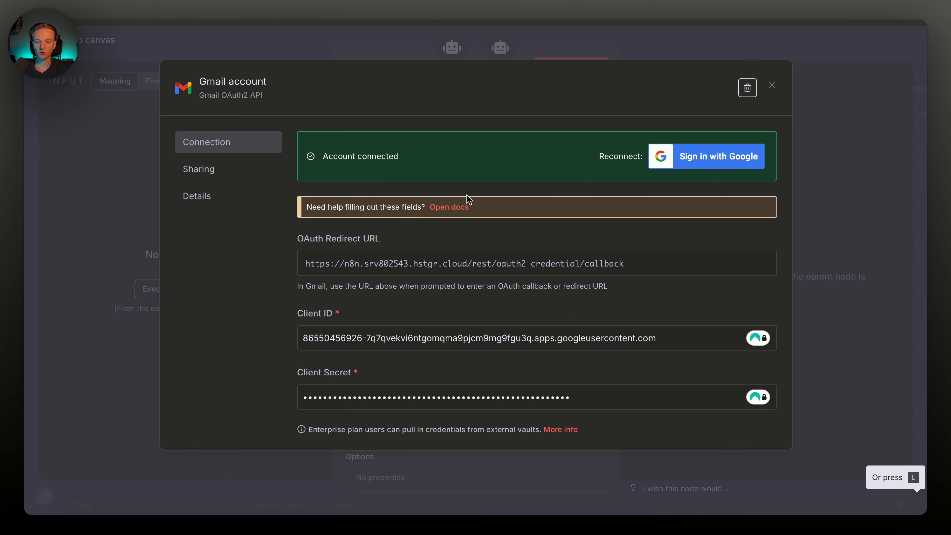
Let the model define the Gmail send tool's To, Subject and Message fields
scroll(469, 199, down, 2)
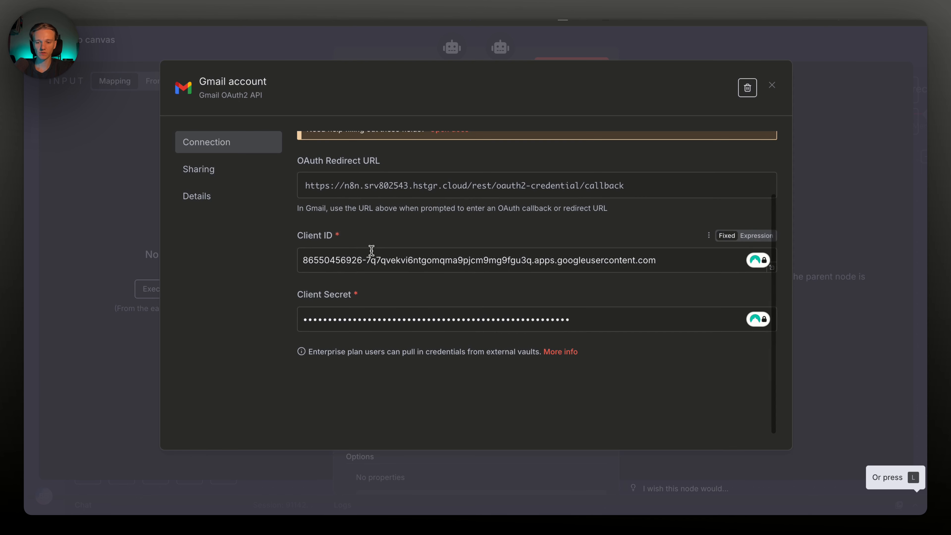
click(391, 39)
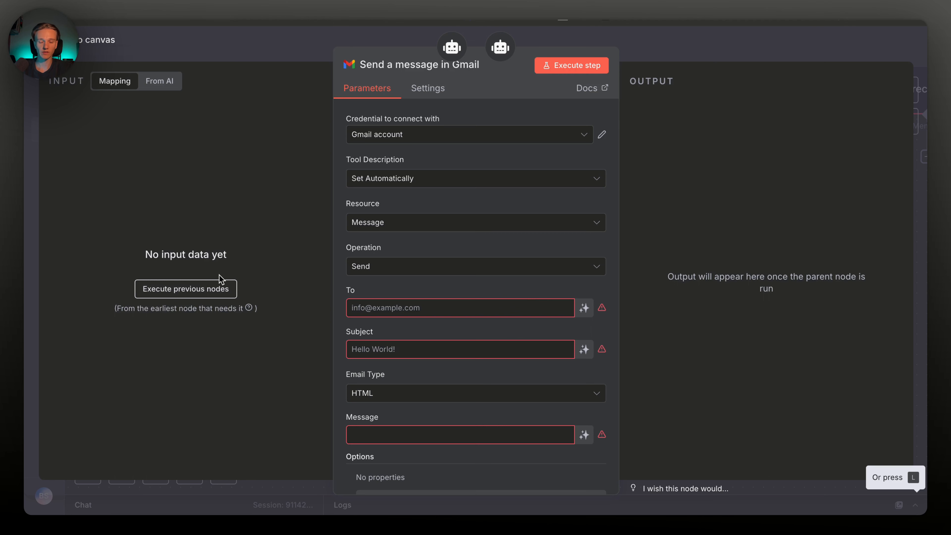
click(526, 302)
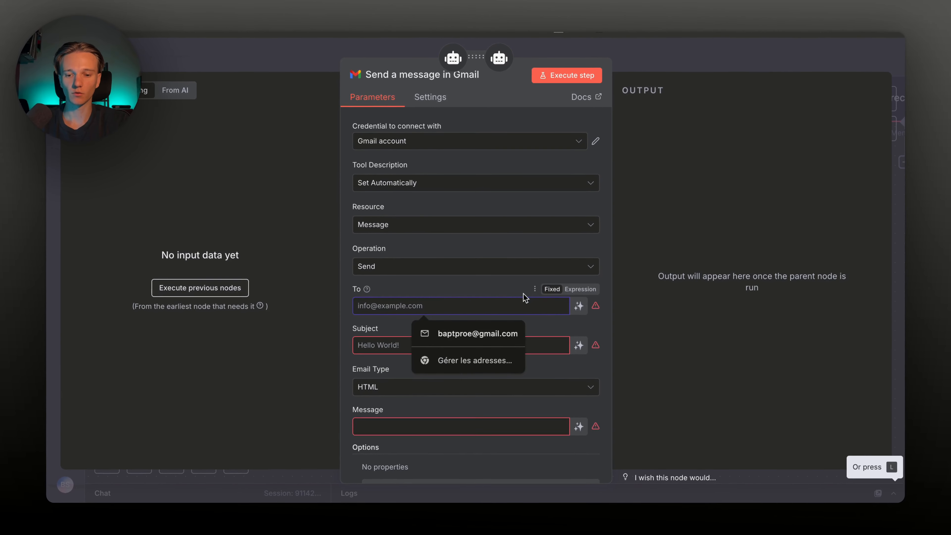
click(507, 288)
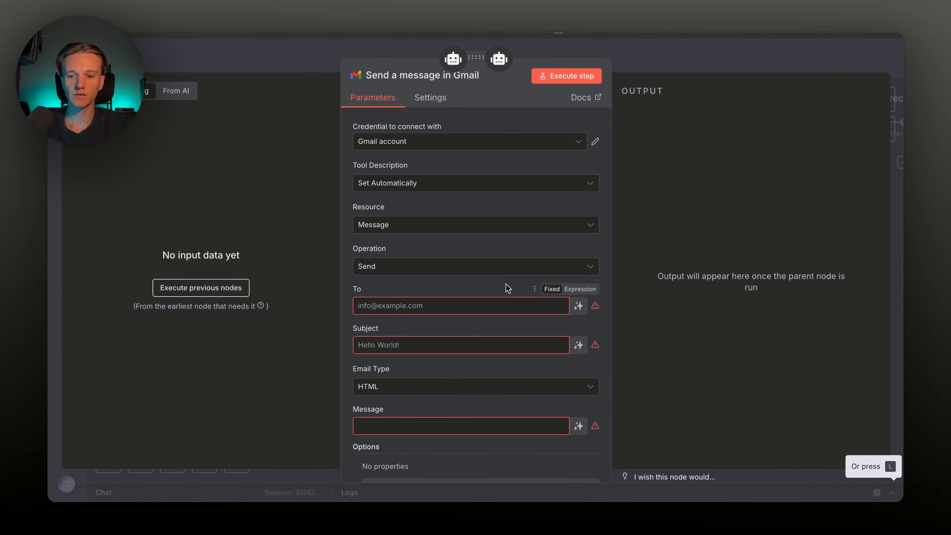
click(579, 306)
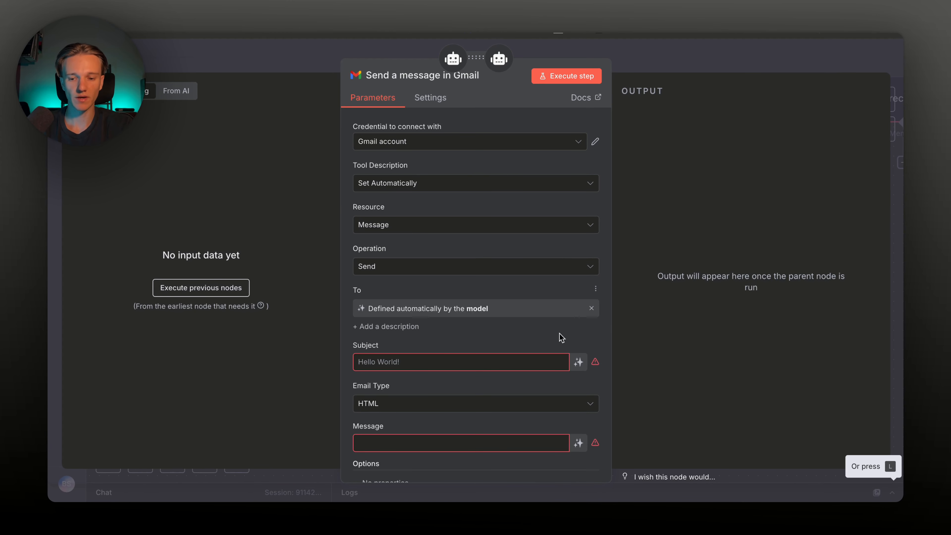
click(578, 362)
scroll(570, 359, down, 3)
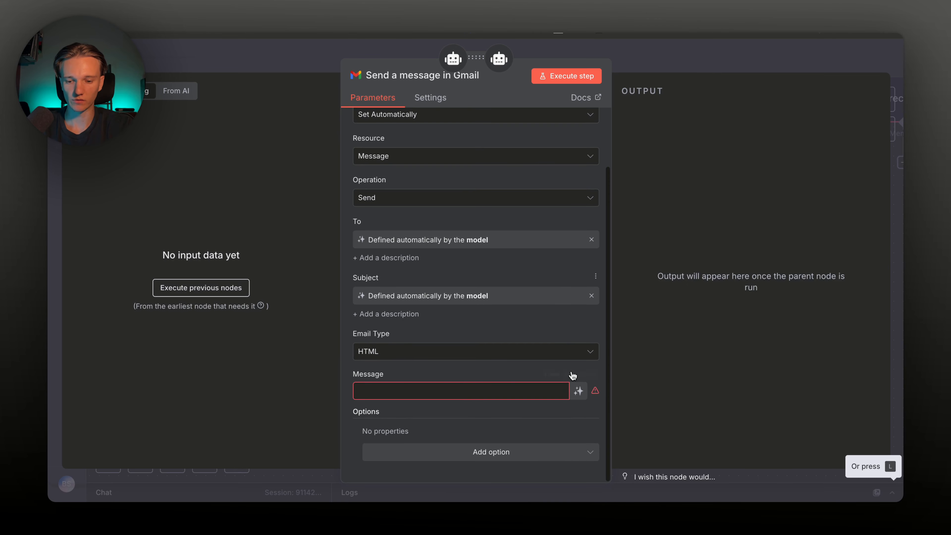
click(579, 390)
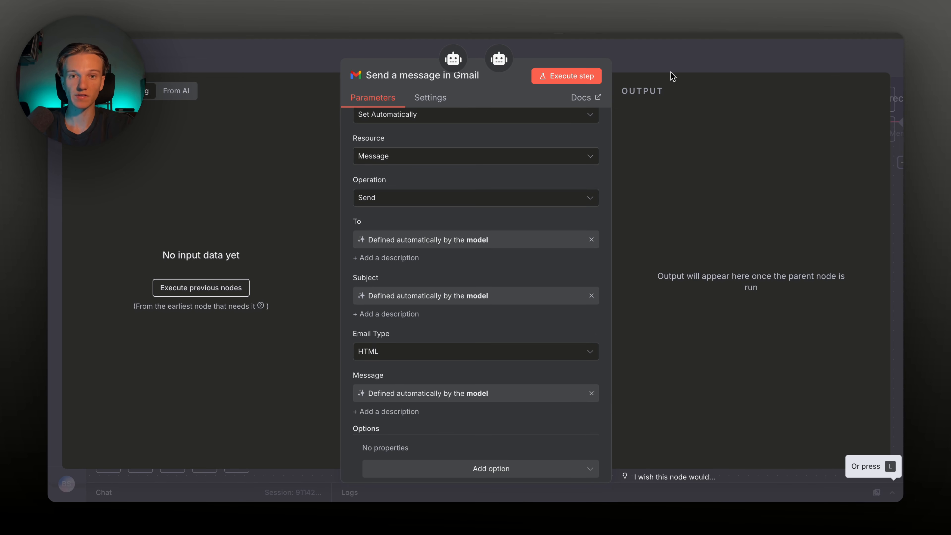
click(678, 63)
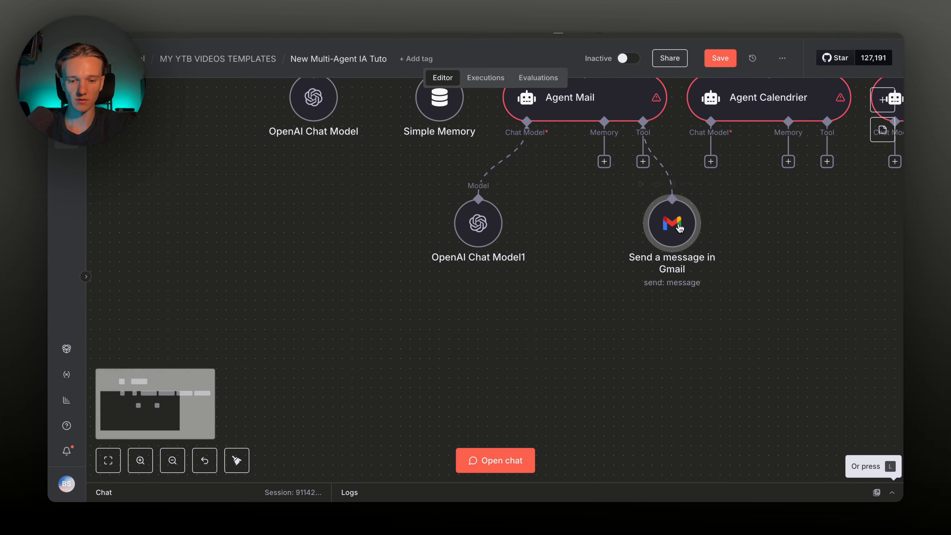
Duplicate the Gmail node three times and connect the copies to Agent Mail's Tool input
key(ctrl+c)
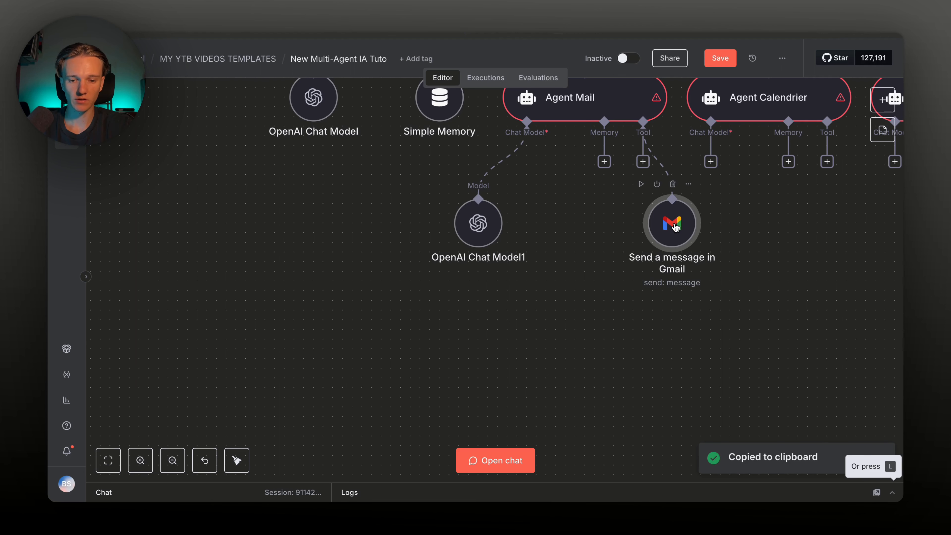
key(ctrl+c)
key(ctrl+v)
drag(754, 316, 572, 243)
key(ctrl+v)
drag(756, 307, 669, 335)
drag(672, 306, 575, 199)
key(super+v)
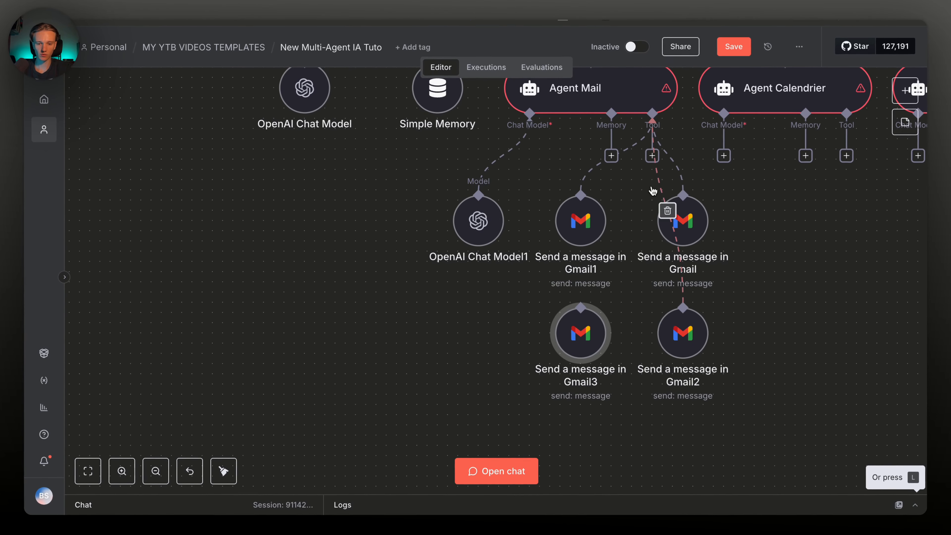
drag(650, 163, 589, 314)
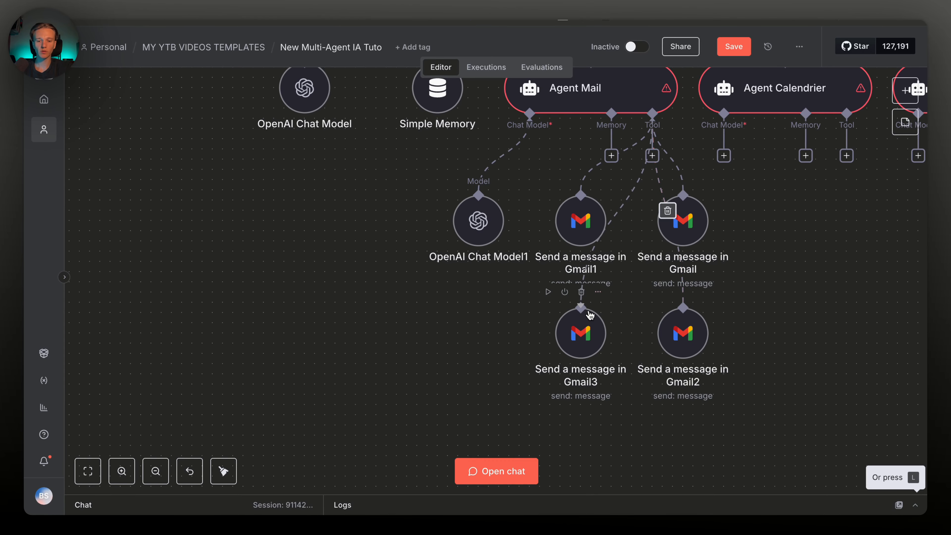
Set Gmail1's operation to Delete a message
double_click(583, 220)
click(424, 270)
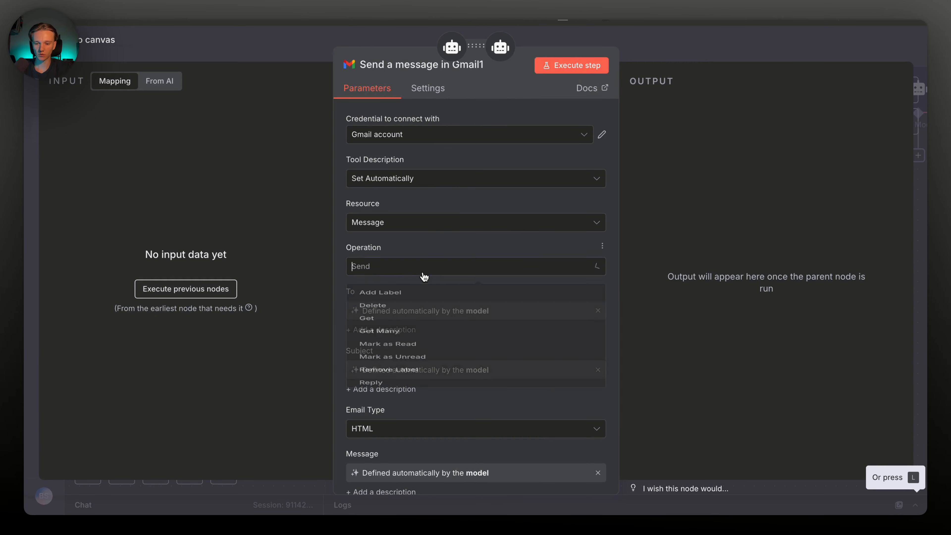
click(418, 300)
key(Escape)
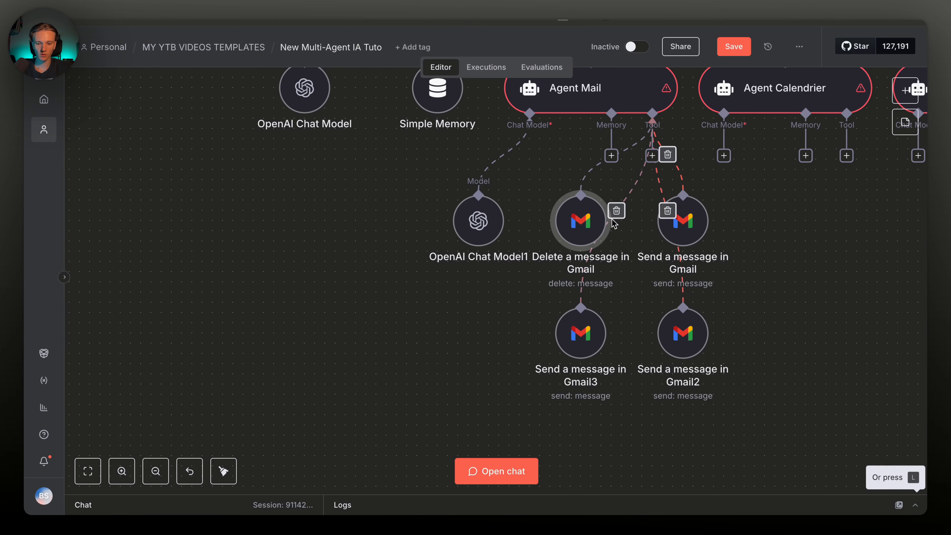
Set Gmail2 to create drafts
double_click(677, 337)
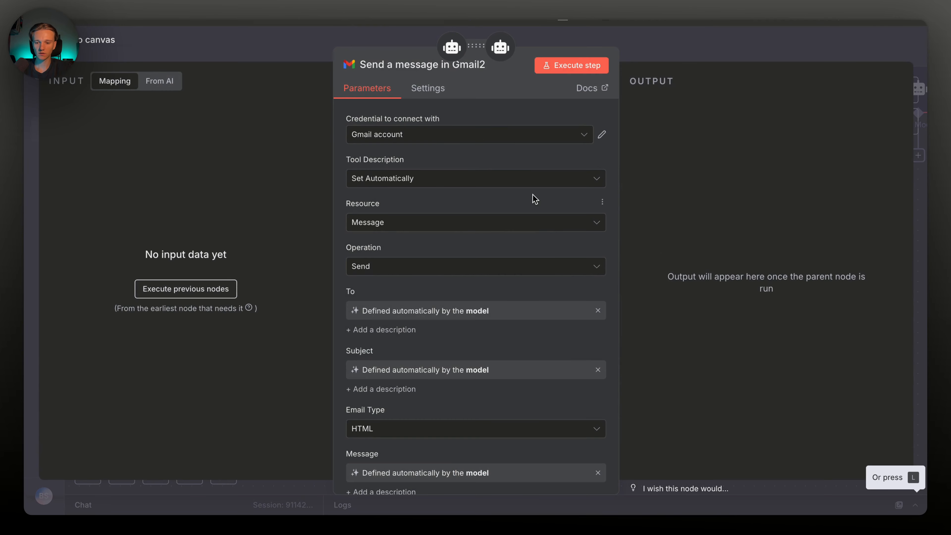
click(517, 222)
click(466, 302)
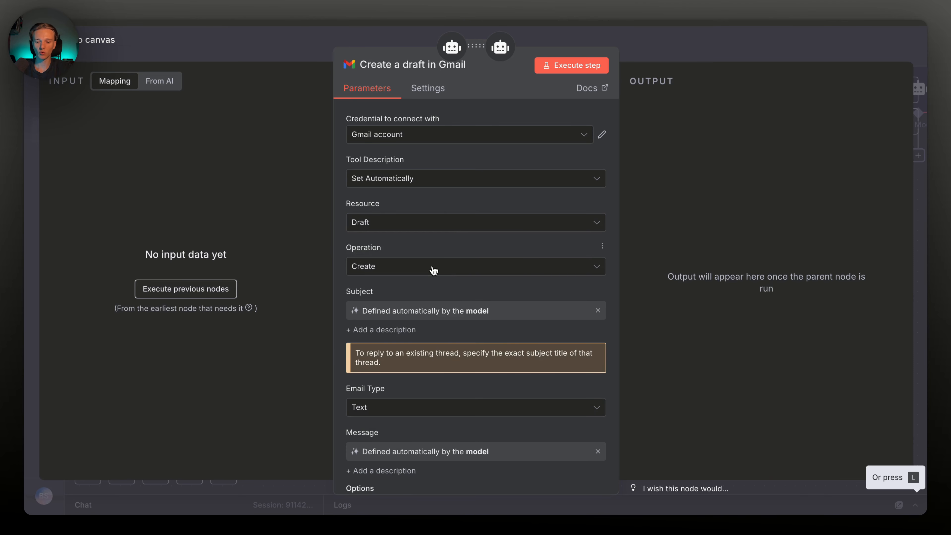
key(Escape)
Set Gmail3's resource to Label with the Create operation
double_click(584, 312)
click(480, 224)
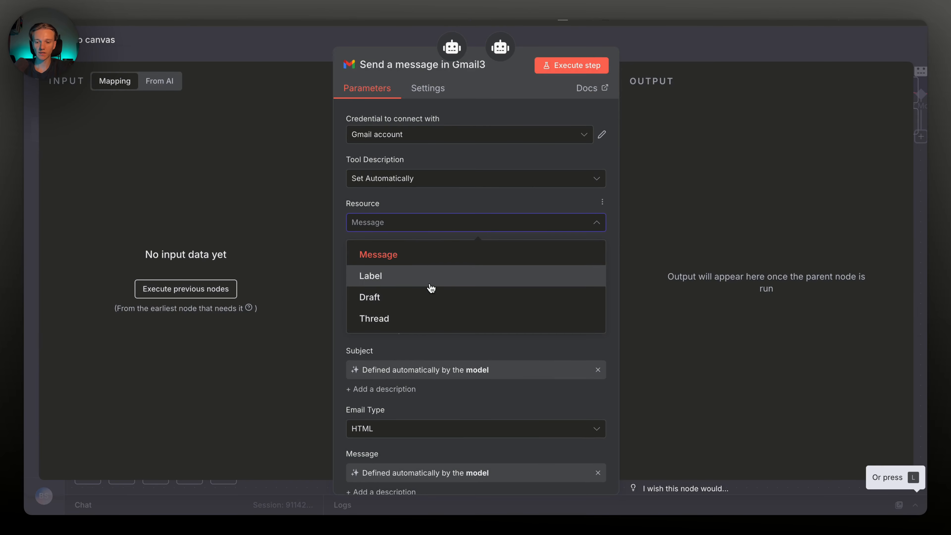
click(432, 277)
click(450, 266)
click(457, 298)
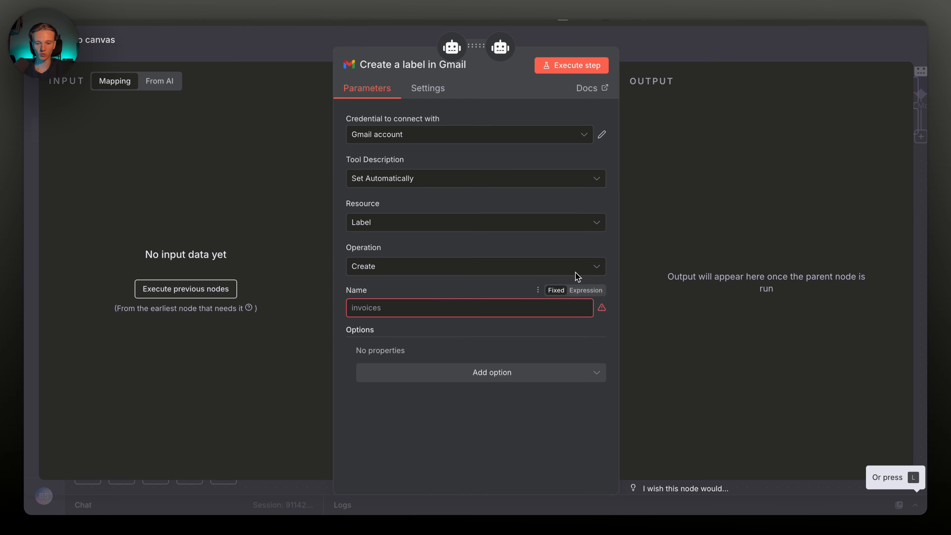
key(Escape)
Change the label node's operation to Get label info, with Label ID defined by the model
double_click(591, 328)
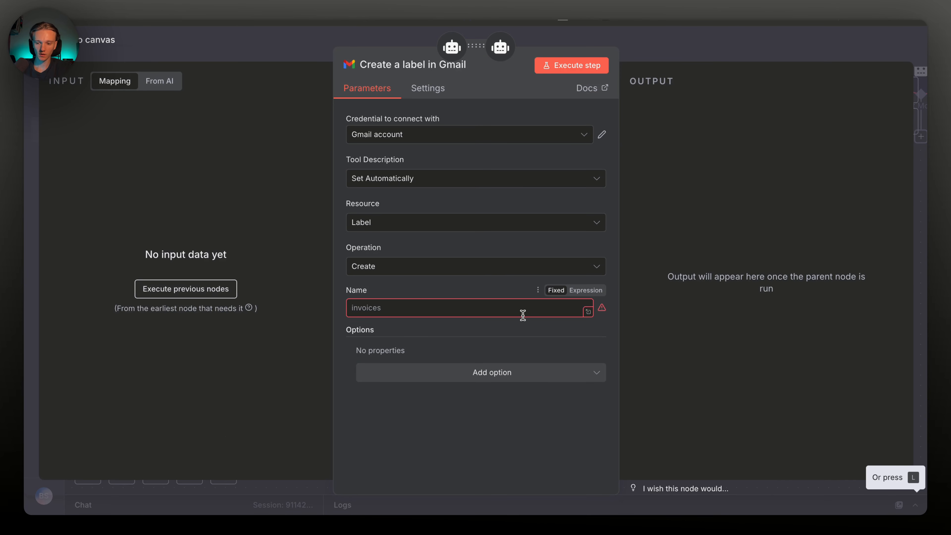
click(572, 290)
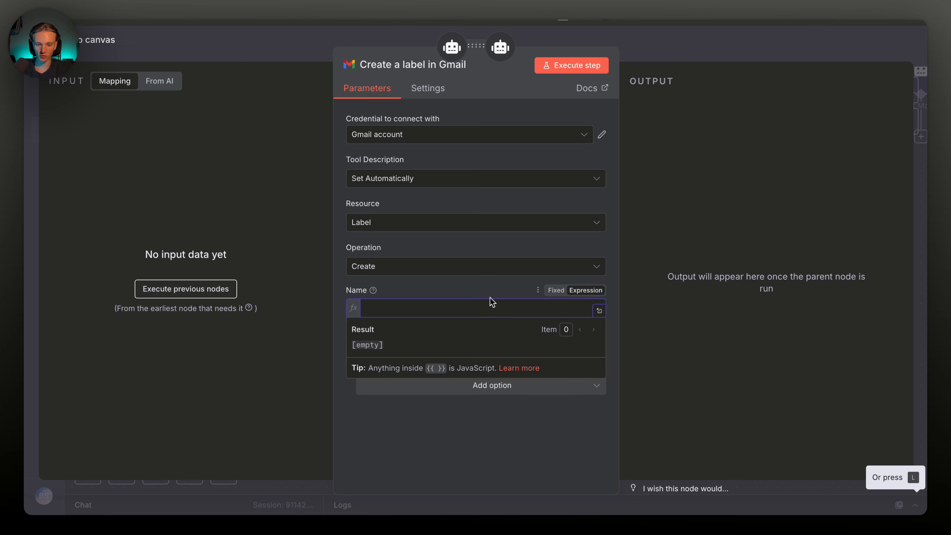
click(557, 290)
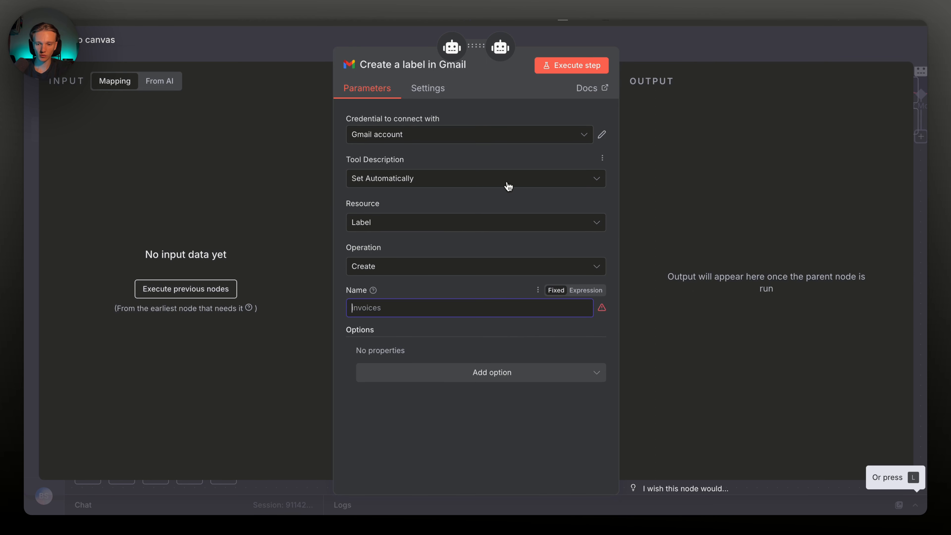
click(478, 221)
click(439, 268)
click(429, 215)
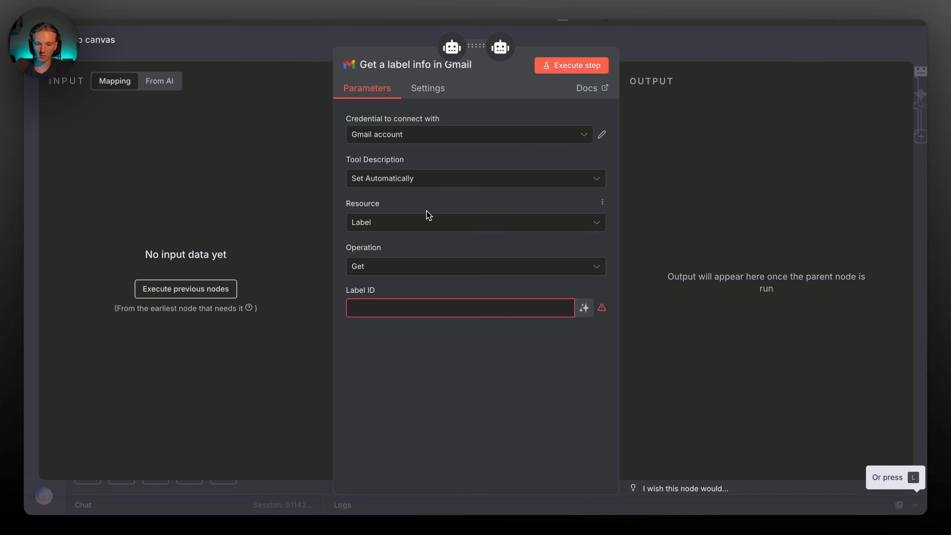
click(584, 307)
Save the workflow with Ctrl+S and select the agent nodes with their sub-nodes
key(Escape)
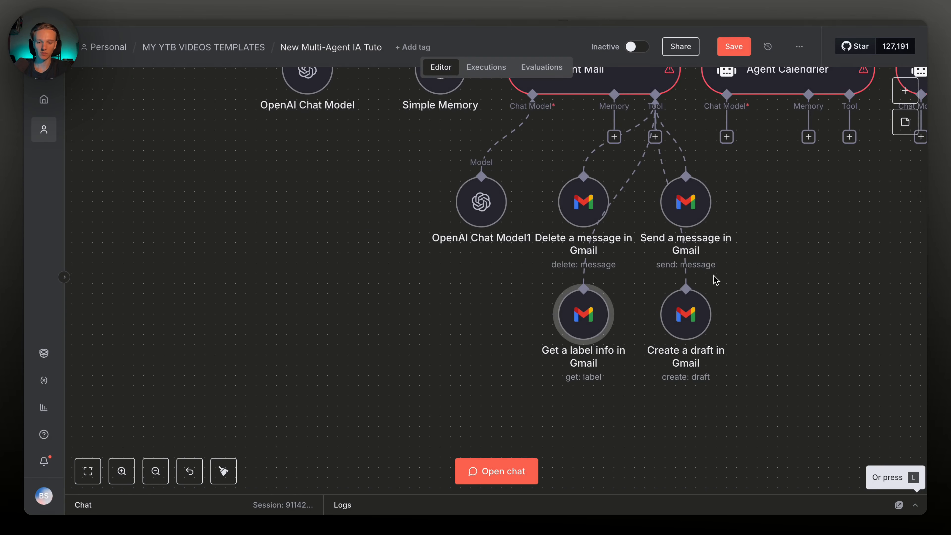
scroll(716, 280, up, 2)
key(ctrl+s)
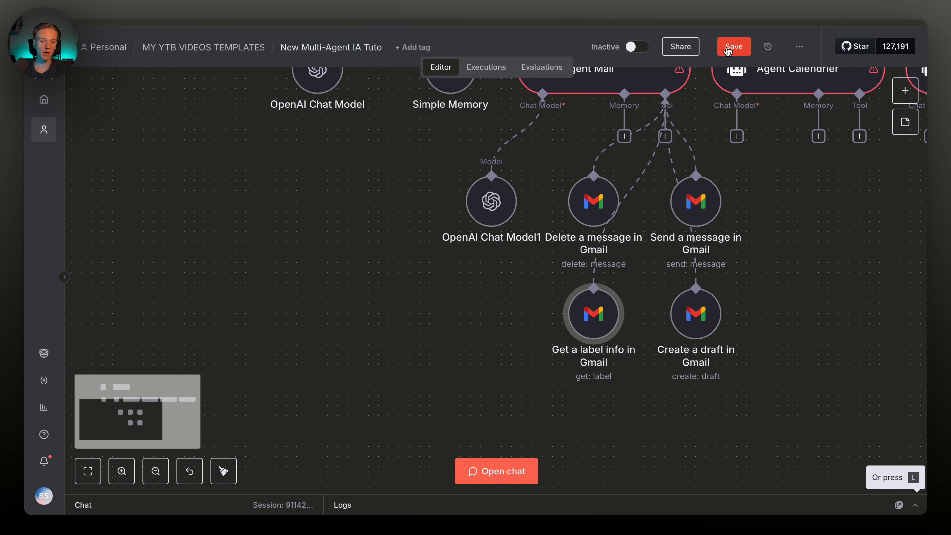
scroll(743, 310, up, 3)
scroll(744, 310, right, 5)
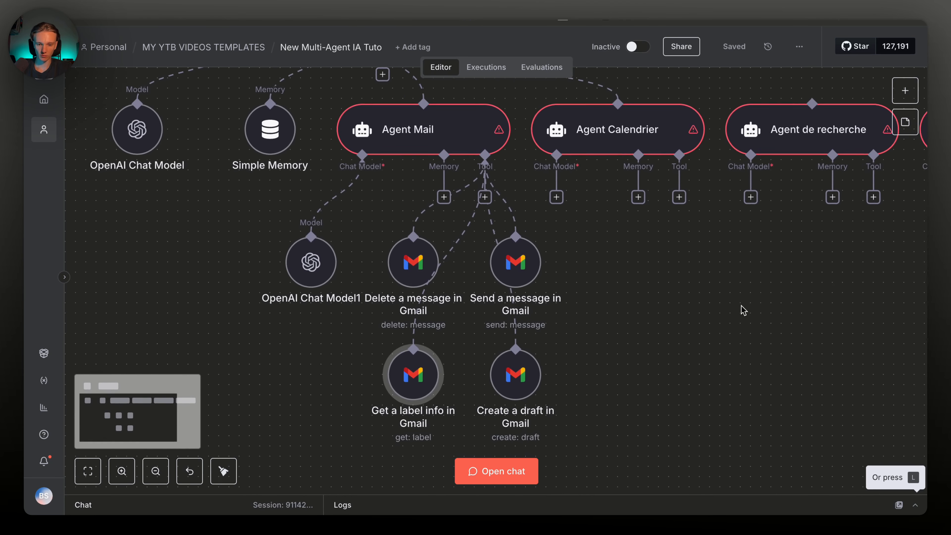
scroll(743, 310, down, 1)
scroll(626, 229, down, 5)
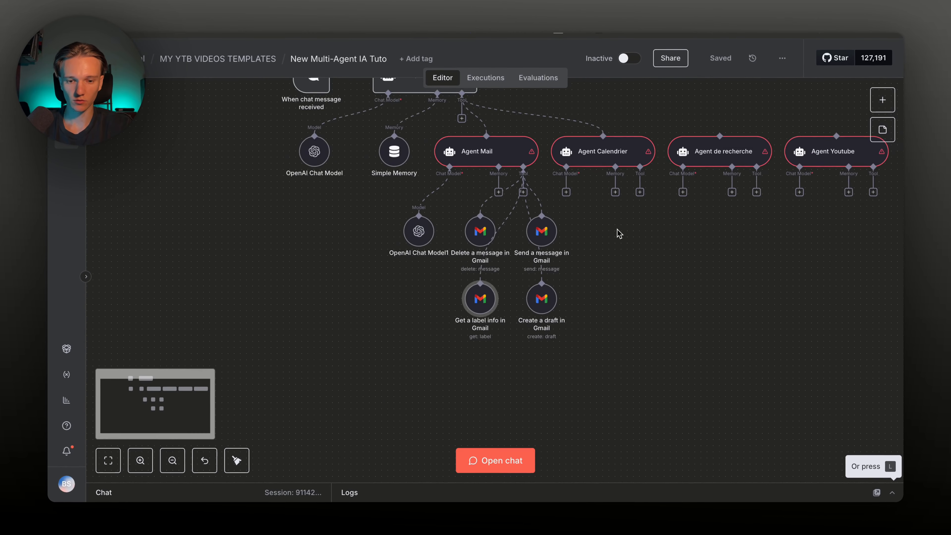
mouse_move(827, 302)
mouse_down()
mouse_move(712, 291)
mouse_move(322, 158)
mouse_up()
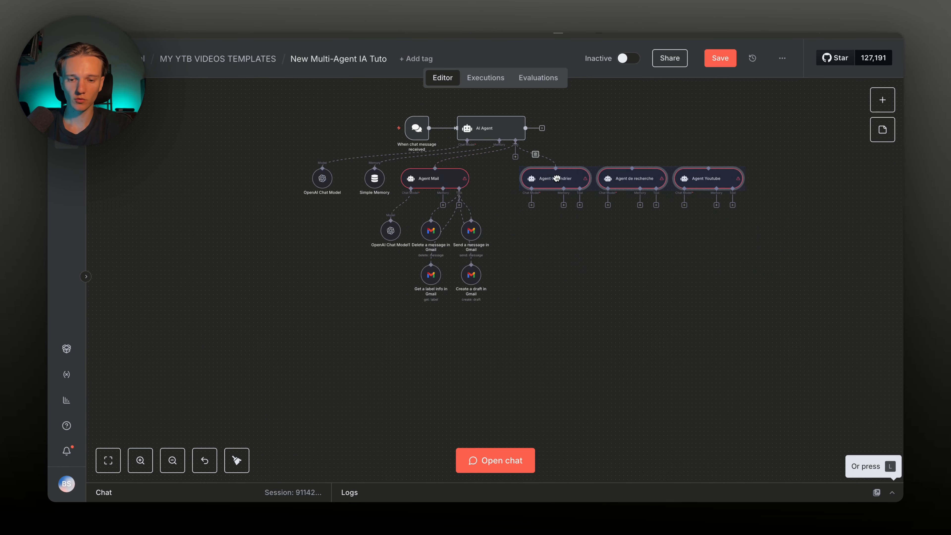
scroll(555, 228, up, 5)
Give Agent Calendrier an OpenAI Chat Model, shifted right to clear the overlap
click(508, 185)
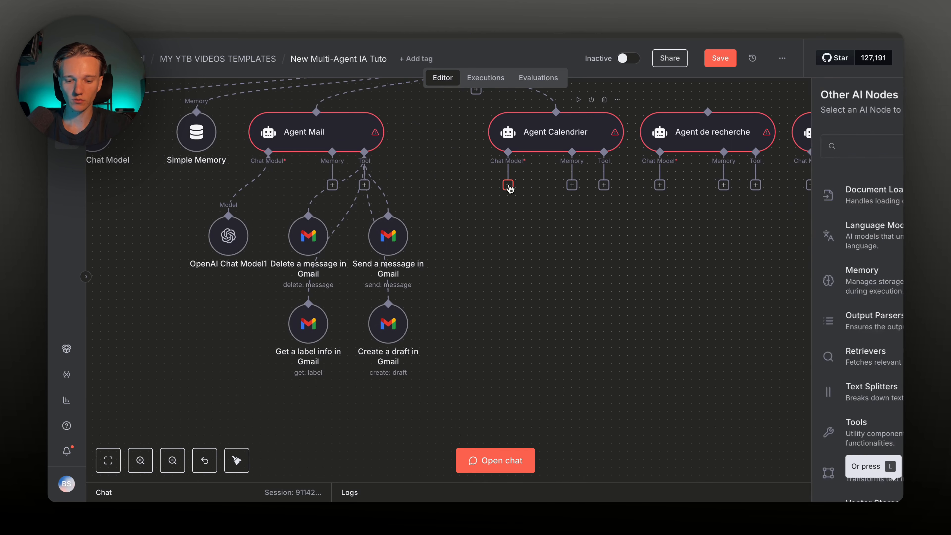
text(open)
click(716, 179)
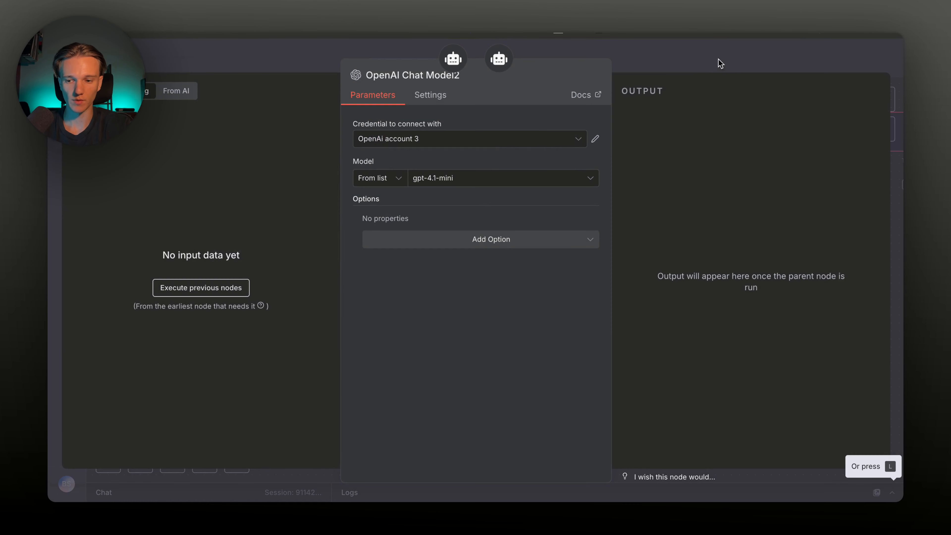
click(720, 61)
drag(456, 230, 480, 230)
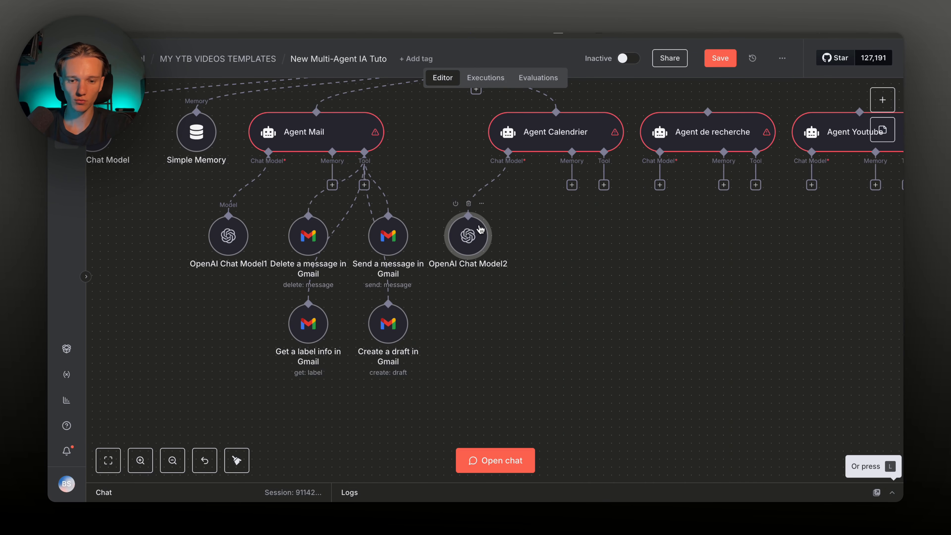
Search tools for 'calen' and add the Google Calendar Tool to Agent Calendrier
click(604, 186)
text(calen)
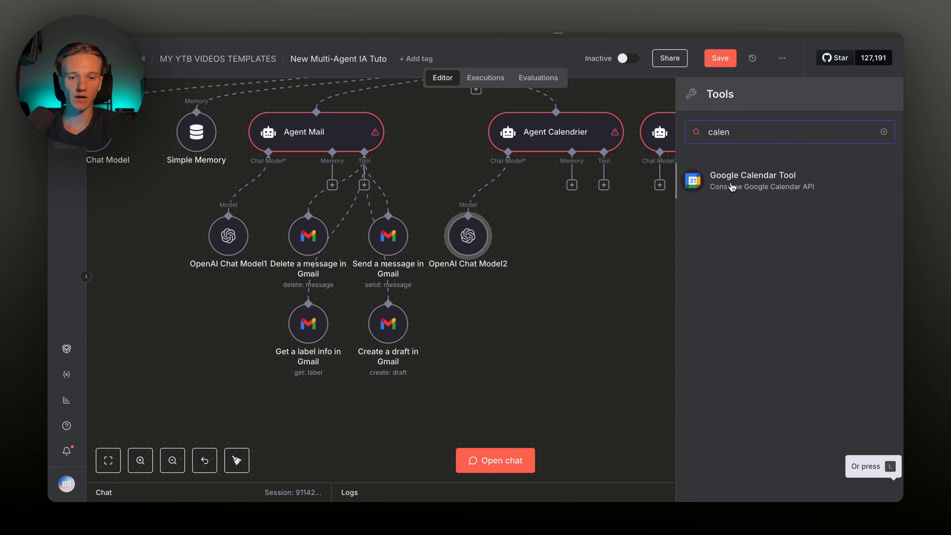
click(732, 187)
Search the Cloud Console for 'calendar' and open the Google Calendar API page
click(720, 58)
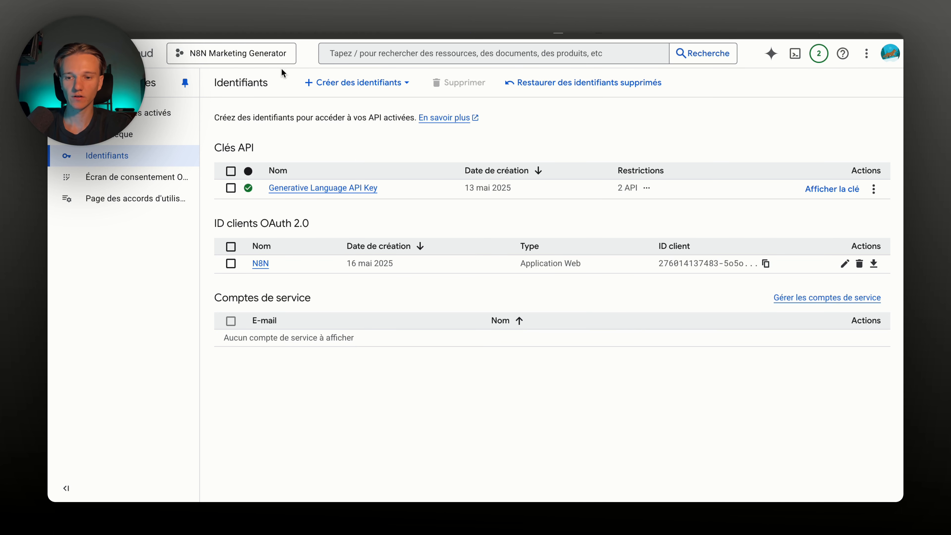
click(397, 53)
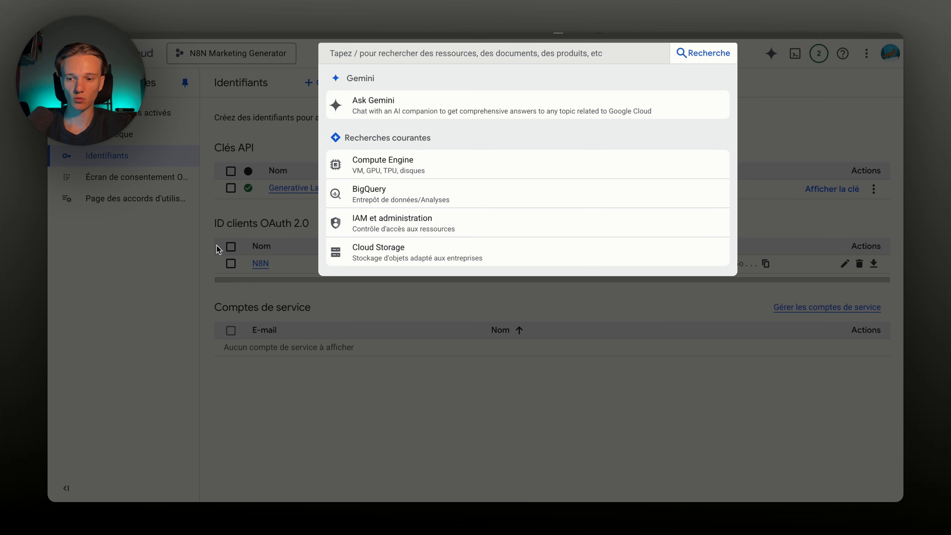
text(calendar)
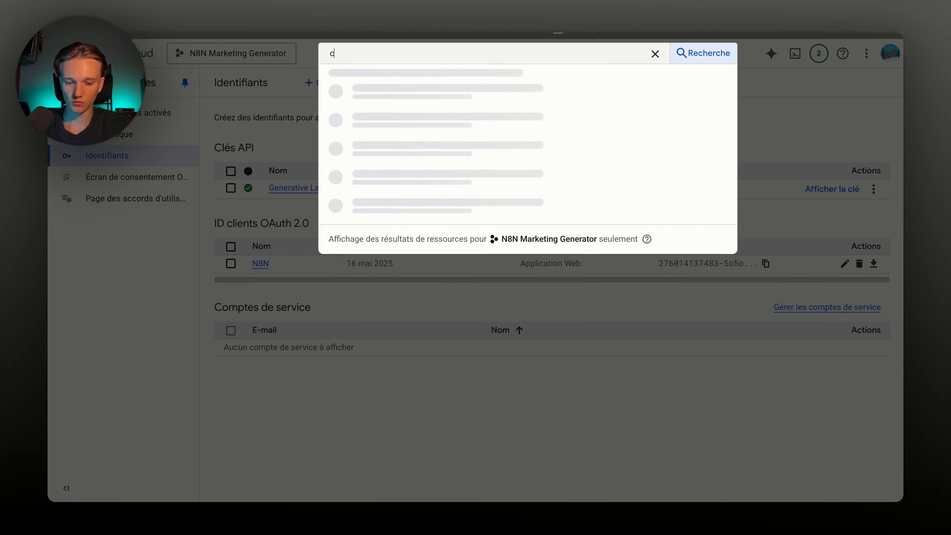
key(Return)
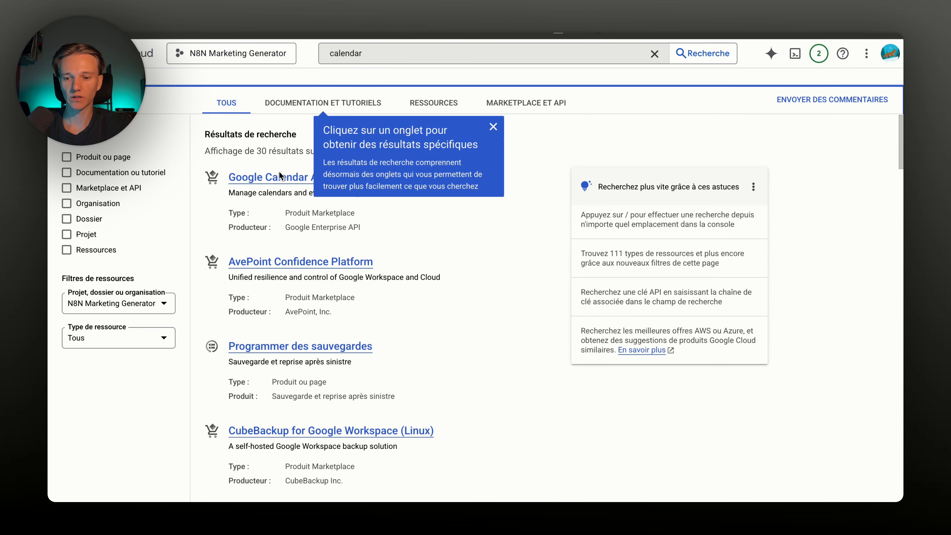
click(276, 178)
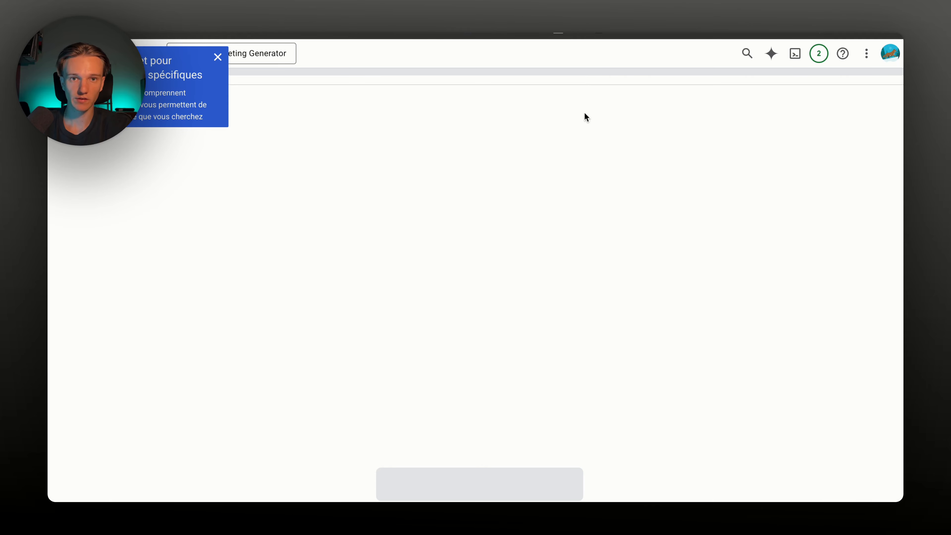
Go to API et services > API et services activés via the navigation menu
click(388, 49)
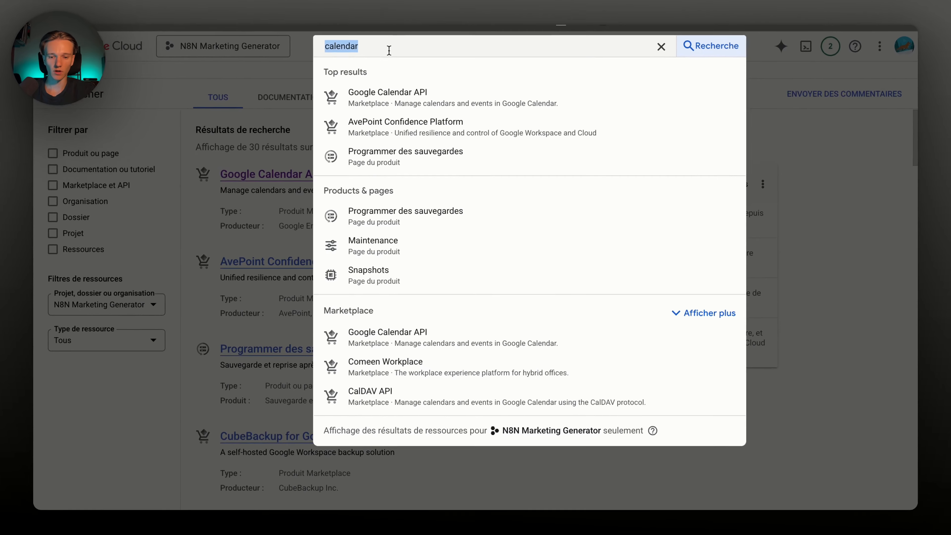
key(BackSpace)
click(486, 350)
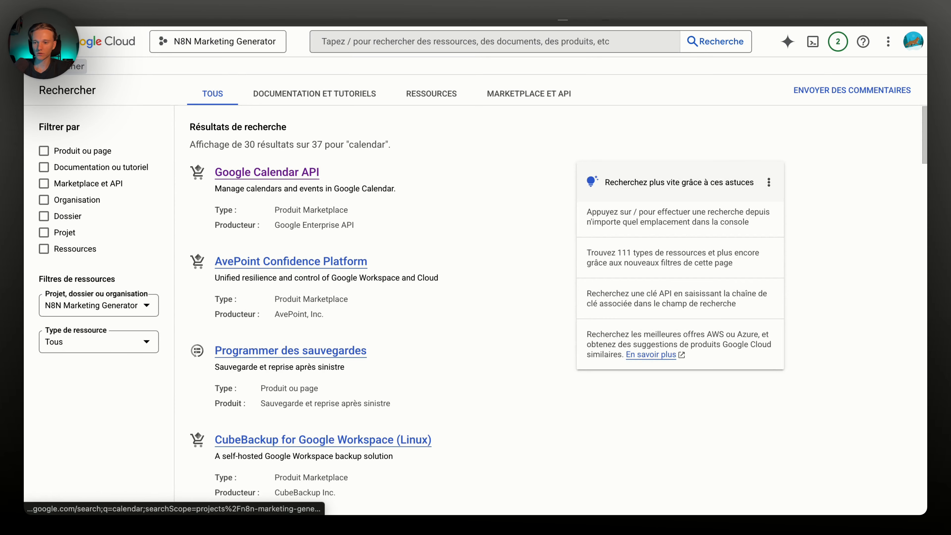
click(36, 41)
mouse_move(116, 275)
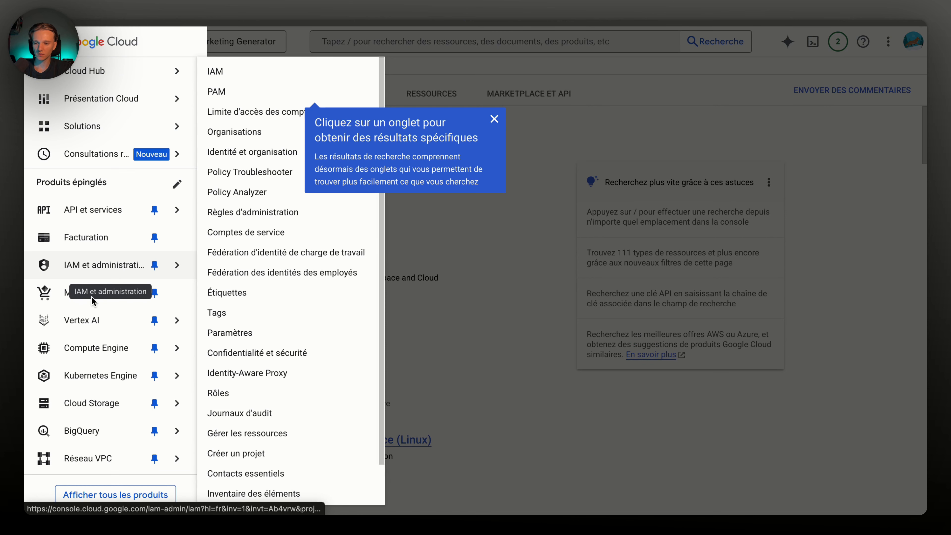
mouse_move(79, 215)
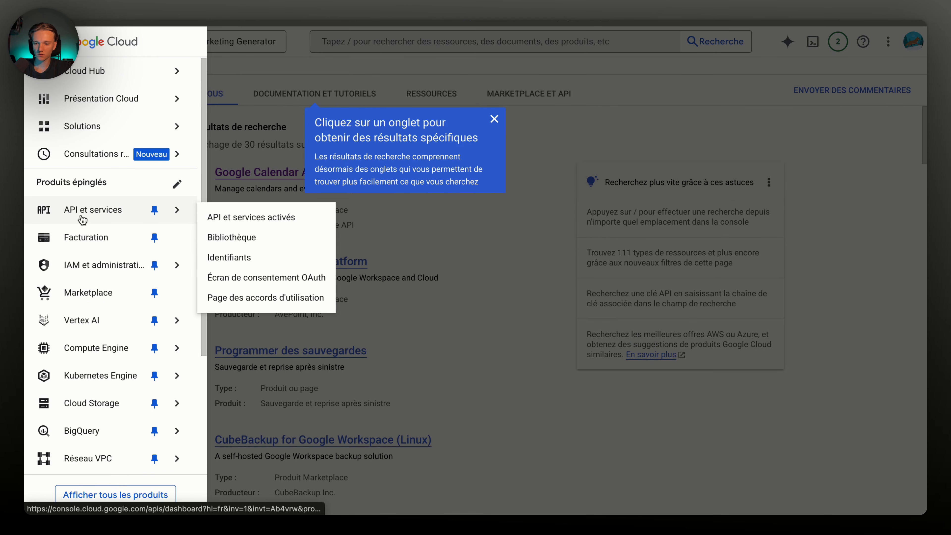
click(228, 218)
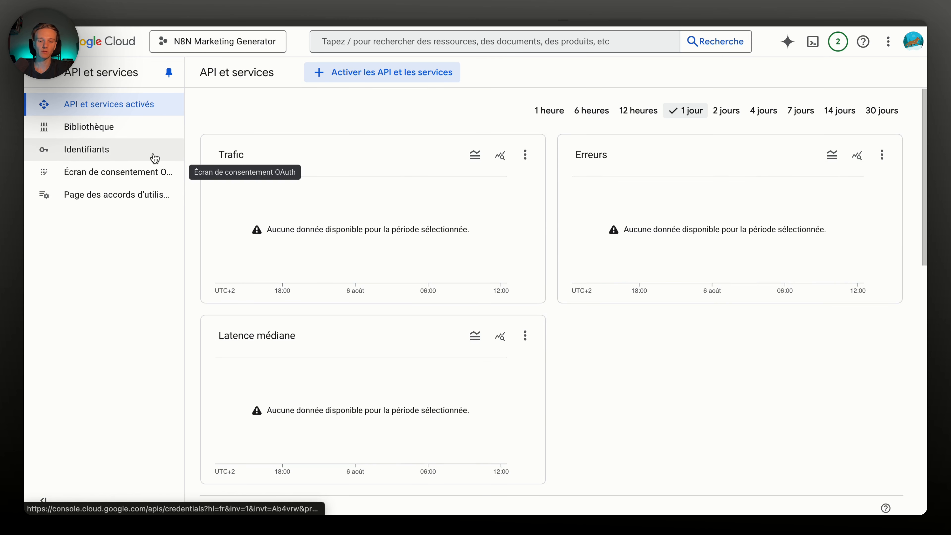
Review the OAuth consent overview and Audience page, closing Add users without adding anyone
click(127, 150)
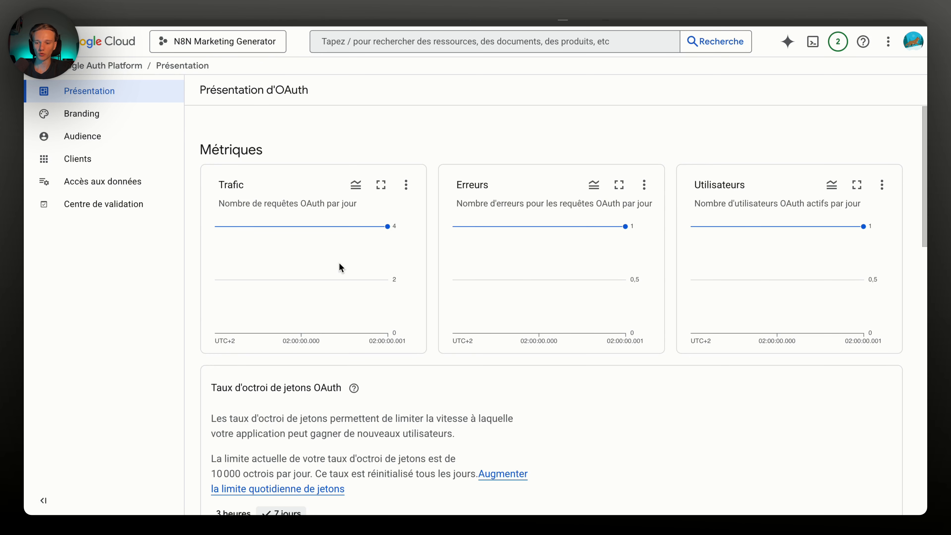
scroll(339, 263, down, 1)
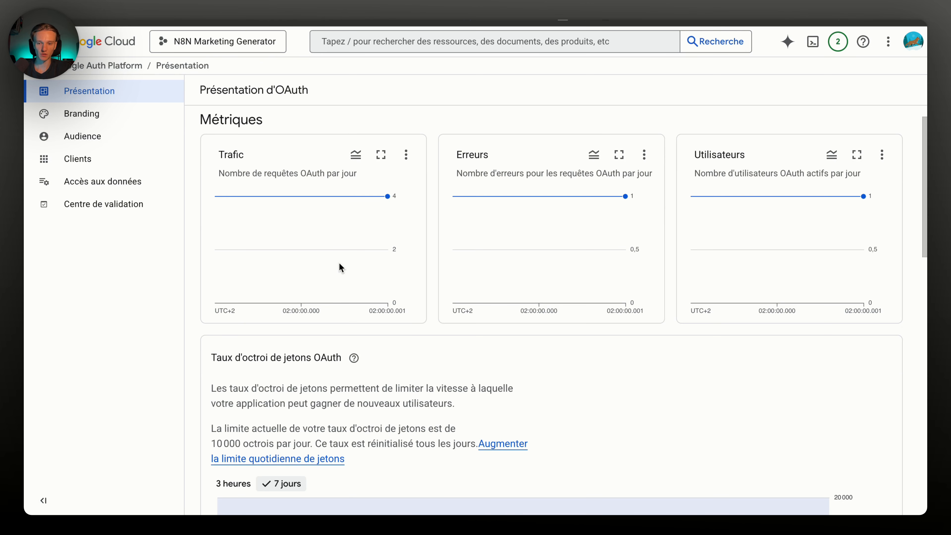
scroll(340, 266, down, 3)
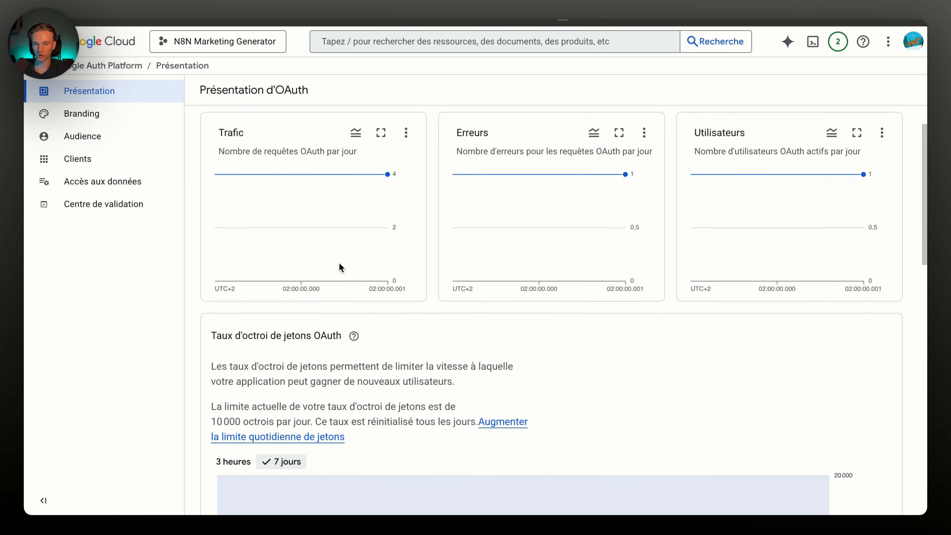
scroll(338, 263, down, 10)
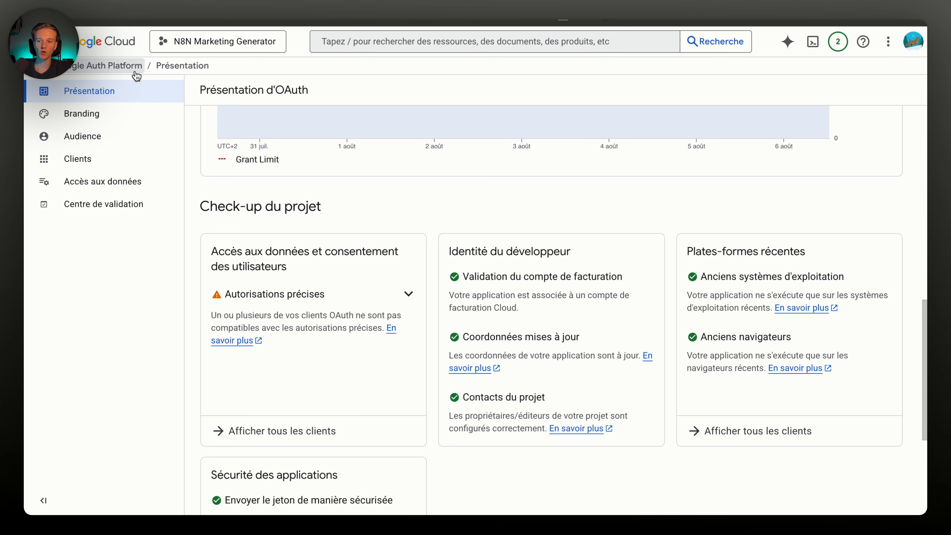
click(104, 146)
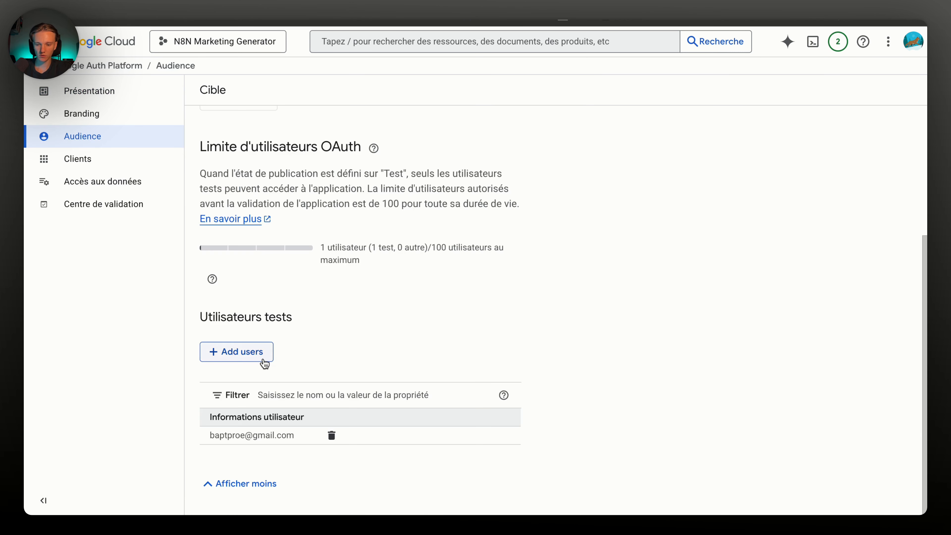
click(262, 358)
click(398, 239)
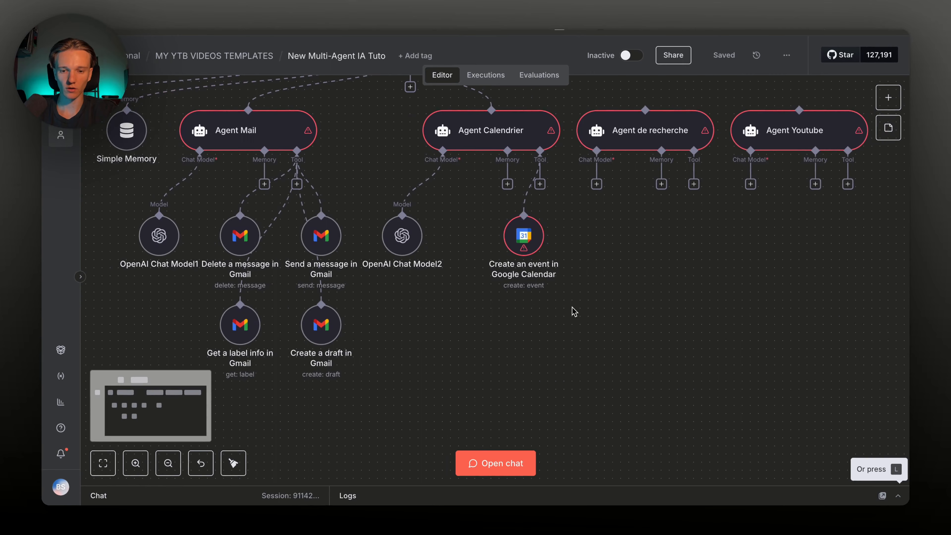
Point the Create-event tool at the account's main calendar with model-defined Start and End times
scroll(572, 307, right, 2)
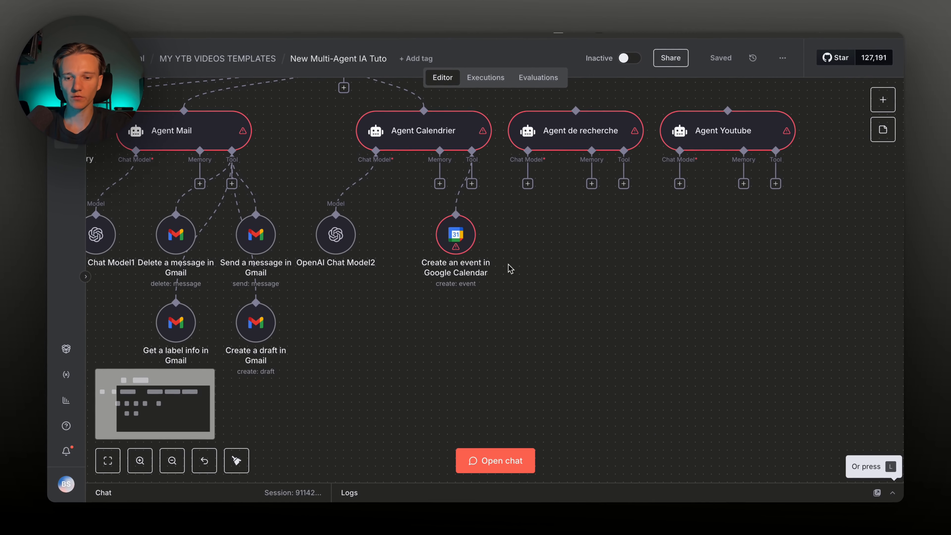
mouse_move(446, 232)
mouse_down()
mouse_move(463, 224)
mouse_move(463, 231)
mouse_up()
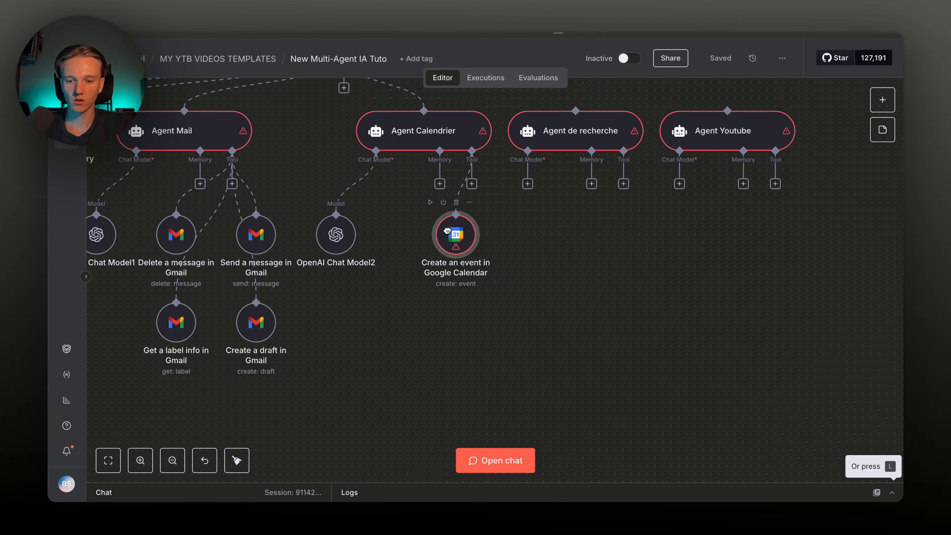
double_click(464, 232)
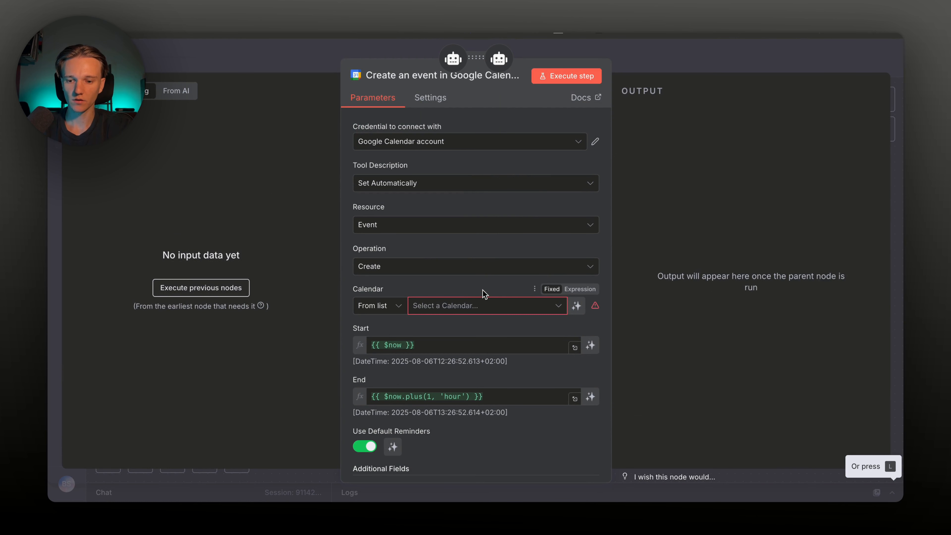
click(507, 306)
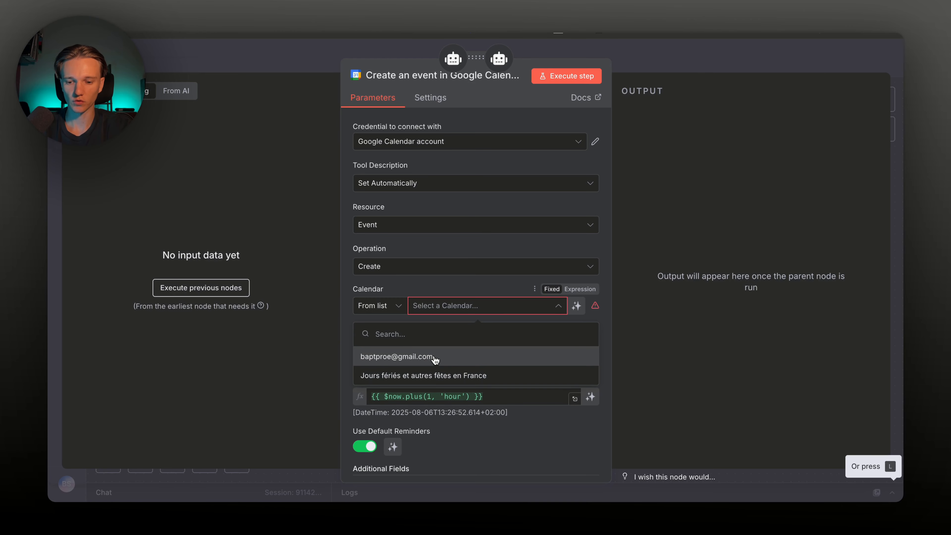
click(433, 358)
click(590, 345)
click(591, 399)
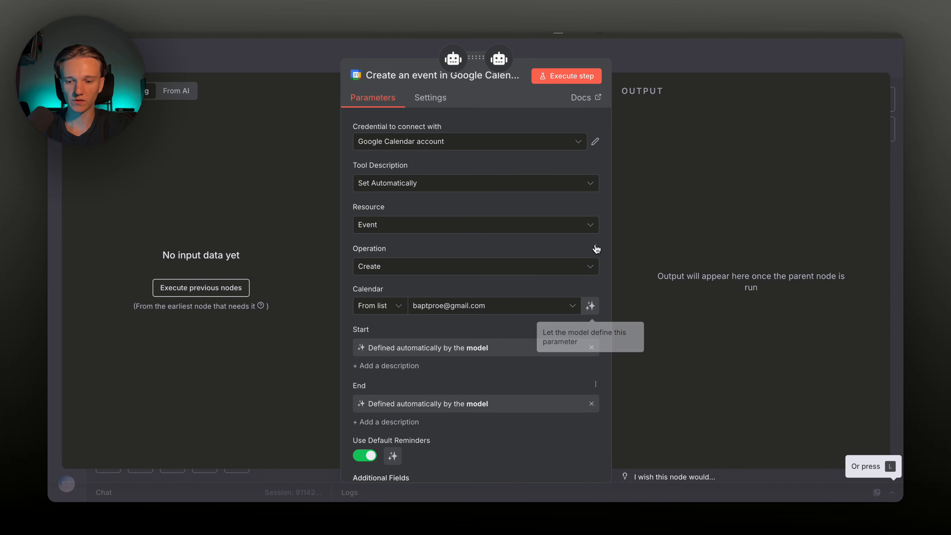
click(661, 66)
Duplicate the calendar node as Calendar1 and connect it to Agent Calendrier's Tool input
key(super+c)
key(super+v)
drag(528, 313, 474, 337)
drag(473, 229, 495, 228)
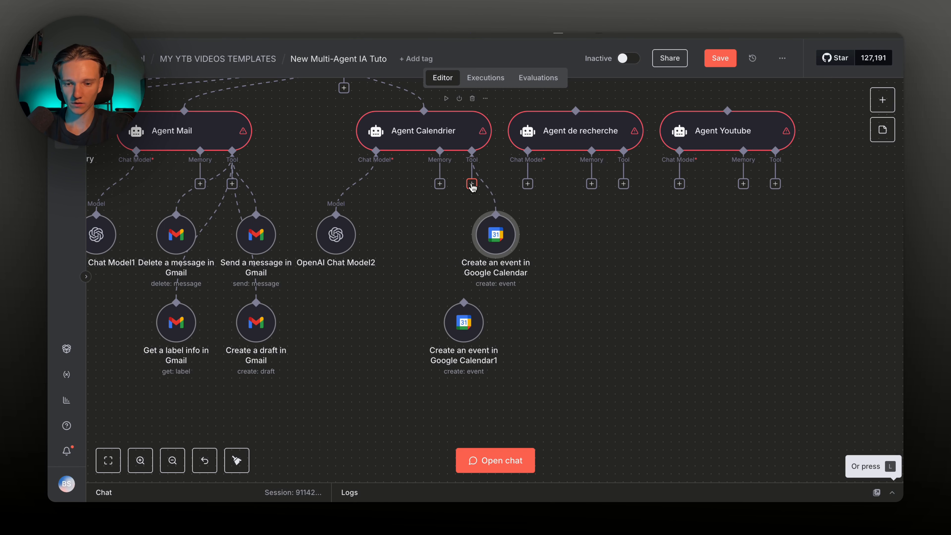
drag(472, 187, 465, 314)
Switch the copied Google Calendar node to the Event / Delete operation
double_click(464, 317)
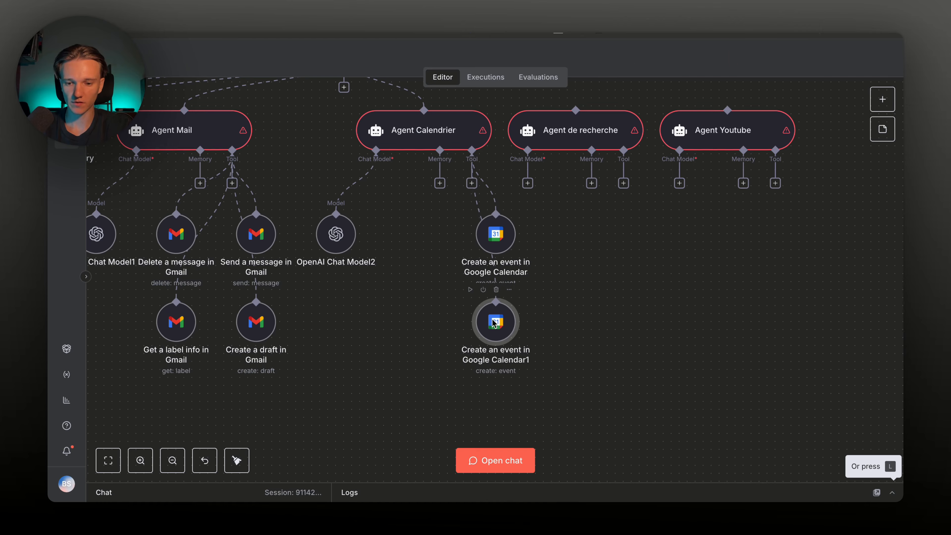
click(427, 228)
click(412, 225)
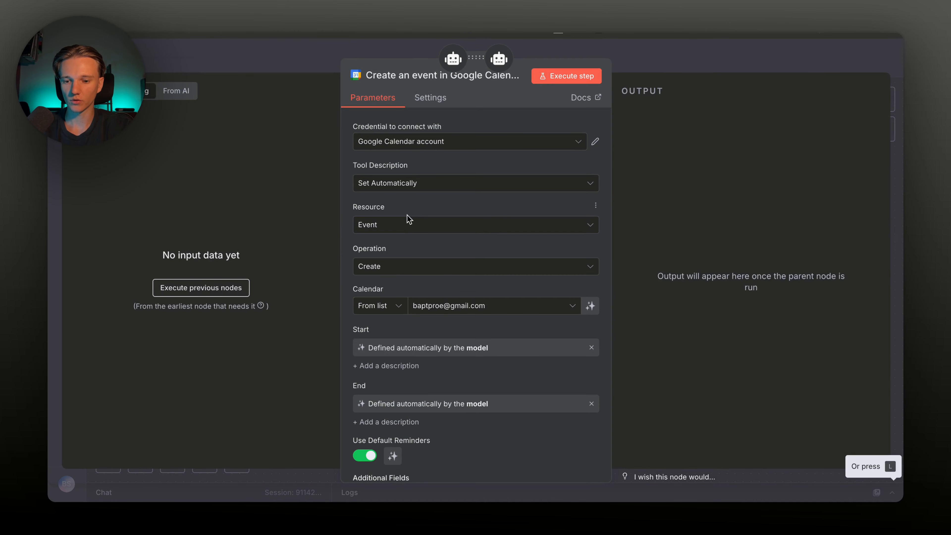
click(406, 266)
click(410, 323)
click(647, 60)
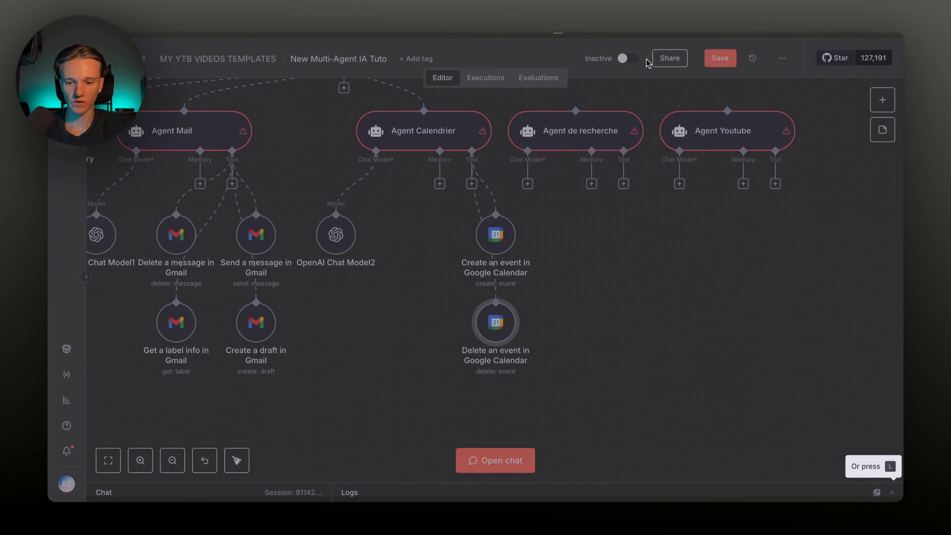
Paste two more calendar node copies, place them, and connect them to Agent Calendrier's tools
key(ctrl+c)
key(ctrl+v)
drag(560, 387, 416, 325)
key(ctrl+c)
key(ctrl+v)
drag(565, 400, 429, 248)
double_click(430, 247)
click(643, 60)
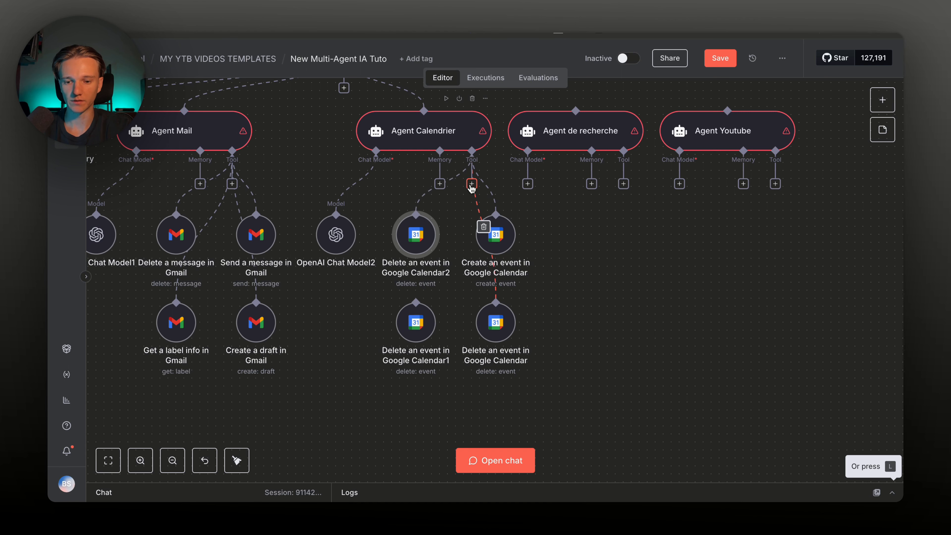
drag(446, 239, 427, 283)
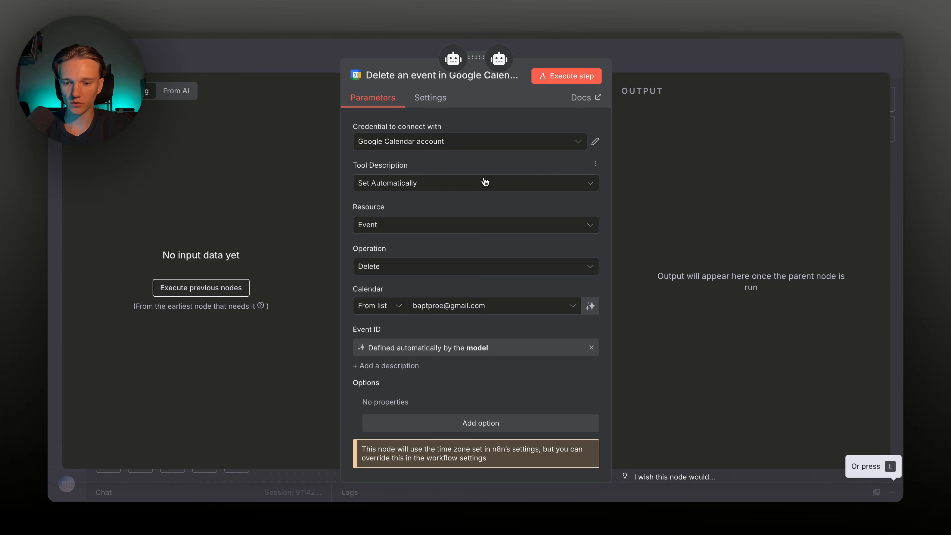
Set one copy to Calendar / Availability with model-defined start and end times
click(451, 228)
click(445, 253)
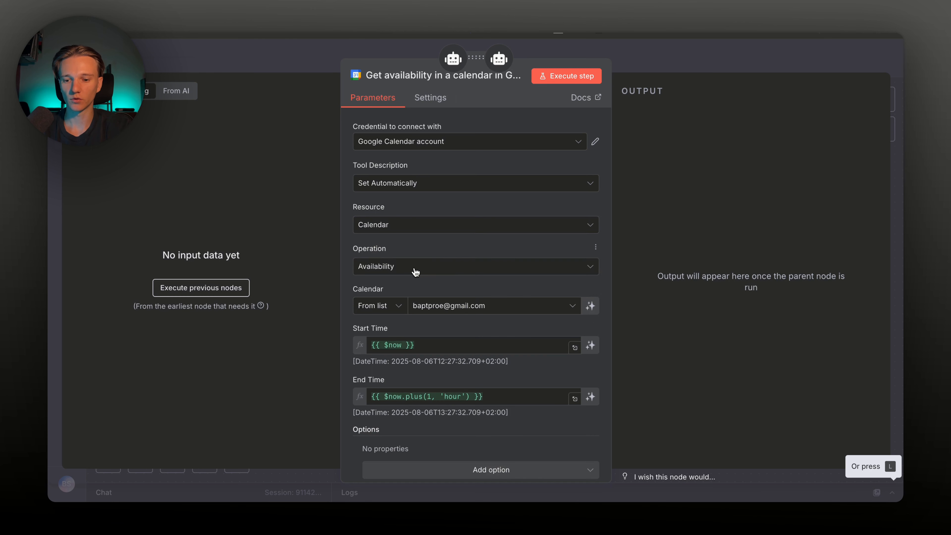
click(415, 270)
click(425, 258)
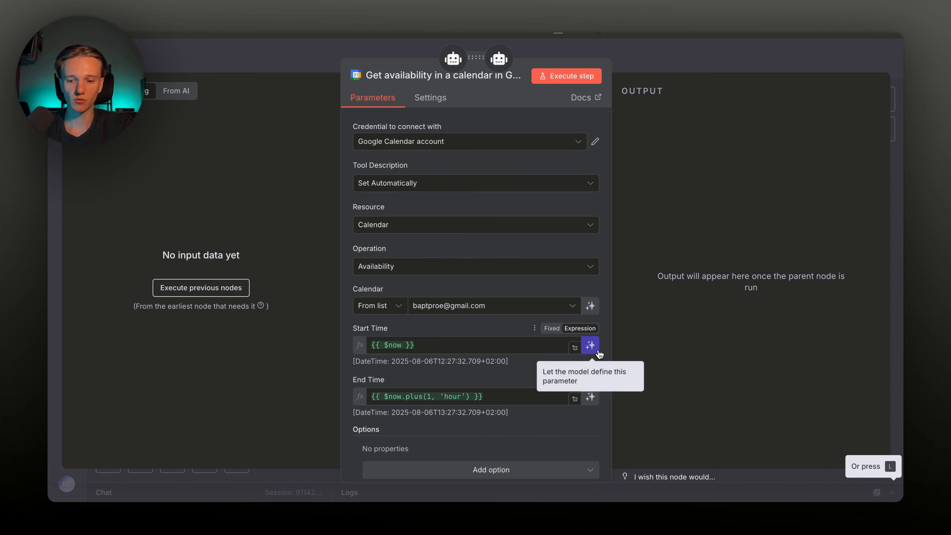
click(590, 345)
click(590, 397)
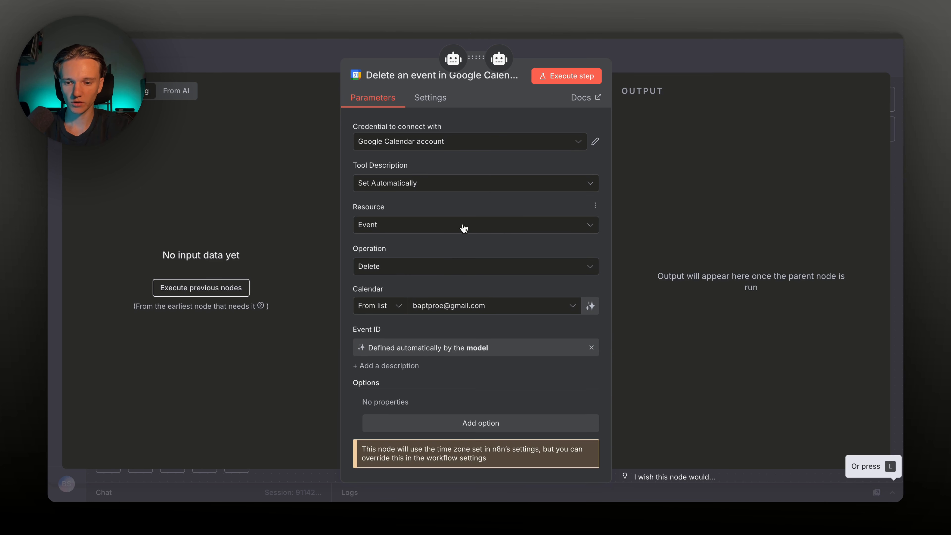
Set the other copy to Event / Get Many
click(460, 228)
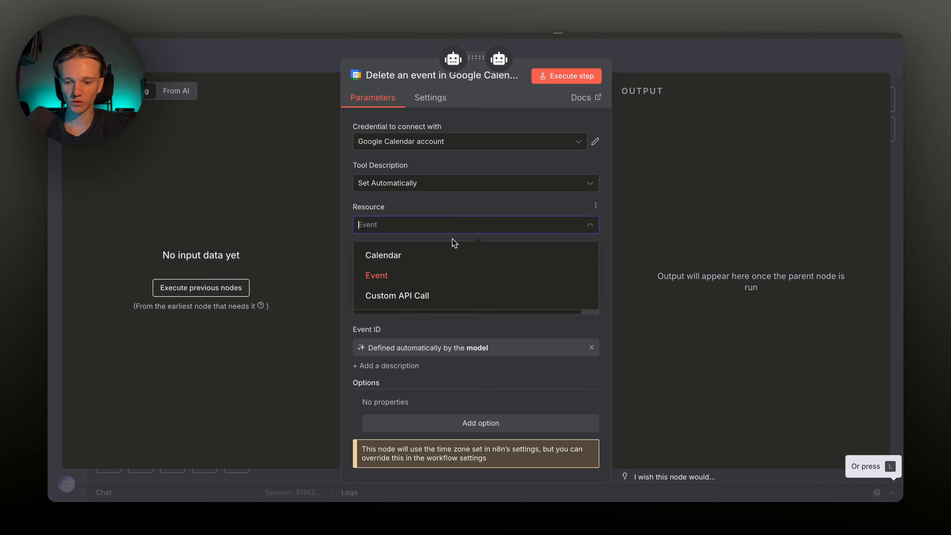
click(435, 271)
click(449, 268)
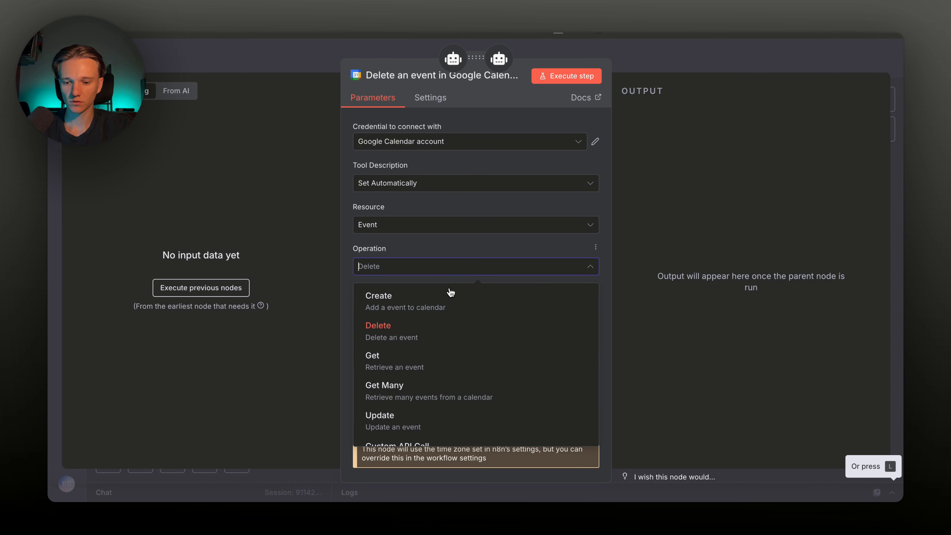
scroll(430, 352, down, 1)
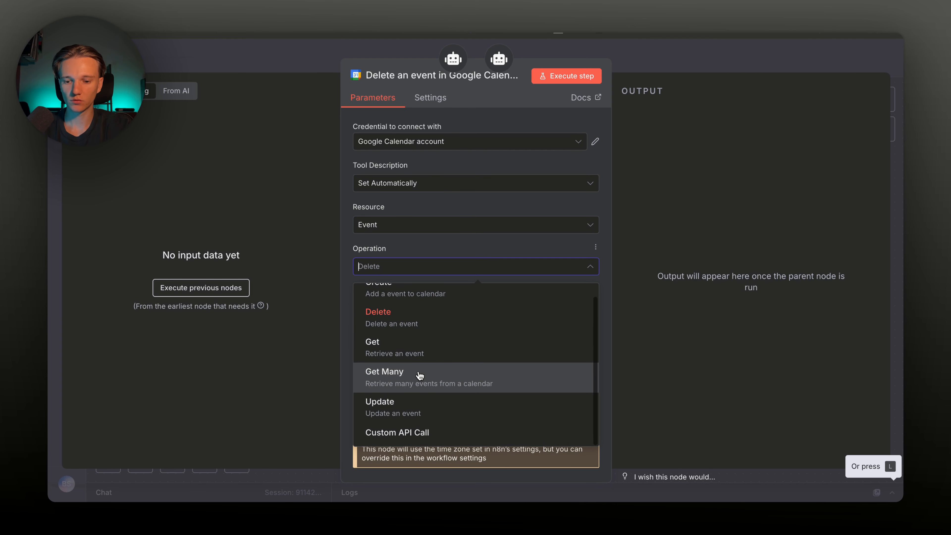
click(479, 376)
key(Escape)
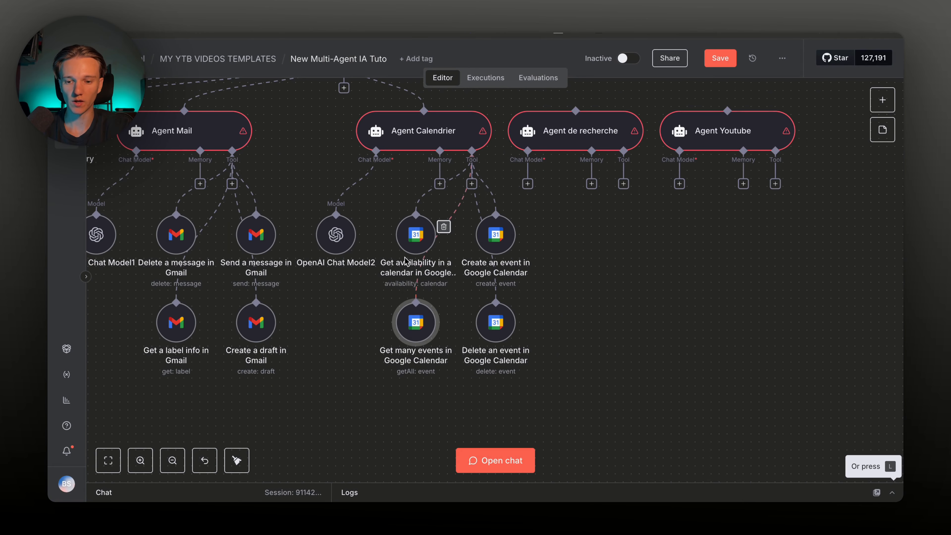
click(412, 336)
click(725, 61)
scroll(301, 169, left, 2)
Make Agent Mail's prompt model-defined and rewrite its description as 'Agent IA email'
double_click(302, 169)
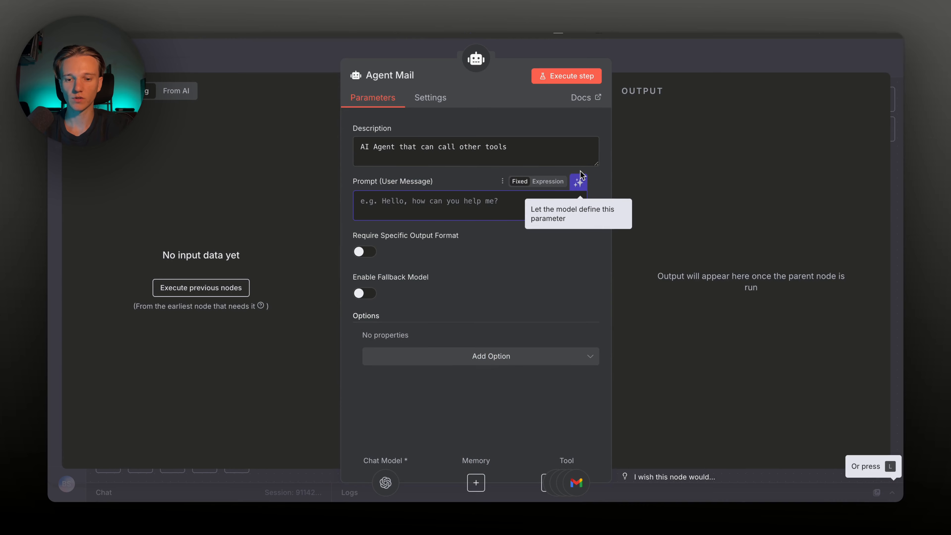
click(578, 183)
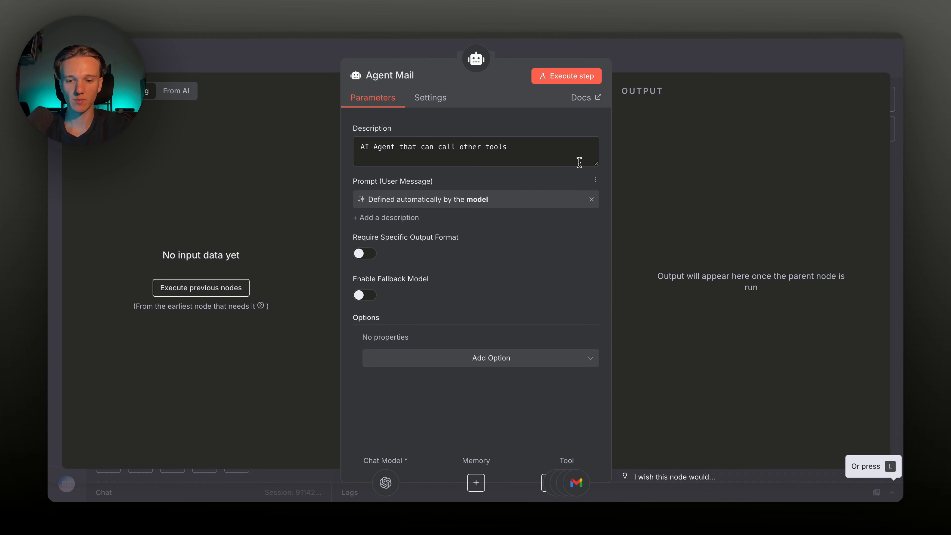
click(658, 57)
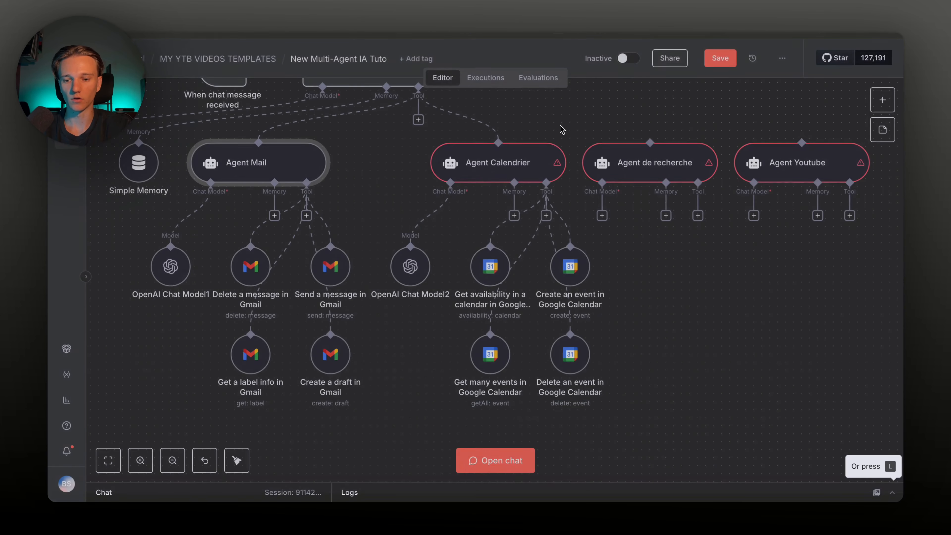
double_click(279, 177)
triple_click(381, 147)
text(Age)
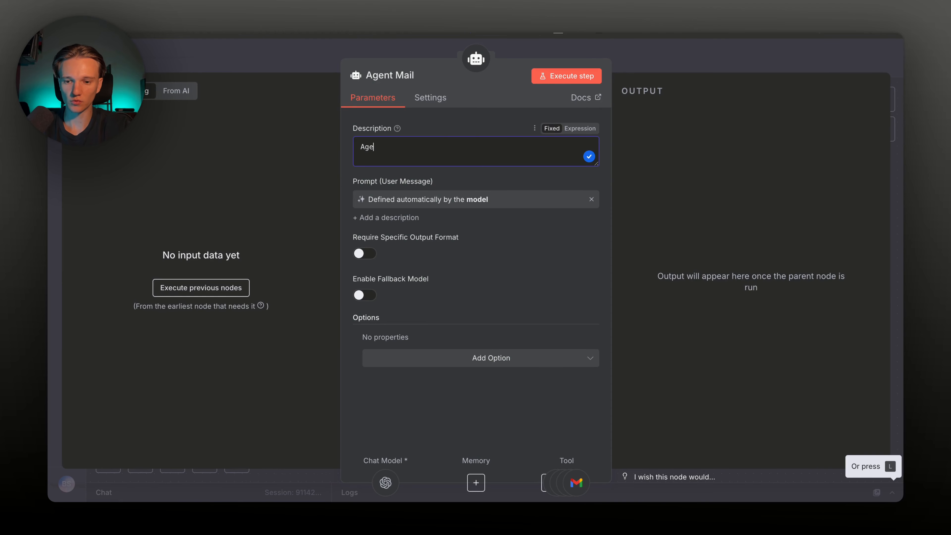
key(BackSpace)
click(596, 51)
Make Agent Calendrier's prompt model-defined and start rewriting its description as 'Agent IA Ca…'
scroll(386, 165, up, 1)
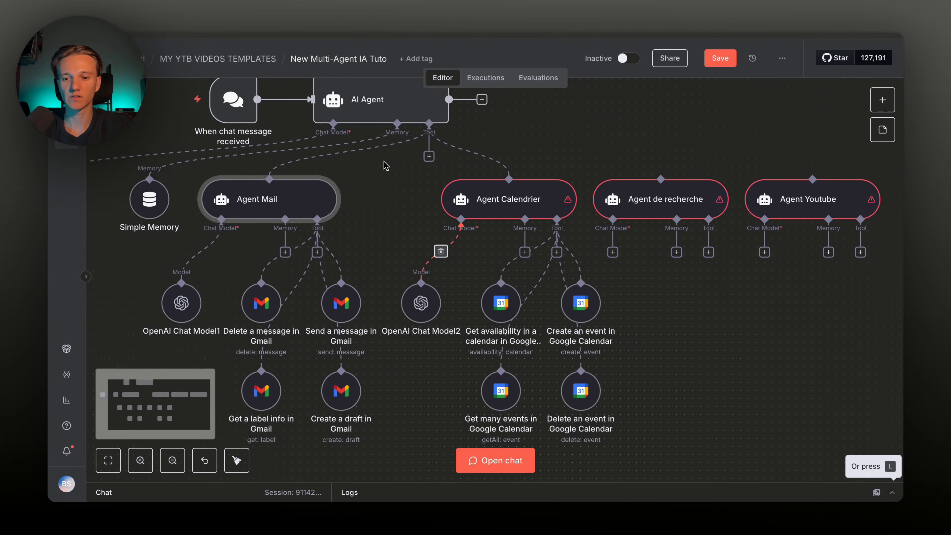
scroll(390, 167, up, 2)
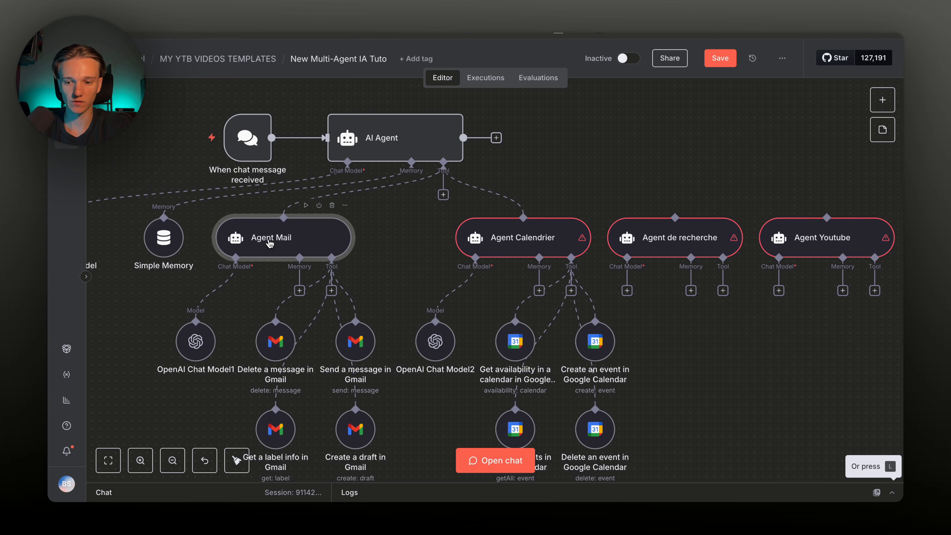
double_click(524, 238)
click(580, 186)
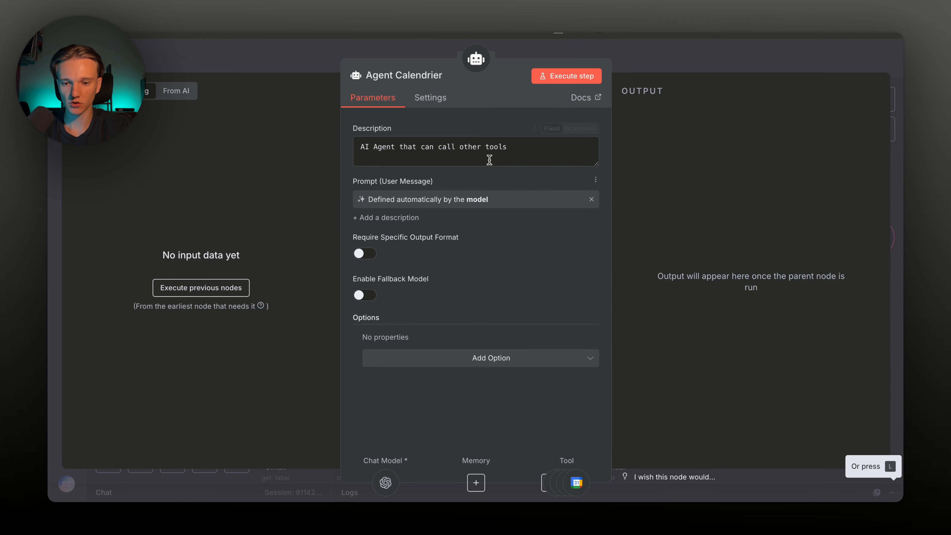
triple_click(486, 152)
text(Agent IA Ca)
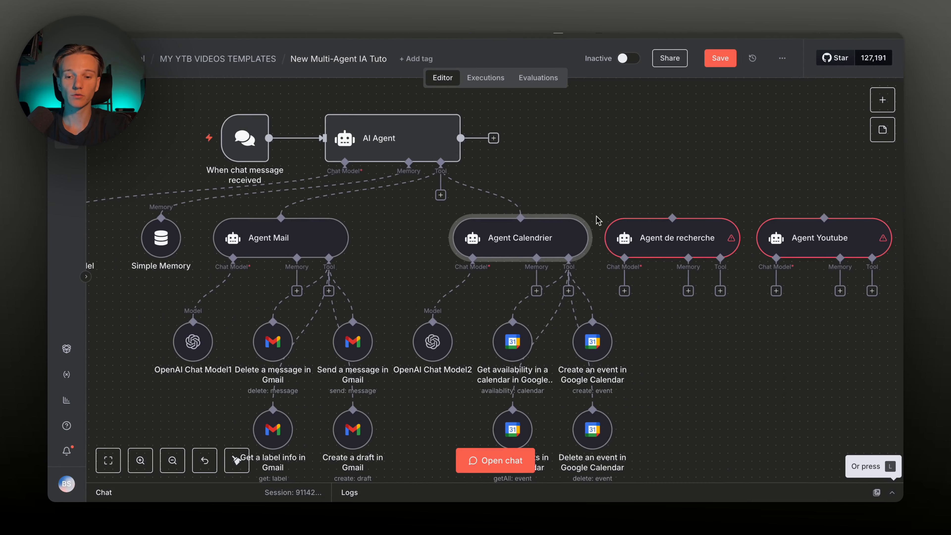
scroll(597, 220, right, 6)
scroll(596, 218, down, 2)
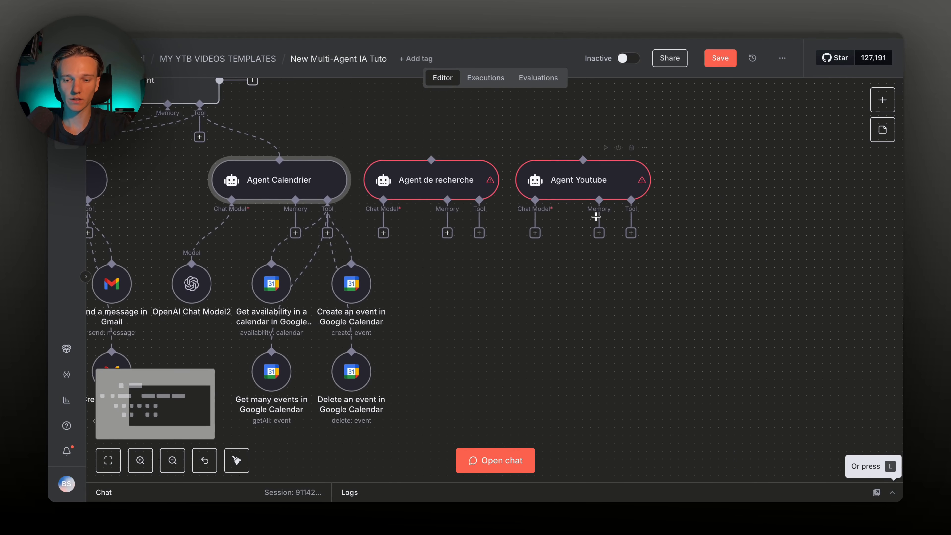
scroll(597, 220, down, 3)
drag(597, 221, 483, 166)
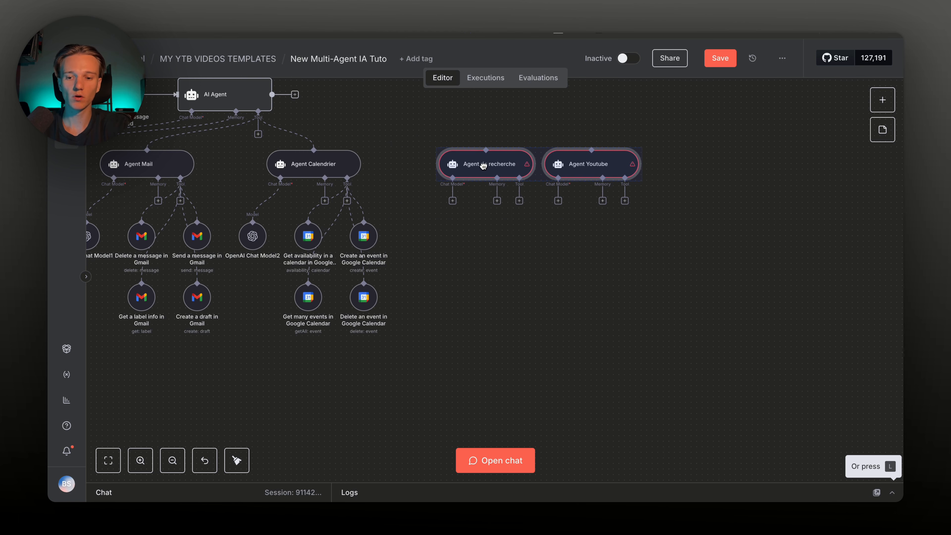
Move Agent Youtube further right on the canvas
click(491, 246)
scroll(490, 245, right, 5)
drag(424, 184, 468, 183)
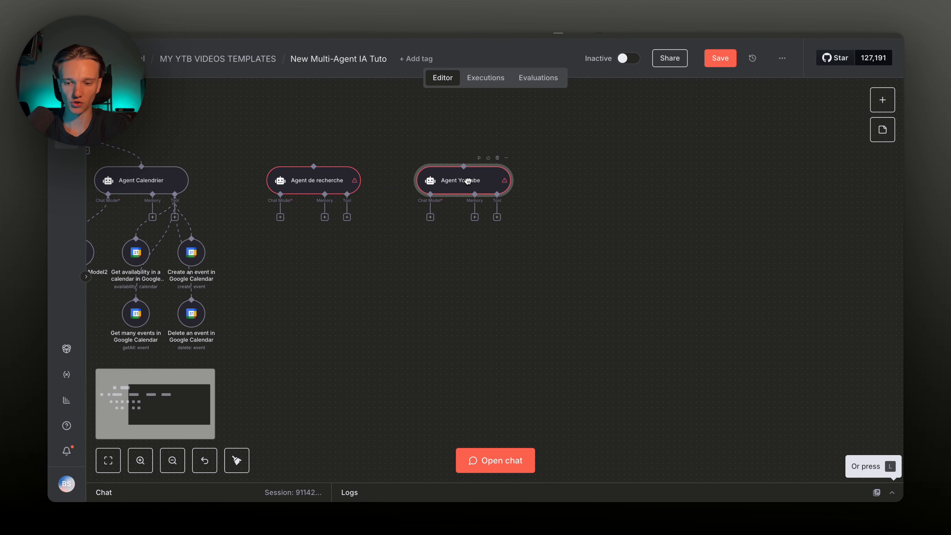
scroll(365, 244, up, 5)
scroll(365, 244, left, 3)
scroll(365, 244, left, 2)
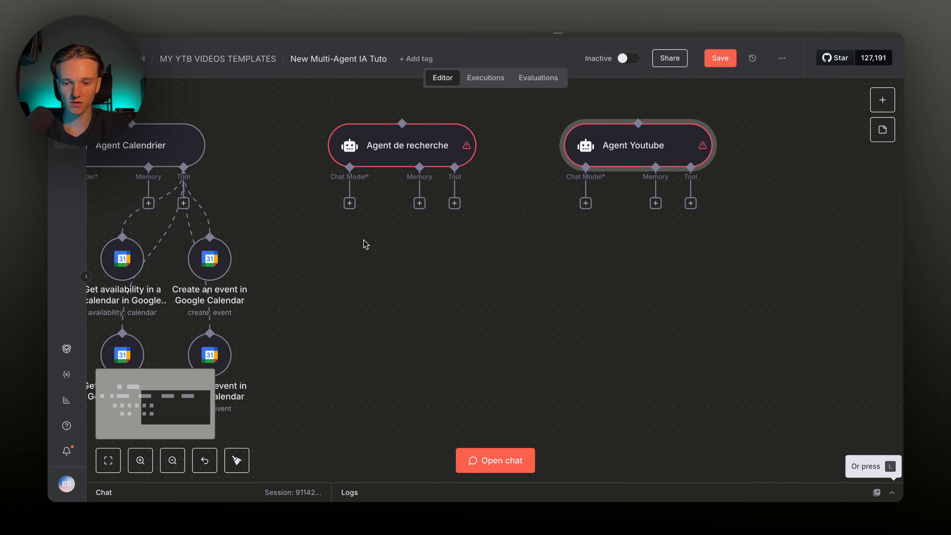
scroll(365, 244, up, 3)
scroll(363, 242, left, 4)
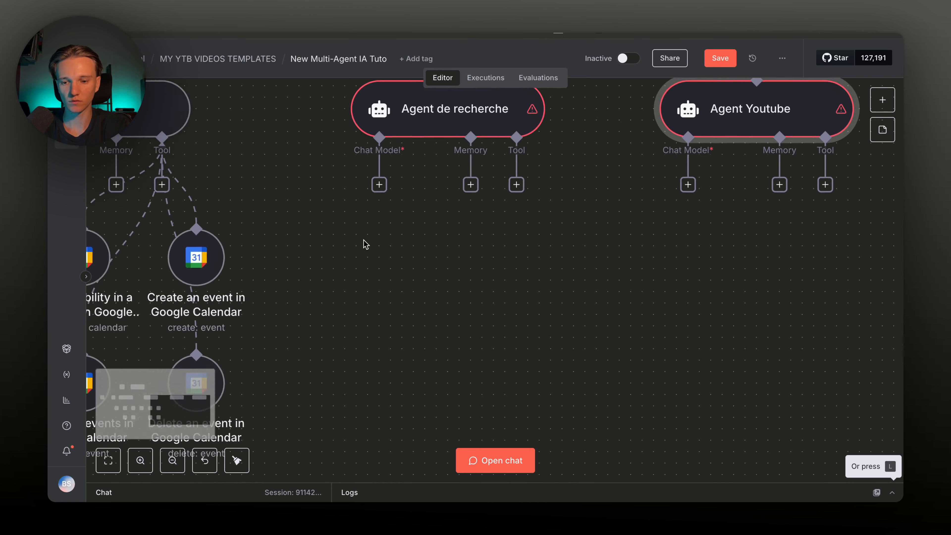
Attach OpenAI Chat Model3 (gpt-4.1-mini, OpenAi account 3) to Agent de recherche
click(424, 185)
text(open)
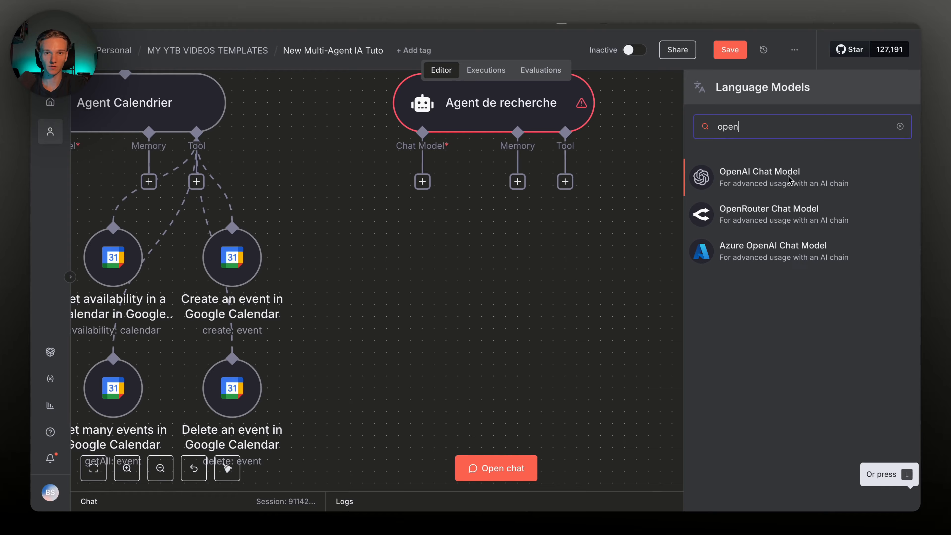
click(788, 180)
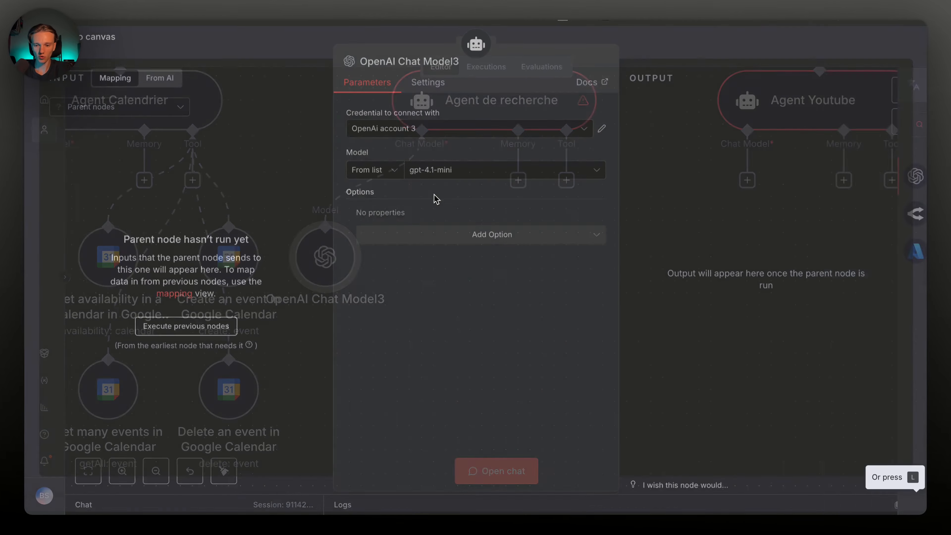
key(Escape)
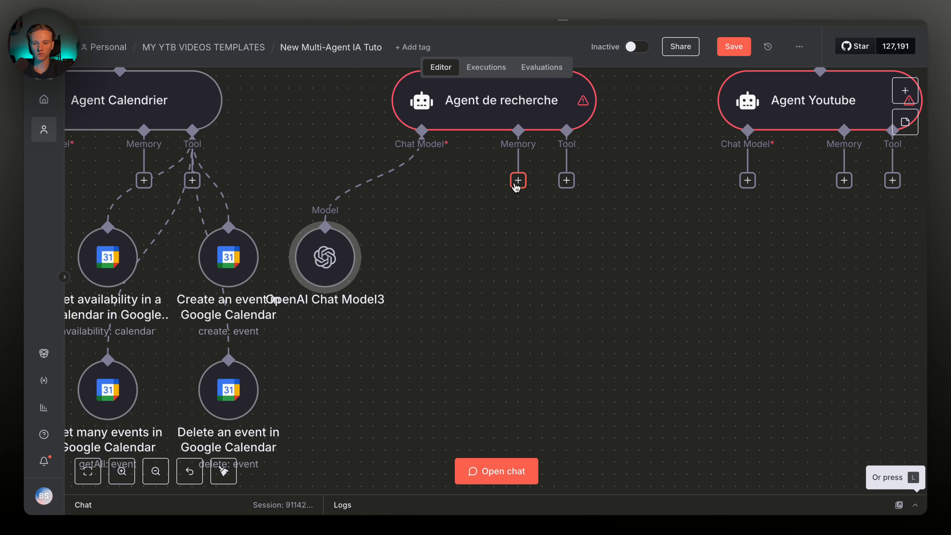
scroll(569, 248, right, 3)
Add a Search in Tavily tool to Agent de recherche with a model-defined query
click(501, 177)
text(t)
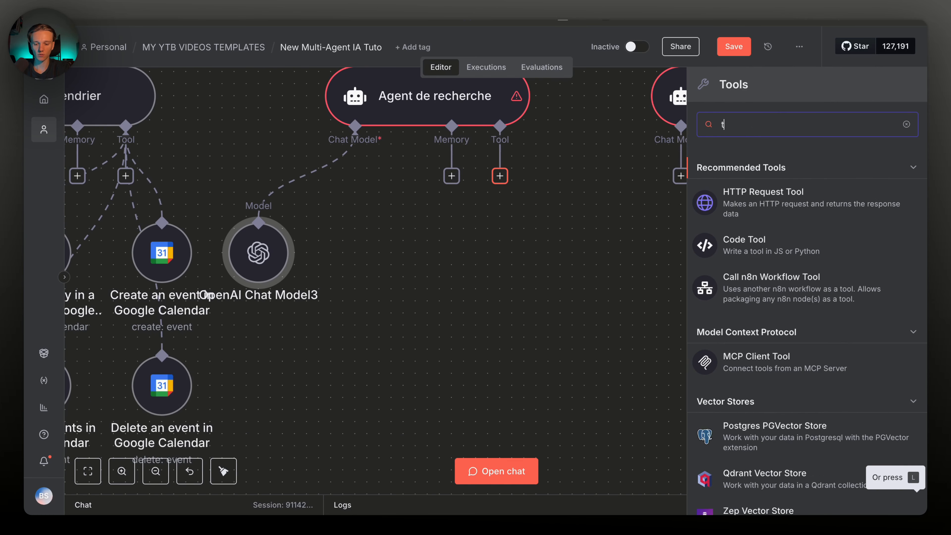
text(avi)
key(Return)
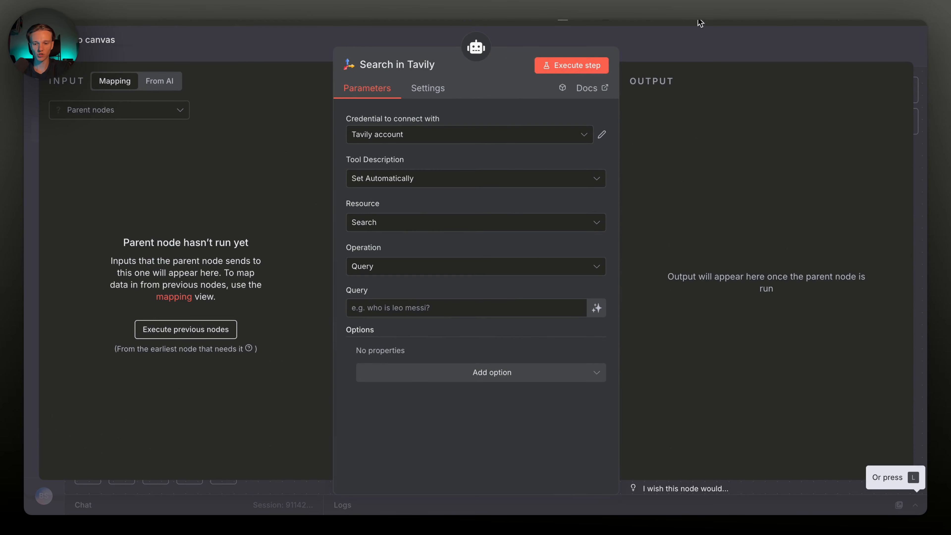
click(674, 49)
double_click(473, 207)
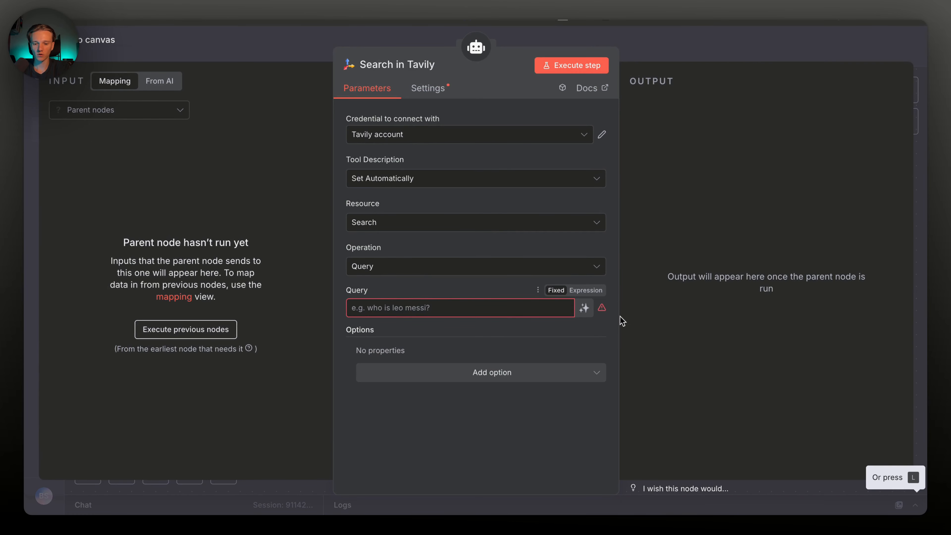
click(584, 309)
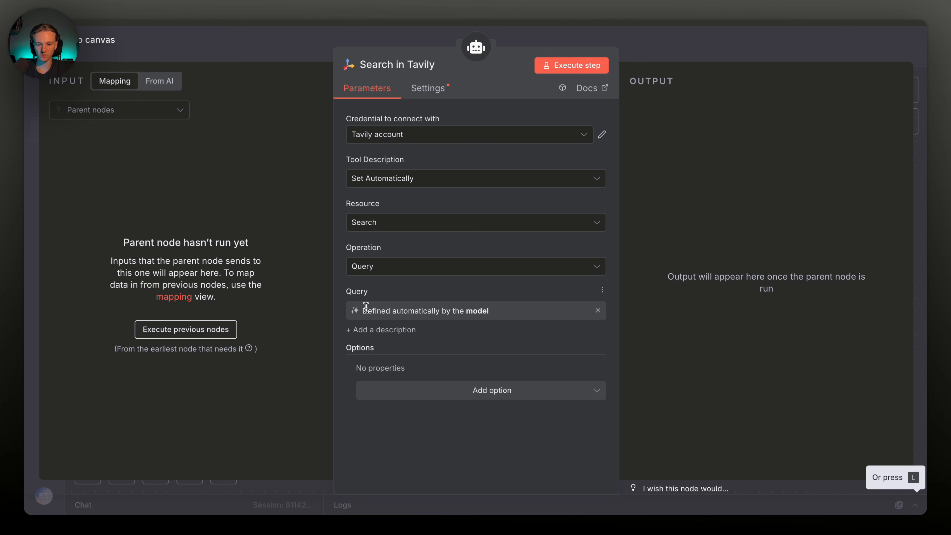
drag(486, 306, 368, 311)
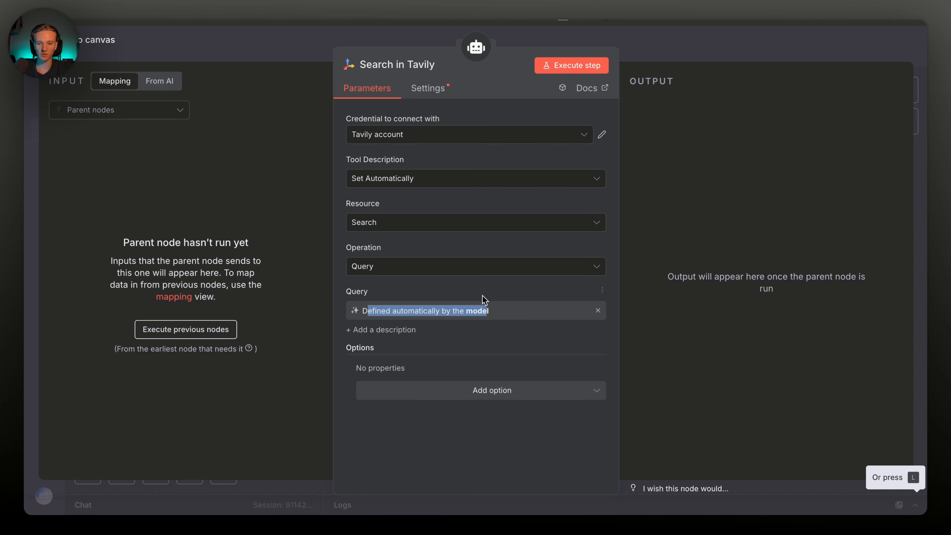
key(Escape)
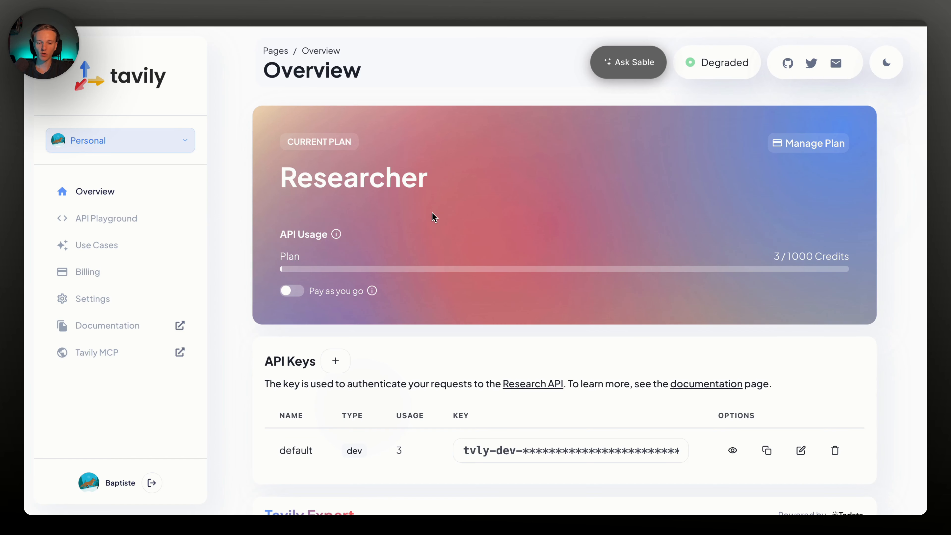
scroll(384, 290, down, 1)
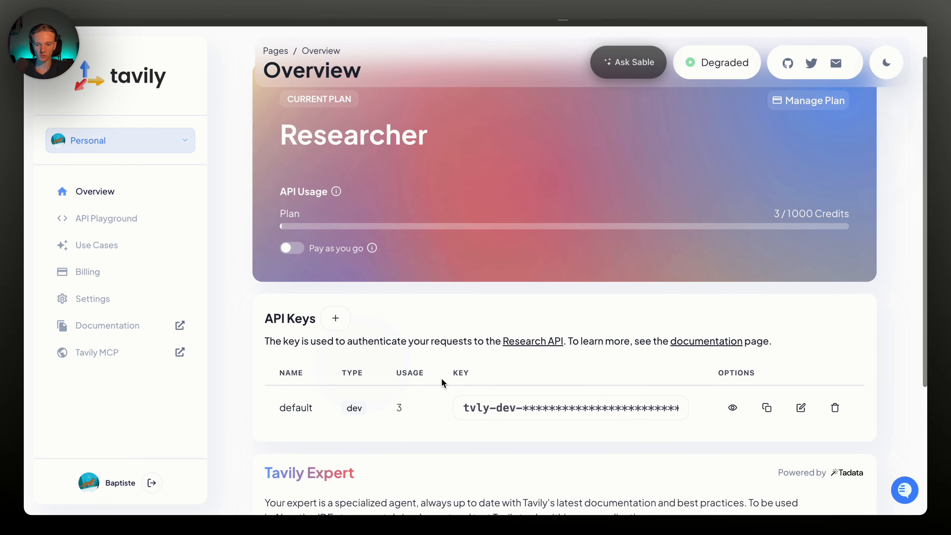
scroll(435, 334, up, 1)
scroll(434, 332, down, 4)
scroll(435, 332, up, 2)
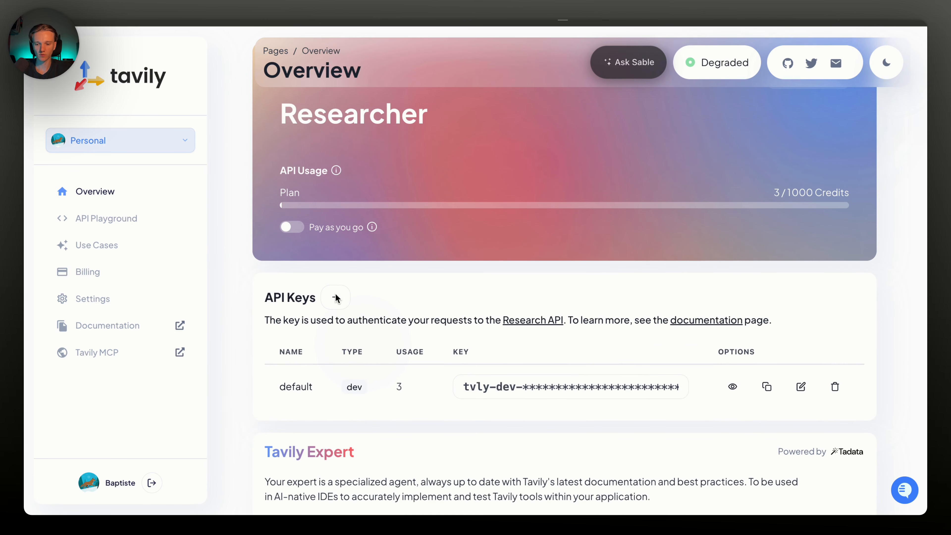
scroll(487, 272, up, 2)
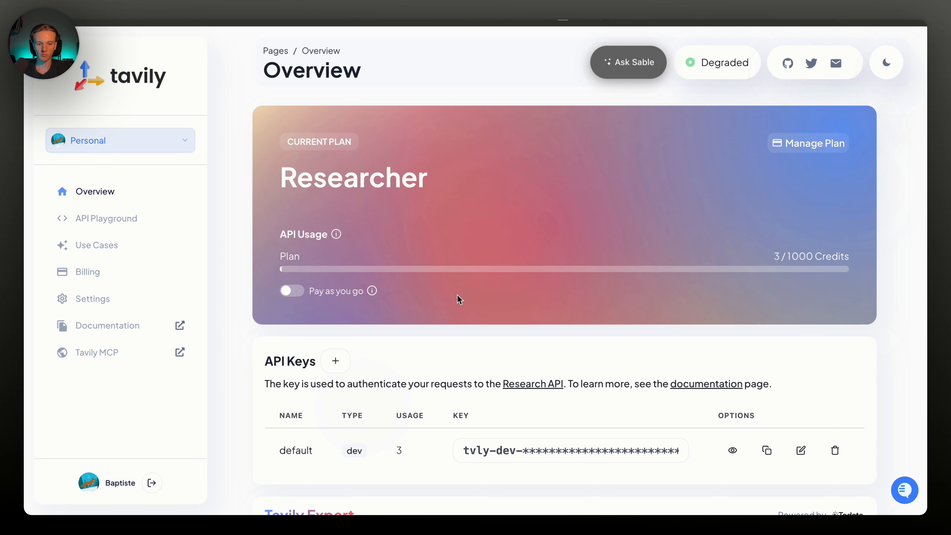
scroll(384, 164, down, 4)
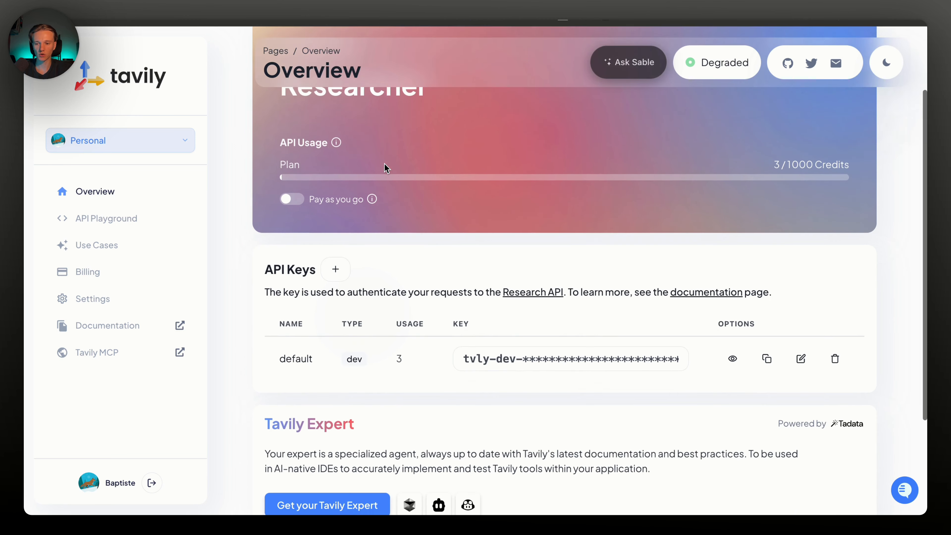
scroll(384, 164, up, 2)
scroll(384, 163, up, 2)
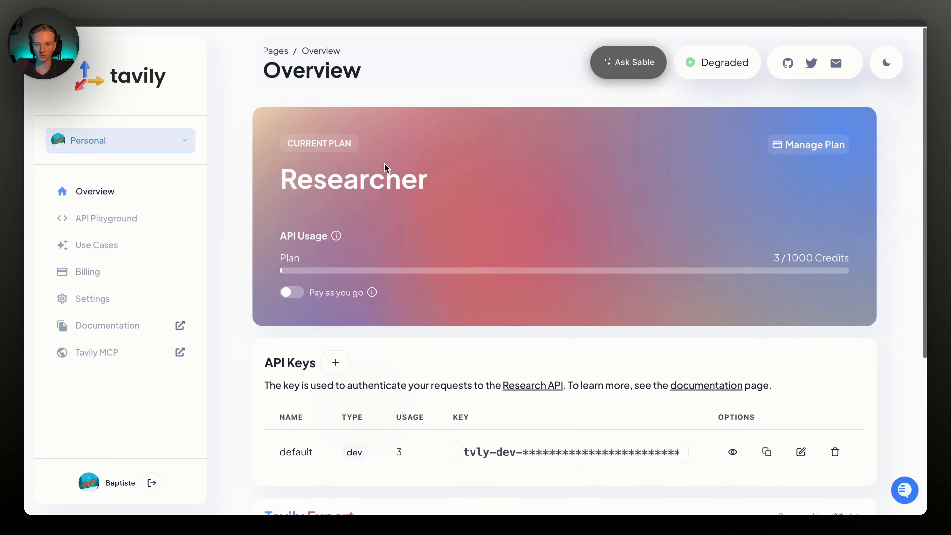
scroll(377, 266, down, 4)
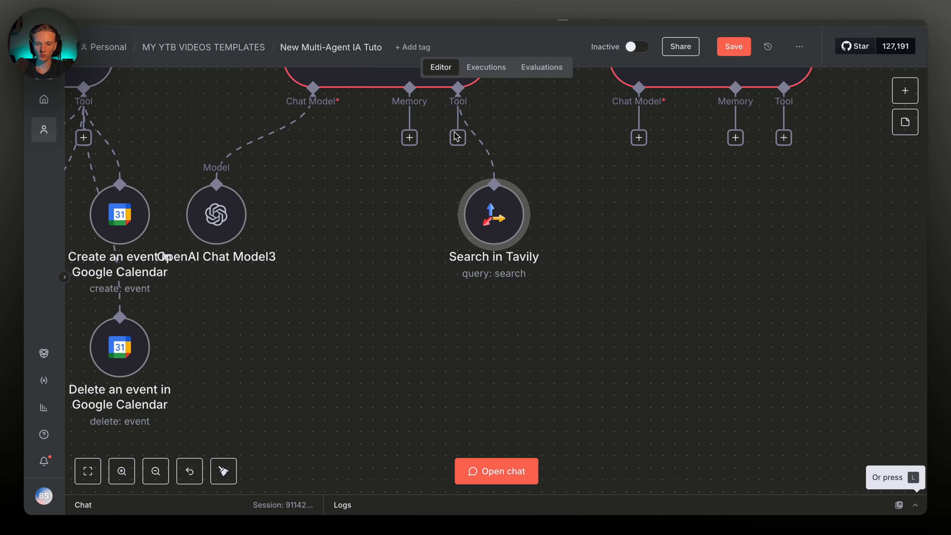
Add a Perplexity tool to the agent and line it up beside Search in Tavily
click(457, 137)
text(perpl)
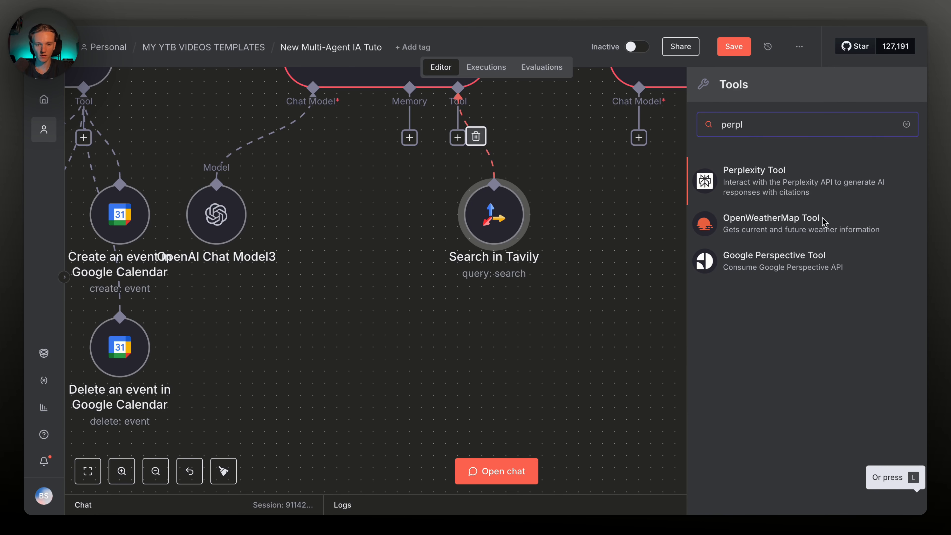
click(741, 189)
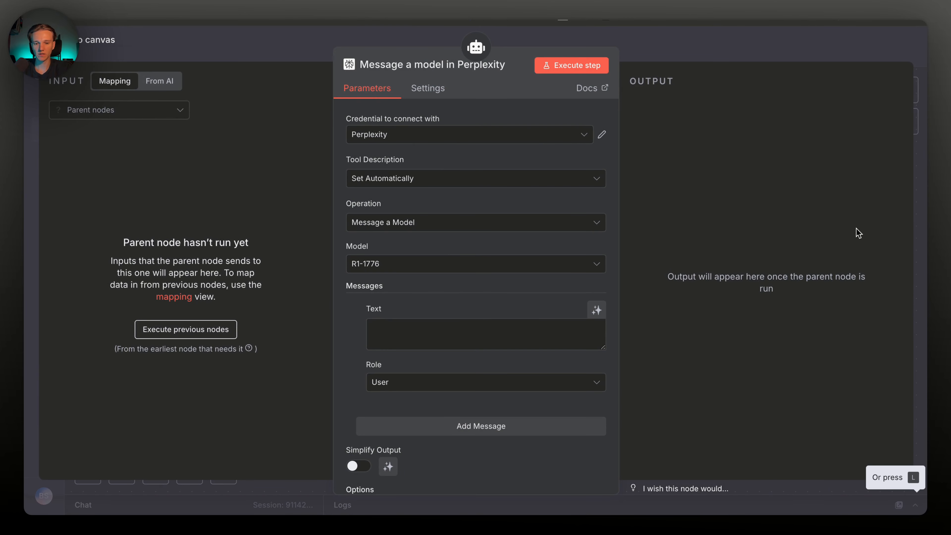
click(706, 58)
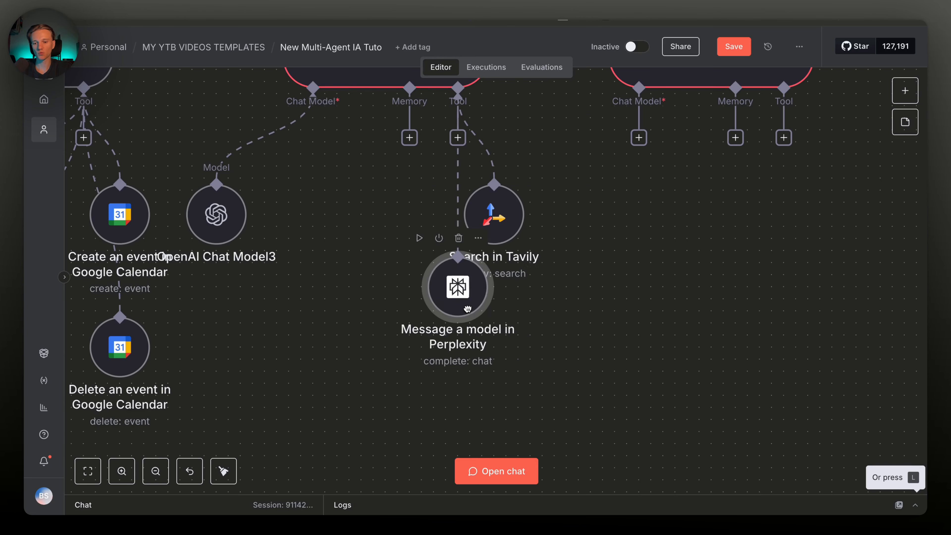
drag(469, 308, 399, 229)
drag(497, 228, 511, 222)
drag(403, 215, 392, 220)
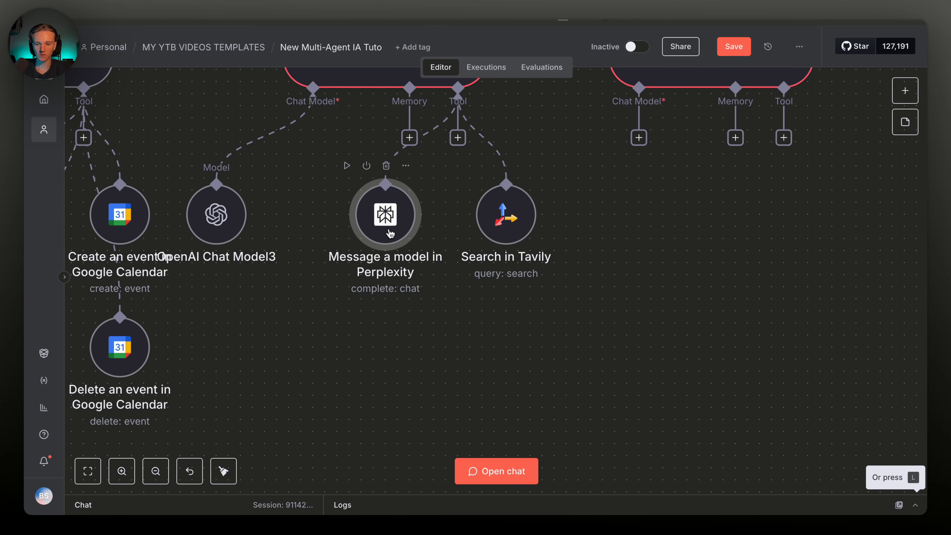
Keep the Perplexity tool on Message a Model using the R1-1776 model
double_click(393, 224)
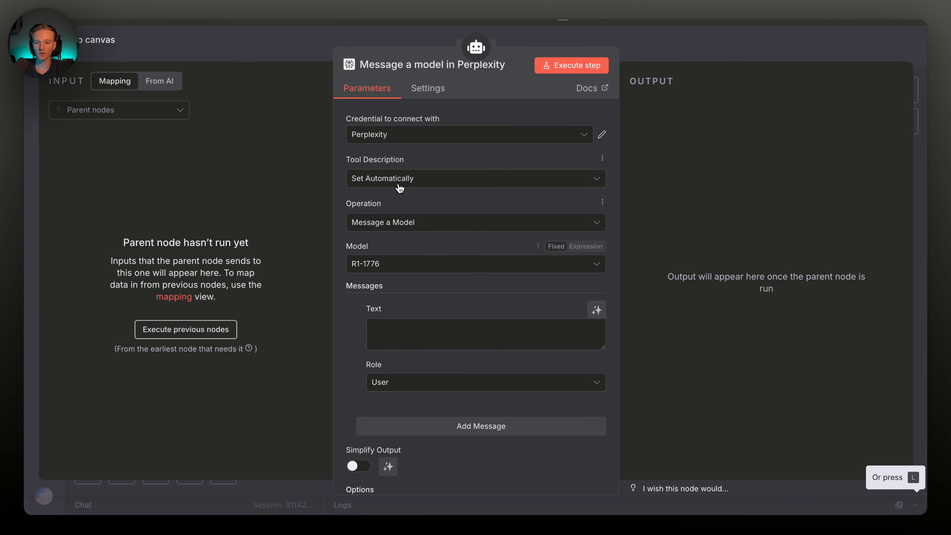
click(403, 220)
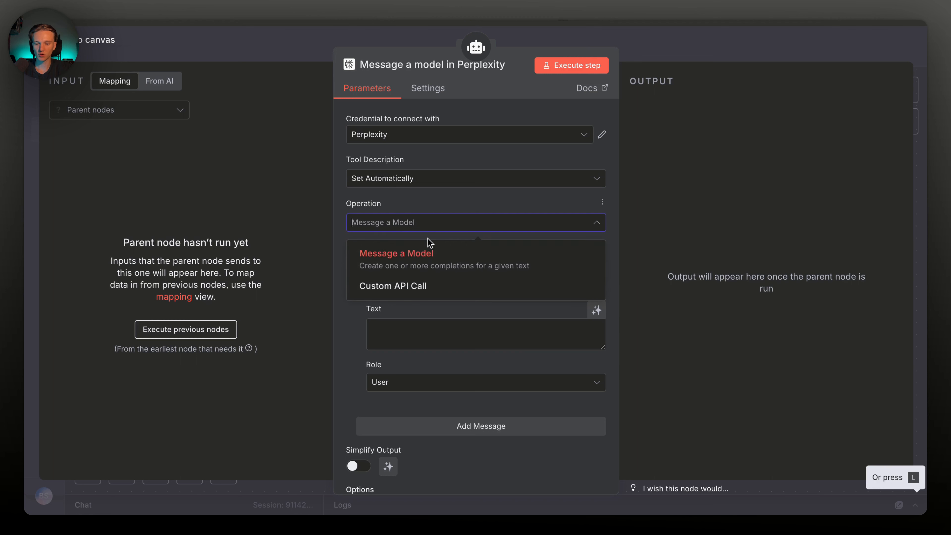
click(426, 254)
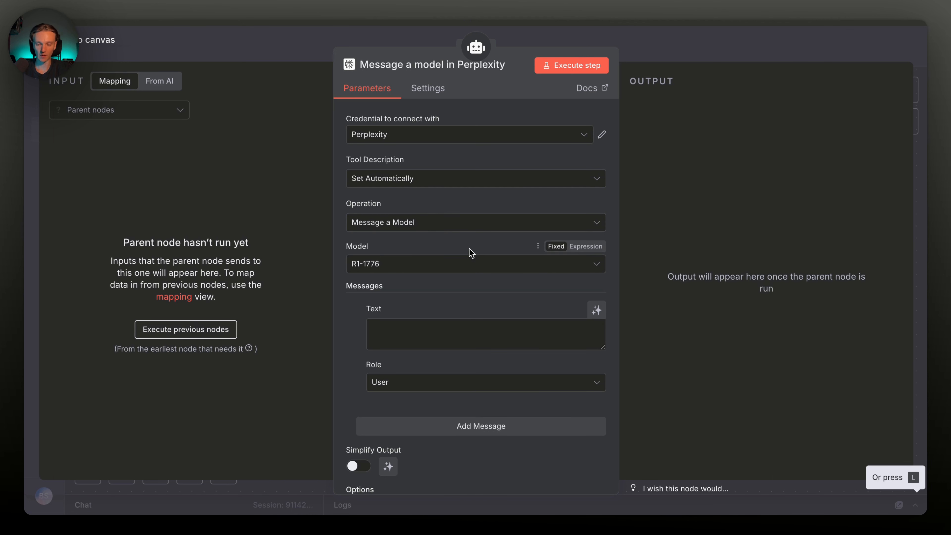
click(408, 263)
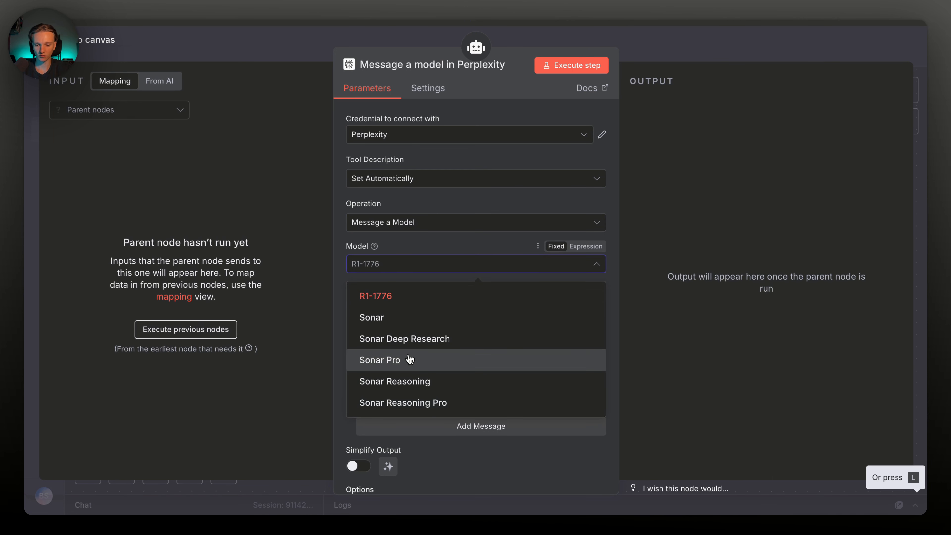
click(406, 297)
click(419, 267)
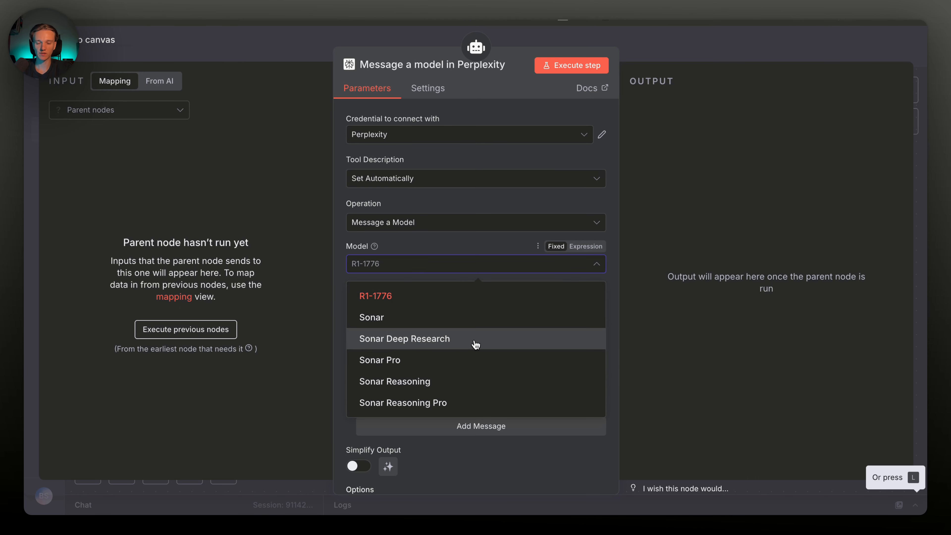
click(340, 354)
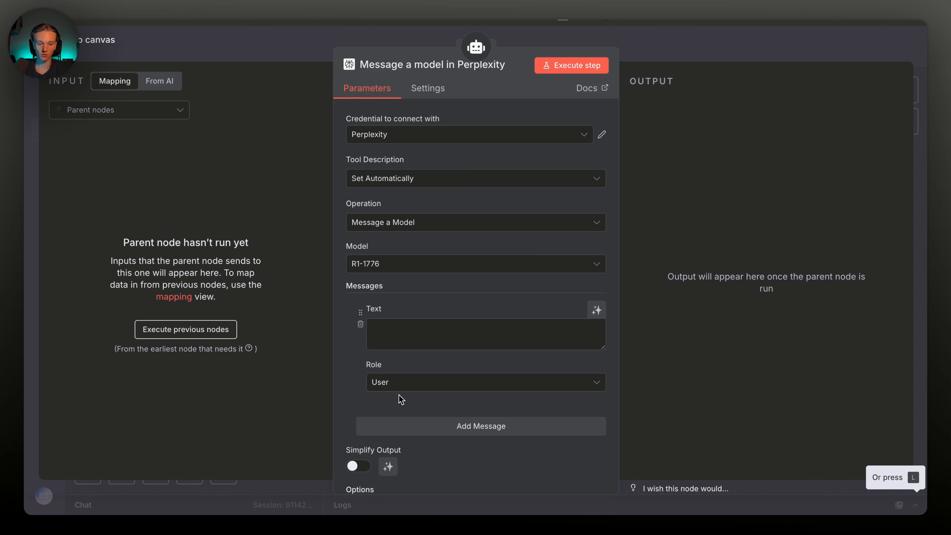
Make Simplify Output and the message text model-defined, keeping the User role
scroll(336, 357, down, 2)
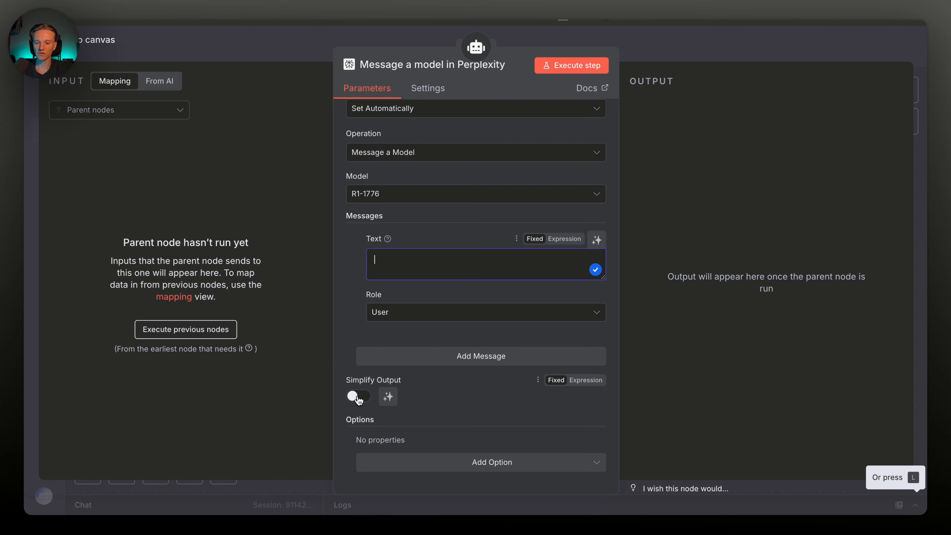
click(359, 395)
click(388, 396)
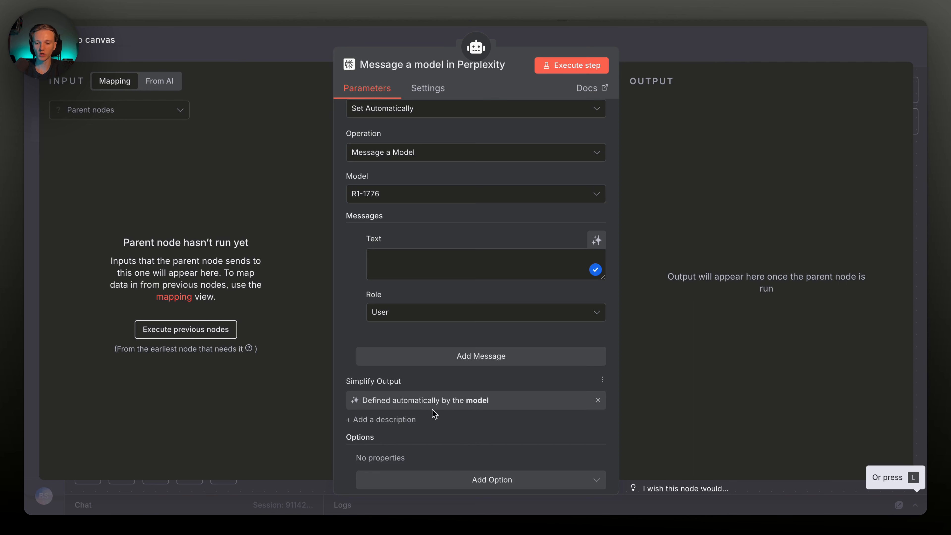
scroll(463, 365, up, 2)
click(596, 311)
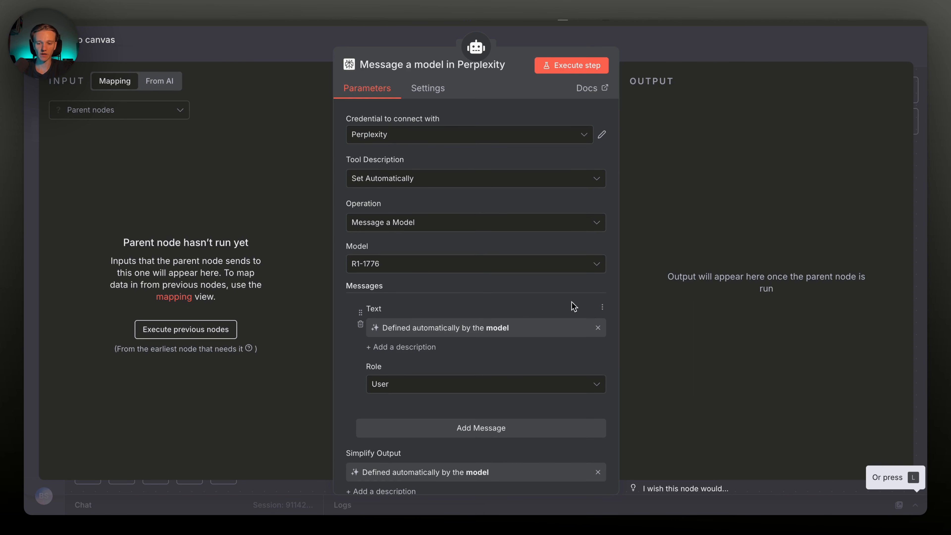
click(523, 388)
click(488, 359)
key(Escape)
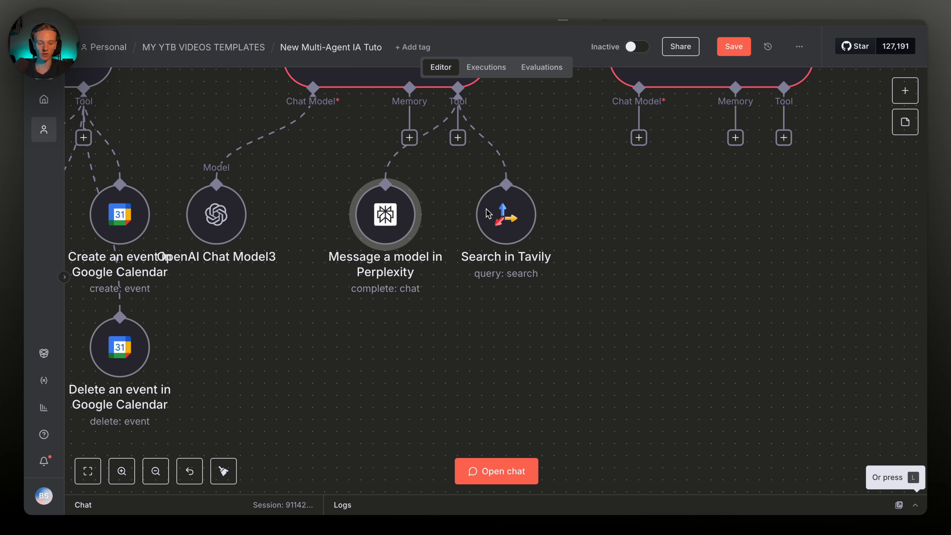
Add a SerpAPI tool to Agent de recherche
click(457, 138)
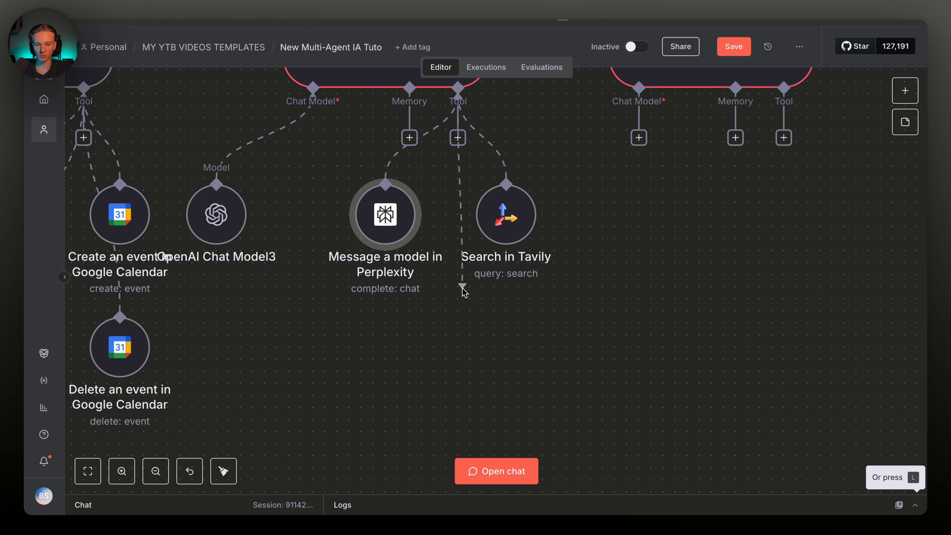
text(serp)
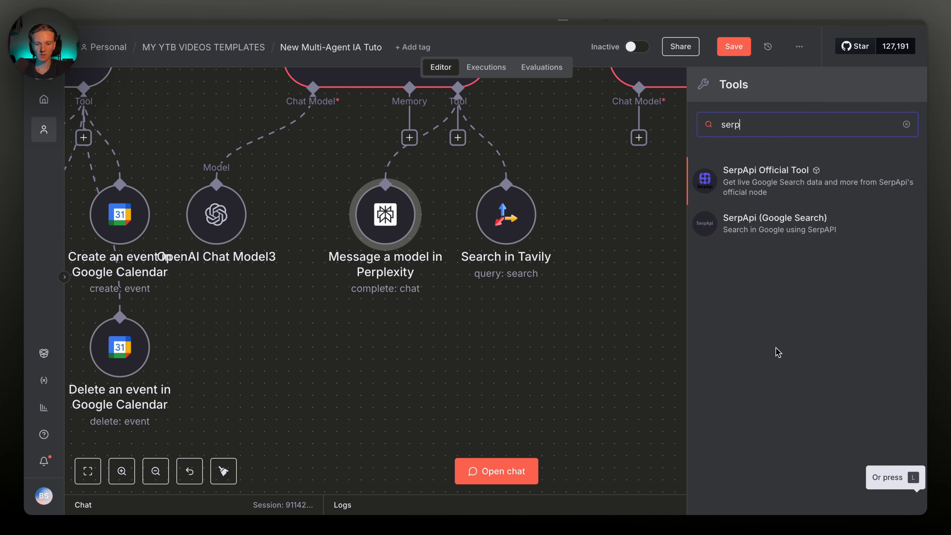
click(756, 224)
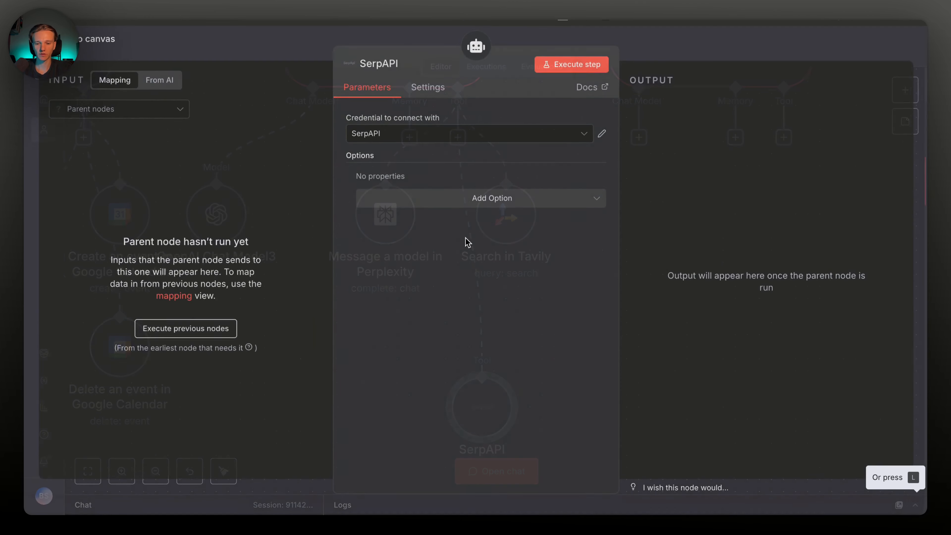
click(768, 52)
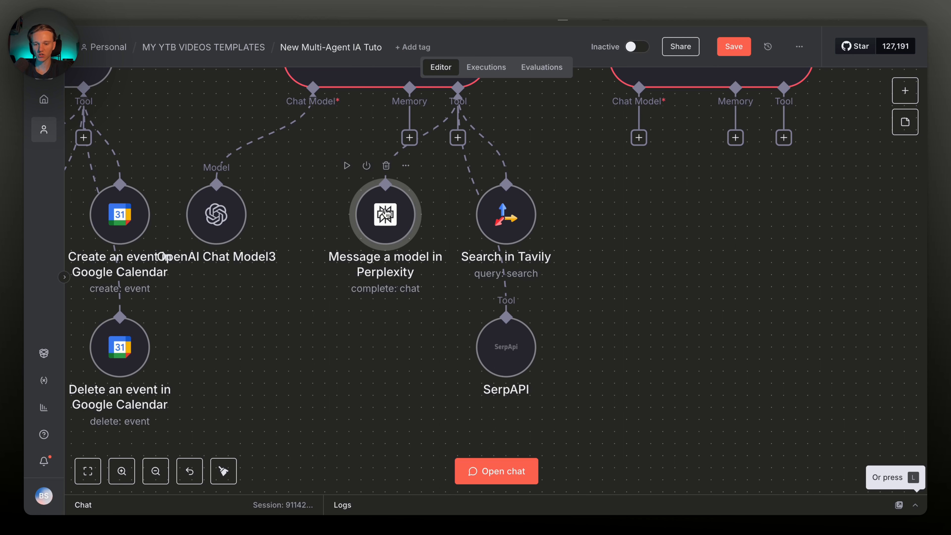
Place OpenAI Chat Model3 below Perplexity, regroup the research nodes, and save
drag(377, 209, 389, 208)
drag(193, 216, 374, 348)
drag(586, 417, 278, 159)
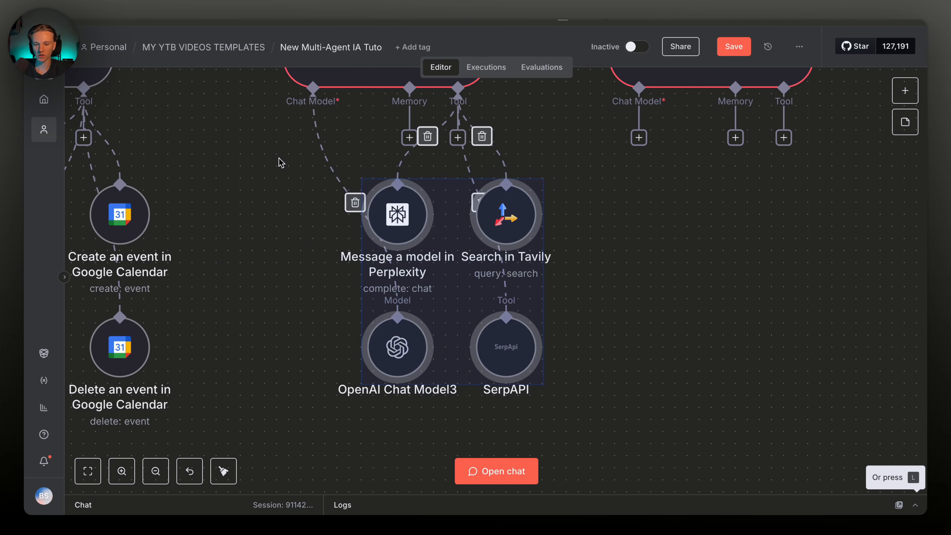
drag(452, 256, 388, 248)
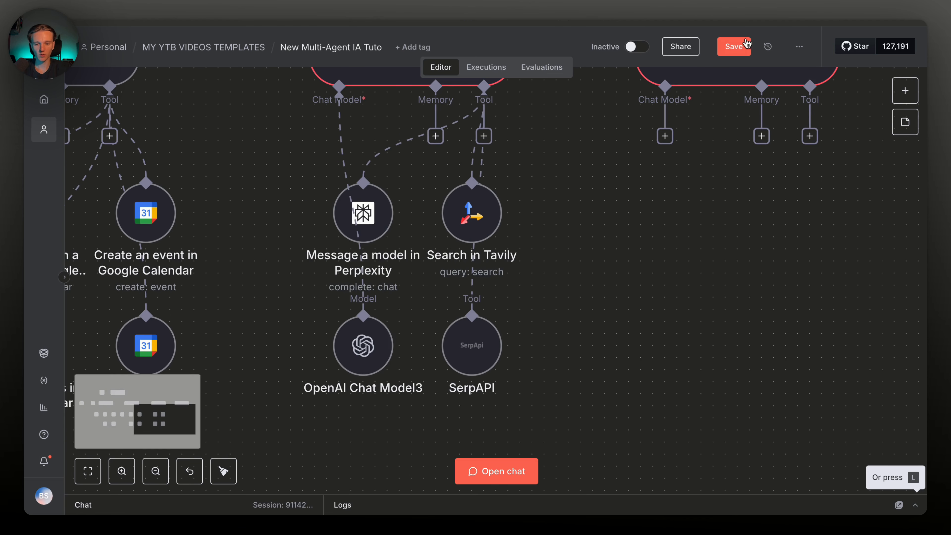
click(747, 44)
Add then remove the Device option so SerpAPI keeps no extra options
double_click(469, 337)
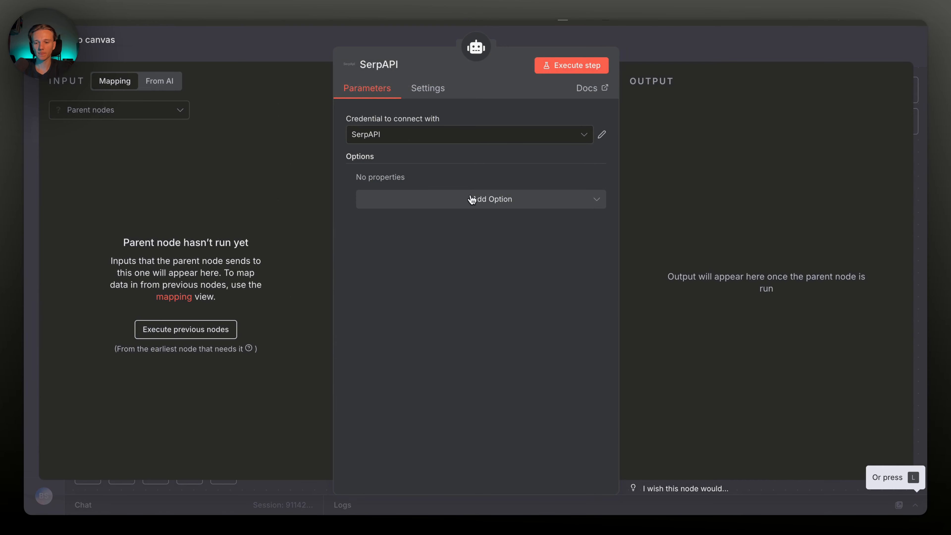
click(498, 210)
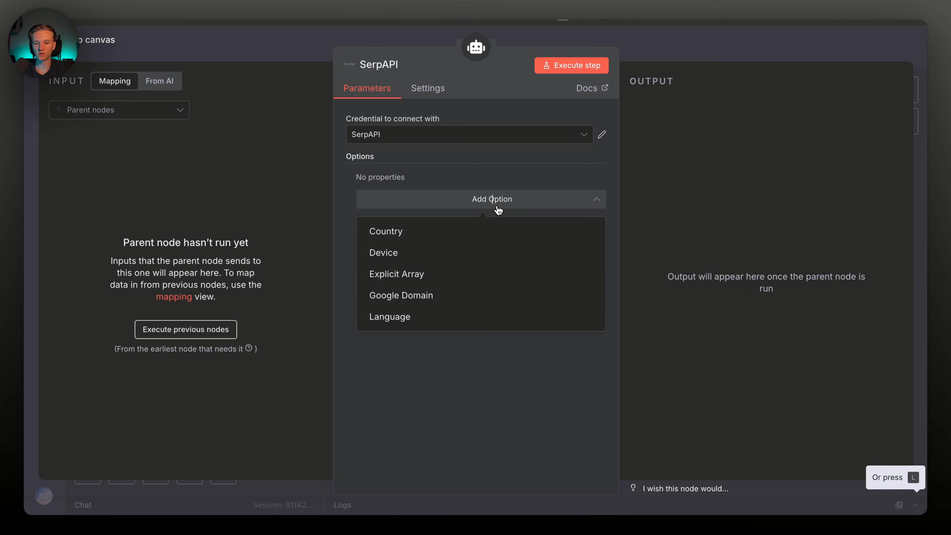
click(443, 243)
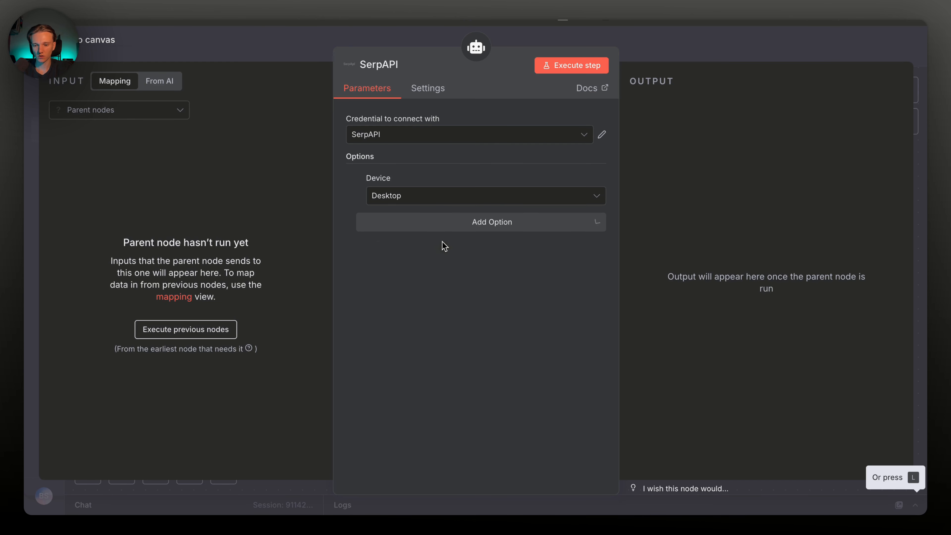
click(445, 197)
click(445, 197)
click(445, 197)
click(437, 225)
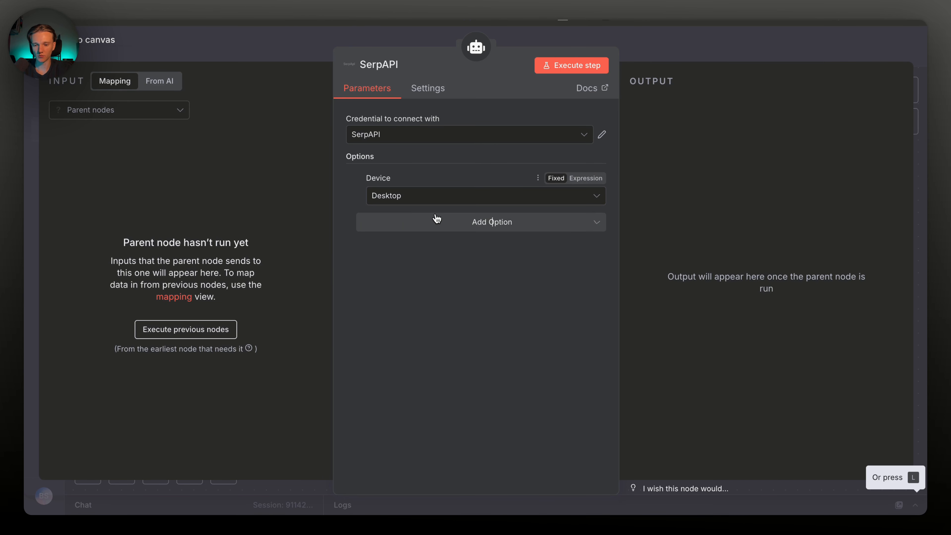
click(438, 221)
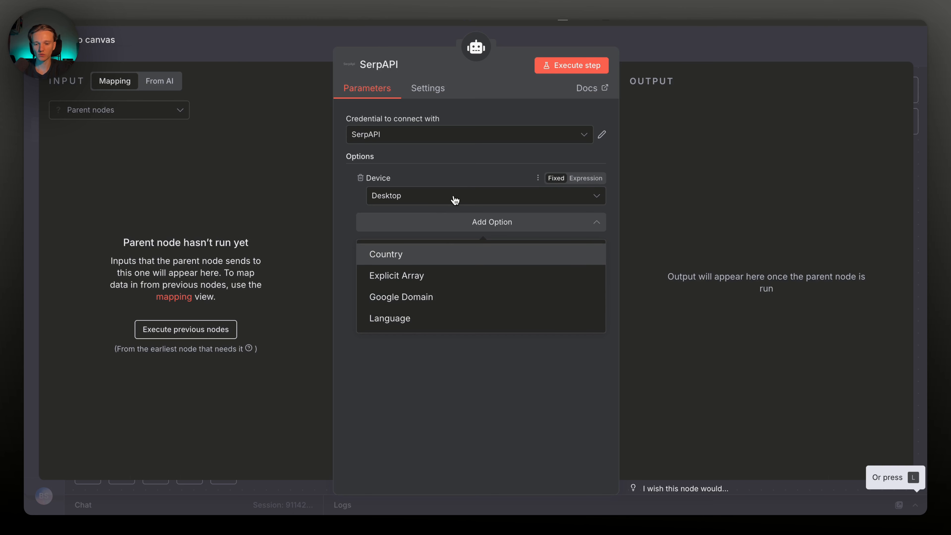
click(478, 171)
click(362, 178)
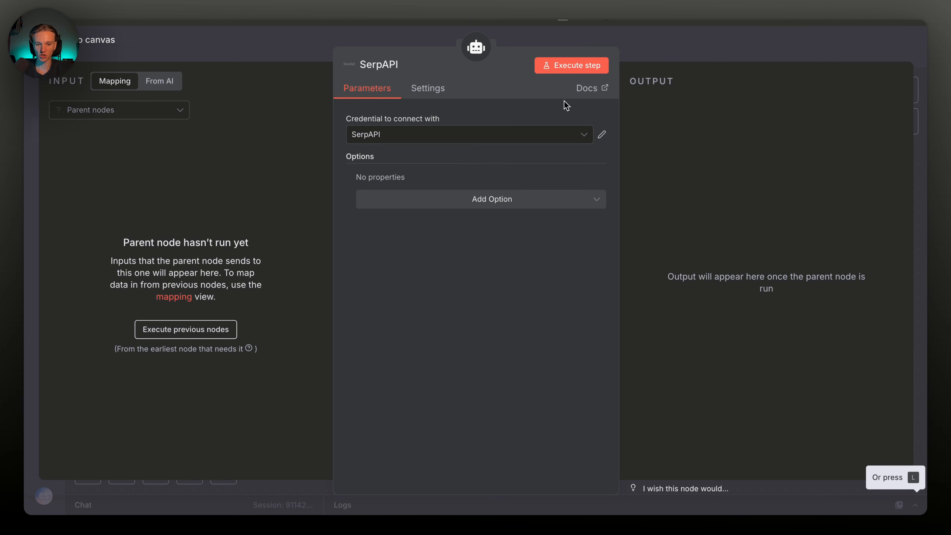
click(665, 59)
Make Agent de recherche's prompt model-defined, connect it as a main-agent tool, and save
double_click(479, 153)
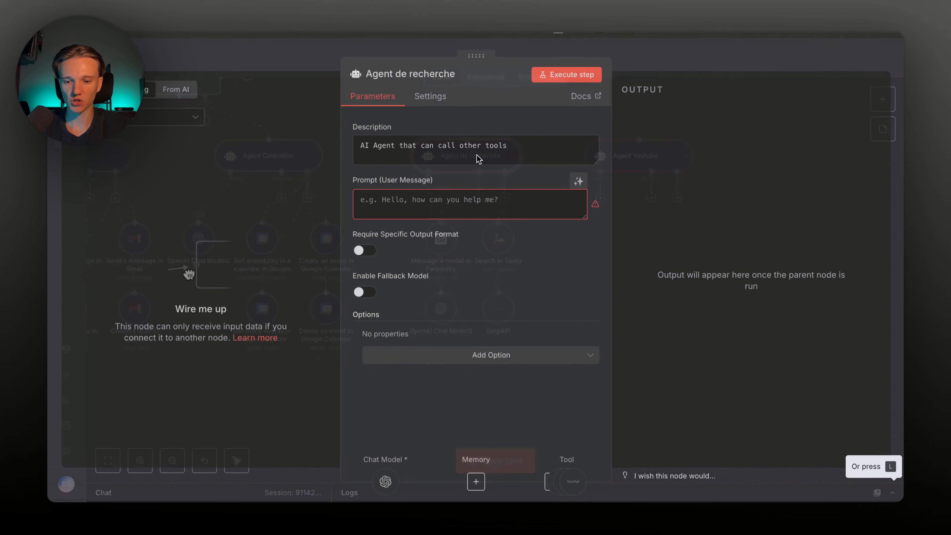
click(576, 209)
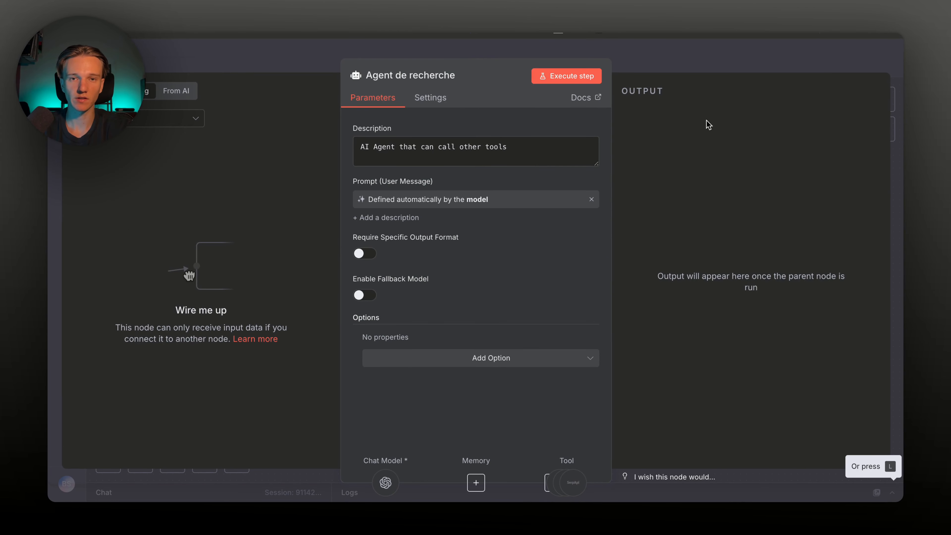
click(707, 62)
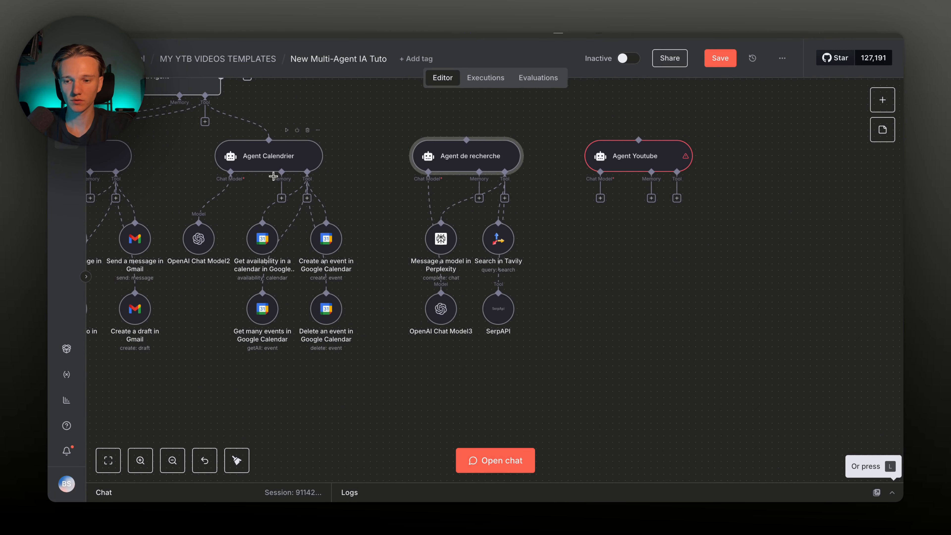
scroll(227, 147, up, 2)
drag(216, 155, 479, 157)
click(720, 58)
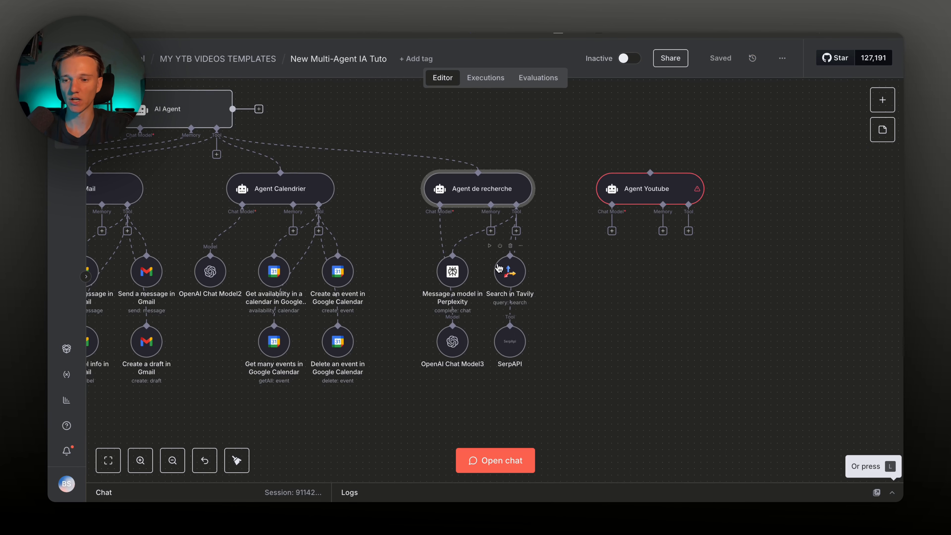
Rename the main AI Agent to 'Agent Orchestrateur'
scroll(498, 262, up, 2)
scroll(498, 263, right, 2)
scroll(487, 256, left, 3)
double_click(229, 148)
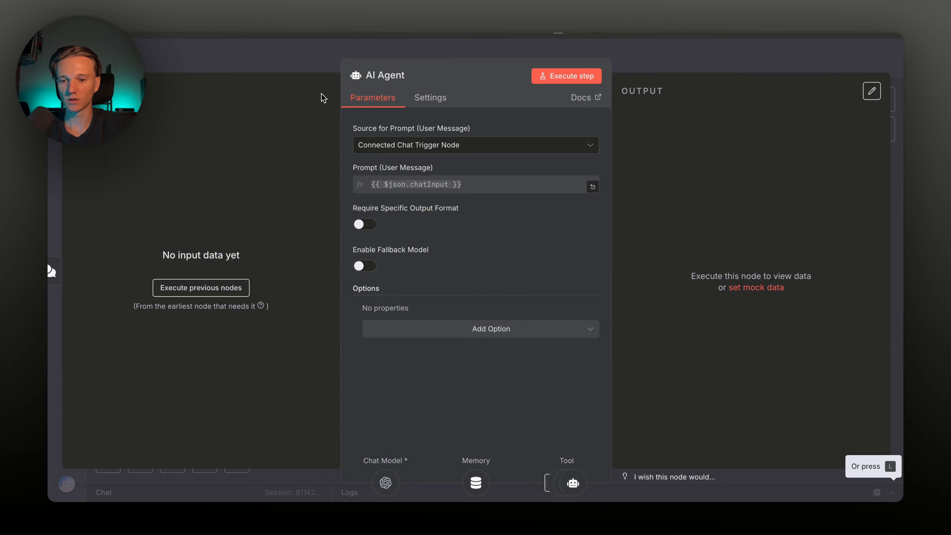
click(393, 76)
text(Agent Orchestrateur)
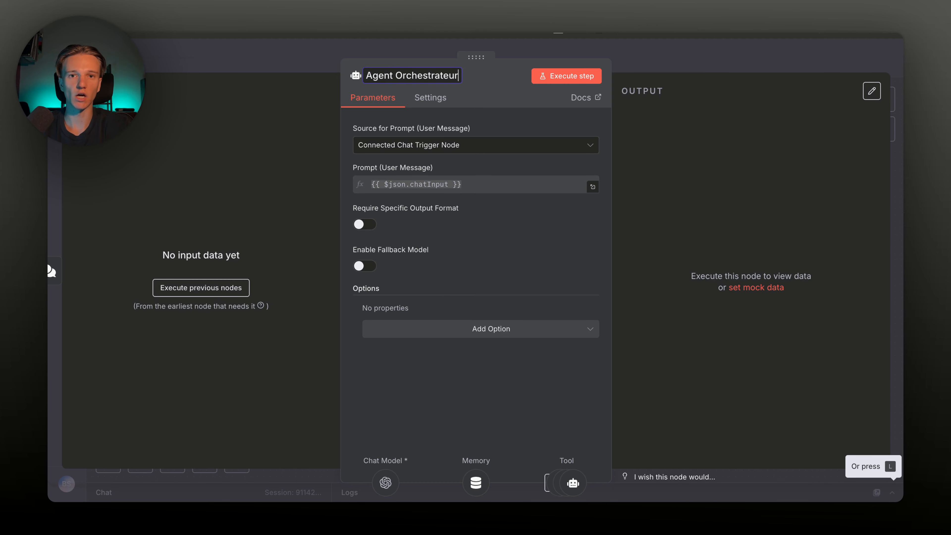
click(47, 269)
Move the sub-agent nodes down and left to tidy the layout
click(535, 233)
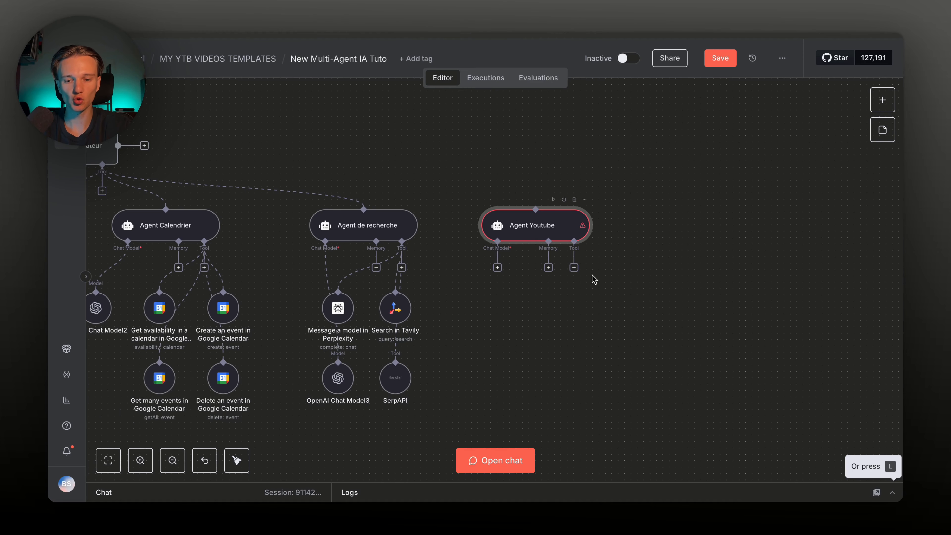
scroll(520, 371, up, 2)
scroll(442, 167, down, 3)
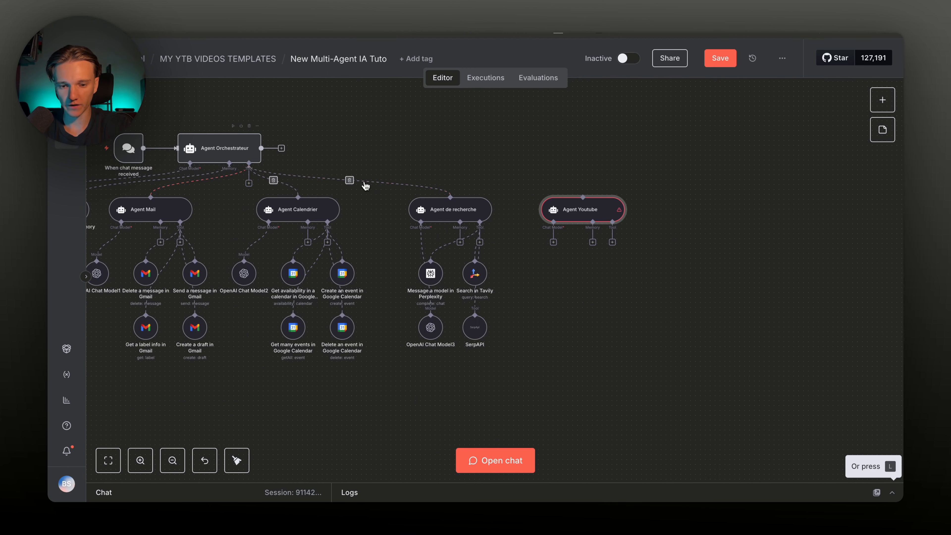
scroll(599, 193, down, 2)
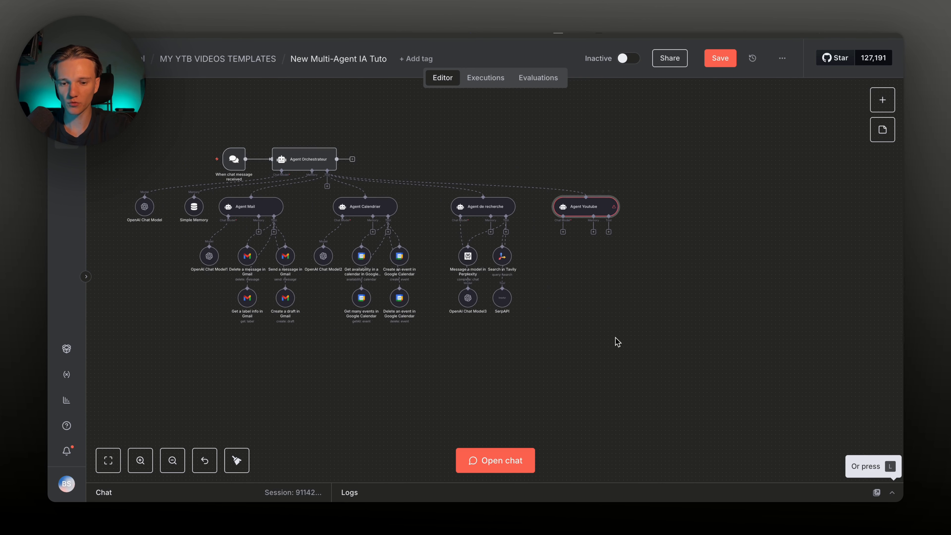
drag(658, 356, 80, 188)
drag(278, 242, 267, 264)
click(589, 285)
scroll(588, 283, up, 4)
Attach OpenAI Chat Model4 to Agent Youtube and nudge it slightly right
click(510, 224)
text(open)
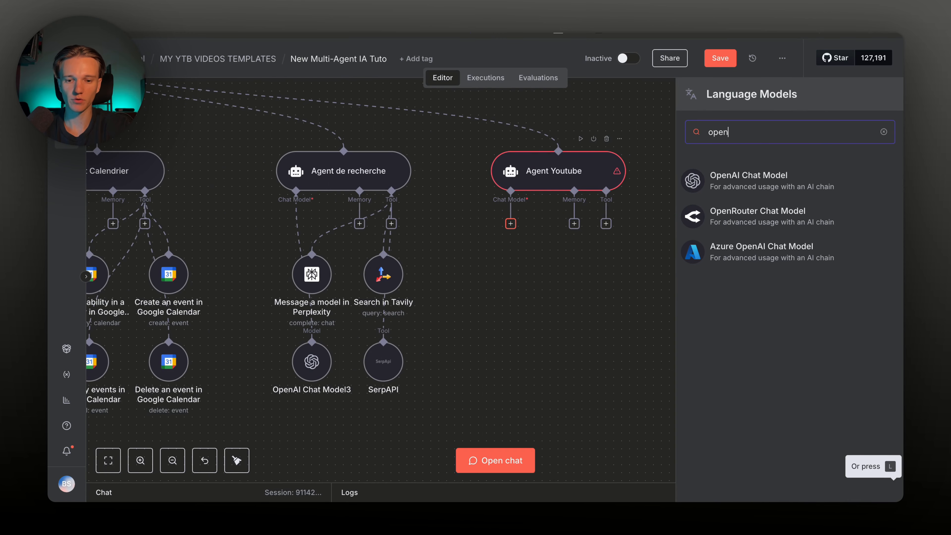
click(691, 184)
key(Escape)
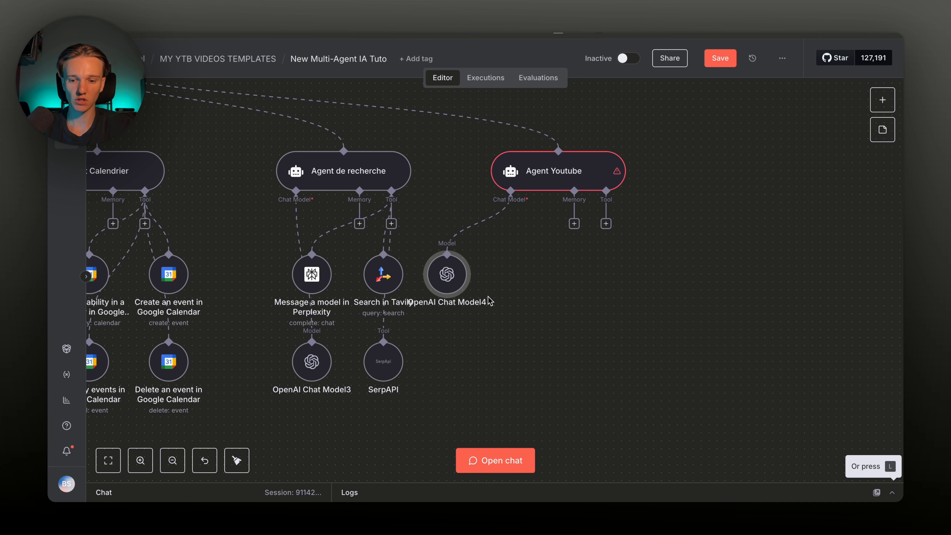
drag(447, 274, 463, 274)
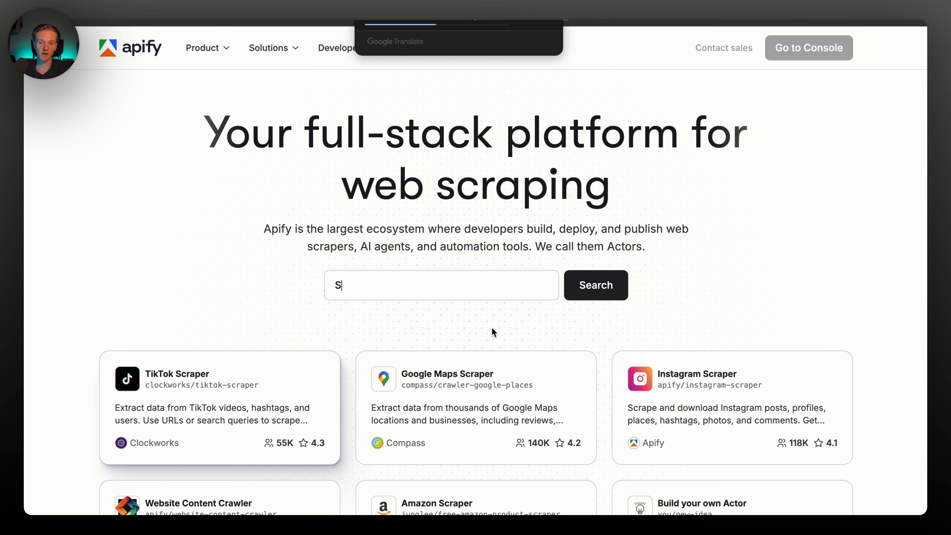
Search the Apify Store for 'youtube' actors
text(crape TikTok )
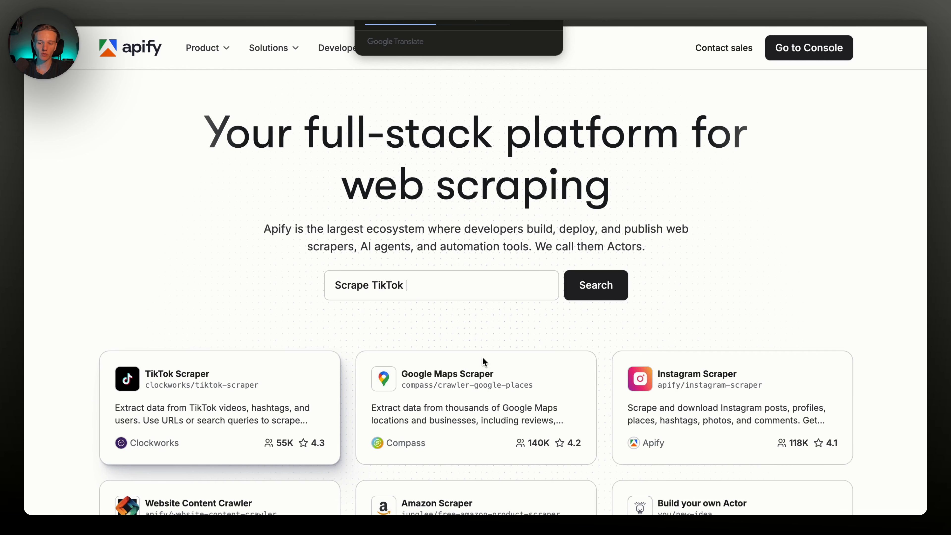
text(profiles)
scroll(423, 224, down, 2)
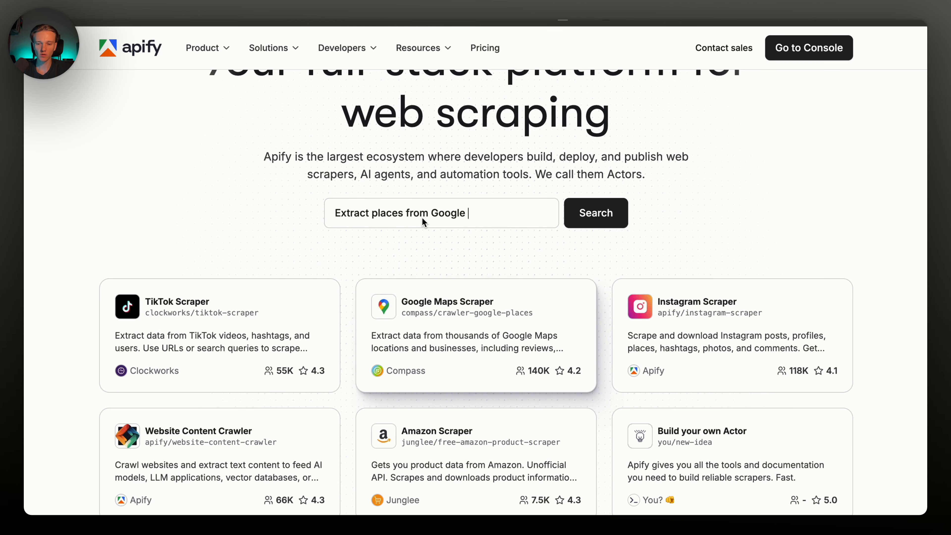
click(442, 213)
text(youtube)
key(Return)
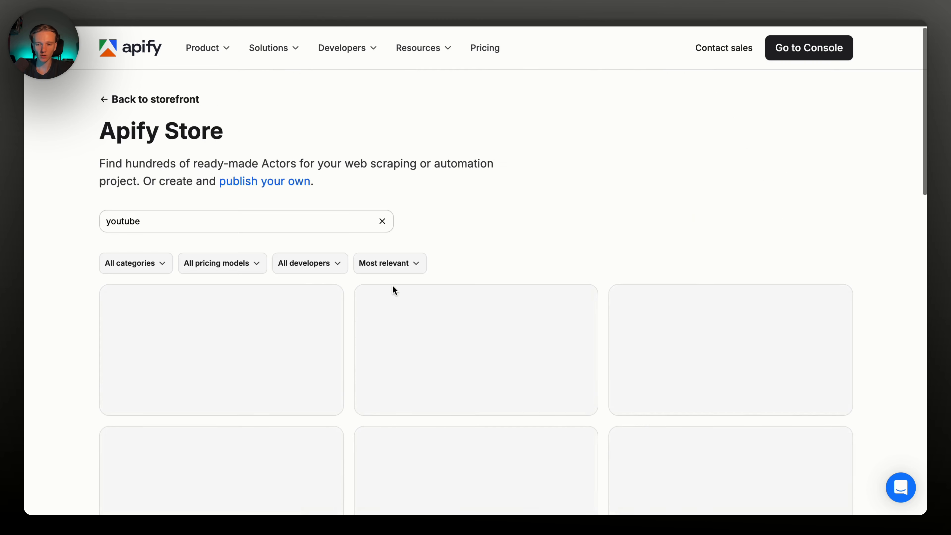
click(310, 218)
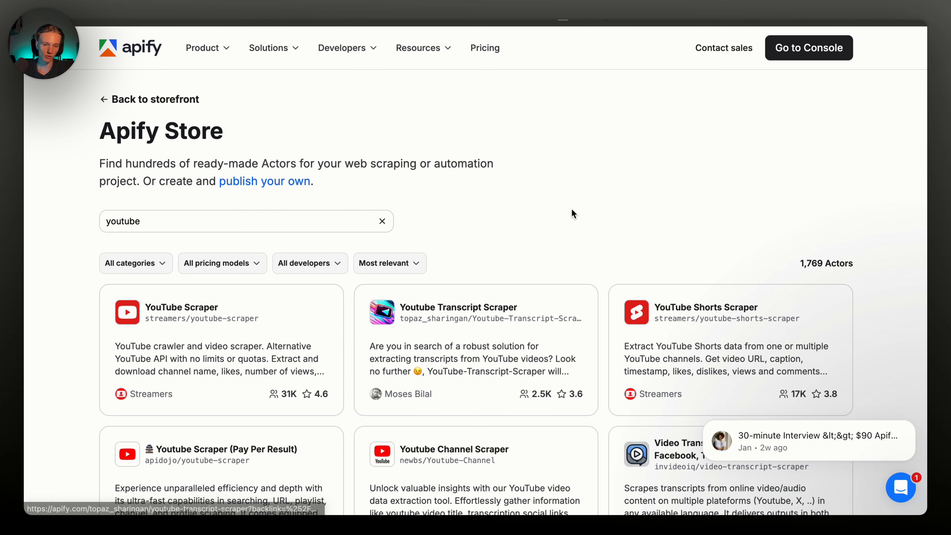
scroll(572, 210, down, 3)
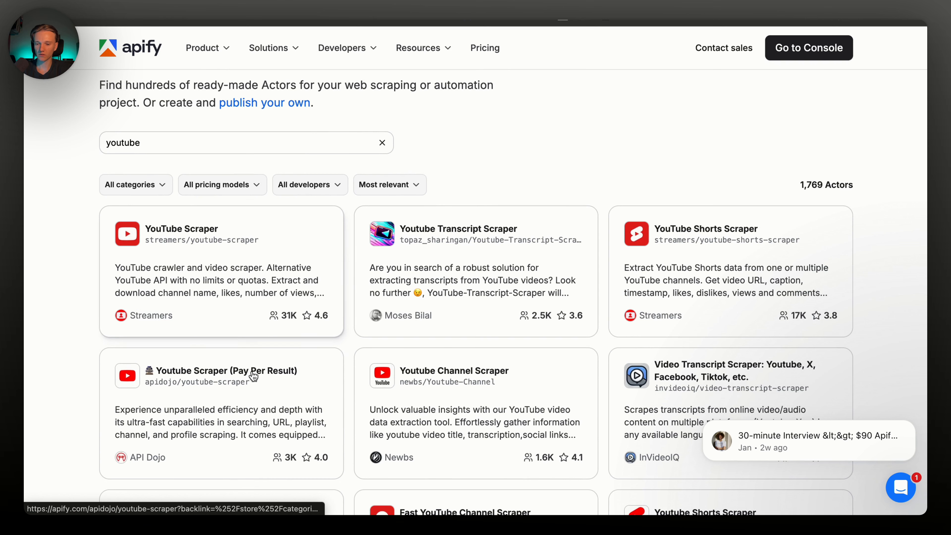
Open the Youtube Transcript Scraper and try it in Apify Console, selecting the video URL field
click(220, 293)
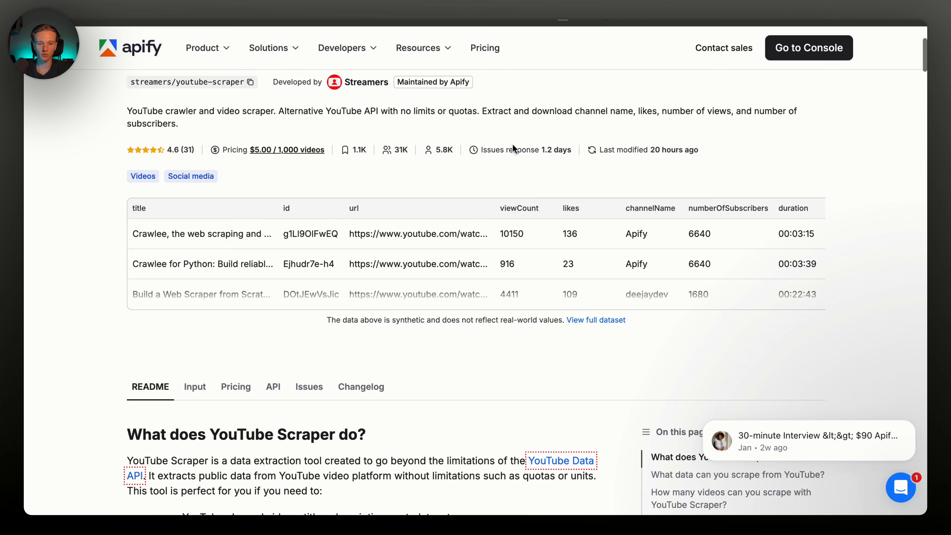
click(792, 165)
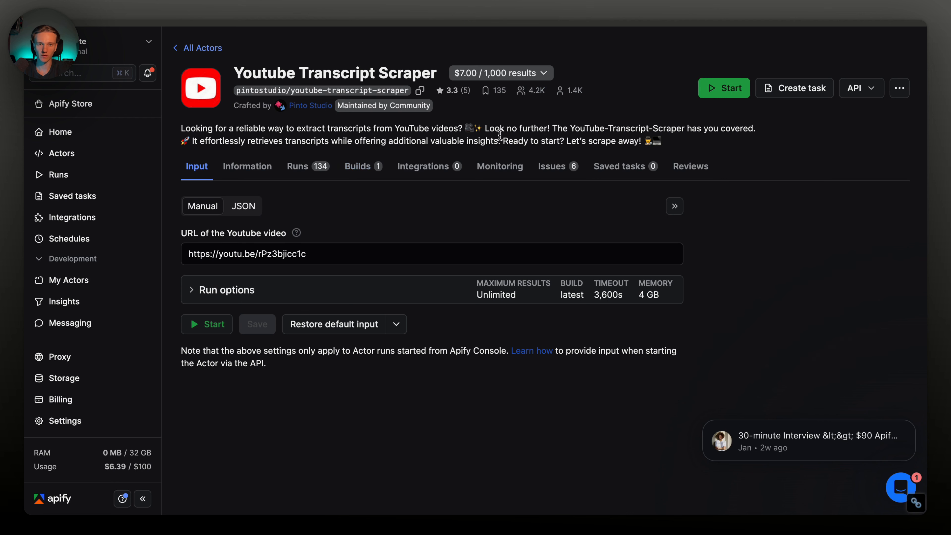
click(614, 247)
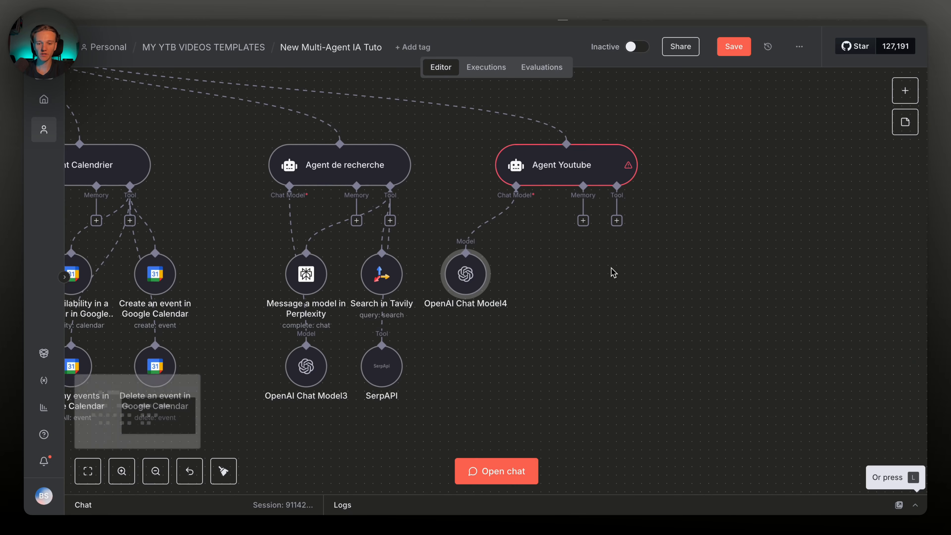
scroll(611, 271, right, 5)
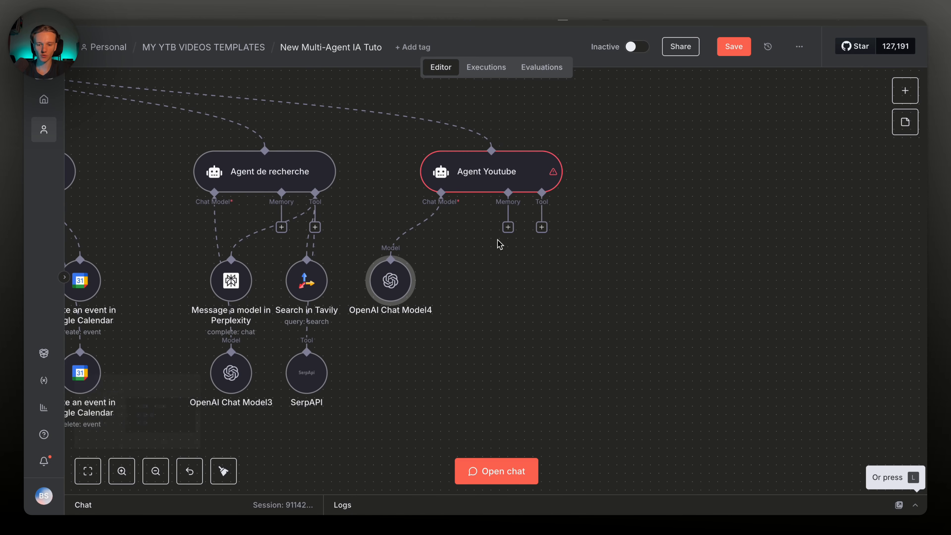
Add an HTTP Request Tool to Agent Youtube, move it right, and save the workflow
scroll(515, 252, up, 3)
scroll(515, 253, right, 2)
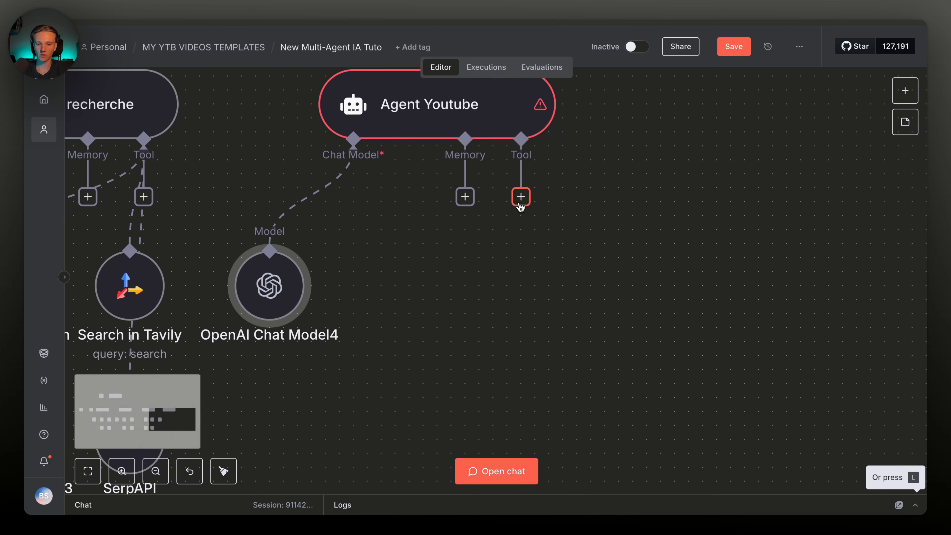
click(521, 196)
text(http)
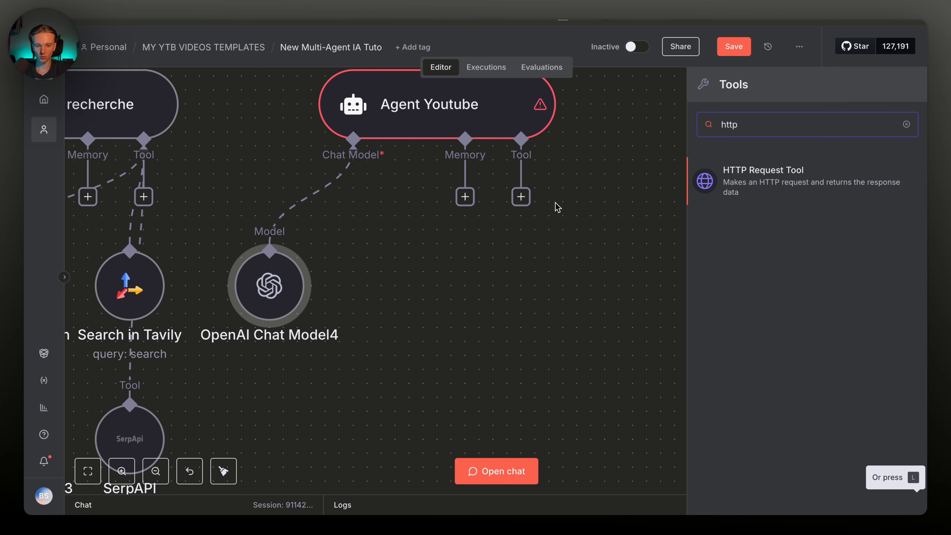
click(749, 199)
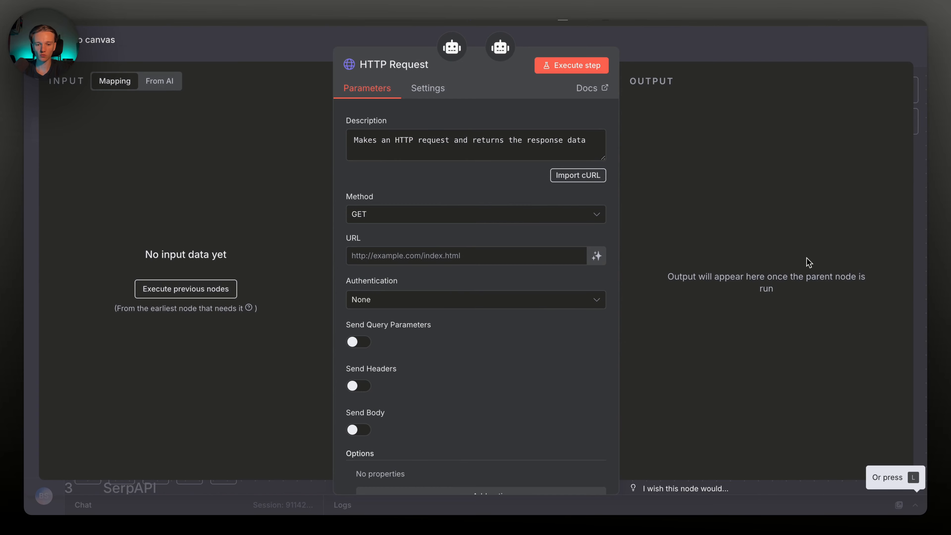
click(723, 42)
scroll(471, 399, right, 3)
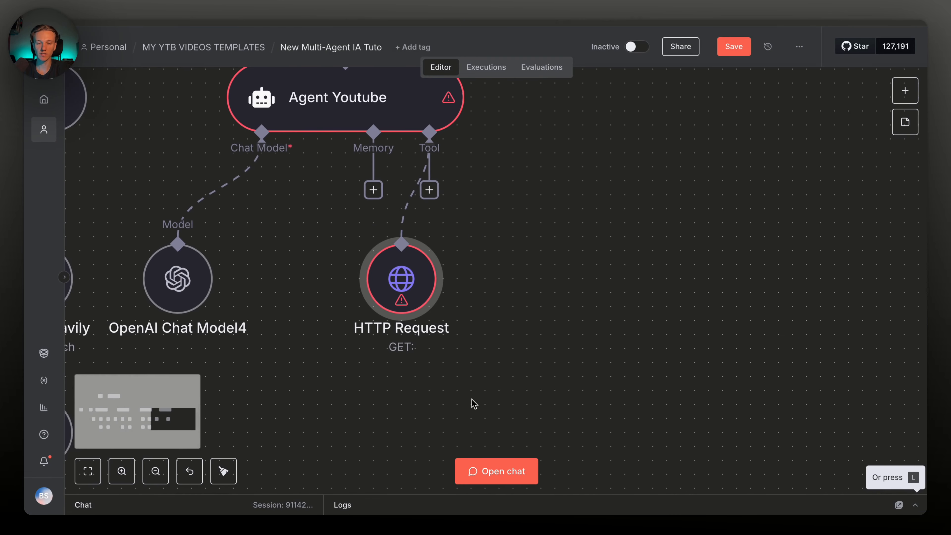
drag(419, 288, 516, 287)
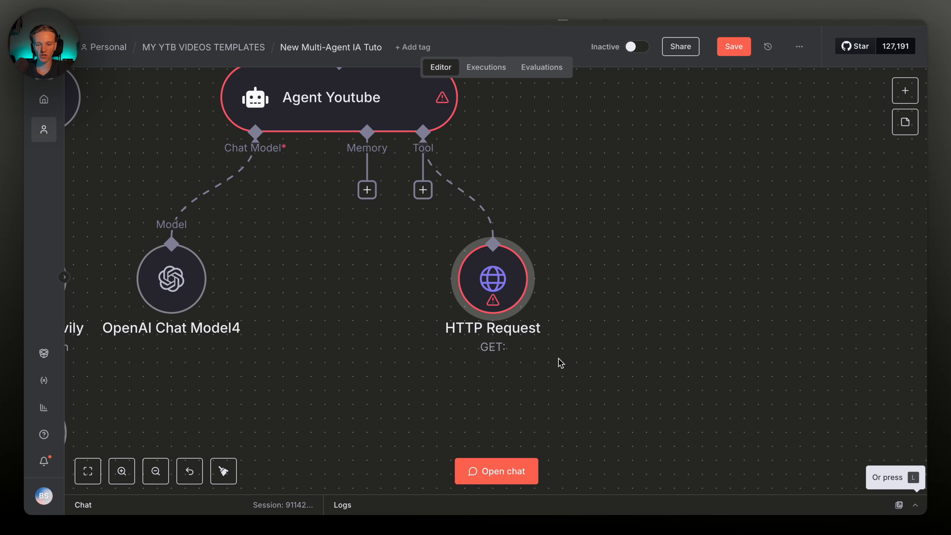
key(ctrl+s)
Rename the HTTP Request tool node, typing 'Transcription et rechercher' as its title
scroll(558, 283, down, 1)
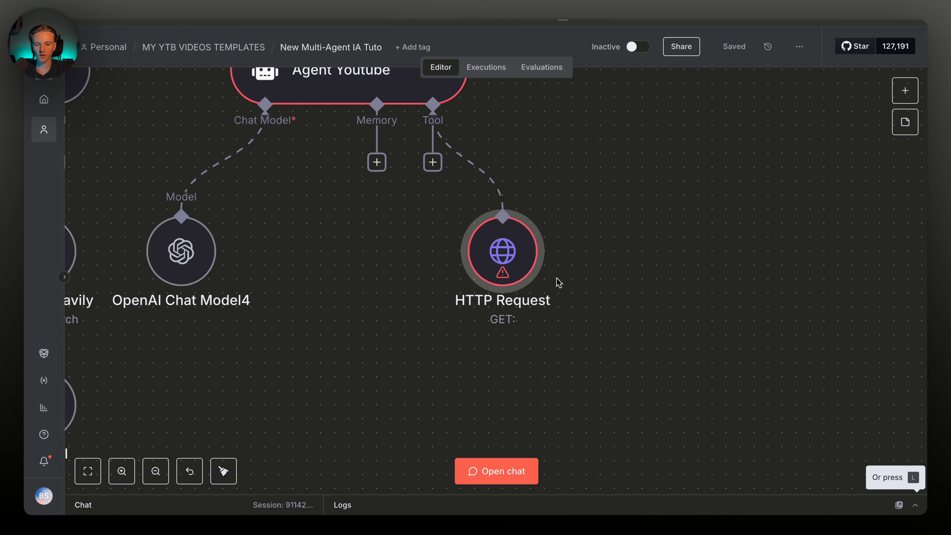
scroll(559, 283, down, 1)
double_click(520, 234)
click(414, 60)
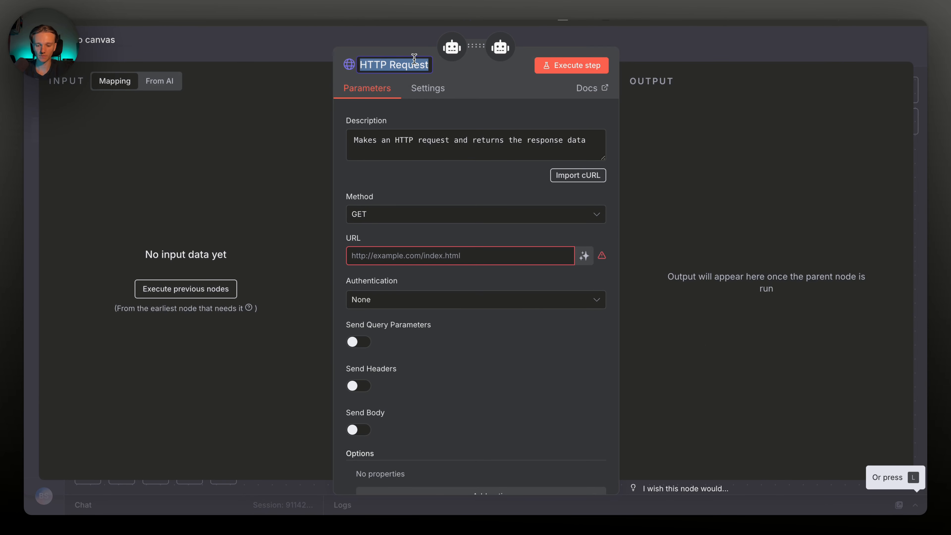
text(Transcription)
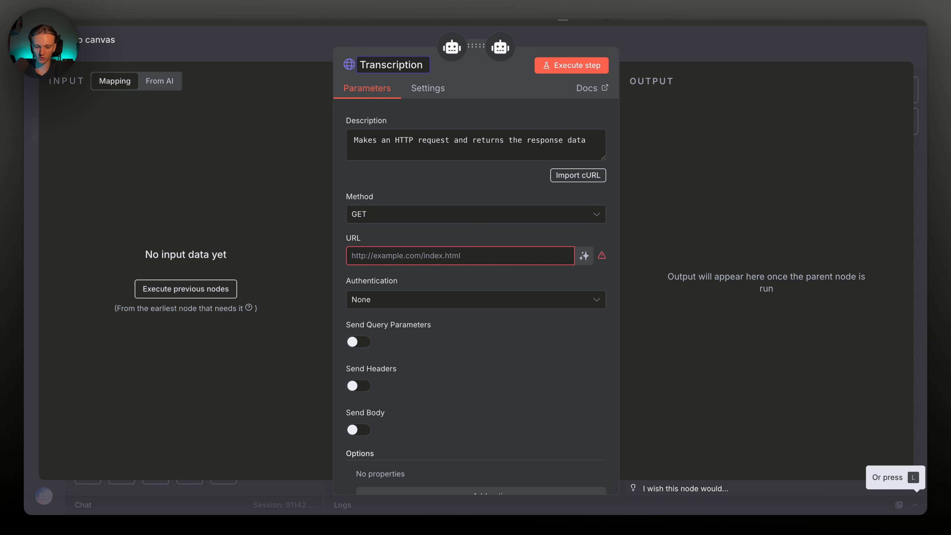
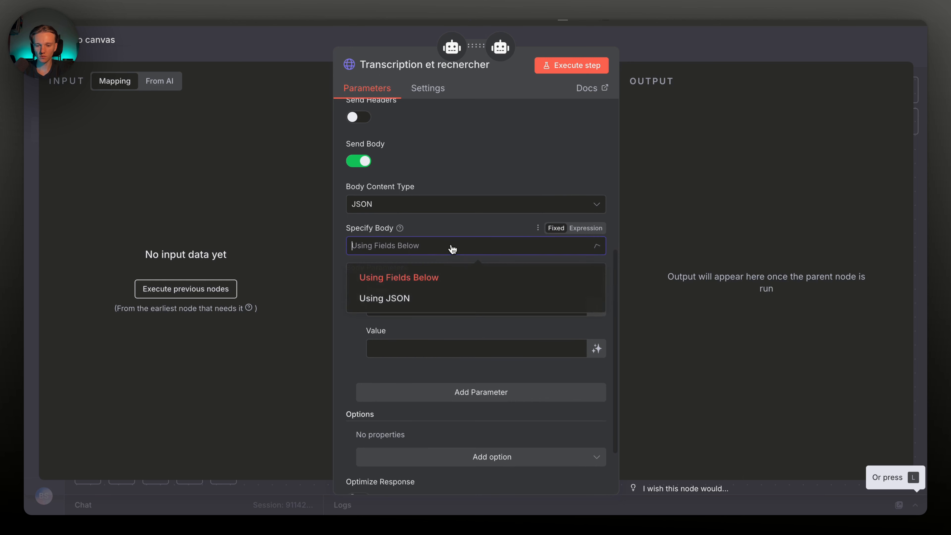
Send the HTTP tool's body as JSON and let the model define the JSON contents
click(442, 297)
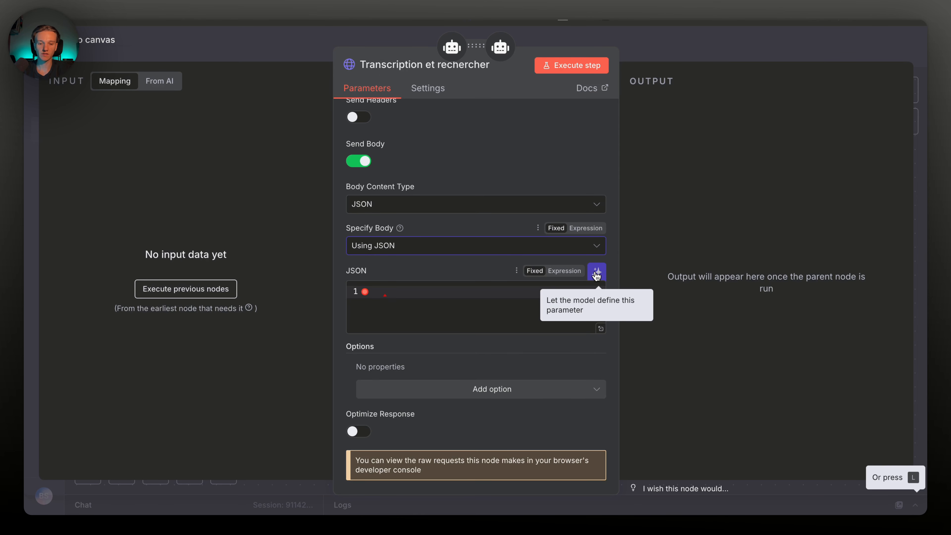
click(597, 275)
scroll(449, 304, up, 7)
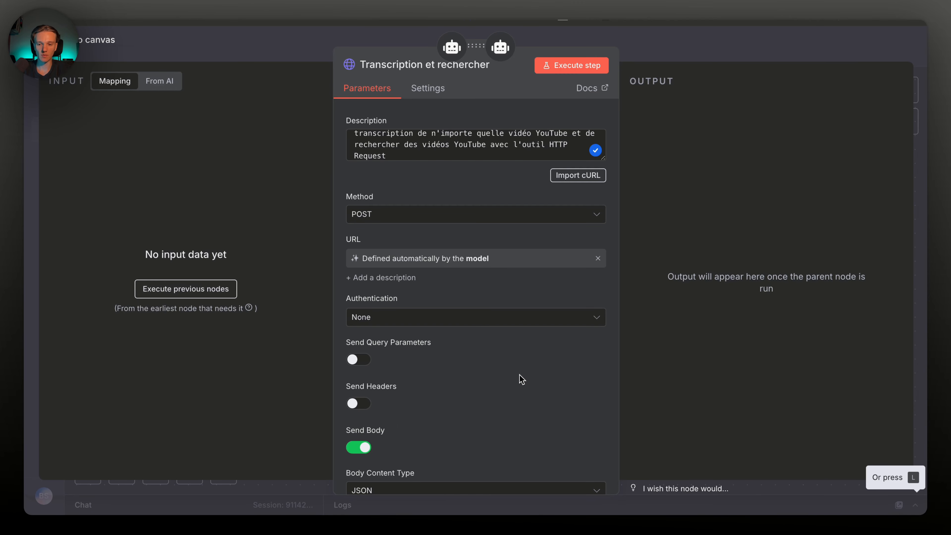
Open Agent Youtube and let the model define its prompt
click(671, 55)
scroll(545, 164, up, 2)
double_click(438, 135)
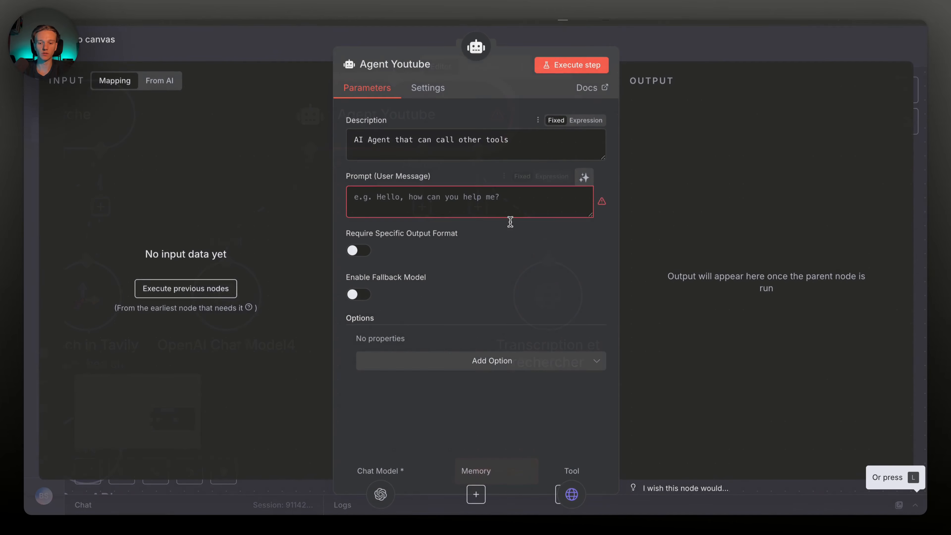
click(424, 198)
click(584, 178)
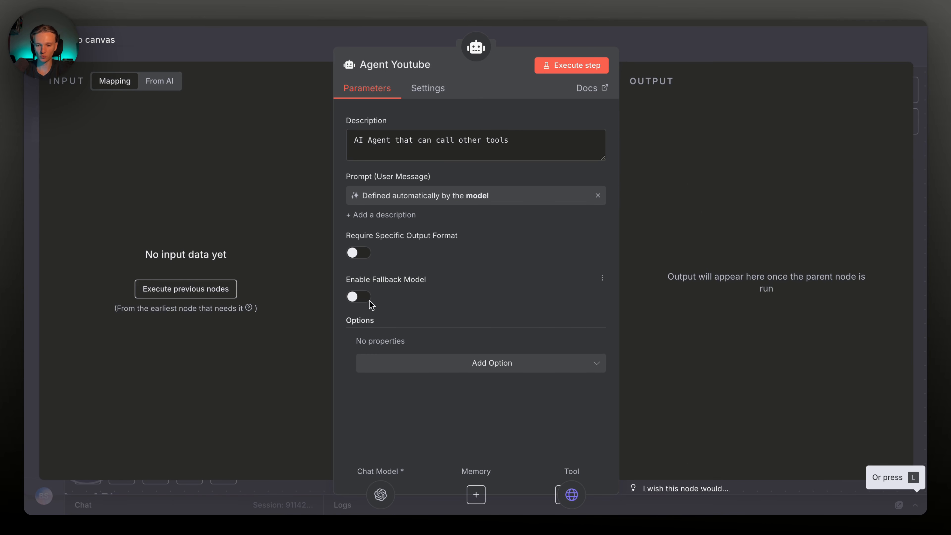
Add a System Message option, clear its default text, and make it an expression
click(468, 364)
click(413, 396)
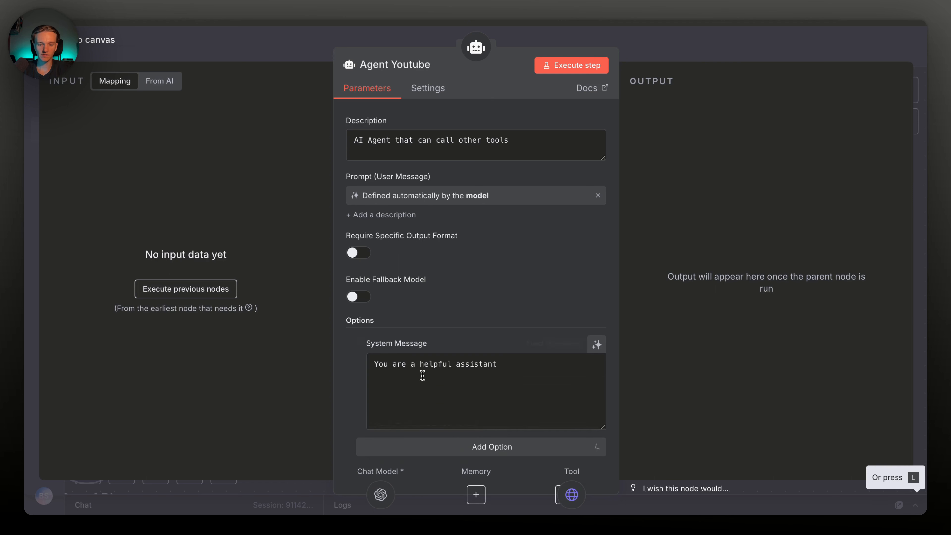
drag(498, 364, 375, 364)
key(BackSpace)
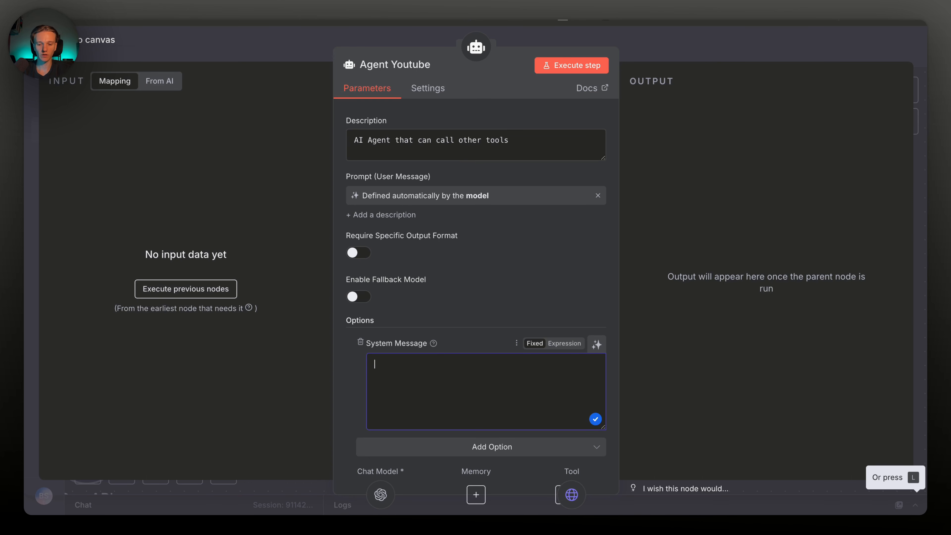
click(563, 344)
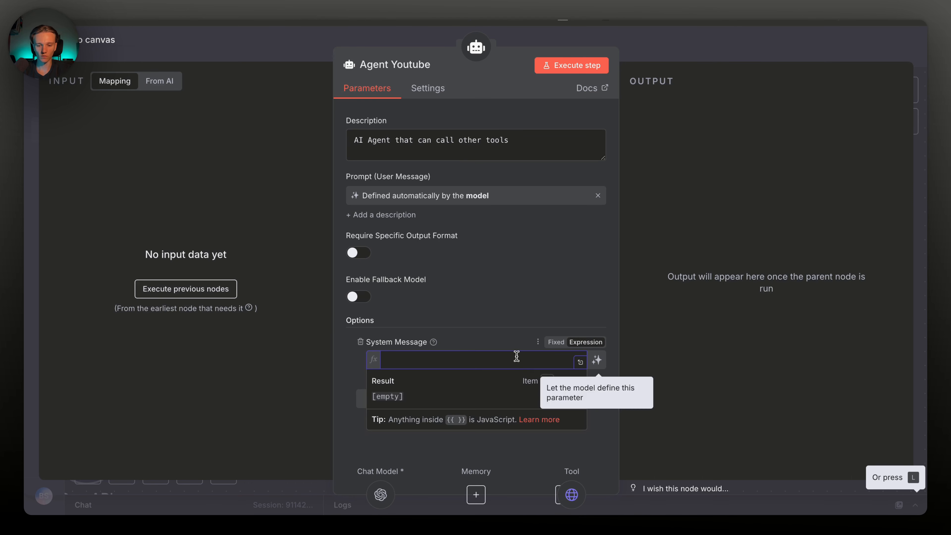
click(580, 361)
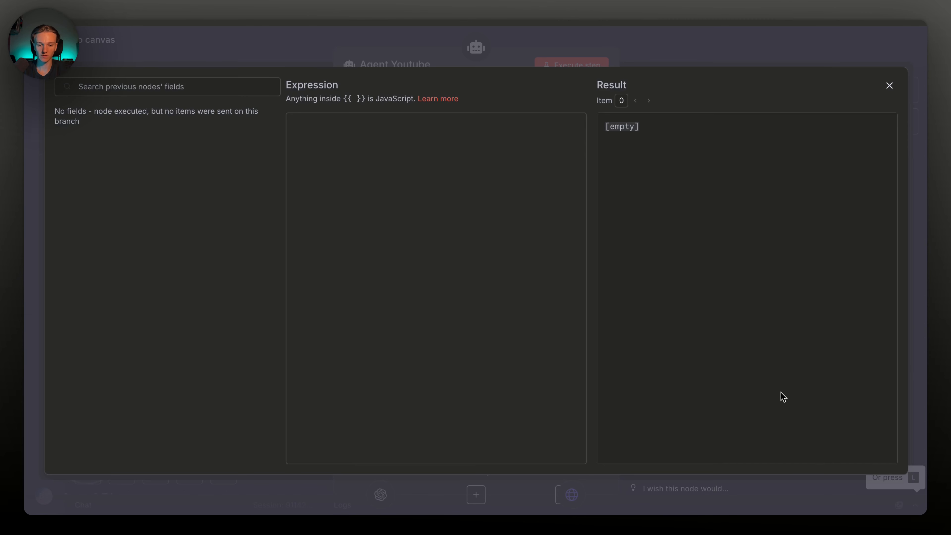
Paste the French system prompt, fix the split word 'dans', and review the Apify URL
key(ctrl+v)
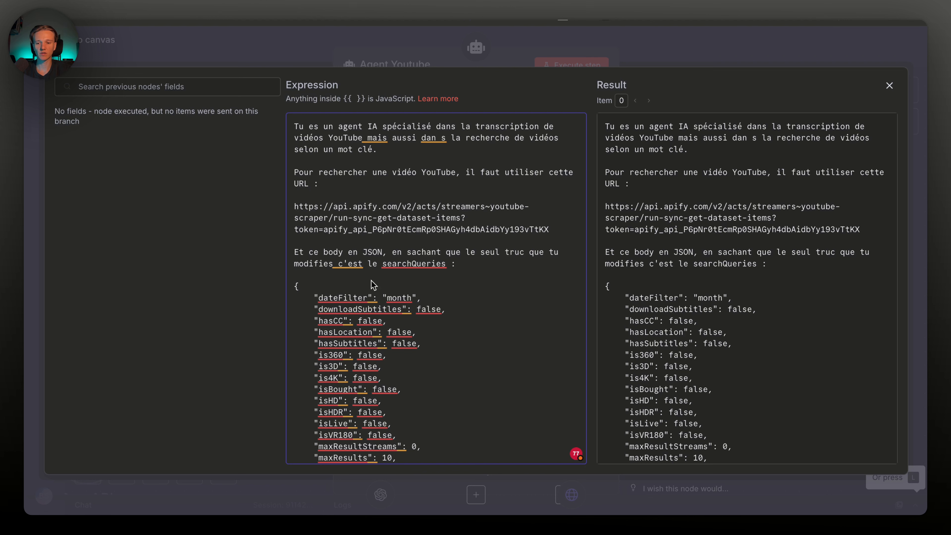
scroll(444, 211, down, 1)
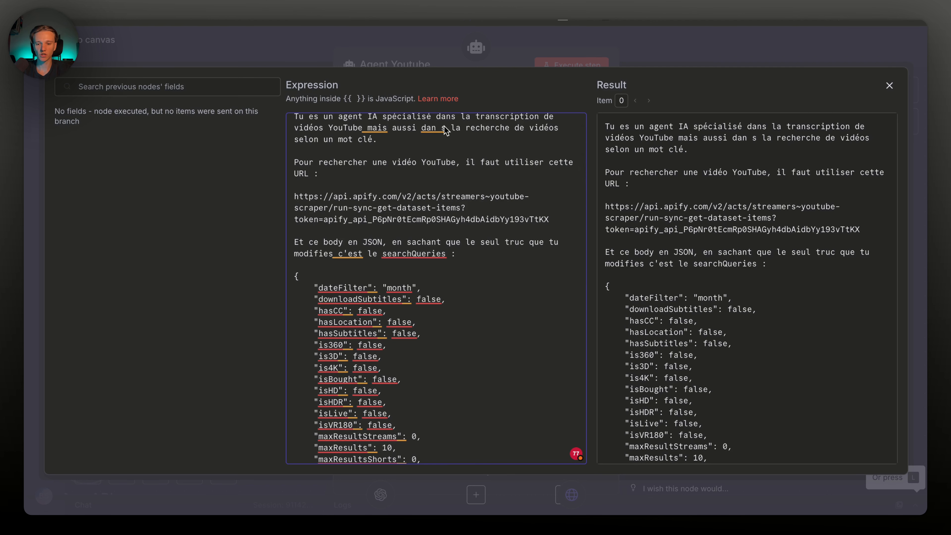
mouse_move(443, 126)
click(443, 147)
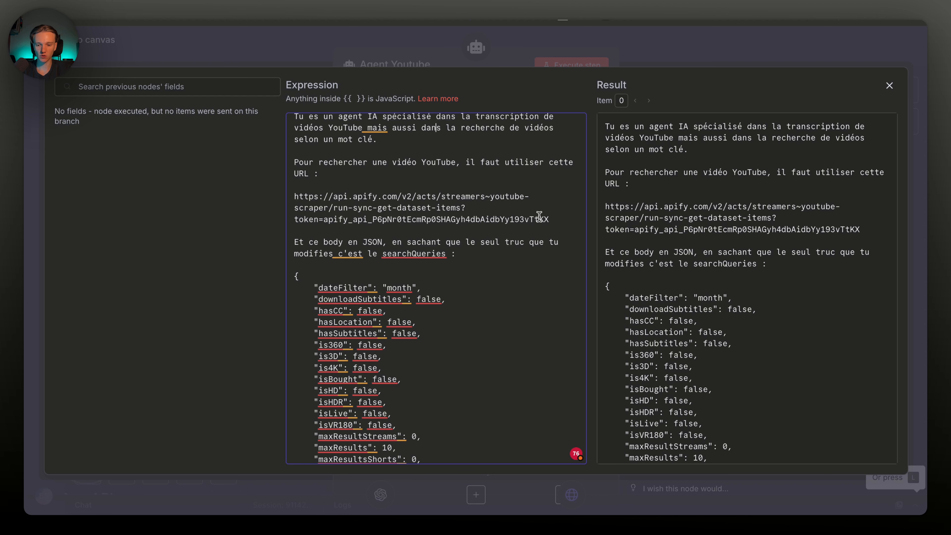
drag(554, 224, 304, 192)
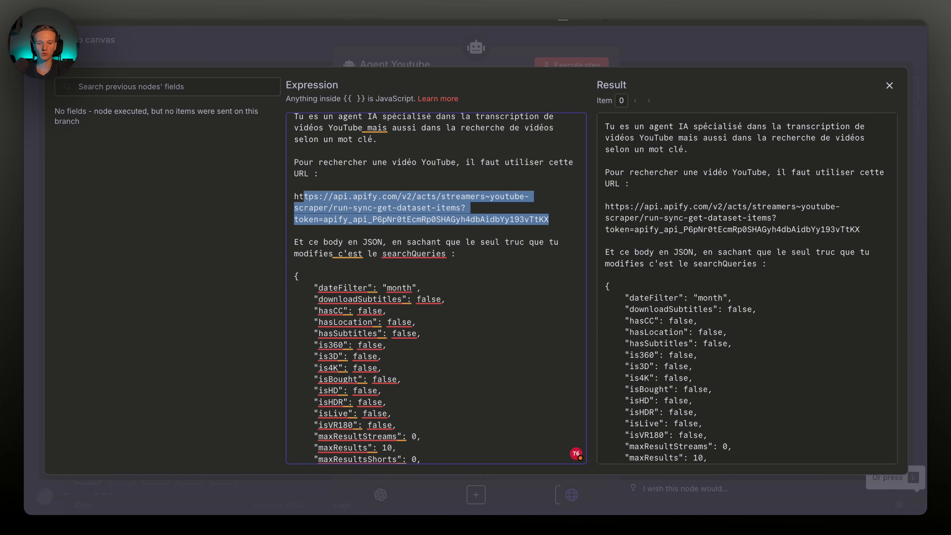
key(ctrl+Tab)
Open the YouTube Scraper actor and show its input as JSON
click(194, 48)
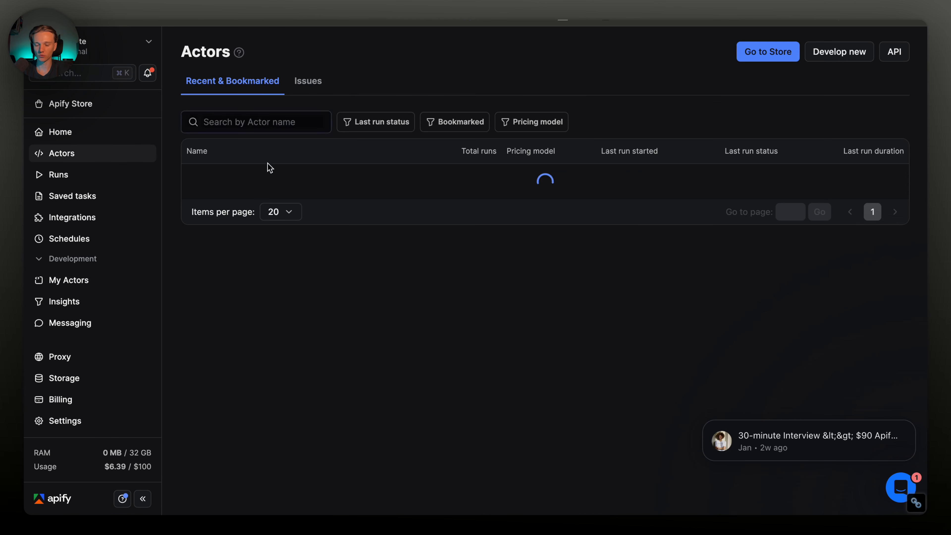
click(255, 249)
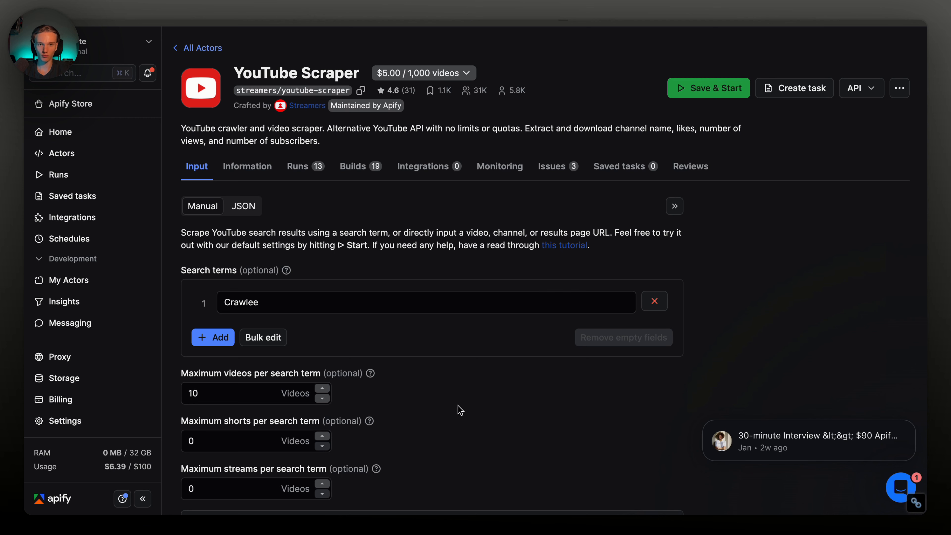
scroll(372, 366, down, 5)
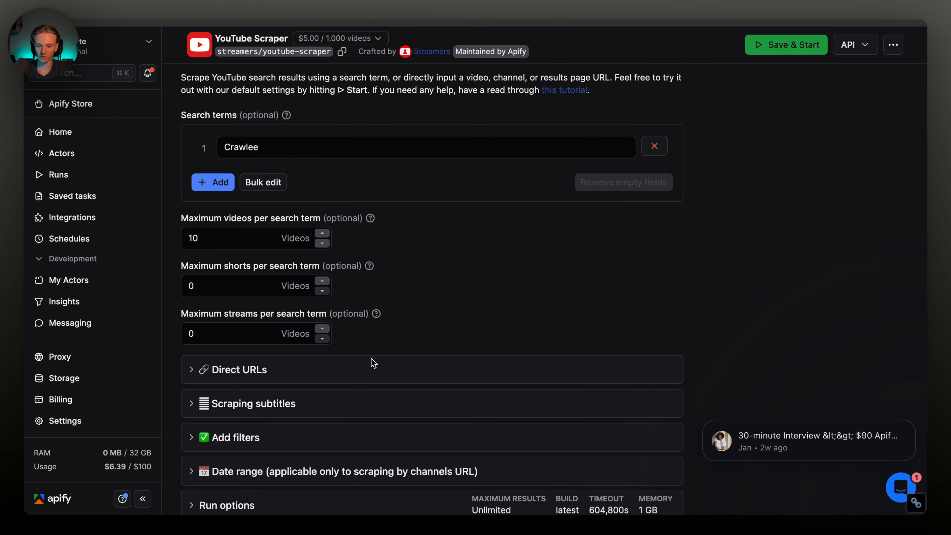
scroll(372, 362, down, 2)
scroll(243, 296, up, 5)
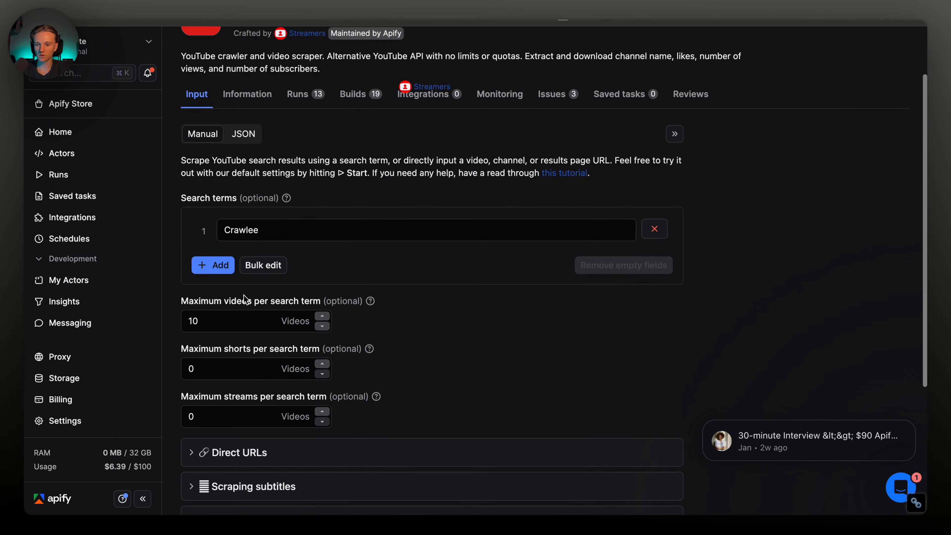
scroll(244, 296, up, 1)
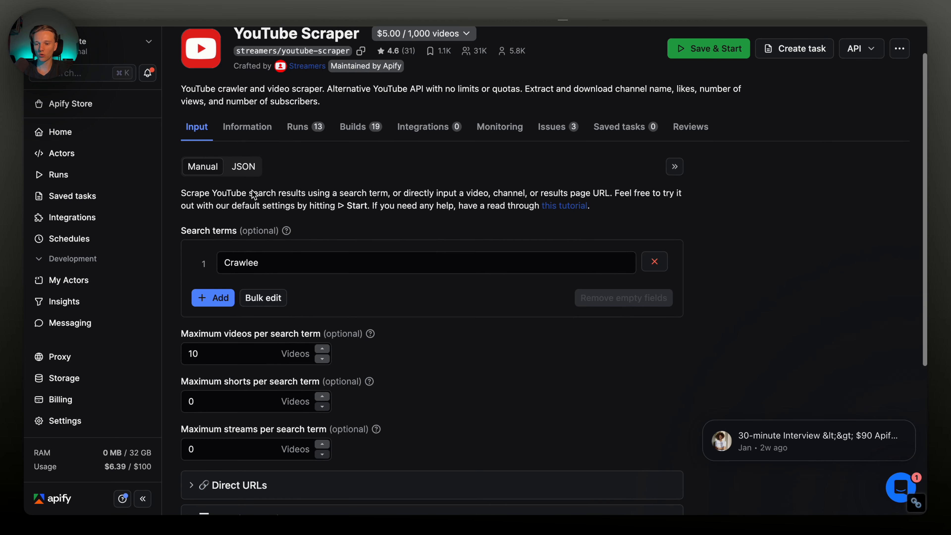
click(244, 167)
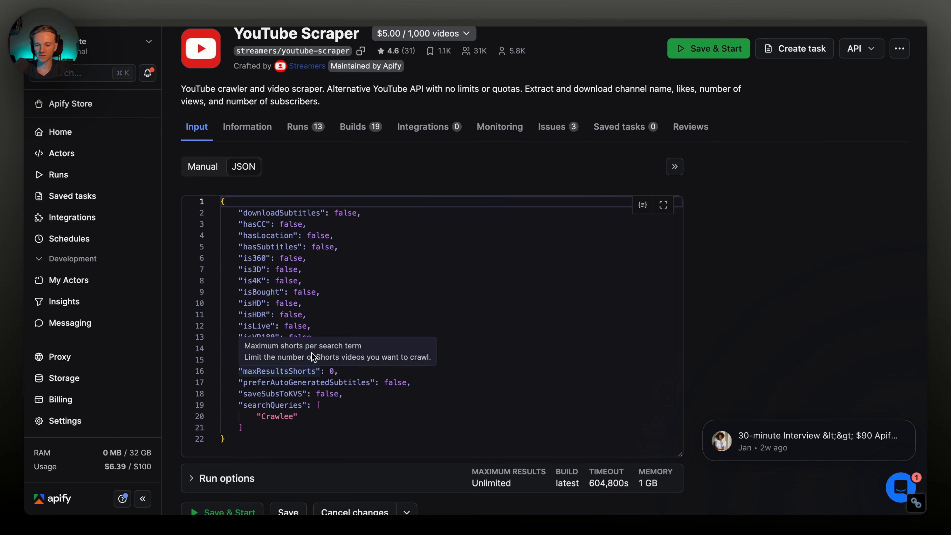
Review the JSON input's filter settings, maxResults line and Crawlee search term
click(313, 359)
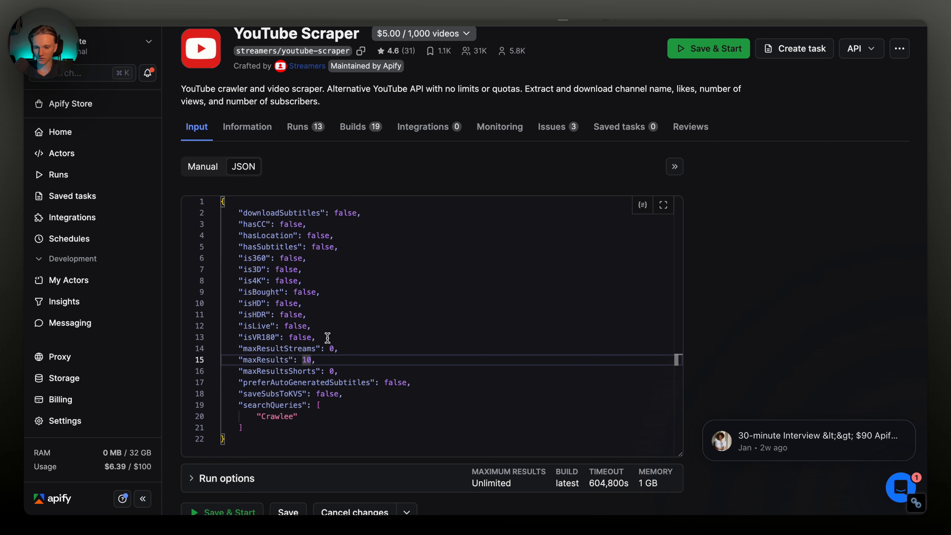
drag(317, 337, 237, 207)
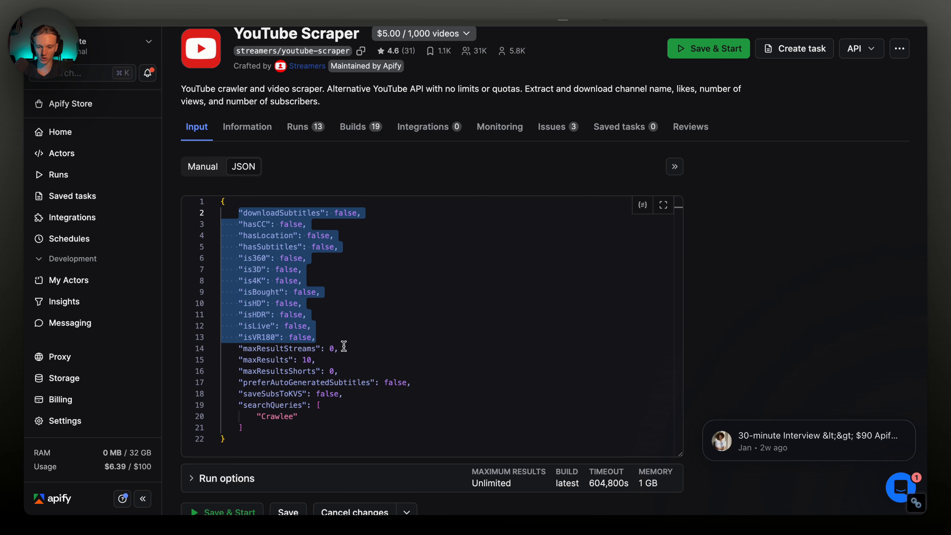
triple_click(289, 361)
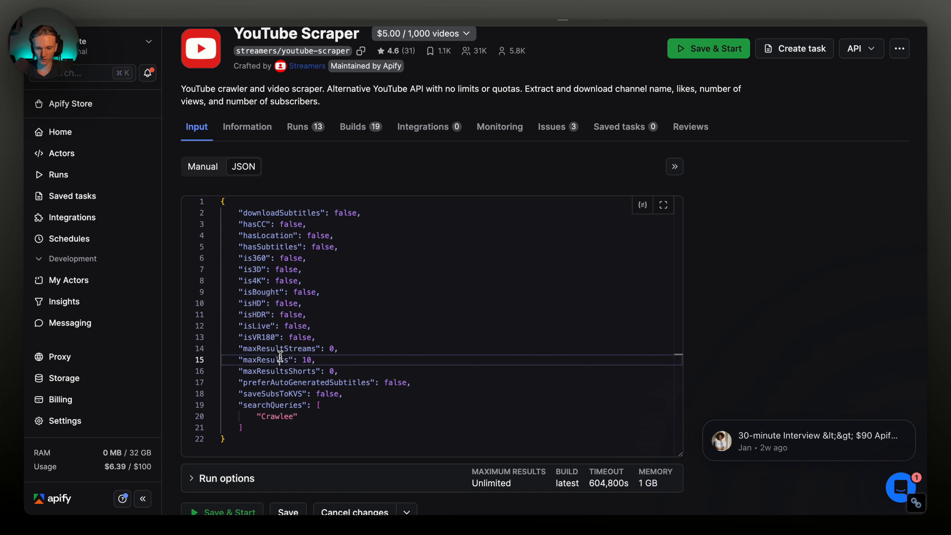
click(307, 360)
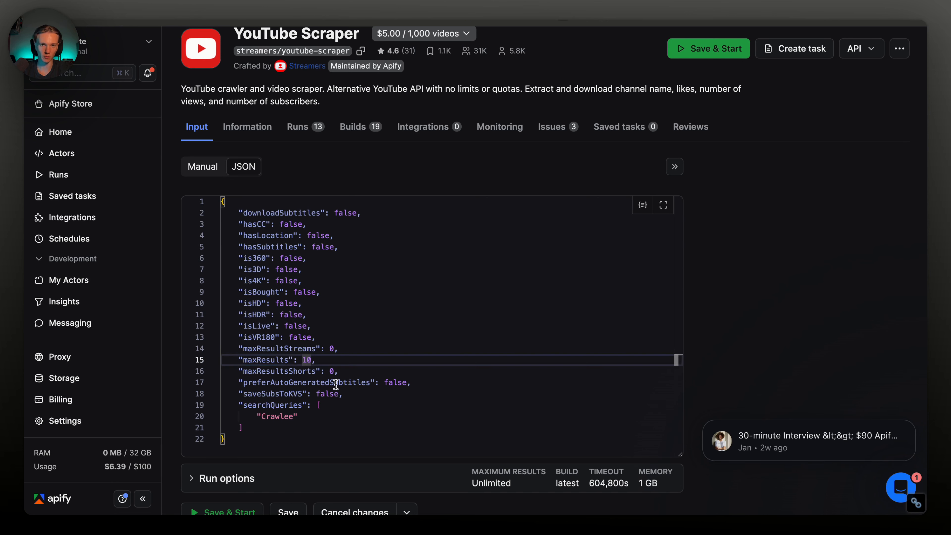
mouse_move(347, 381)
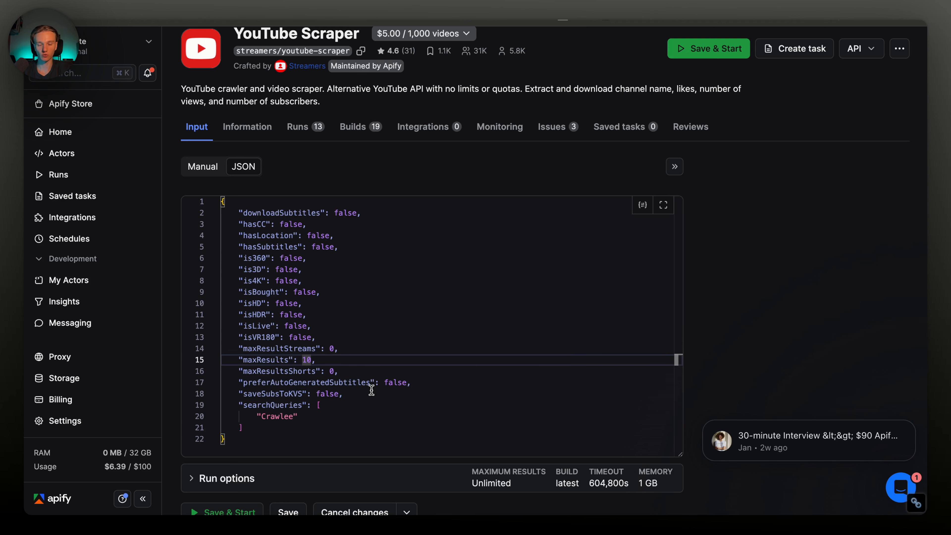
drag(297, 415, 200, 196)
click(255, 22)
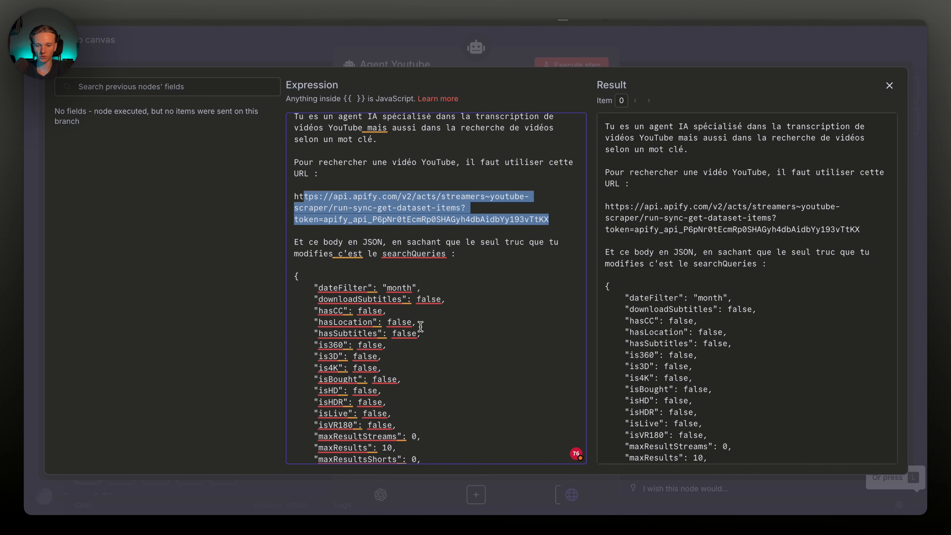
scroll(419, 324, down, 5)
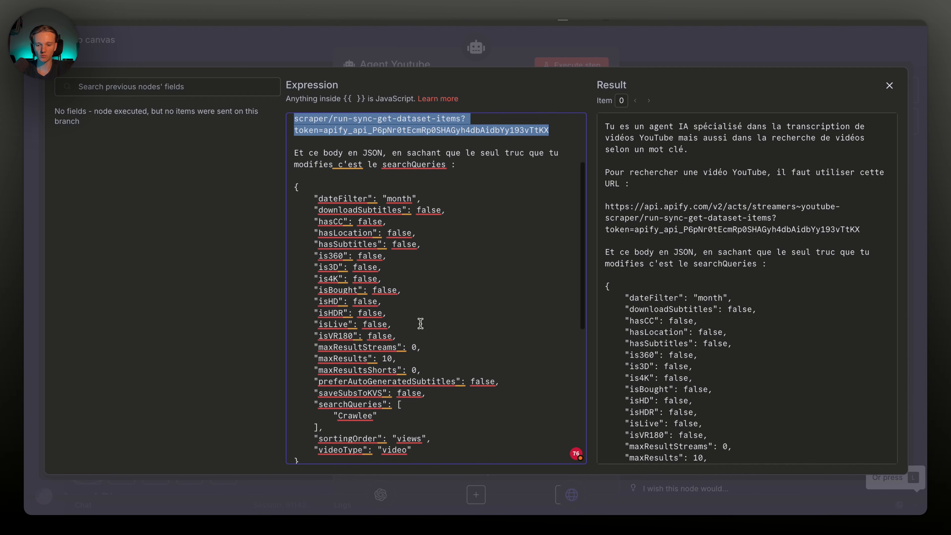
drag(319, 162, 413, 421)
click(402, 255)
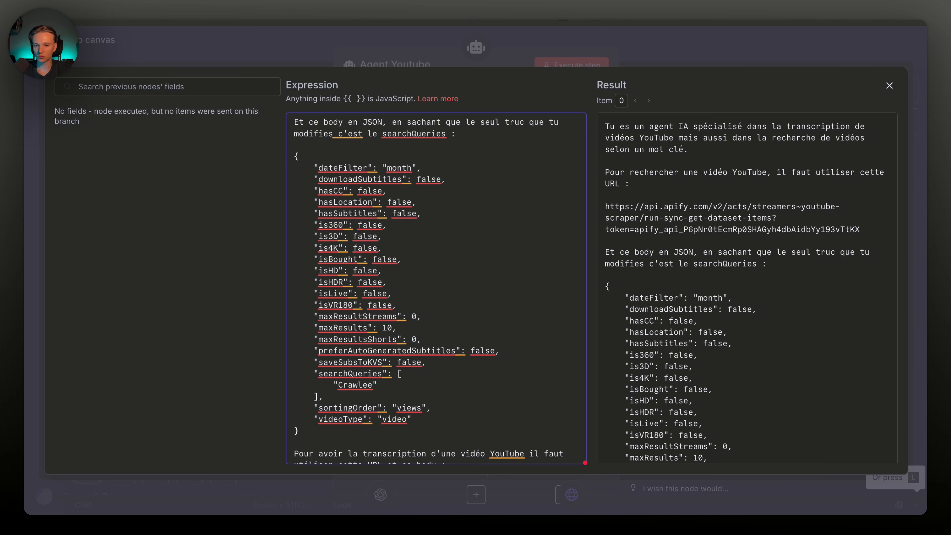
key(Escape)
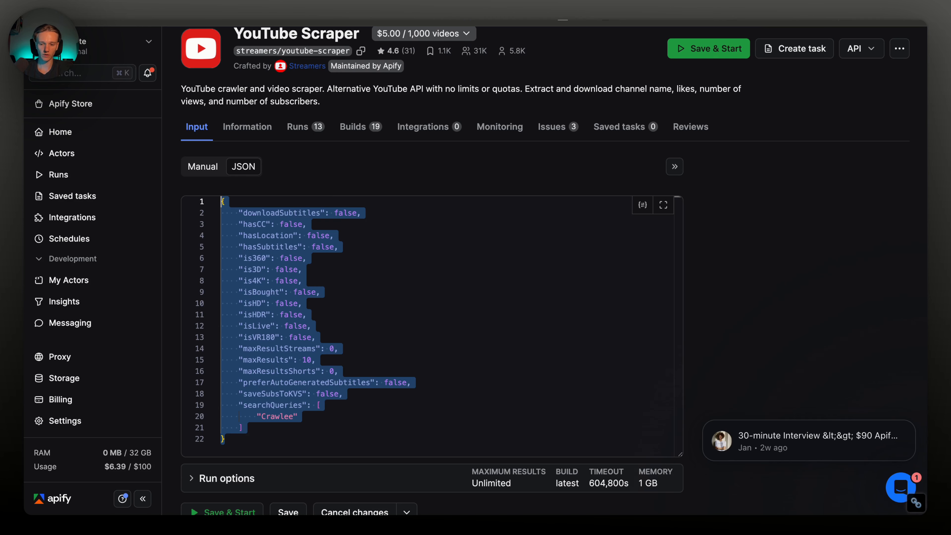
click(339, 213)
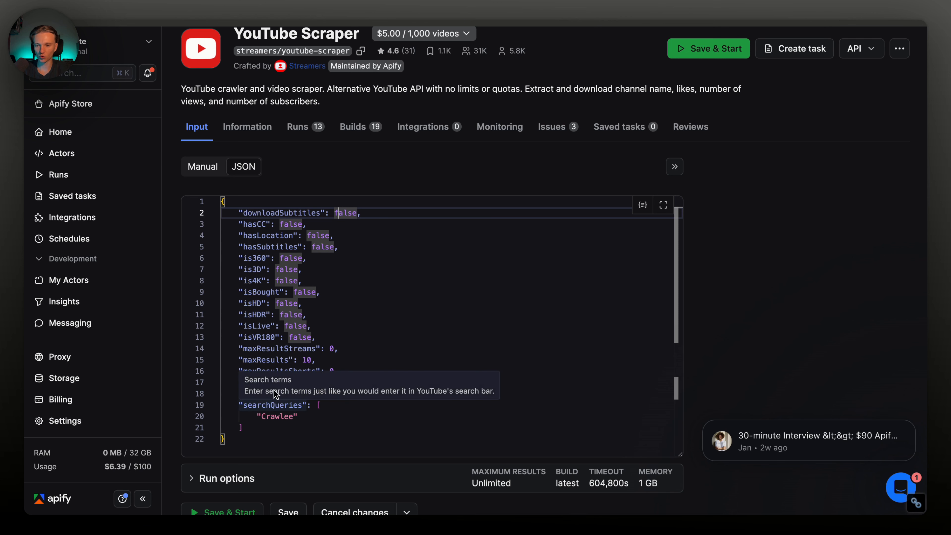
Return the actor input to the form view and inspect the Direct URLs and subtitle options
click(198, 166)
scroll(255, 307, down, 1)
scroll(263, 318, down, 3)
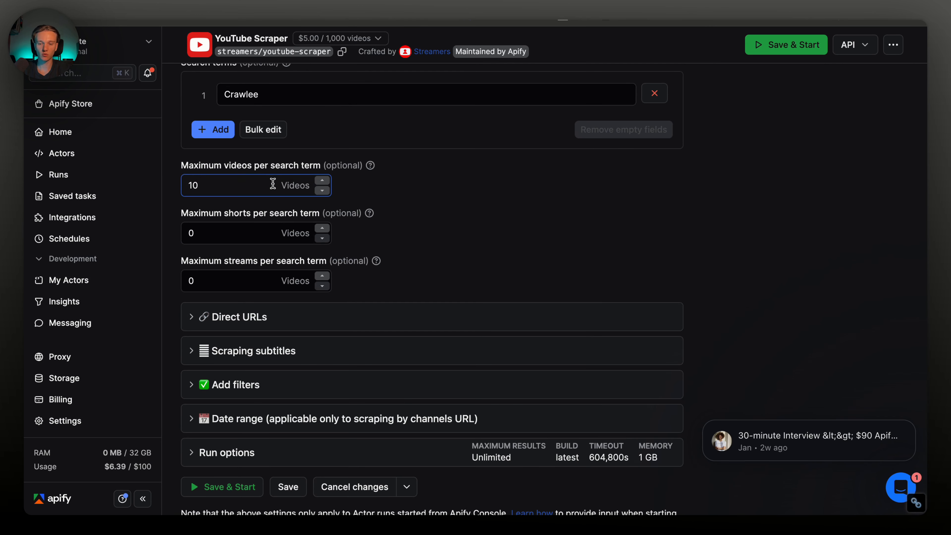
click(310, 316)
scroll(324, 345, down, 3)
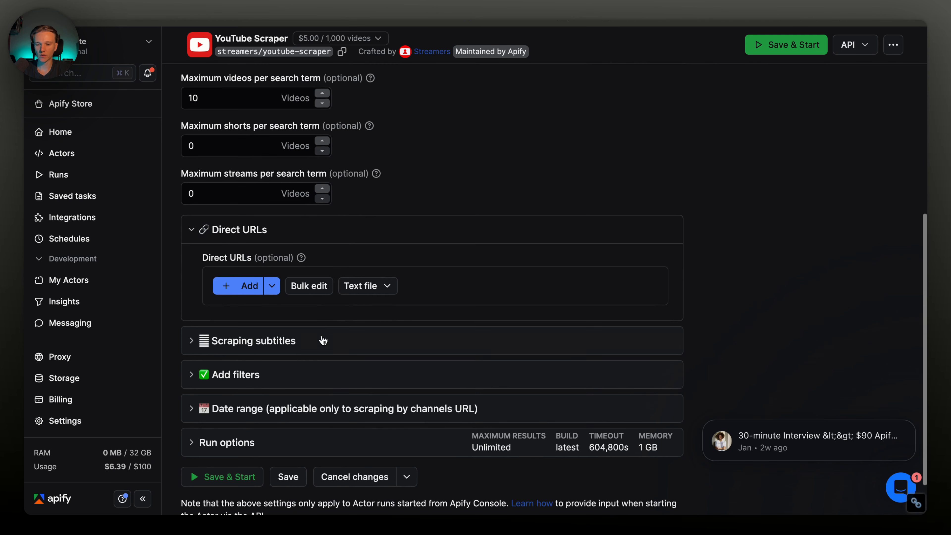
click(249, 236)
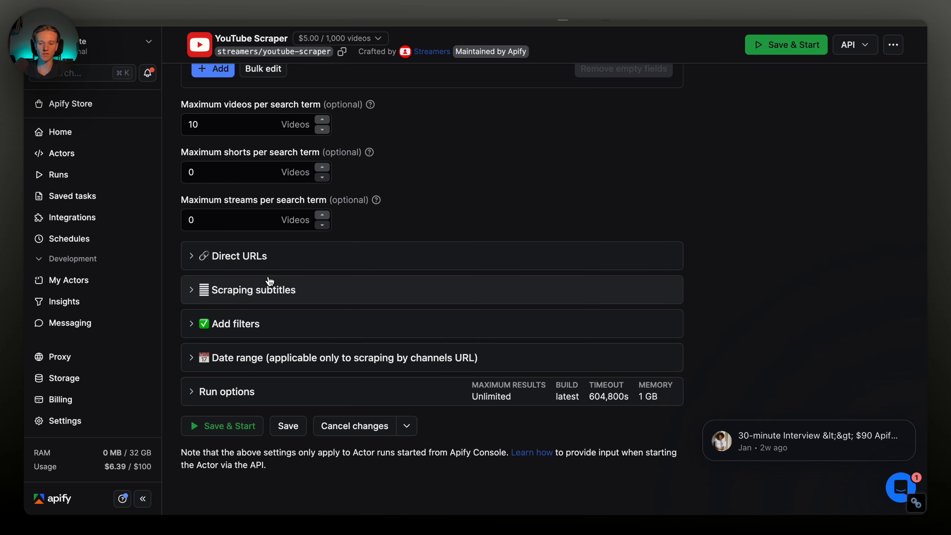
click(282, 292)
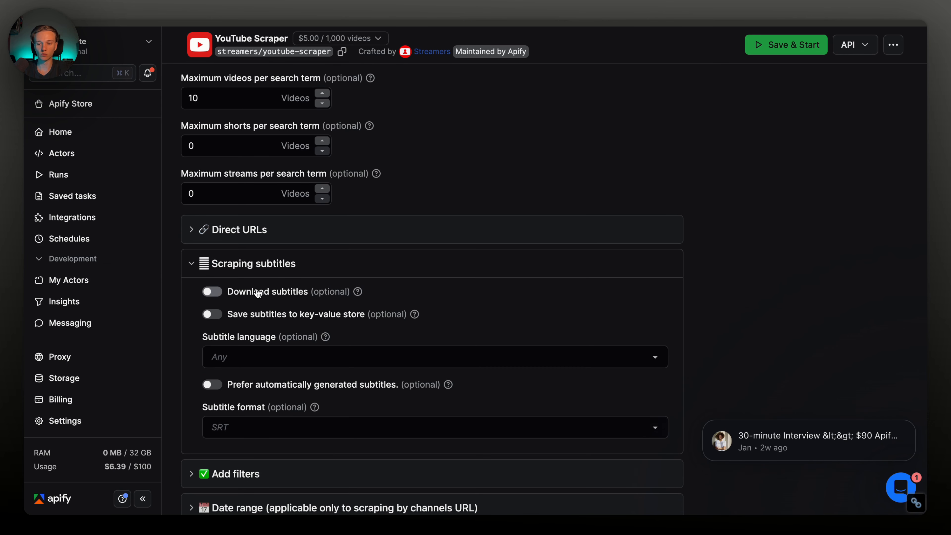
click(261, 262)
Sort results by view count and limit them to this month's uploads
click(258, 326)
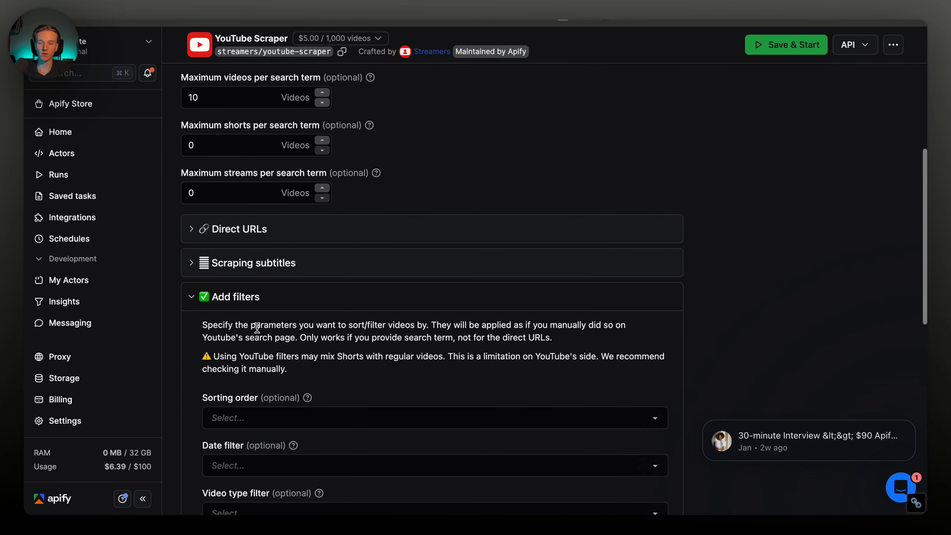
scroll(257, 328, down, 2)
click(247, 339)
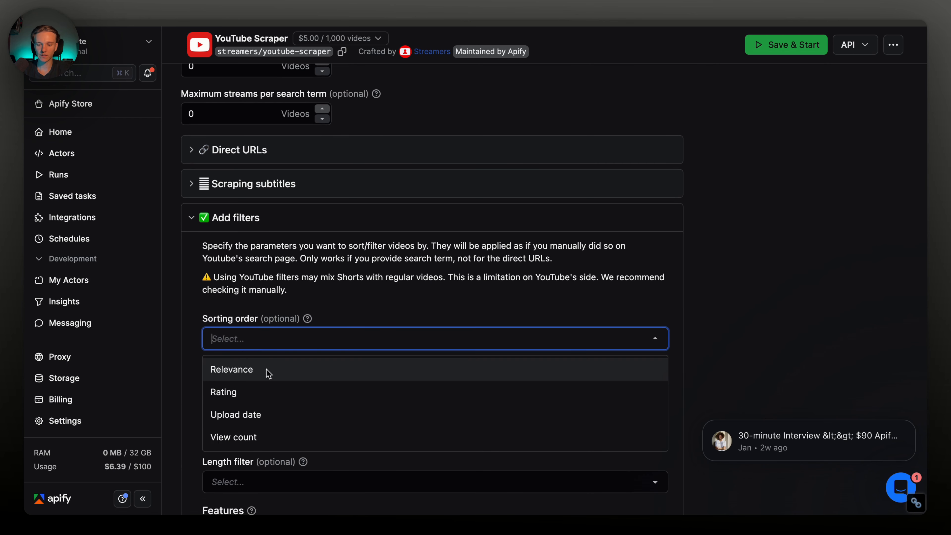
click(261, 436)
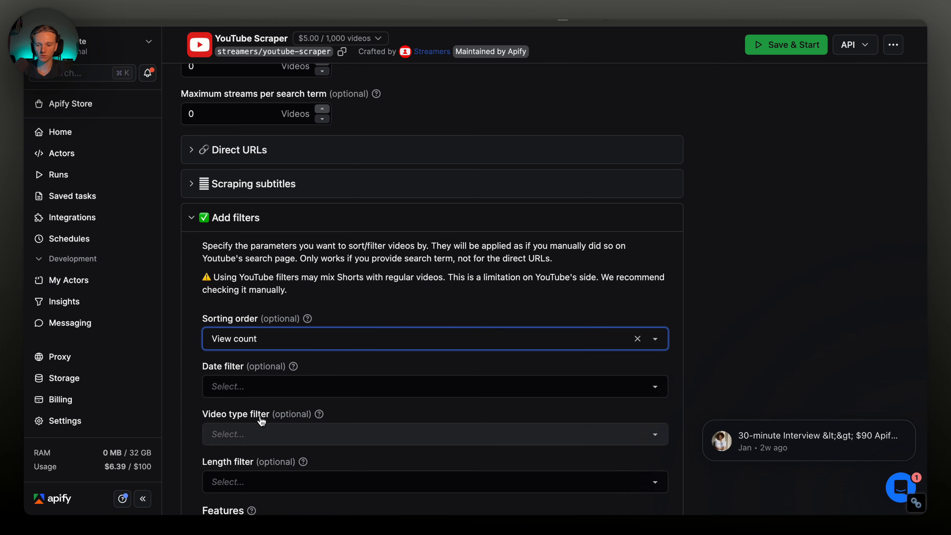
scroll(262, 360, down, 3)
click(261, 273)
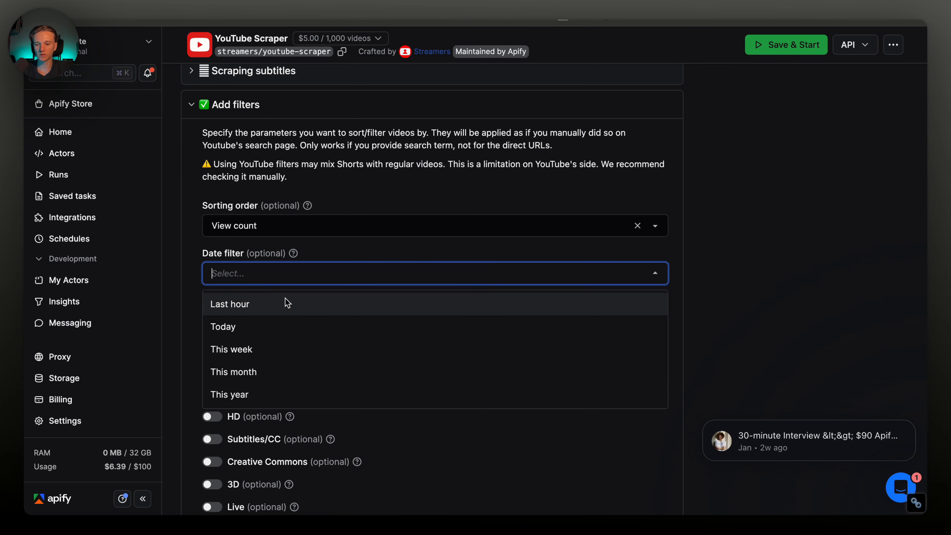
click(271, 372)
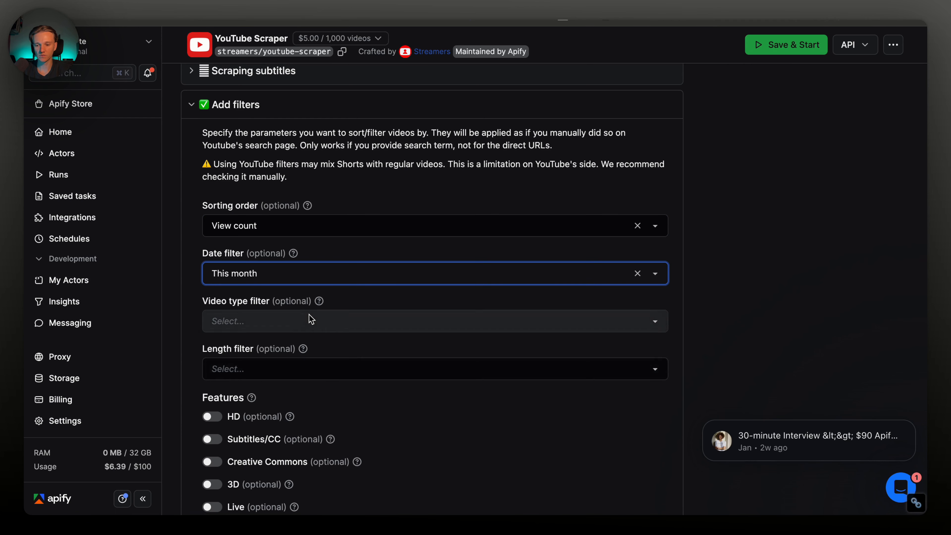
Restrict results to regular videos over 20 minutes long
click(371, 320)
click(309, 351)
click(335, 370)
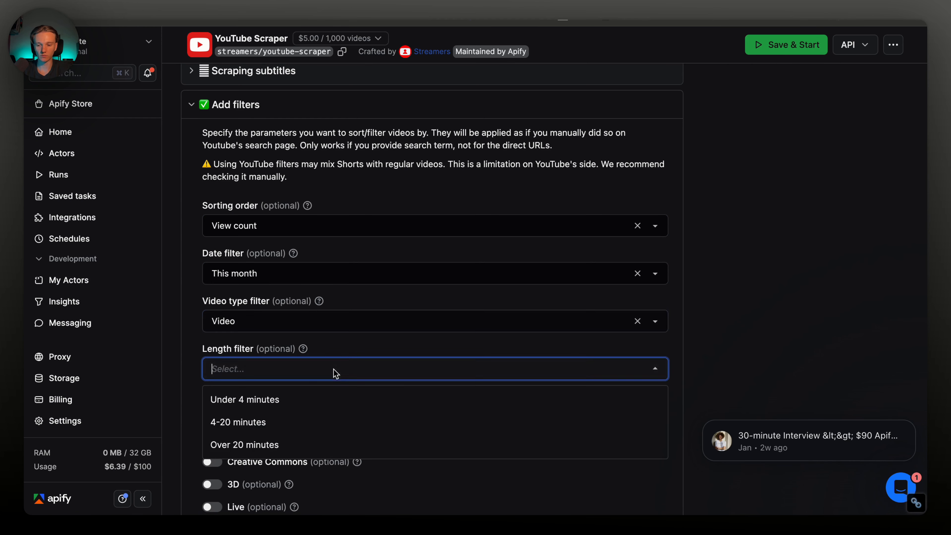
click(339, 444)
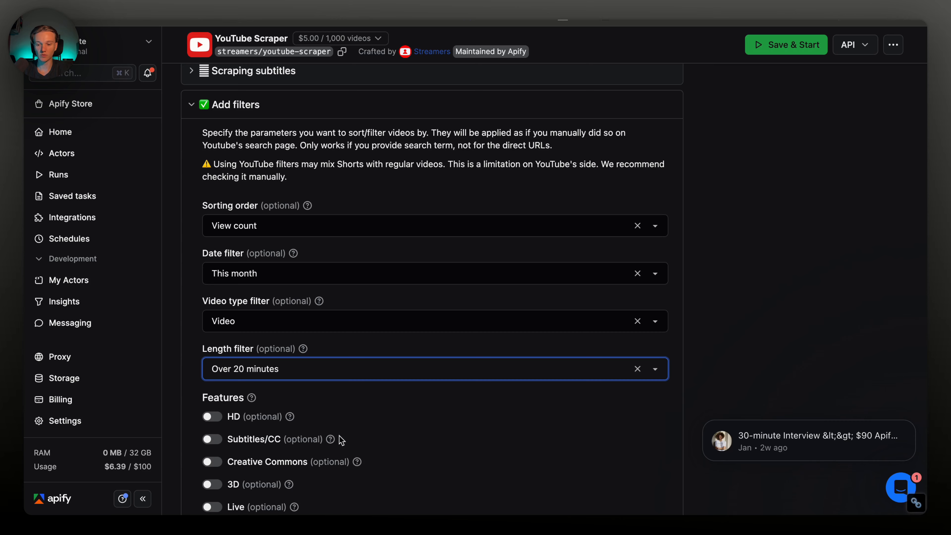
scroll(339, 435, up, 3)
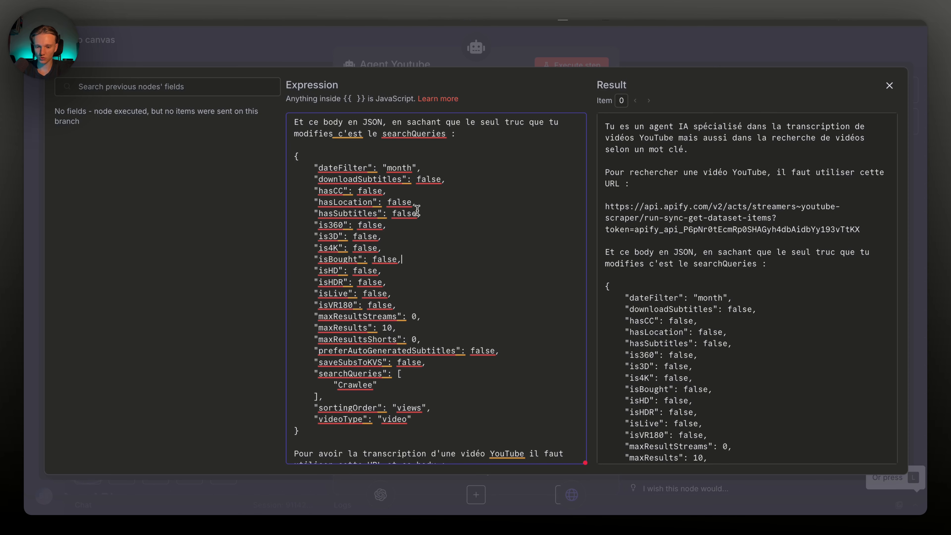
drag(396, 327, 344, 318)
click(401, 171)
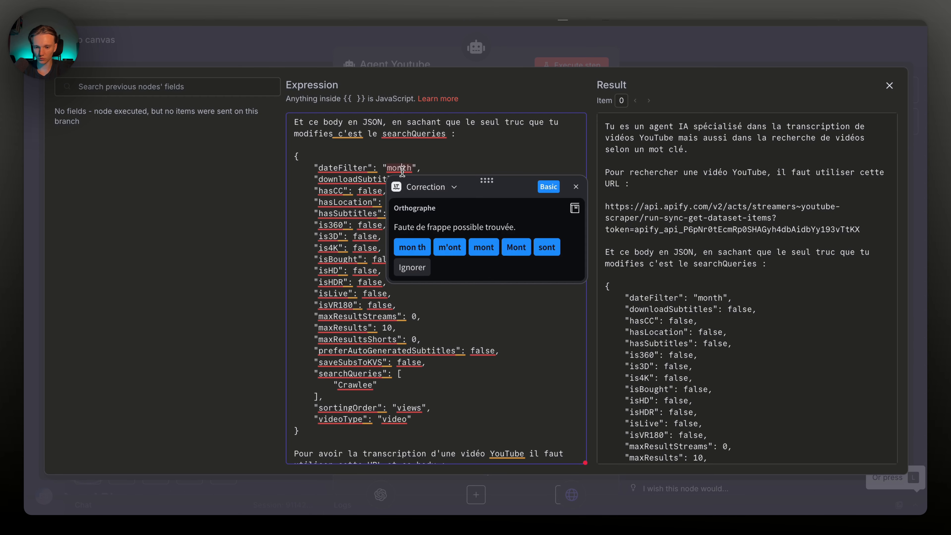
triple_click(399, 167)
double_click(350, 399)
triple_click(350, 405)
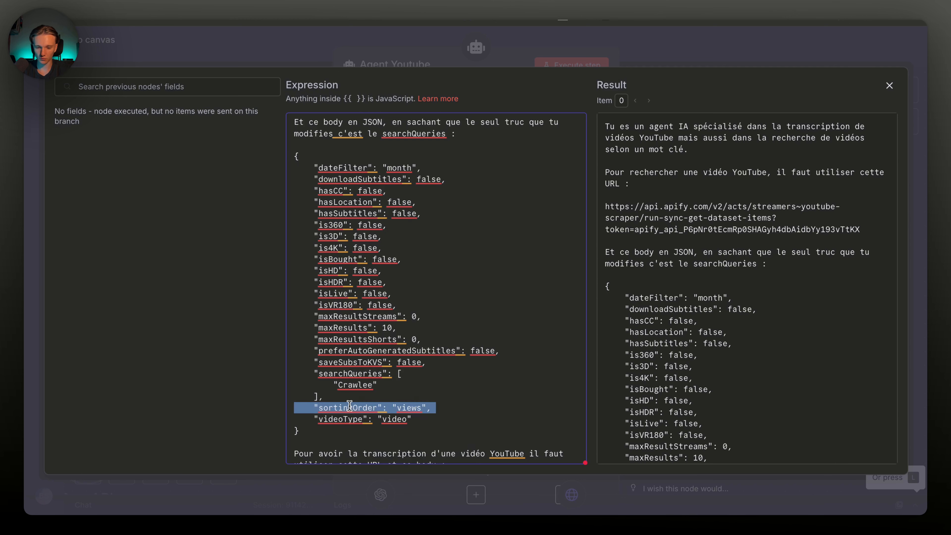
click(378, 389)
scroll(415, 382, down, 3)
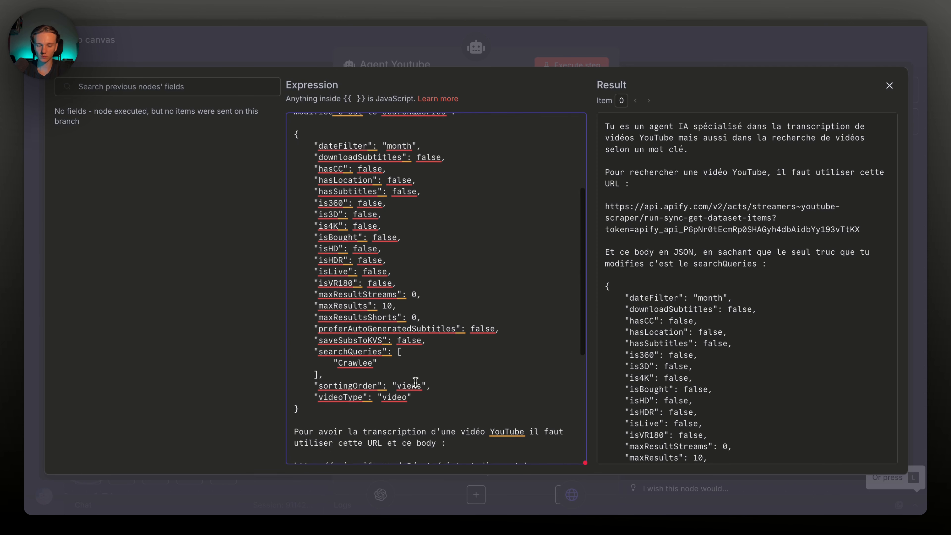
scroll(415, 383, up, 6)
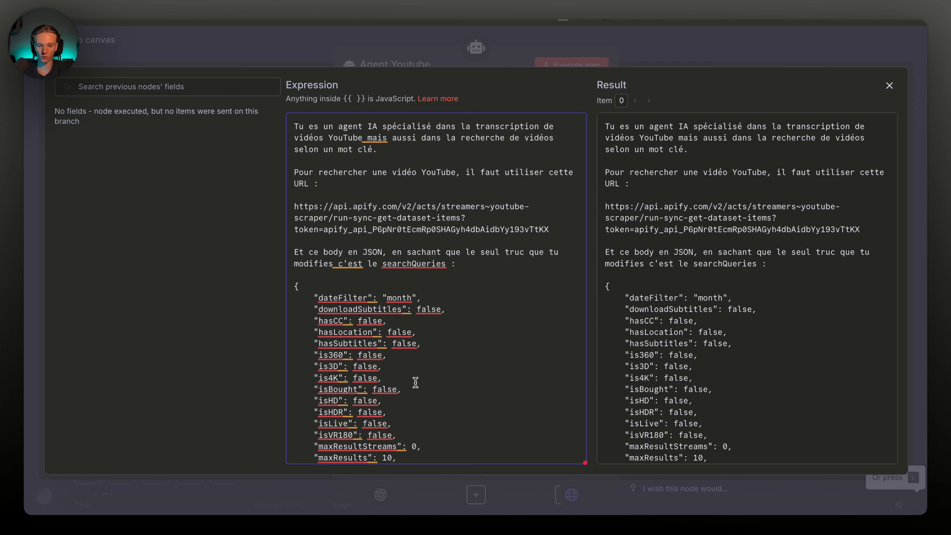
scroll(415, 382, down, 8)
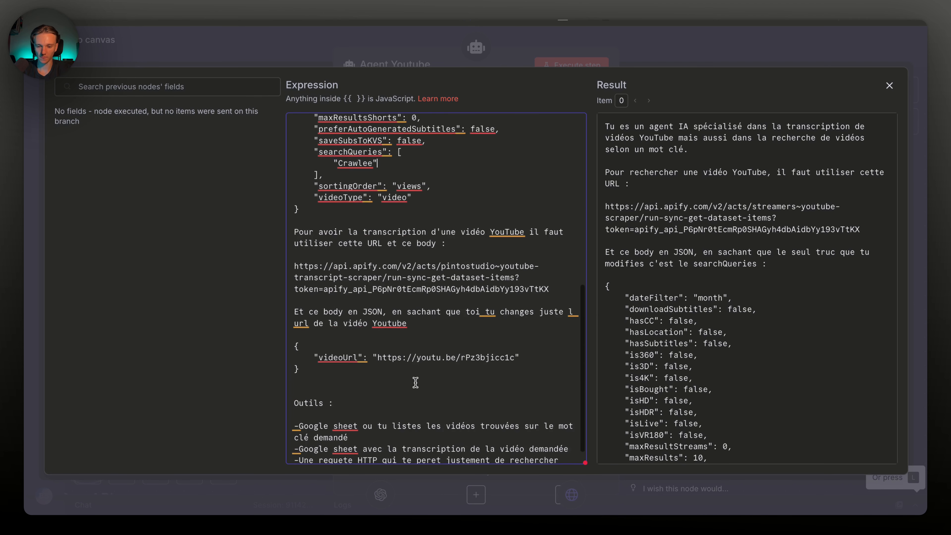
scroll(416, 382, down, 1)
scroll(402, 254, up, 8)
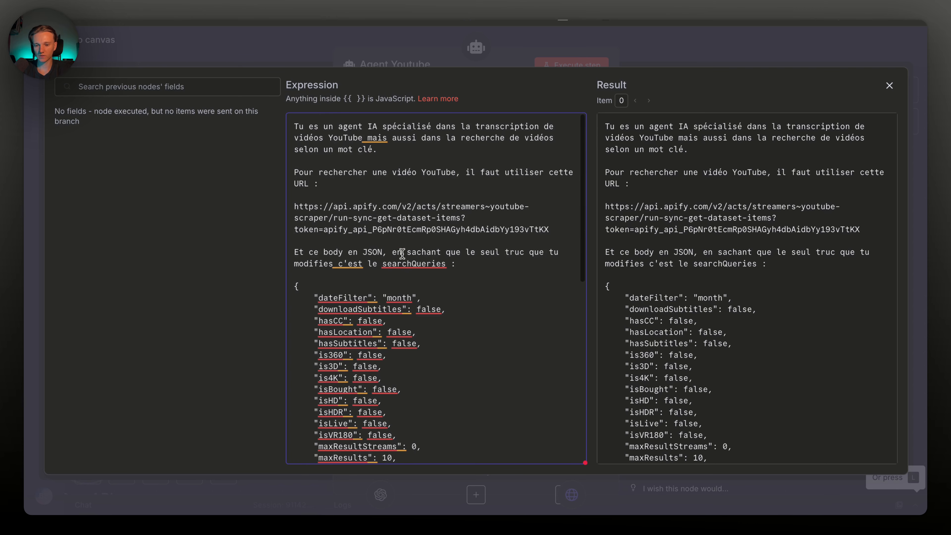
drag(566, 230, 324, 207)
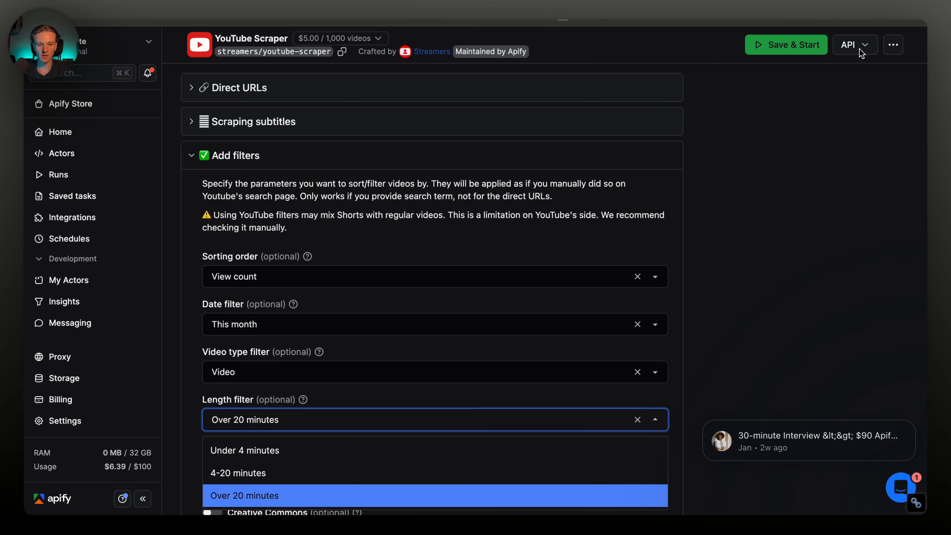
click(859, 49)
click(805, 100)
scroll(299, 305, down, 5)
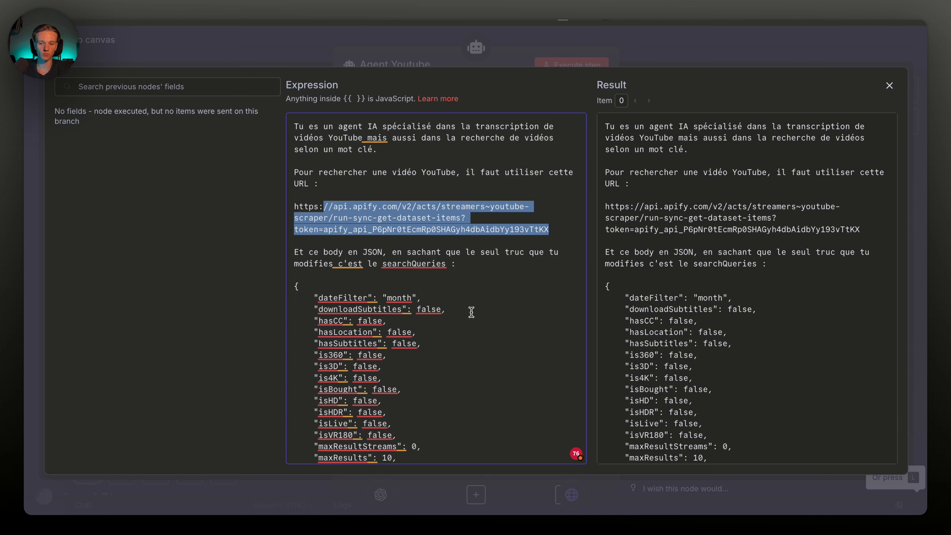
click(439, 247)
scroll(439, 247, down, 10)
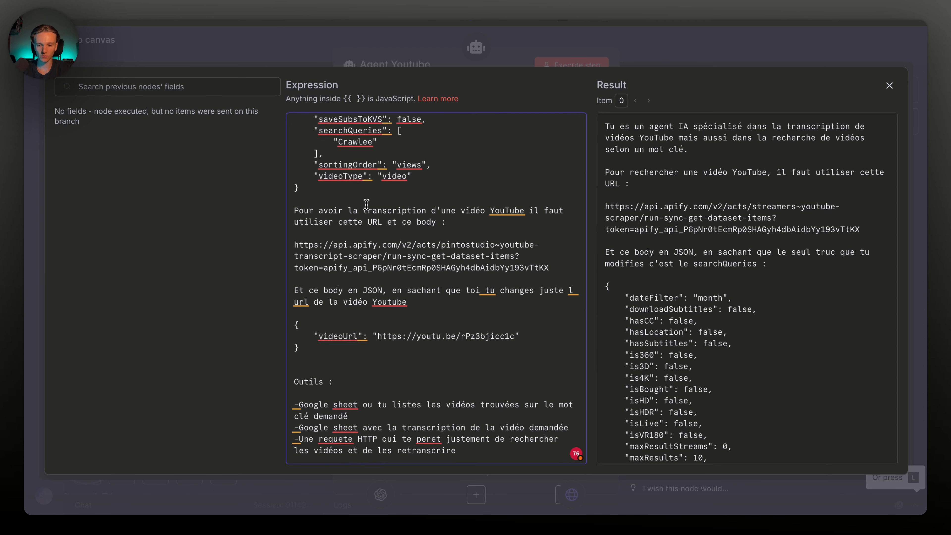
drag(295, 209, 543, 268)
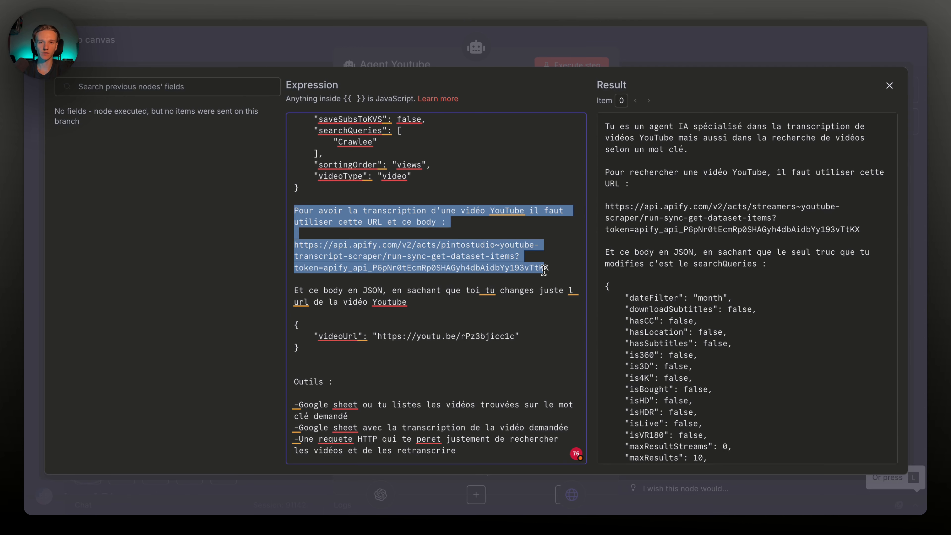
click(562, 263)
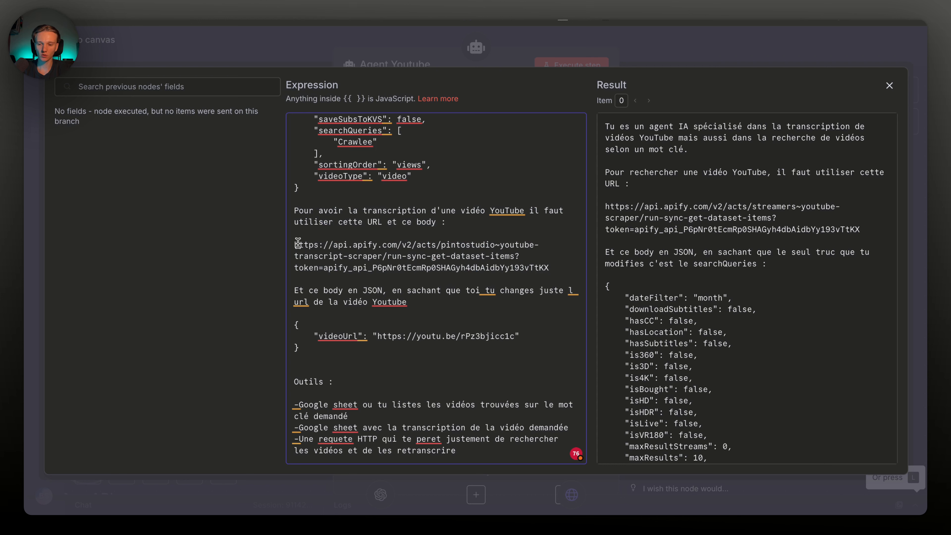
drag(298, 245, 510, 257)
double_click(424, 254)
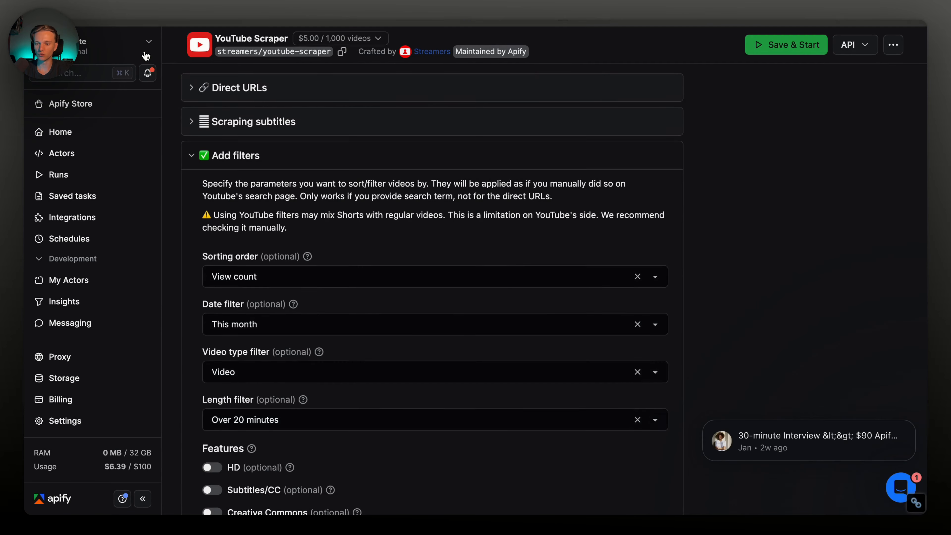
Open the Youtube Transcript Scraper actor and view its input JSON
click(62, 153)
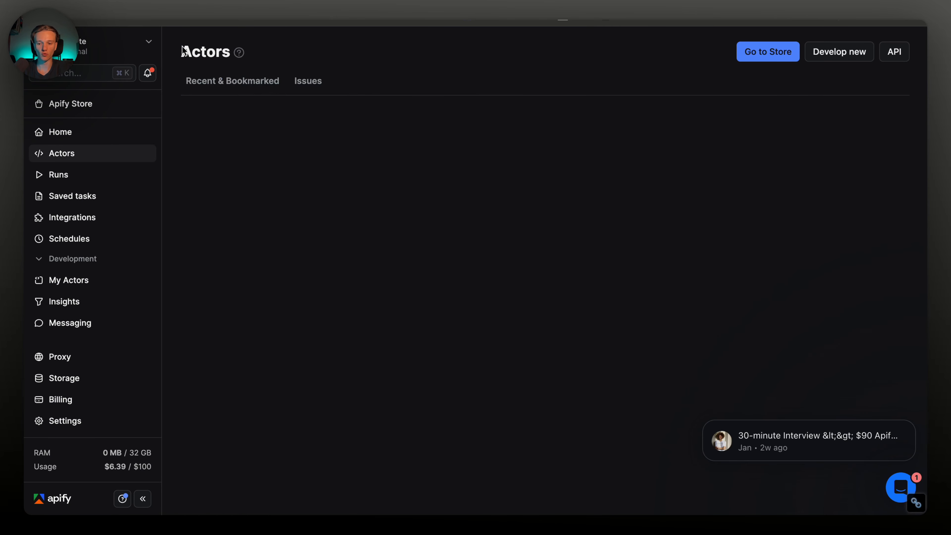
click(288, 218)
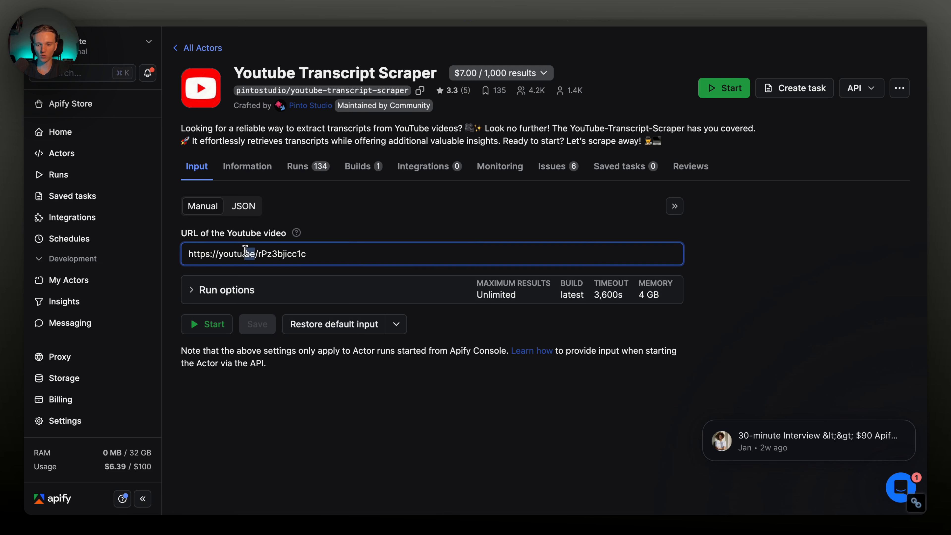
triple_click(250, 254)
click(243, 206)
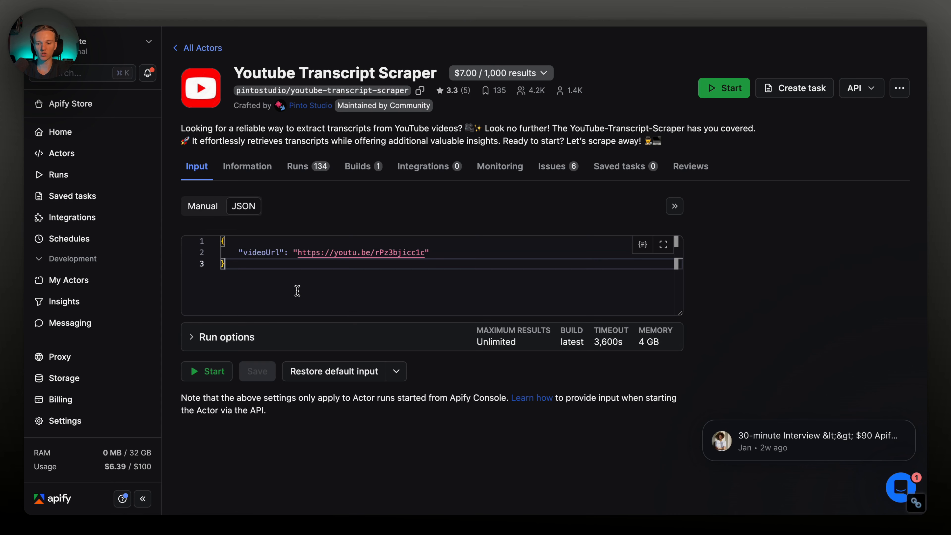
drag(297, 291, 214, 240)
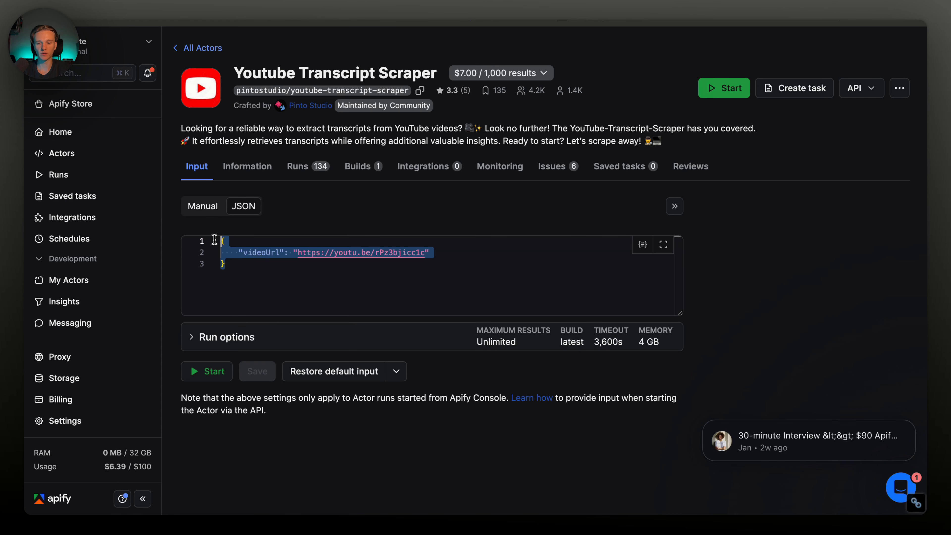
Show the transcript scraper's API endpoints and select the transcription URL paragraph
click(859, 89)
click(834, 144)
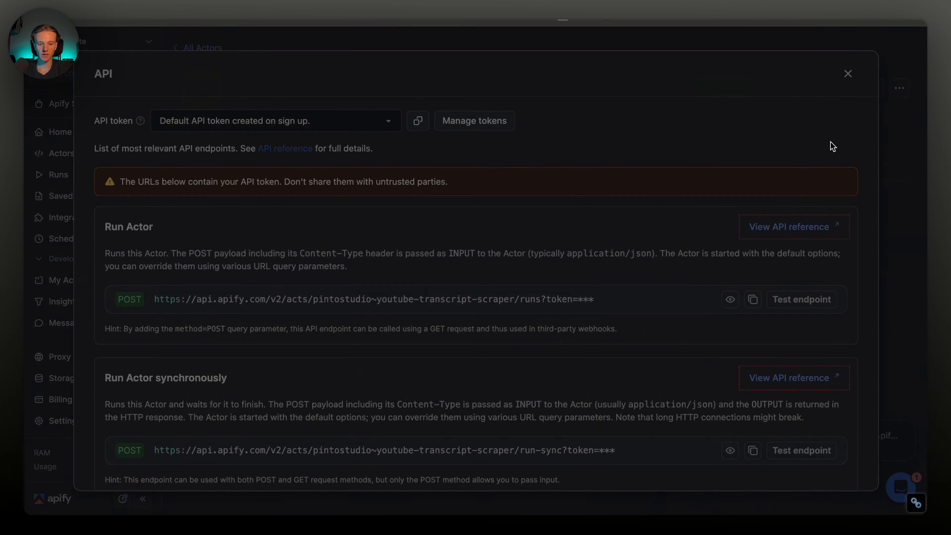
scroll(286, 312, down, 6)
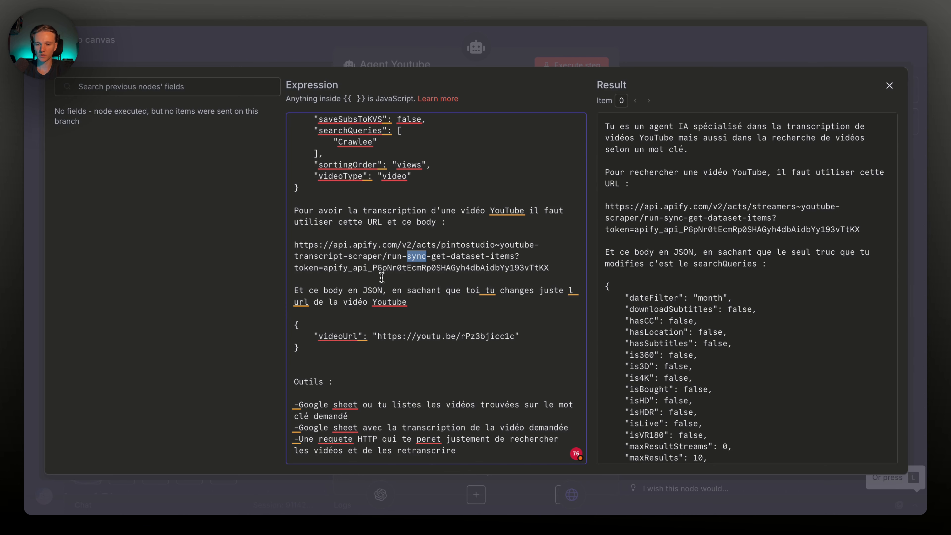
triple_click(369, 256)
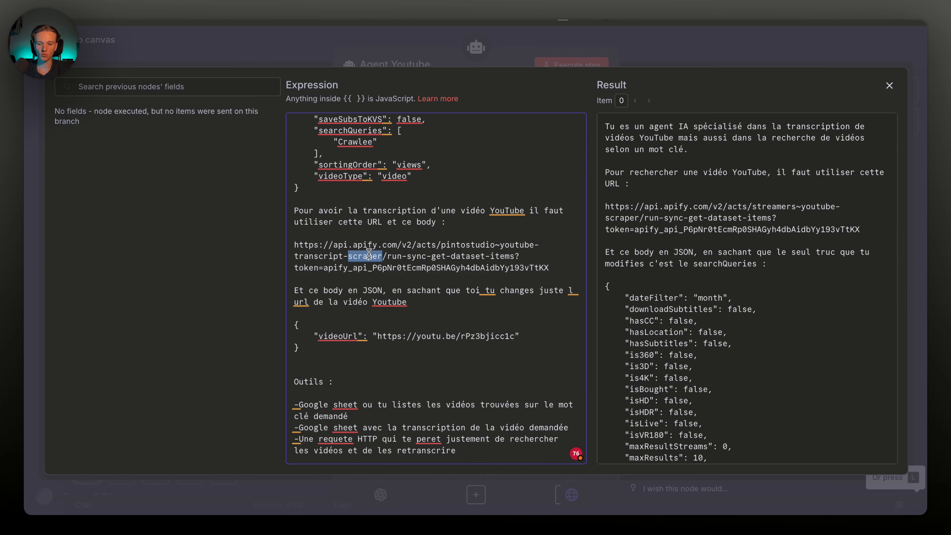
Check the transcription URL and videoUrl JSON body in the prompt, then close the editor
click(399, 262)
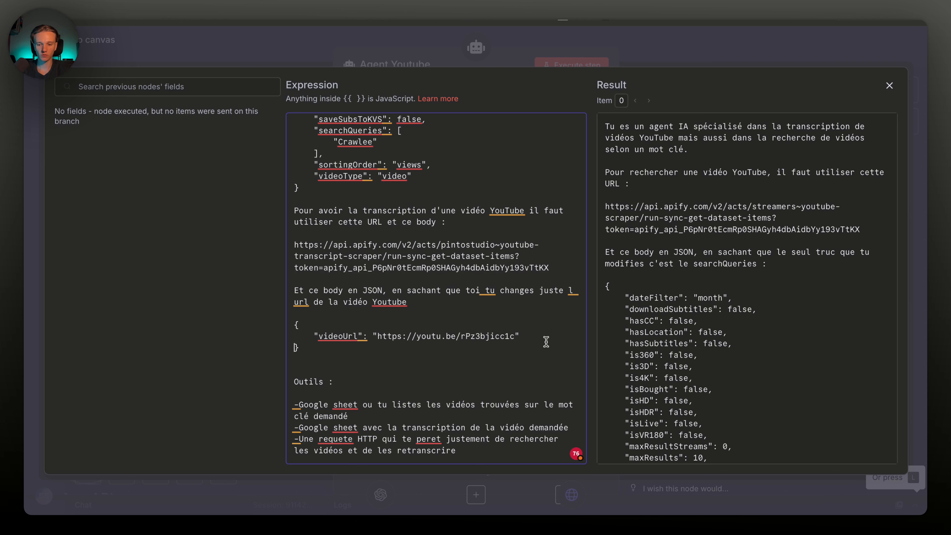
drag(544, 348, 294, 320)
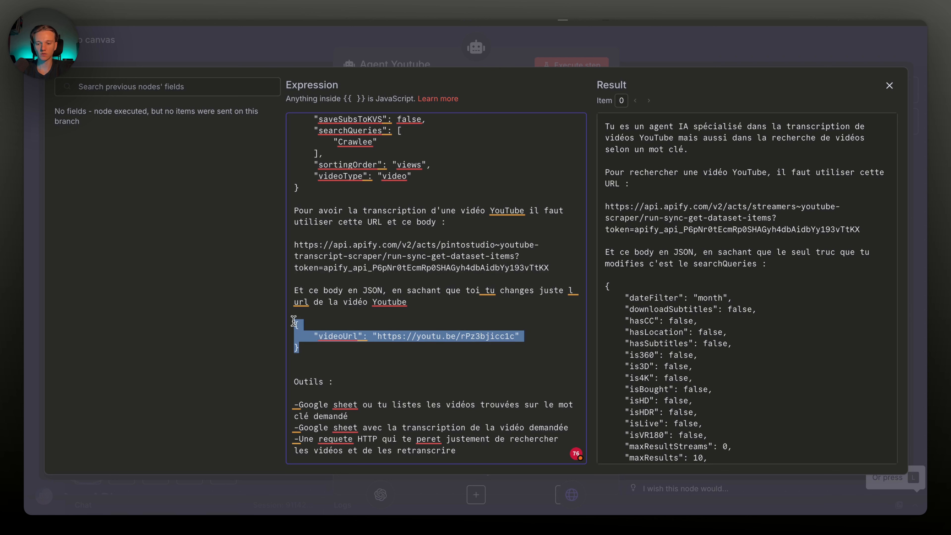
click(424, 369)
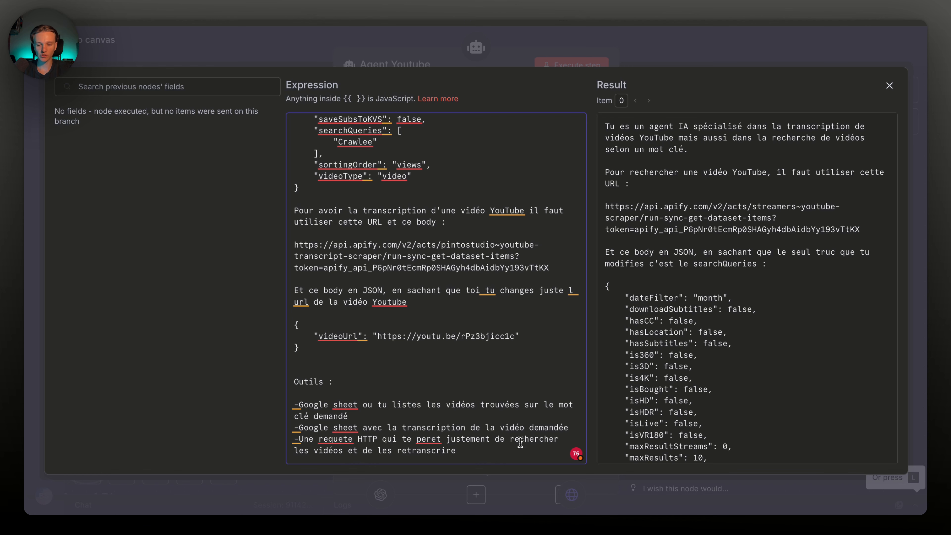
click(669, 65)
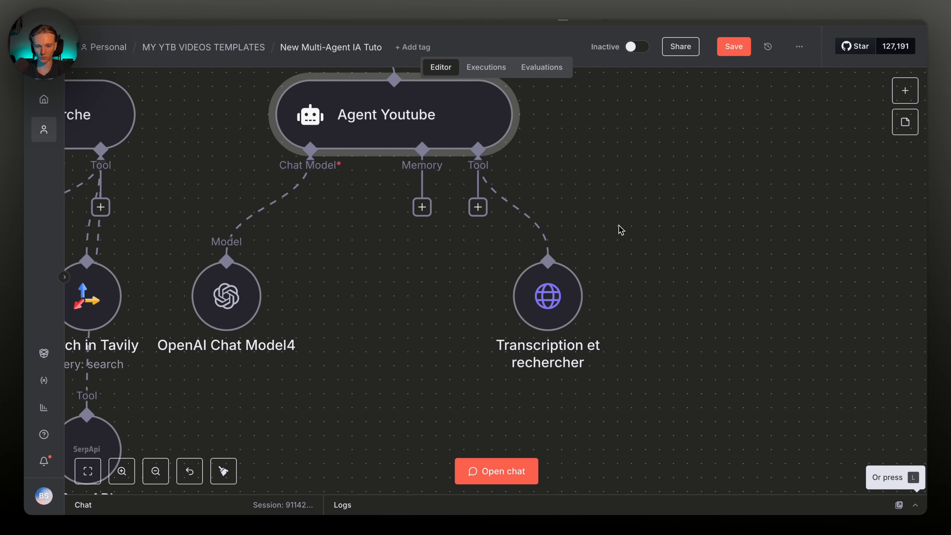
Add a Google Sheets Tool to the Youtube agent via a 'googl' search
scroll(549, 239, down, 2)
mouse_move(613, 241)
mouse_down()
mouse_move(600, 242)
mouse_move(627, 242)
mouse_up()
click(481, 144)
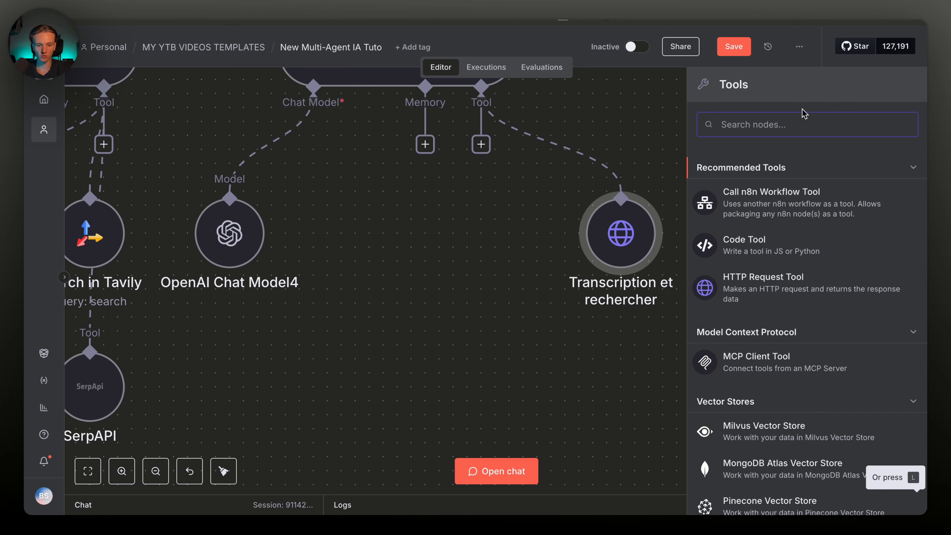
text(googl)
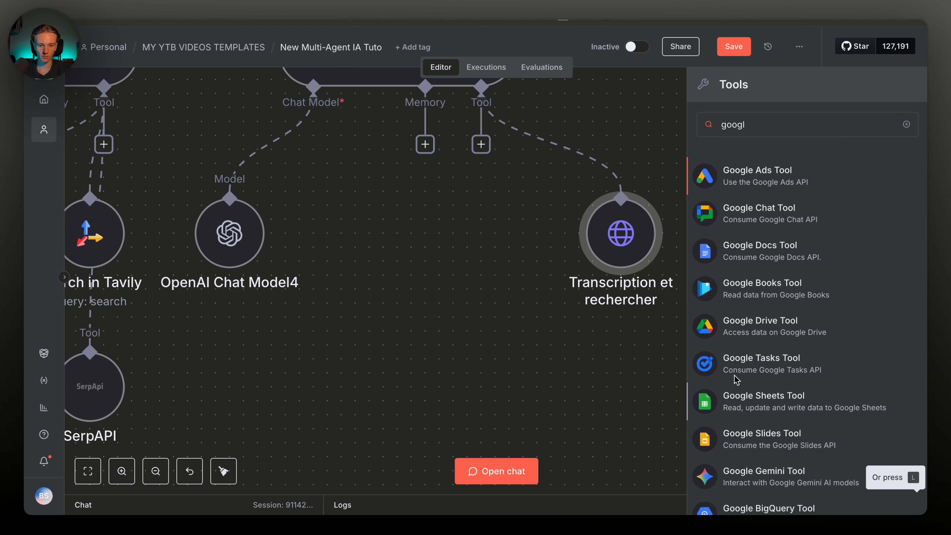
click(736, 386)
Duplicate the Google Sheets node, arrange the Youtube agent's tool nodes, and save
key(ctrl+c)
key(ctrl+v)
drag(570, 223, 690, 329)
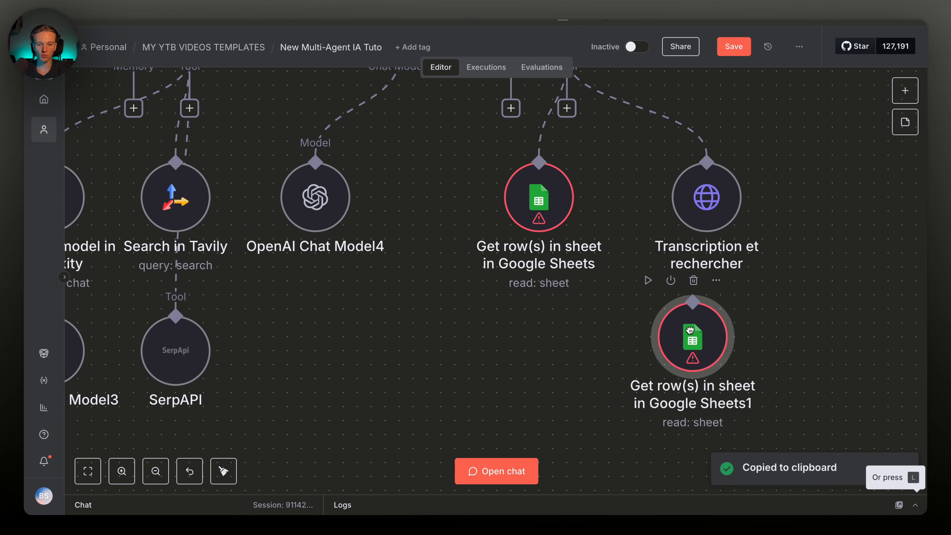
drag(690, 330, 703, 330)
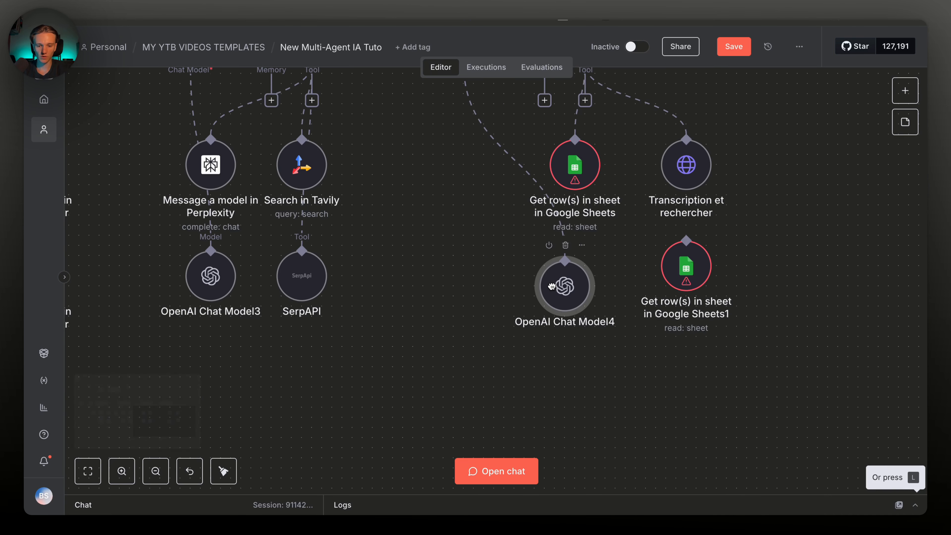
drag(556, 286, 560, 280)
scroll(563, 281, up, 1)
drag(547, 184, 741, 367)
drag(592, 321, 482, 321)
click(729, 48)
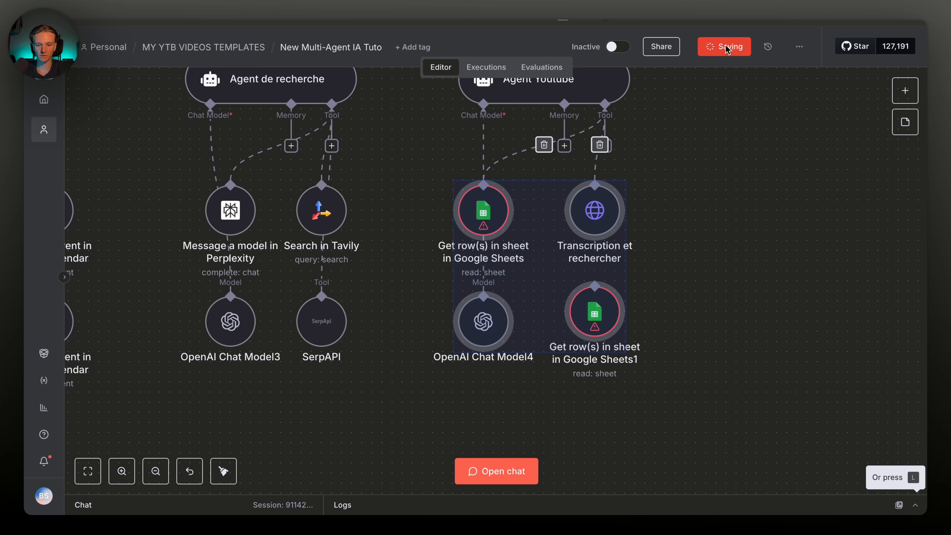
scroll(719, 255, left, 1)
click(720, 255)
Rename the two Sheets nodes to Transcription and Recherche de vidéos
click(518, 234)
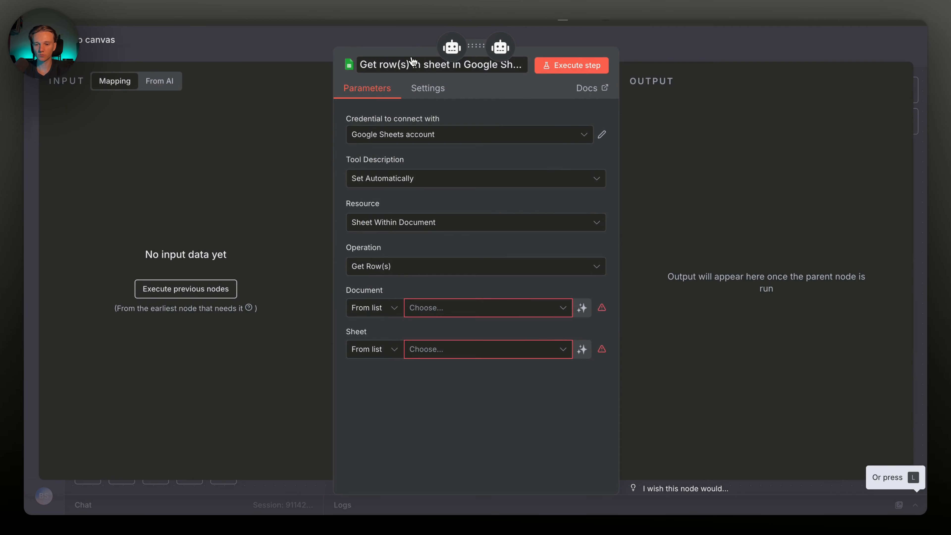
click(411, 65)
text(Tr)
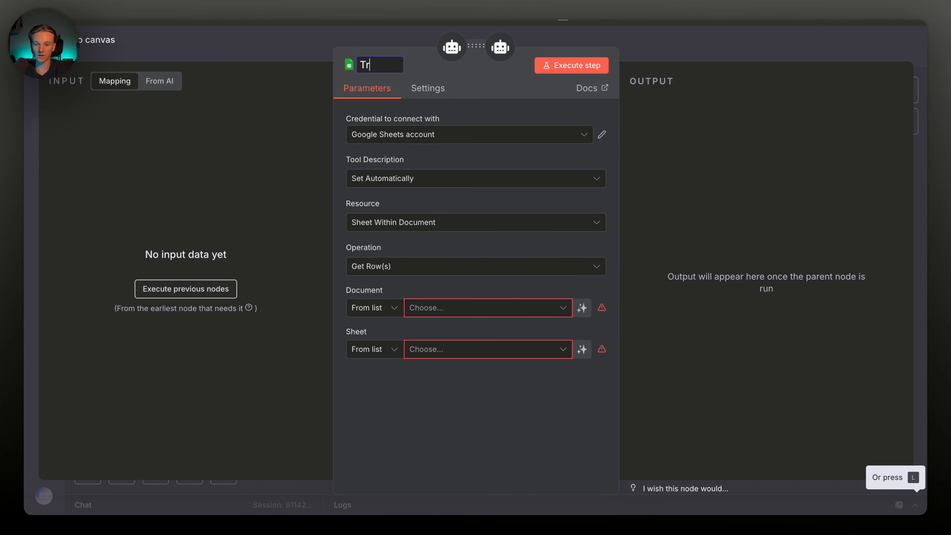
text(anscription)
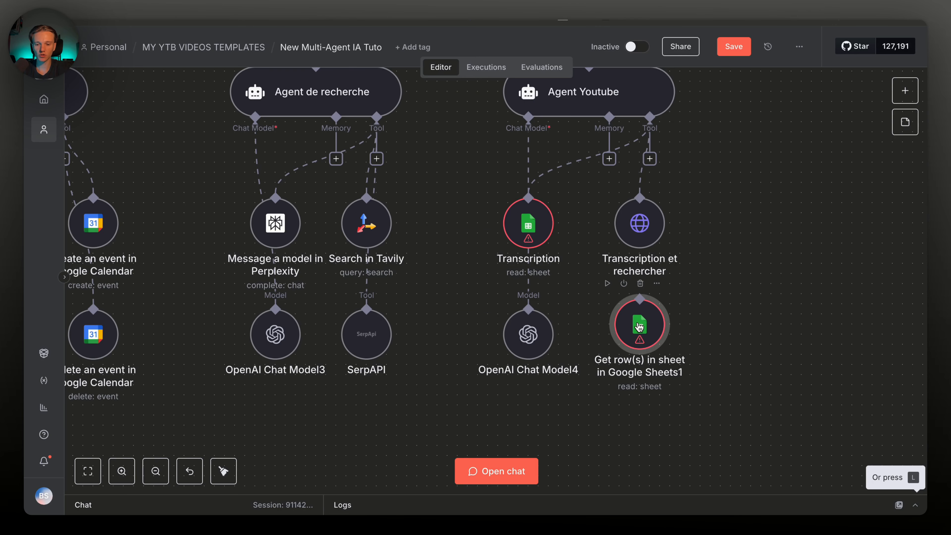
double_click(640, 323)
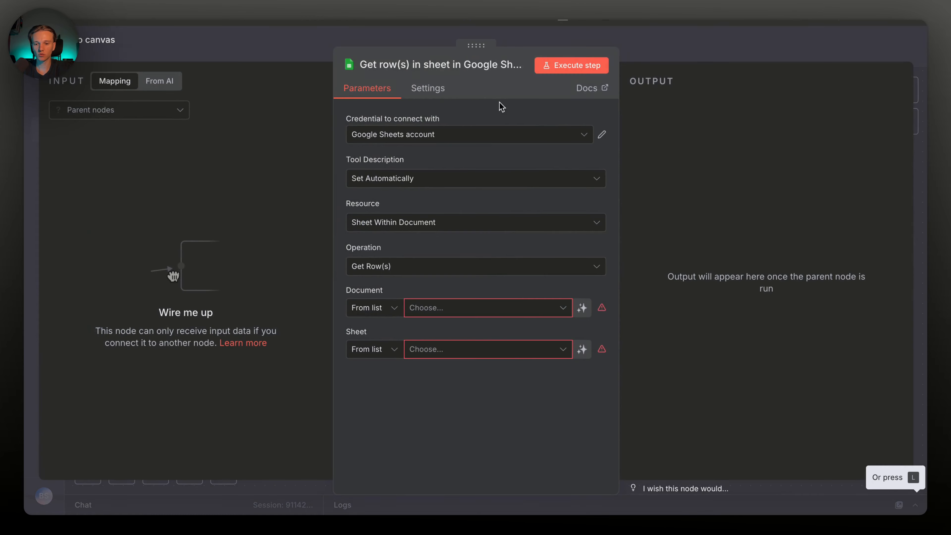
click(481, 68)
text(Re)
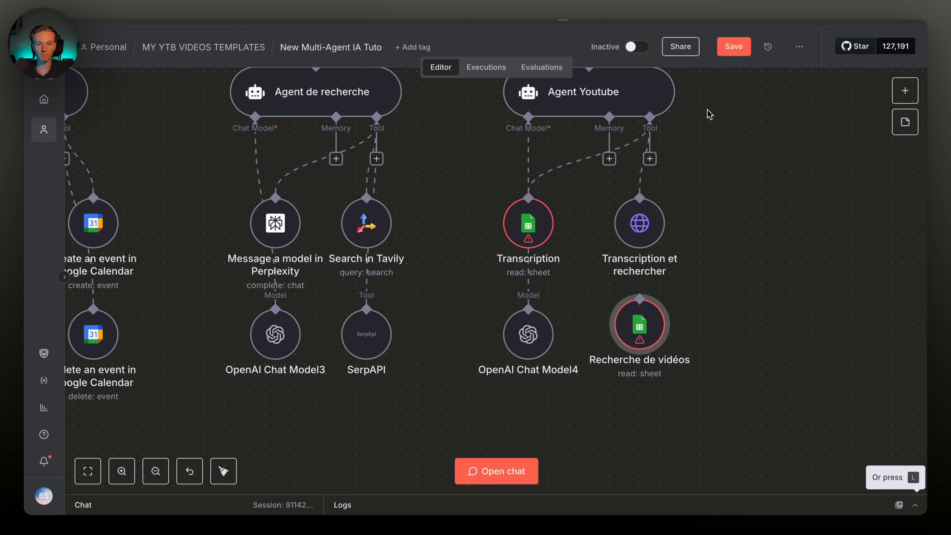
Nudge Recherche de vidéos into place, save the workflow, and view the spreadsheet
scroll(602, 329, left, 3)
scroll(603, 329, right, 1)
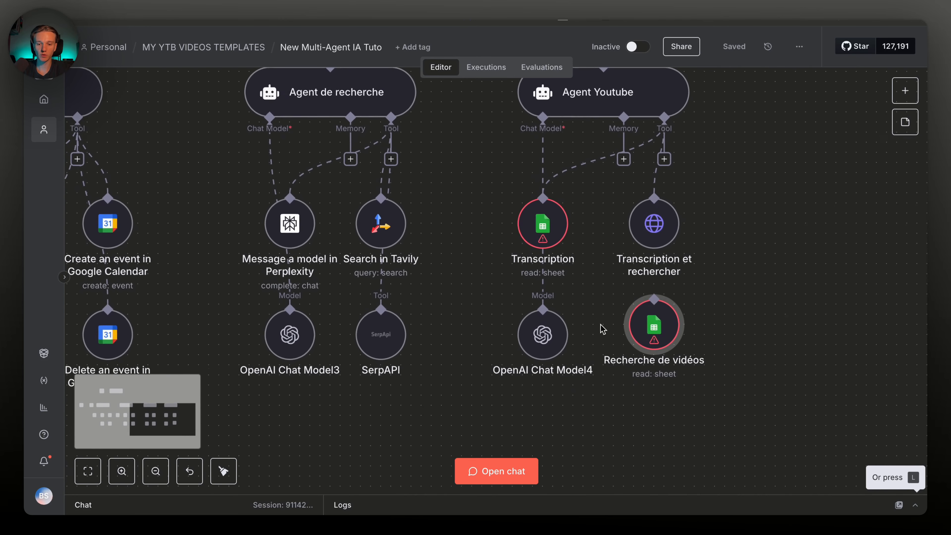
scroll(603, 330, up, 1)
scroll(603, 329, down, 1)
drag(668, 348, 673, 358)
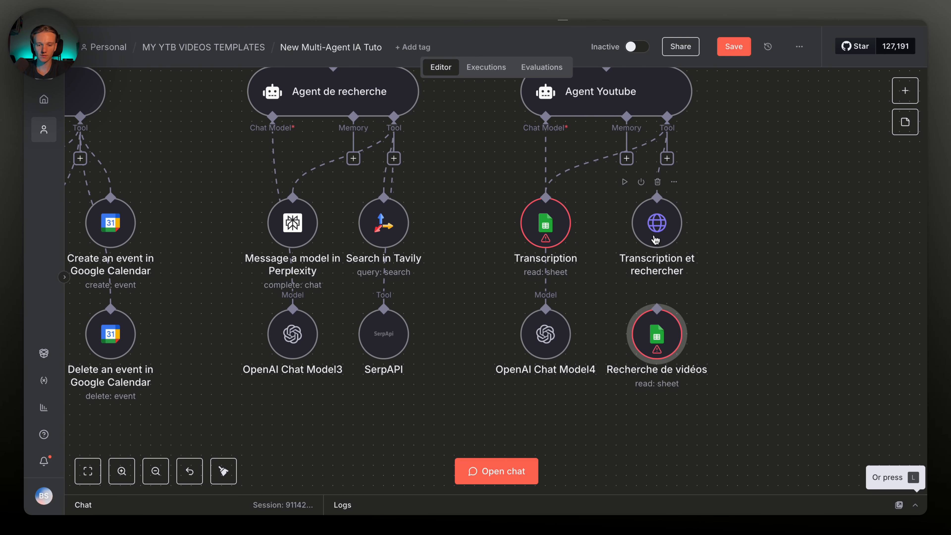
click(734, 46)
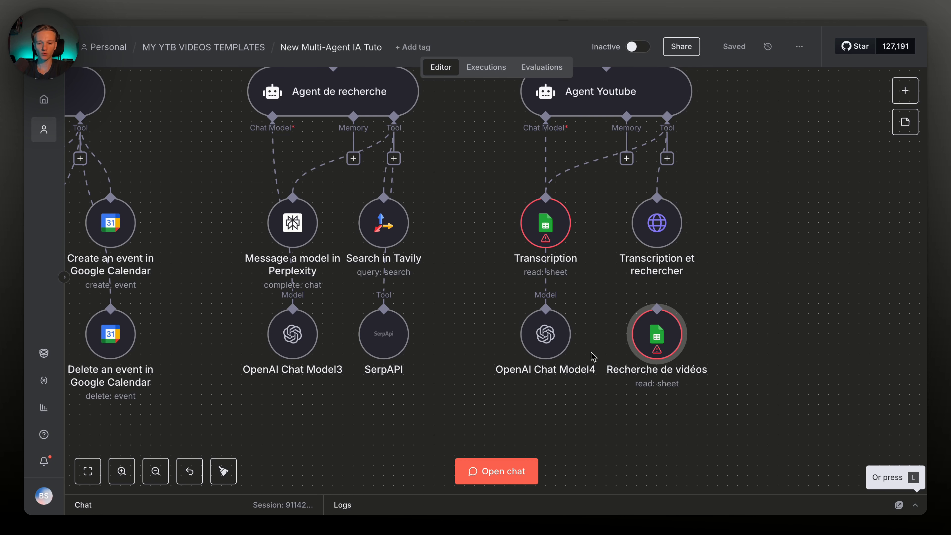
scroll(593, 356, left, 3)
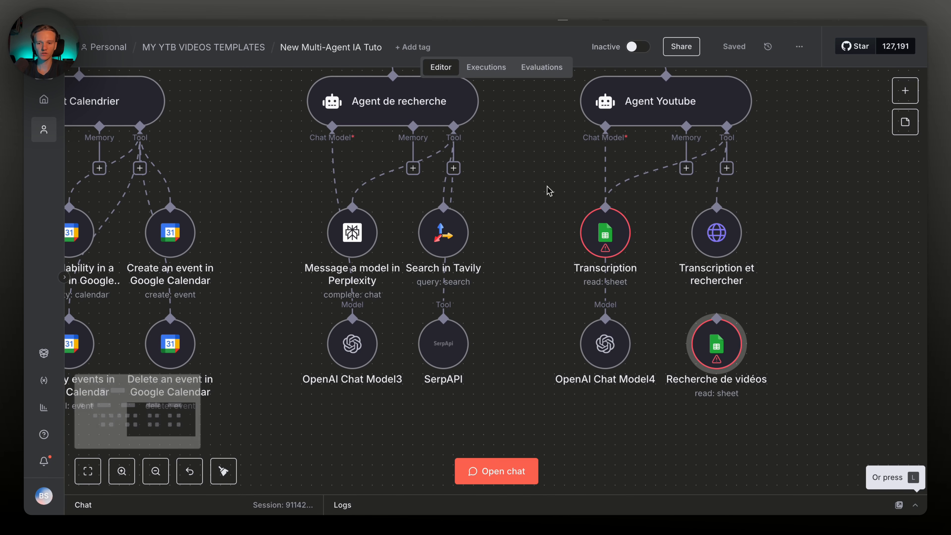
click(397, 21)
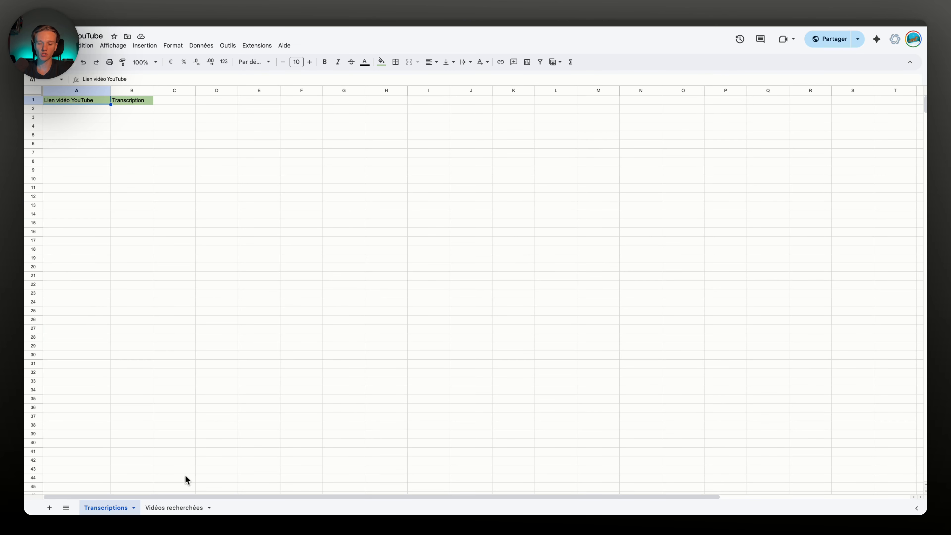
double_click(171, 508)
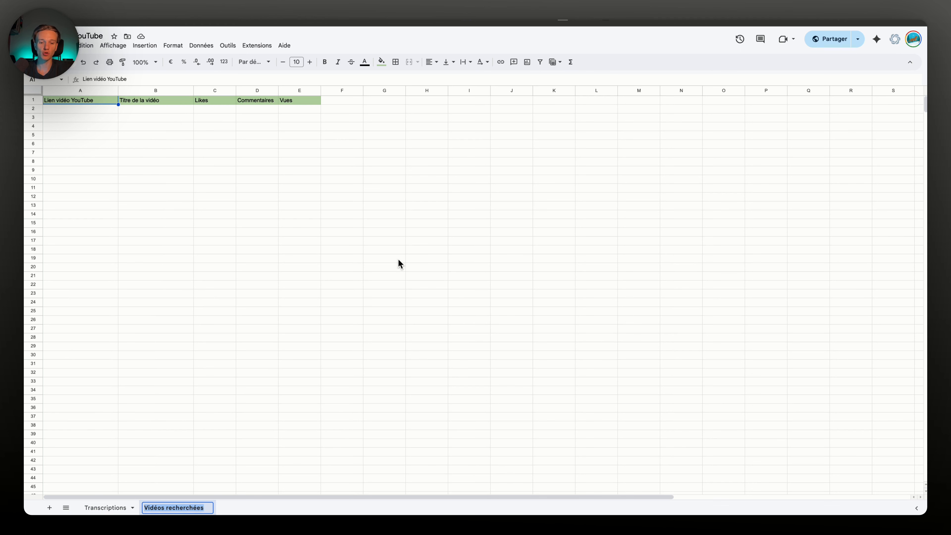
drag(387, 242, 75, 109)
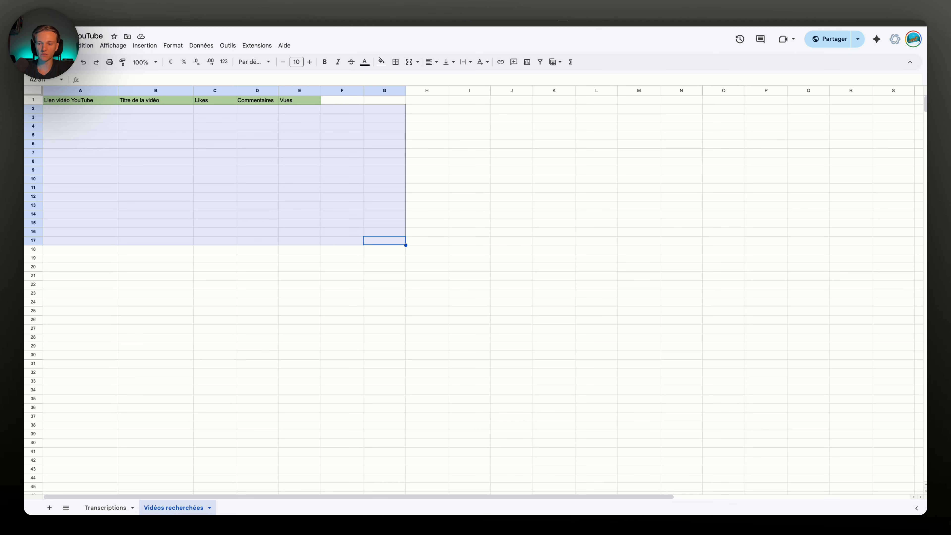
click(86, 46)
click(477, 293)
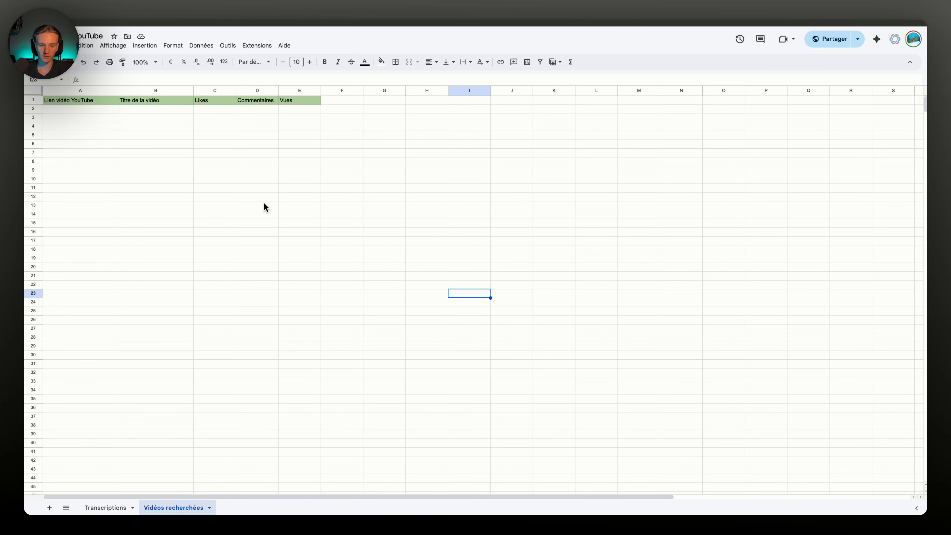
click(105, 507)
click(176, 508)
click(112, 508)
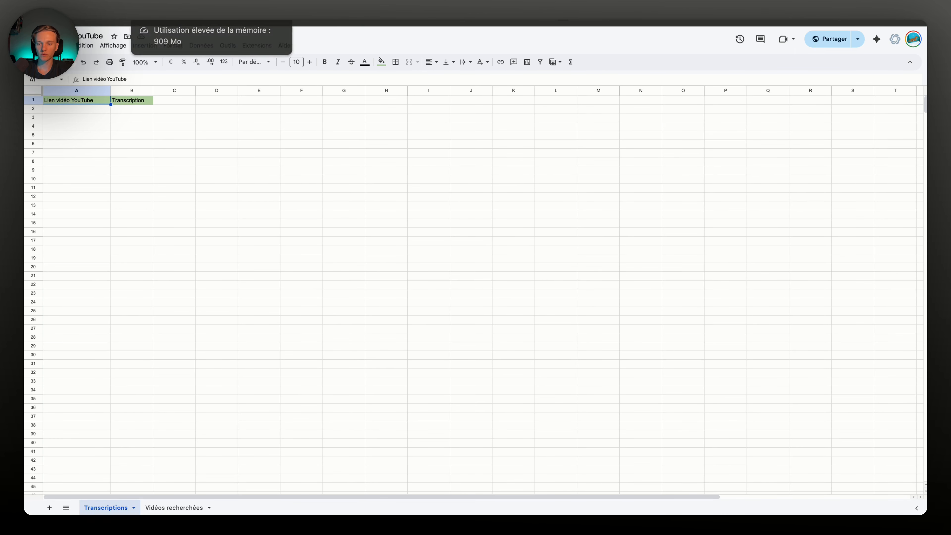
click(216, 21)
Point the Transcription node at the Vidéos YouTube document's Transcriptions sheet
click(307, 21)
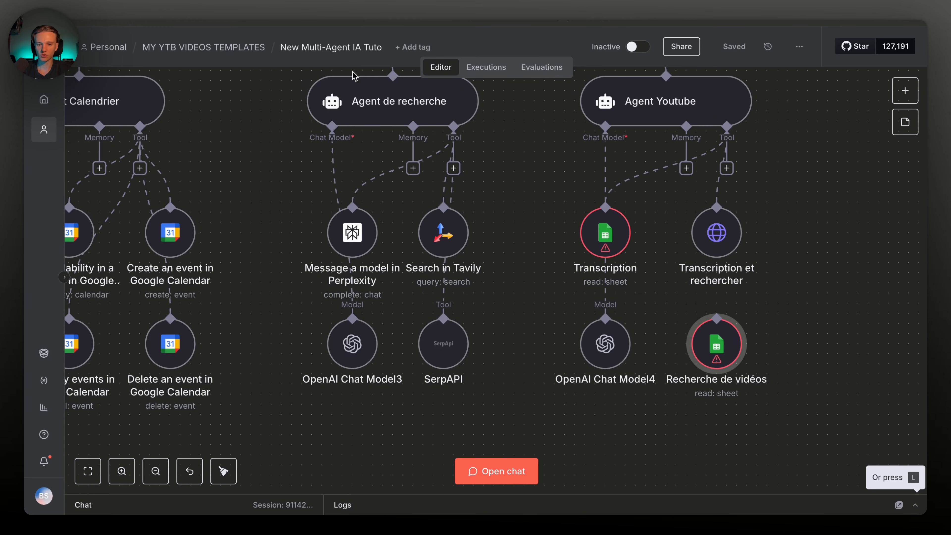
scroll(837, 426, right, 2)
click(549, 234)
double_click(551, 236)
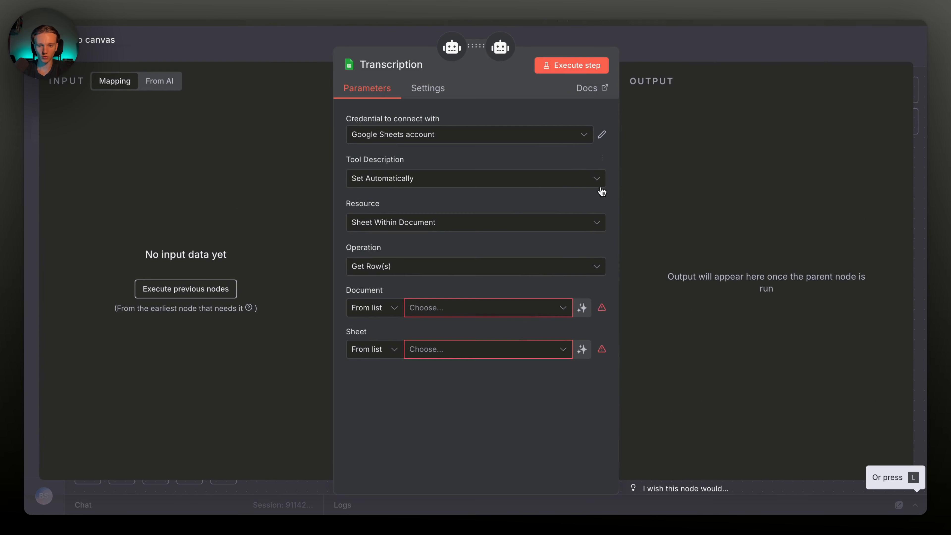
click(464, 308)
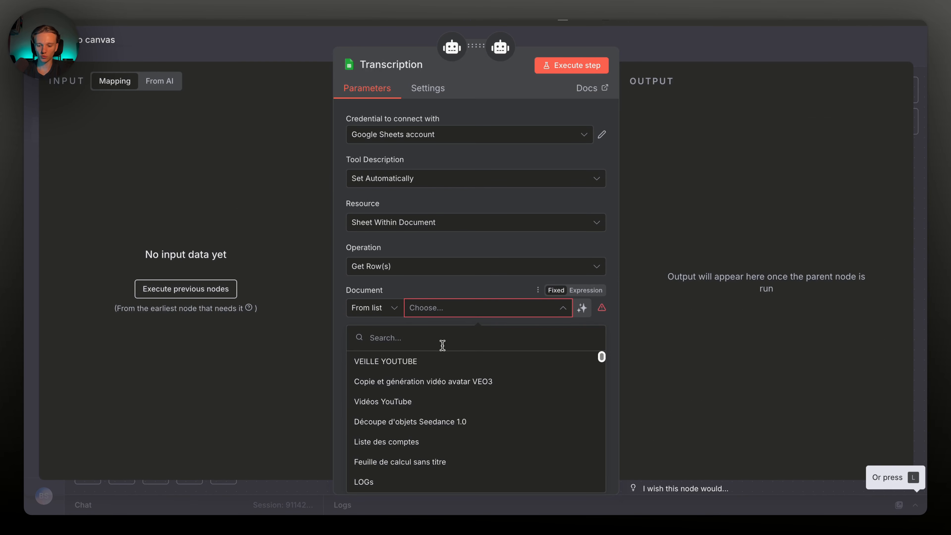
text(vidéo)
click(153, 21)
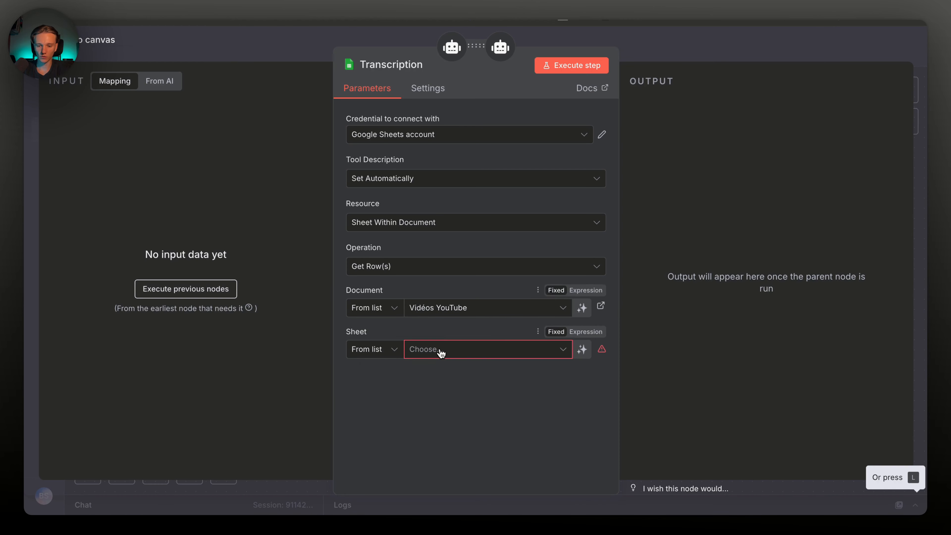
click(441, 350)
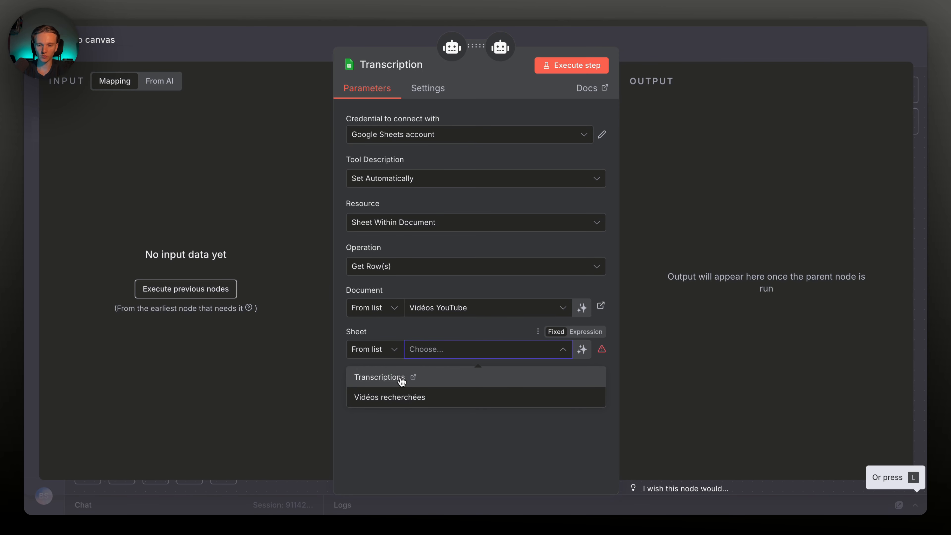
click(411, 377)
Set the operation to Append Row with model-defined Lien vidéo YouTube and Transcription values
click(456, 273)
scroll(431, 307, down, 2)
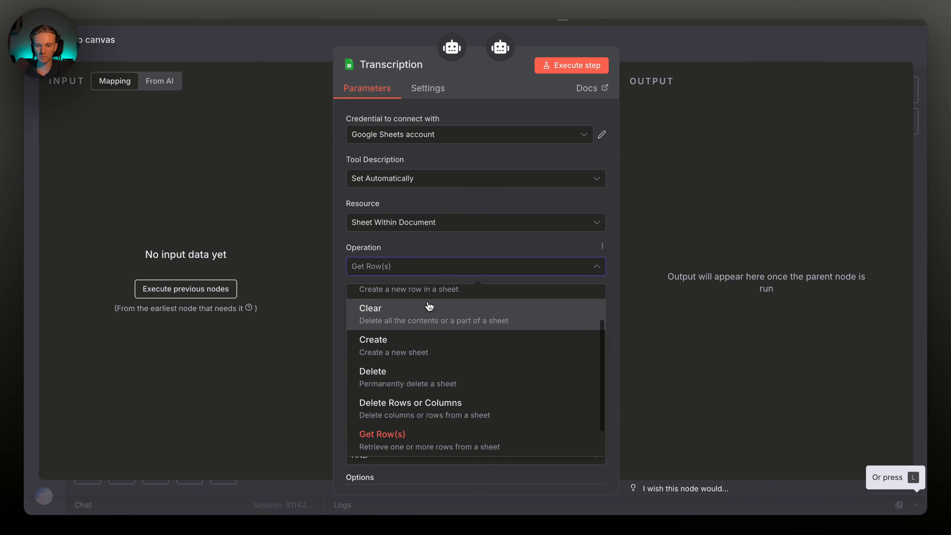
scroll(433, 322, up, 2)
click(433, 328)
scroll(468, 326, down, 3)
click(443, 322)
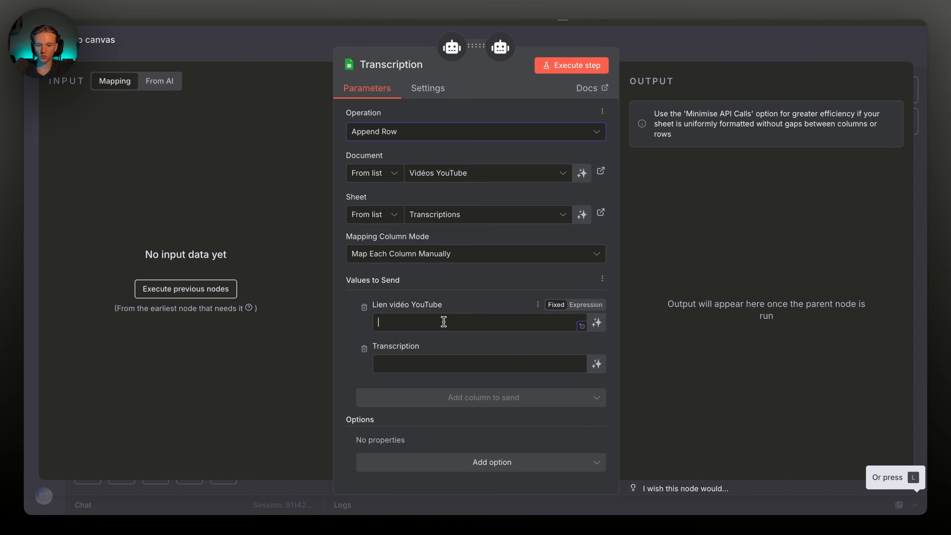
click(596, 322)
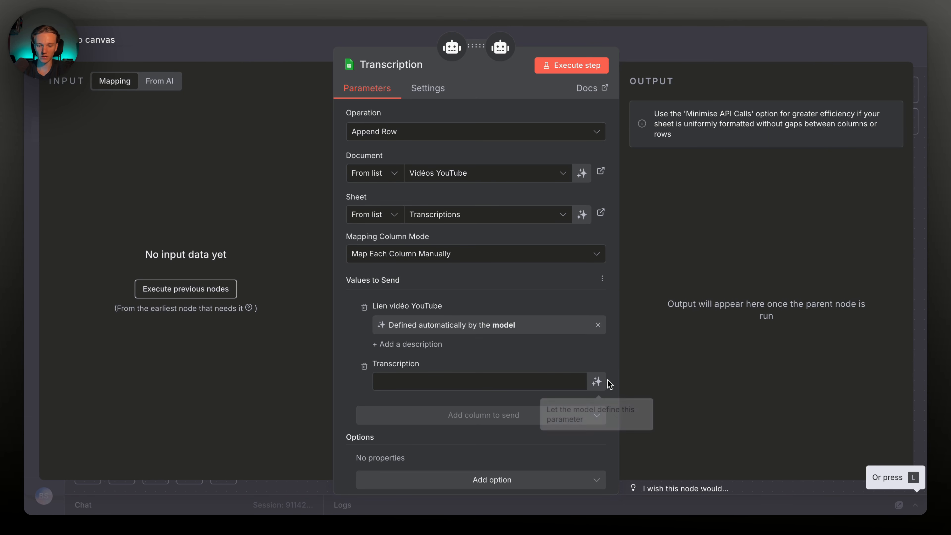
click(597, 382)
click(653, 58)
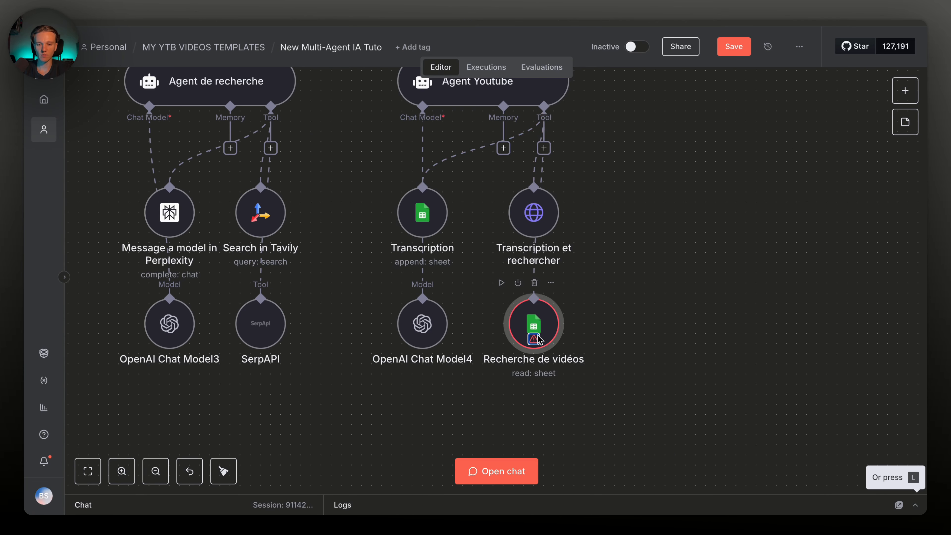
Set Recherche de vidéos to Append Row on Vidéos YouTube's Vidéos recherchées sheet
double_click(531, 320)
click(481, 317)
text(vidé)
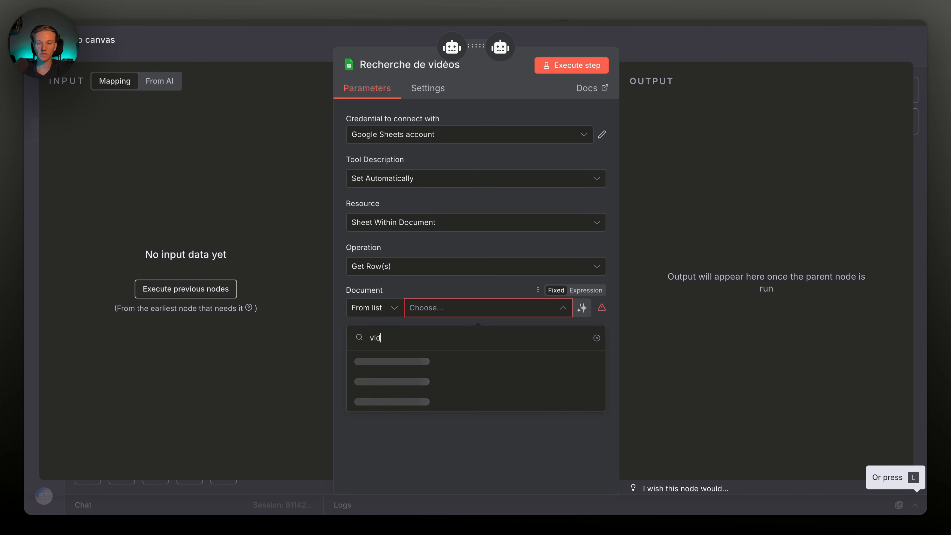
click(426, 358)
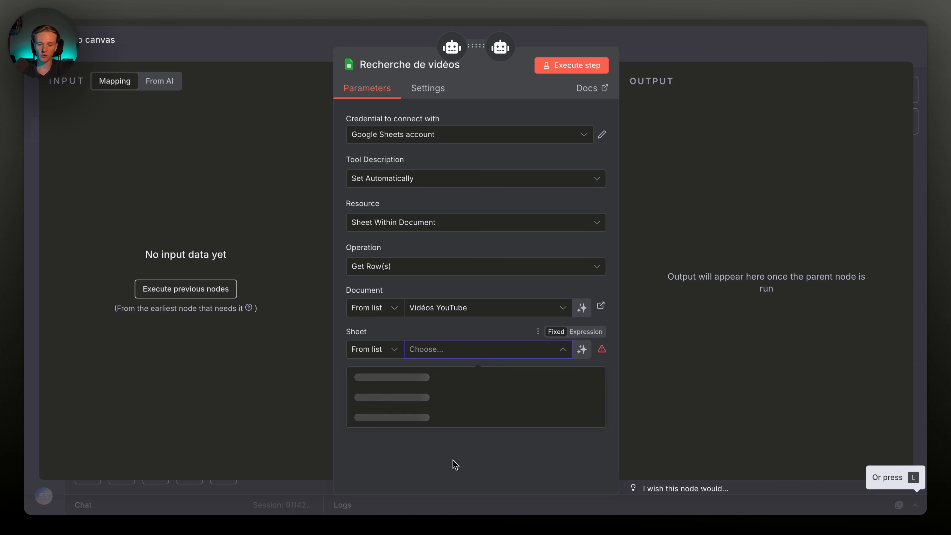
click(389, 397)
scroll(501, 425, down, 3)
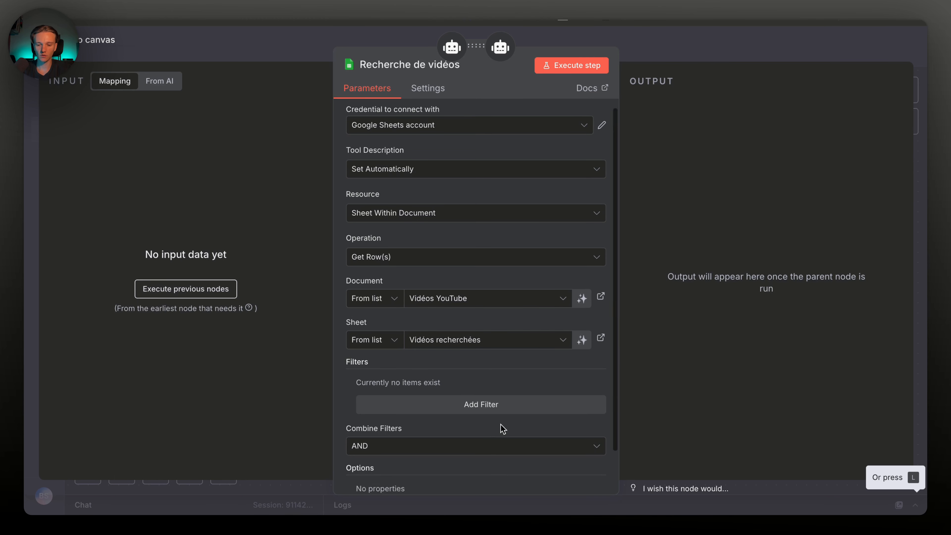
click(445, 214)
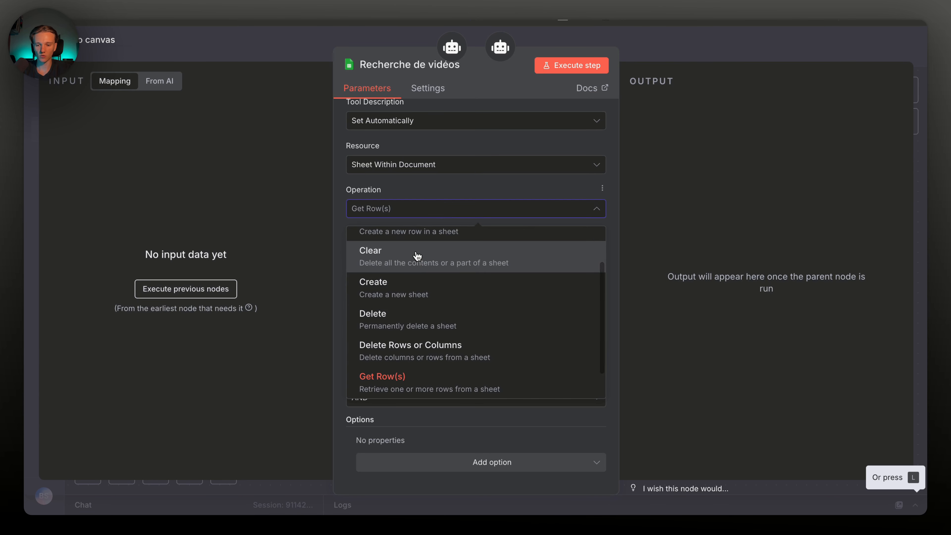
click(416, 232)
Let the model define Lien vidéo YouTube, Titre de la vidéo, Likes, Commentaires and Vues
scroll(482, 368, down, 10)
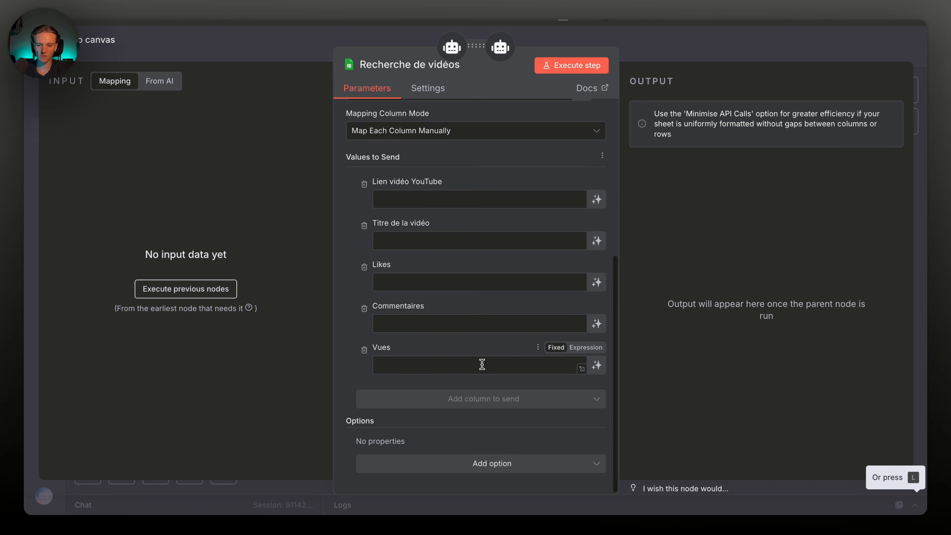
click(596, 198)
click(596, 258)
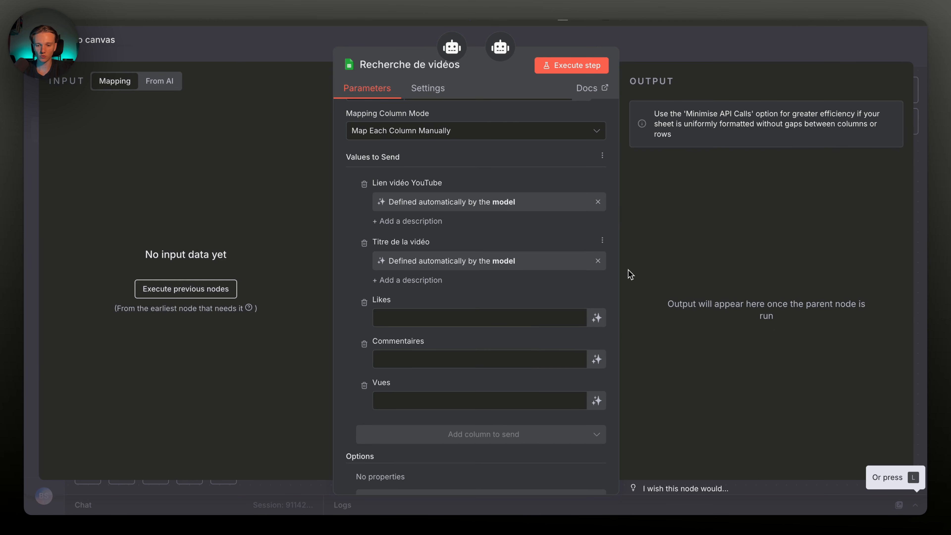
click(597, 318)
click(596, 377)
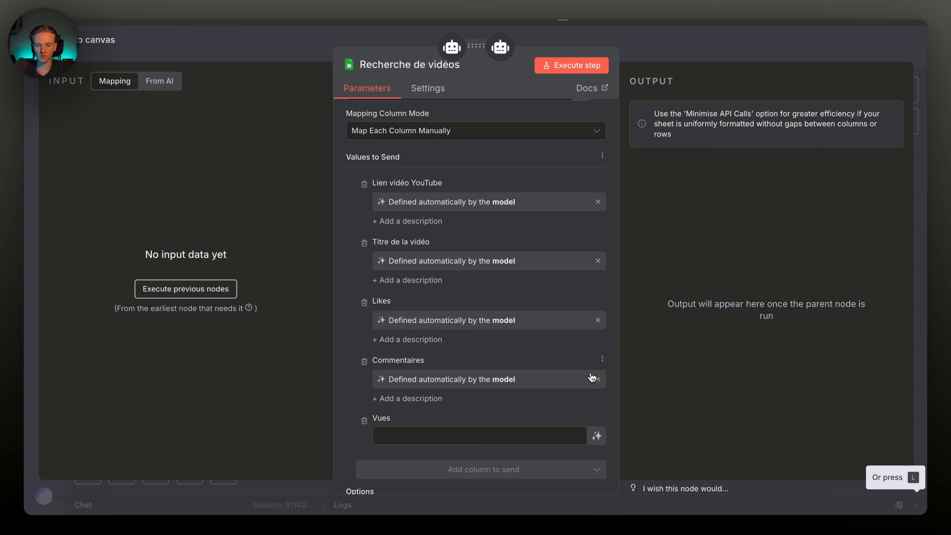
click(597, 435)
click(676, 52)
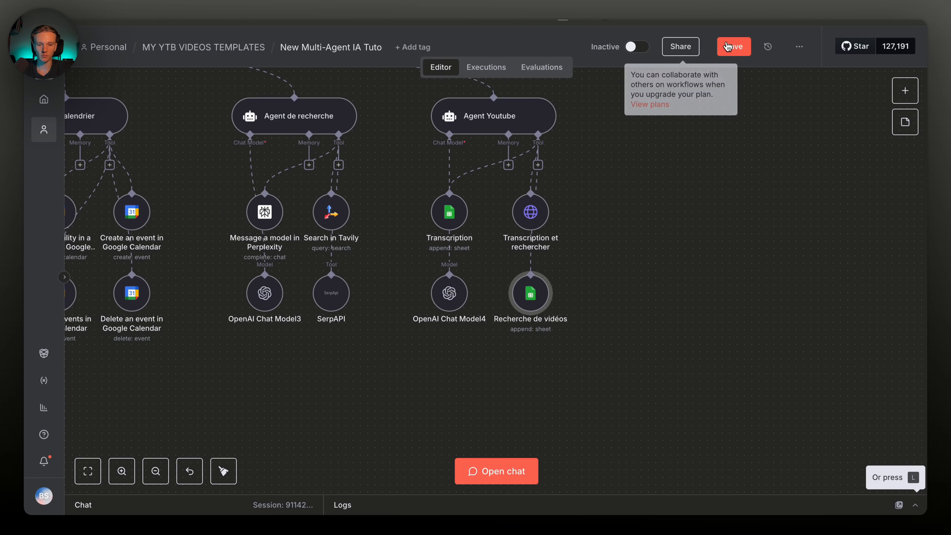
Save the workflow and review the Agent Youtube prompt
click(734, 47)
scroll(545, 361, up, 5)
scroll(514, 300, left, 3)
scroll(514, 299, down, 1)
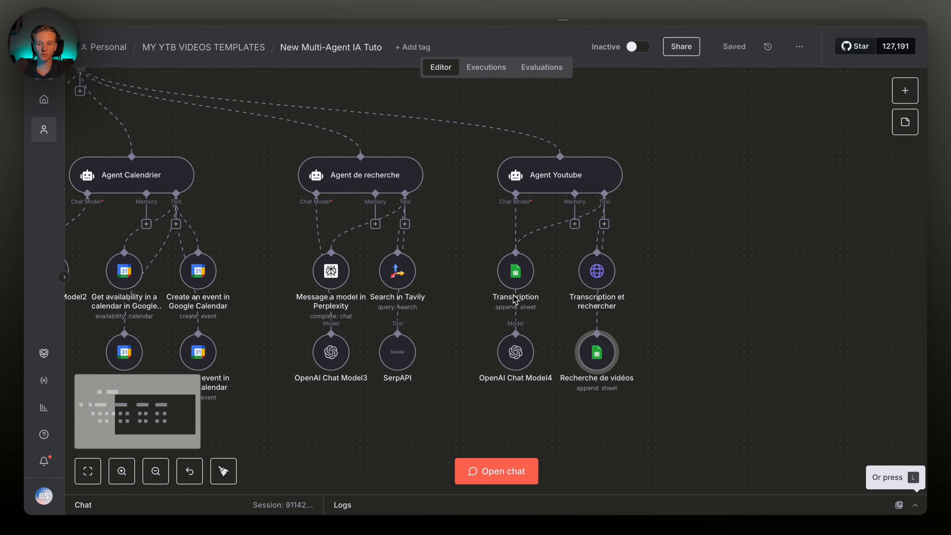
scroll(513, 298, left, 3)
scroll(513, 299, up, 1)
double_click(638, 212)
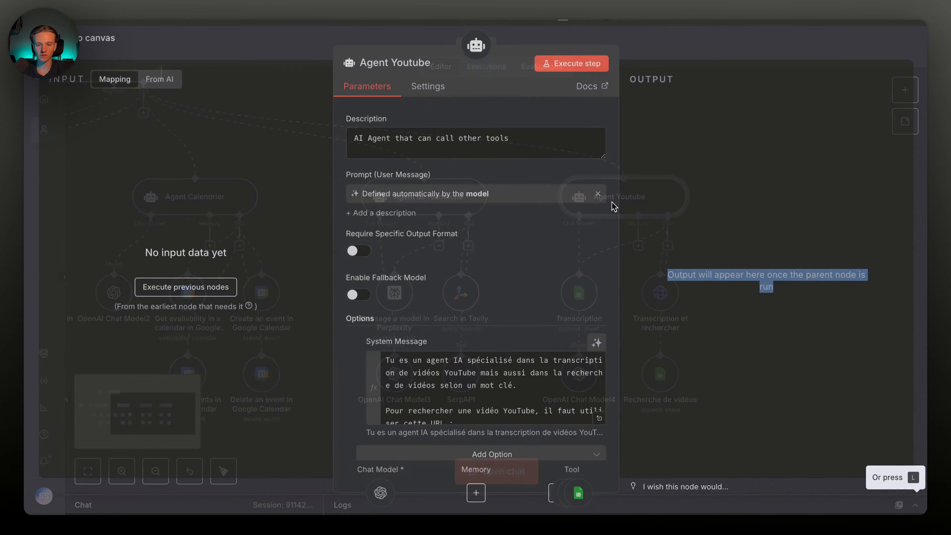
scroll(439, 412, down, 5)
click(683, 59)
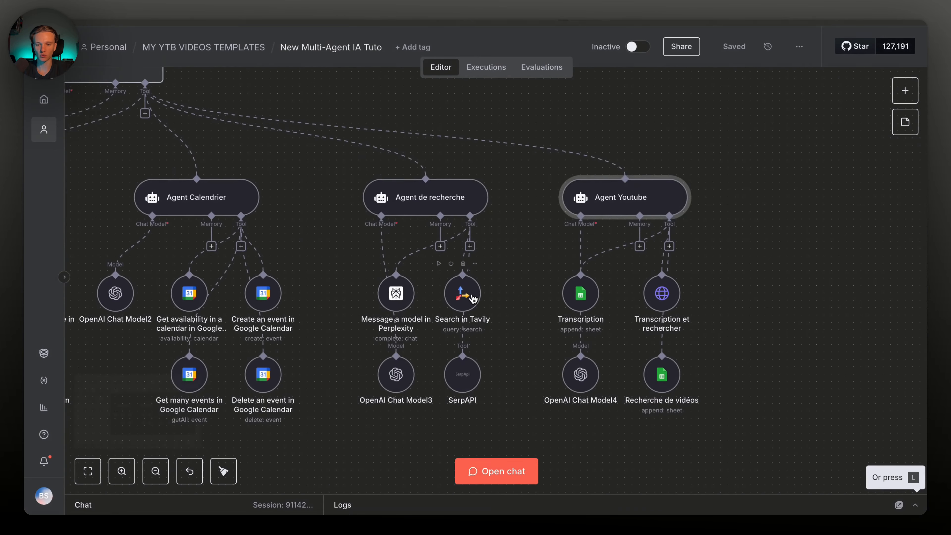
scroll(468, 225, left, 2)
Add a system message to Agent de recherche listing Tavily, SerpAPI and Perplexity, dropping OpenWeatherMap
double_click(467, 197)
click(465, 368)
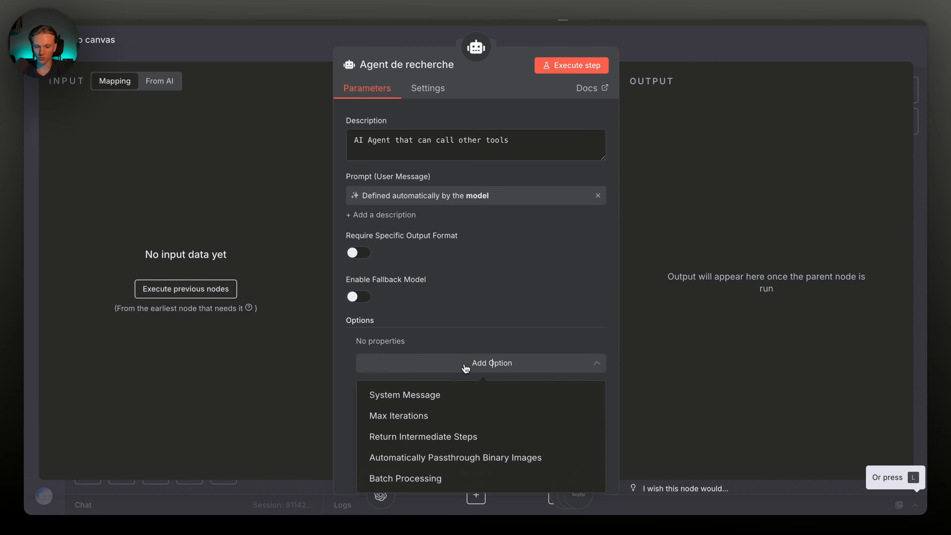
click(437, 395)
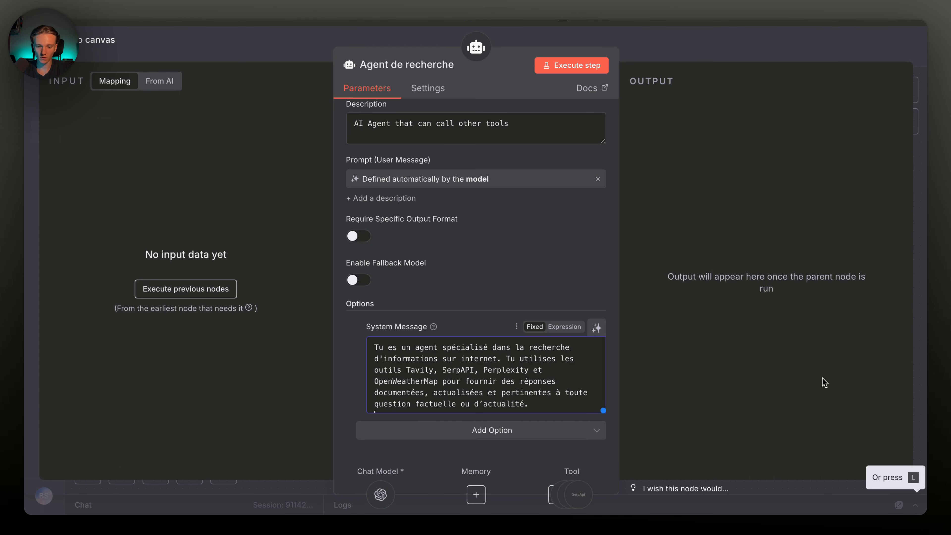
scroll(475, 375, down, 1)
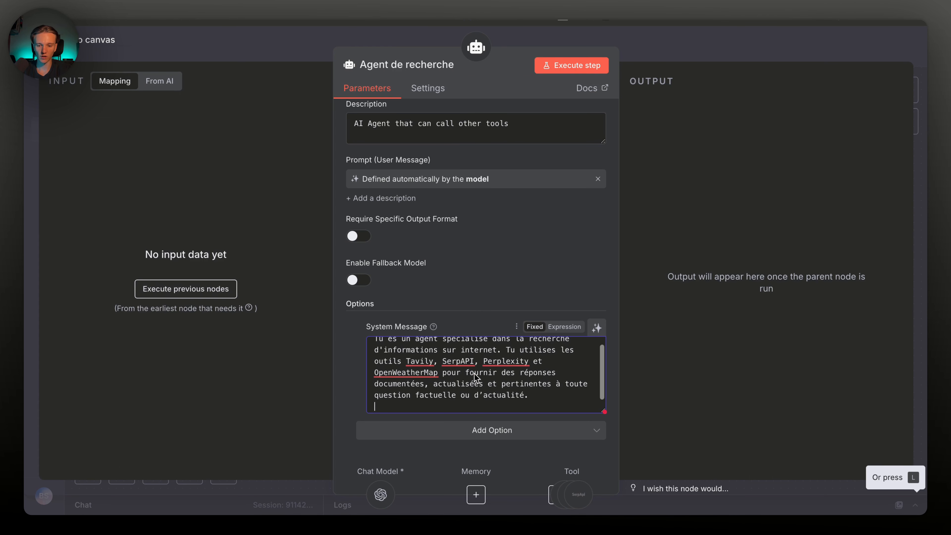
scroll(472, 361, up, 1)
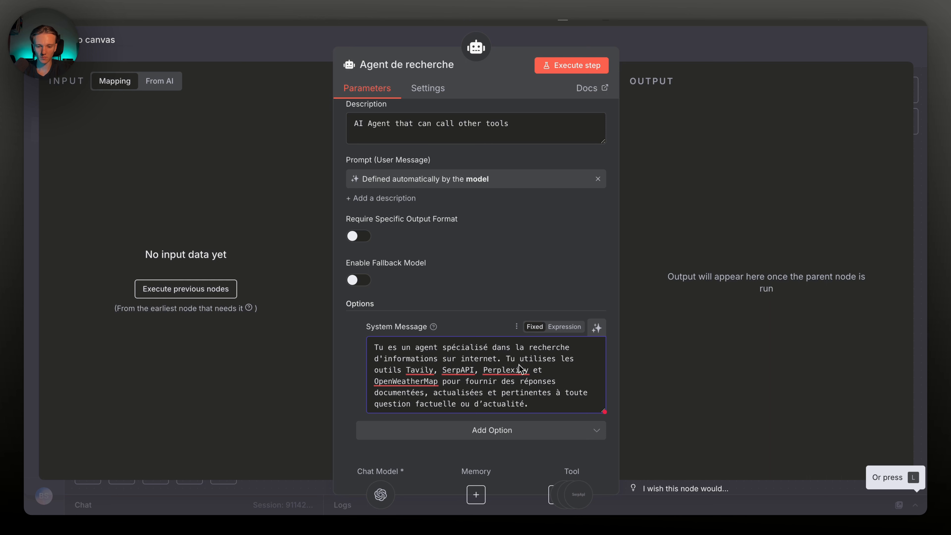
double_click(419, 382)
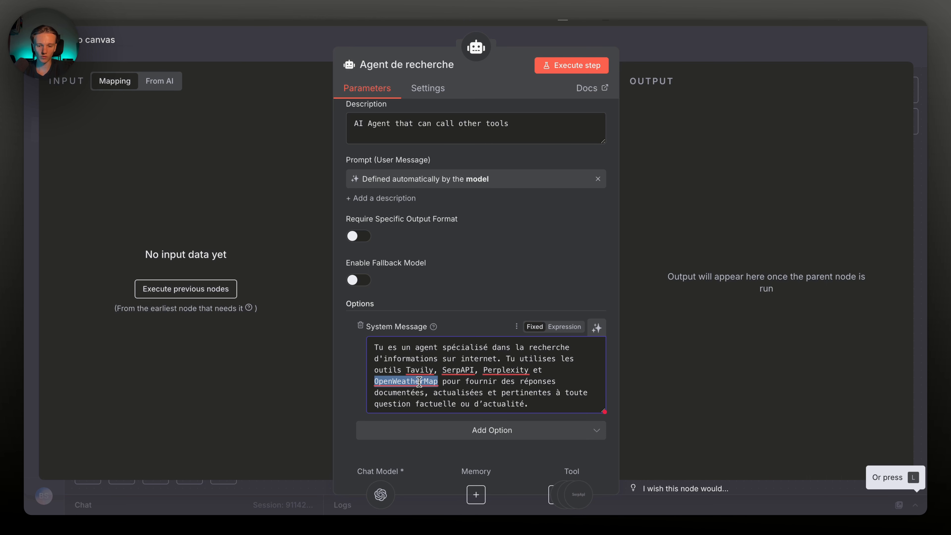
key(BackSpace)
key(BackSpace)
key(BackSpace)
key(BackSpace)
key(BackSpace)
text(,)
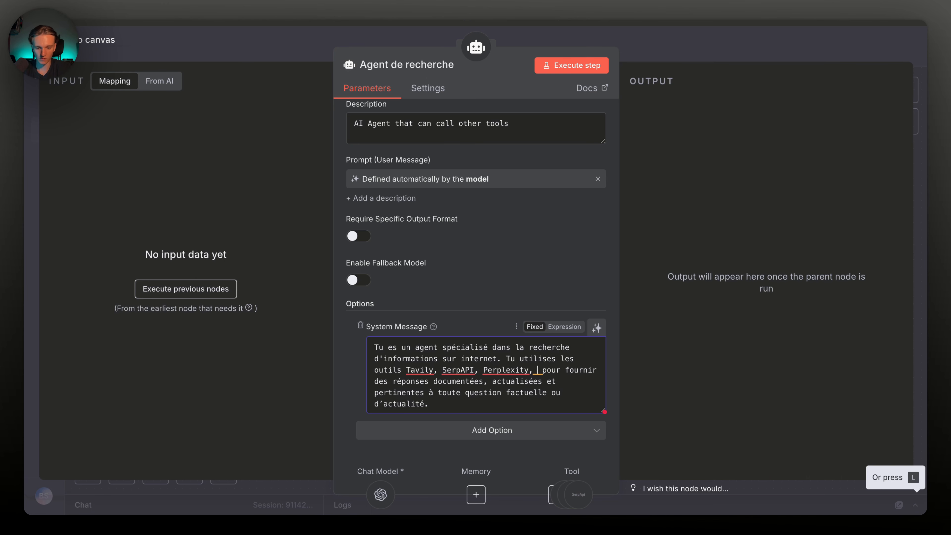
key(BackSpace)
key(Escape)
scroll(465, 245, left, 3)
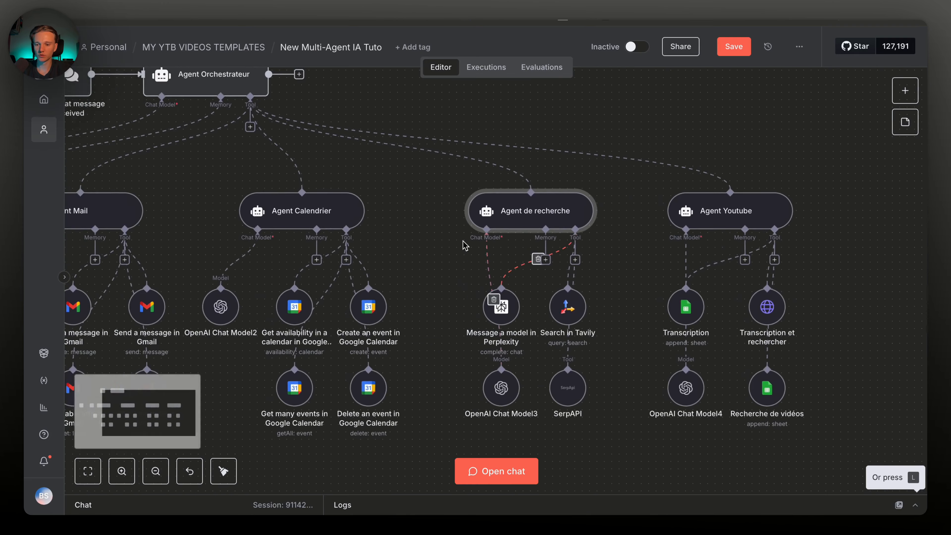
double_click(402, 226)
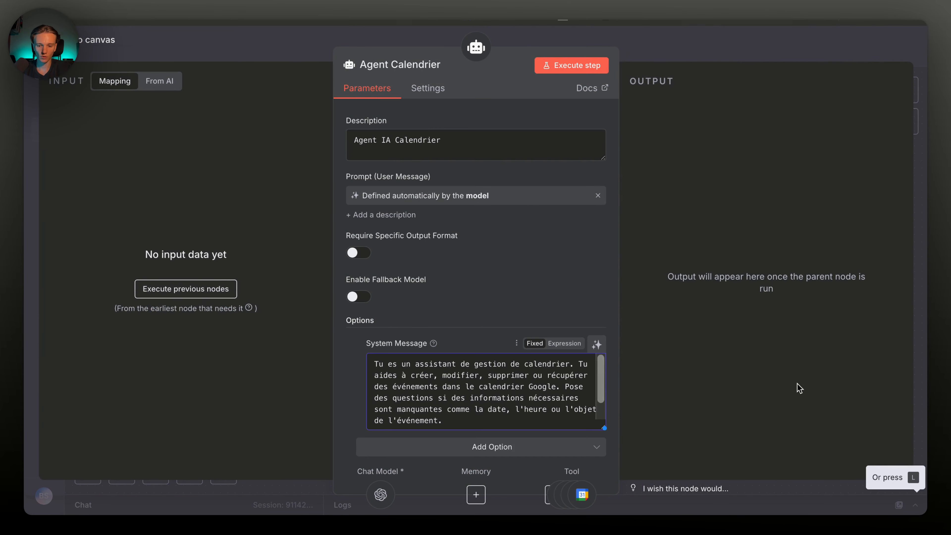
scroll(518, 405, down, 2)
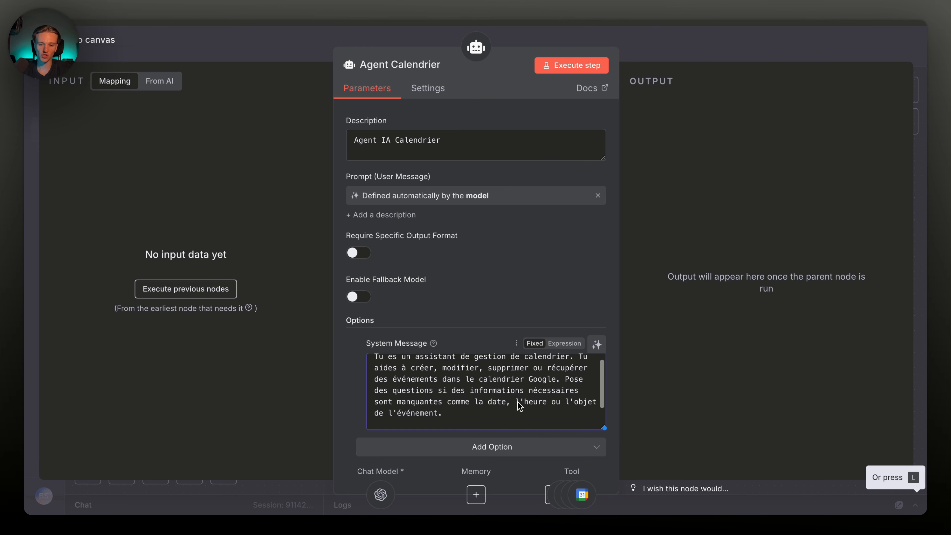
click(518, 405)
key(Return)
key(Return)
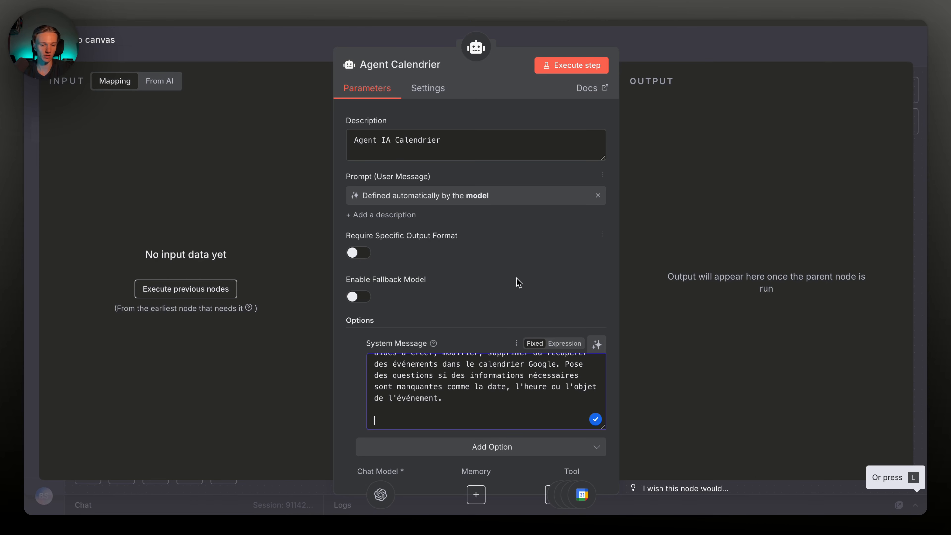
key(Escape)
scroll(472, 286, left, 6)
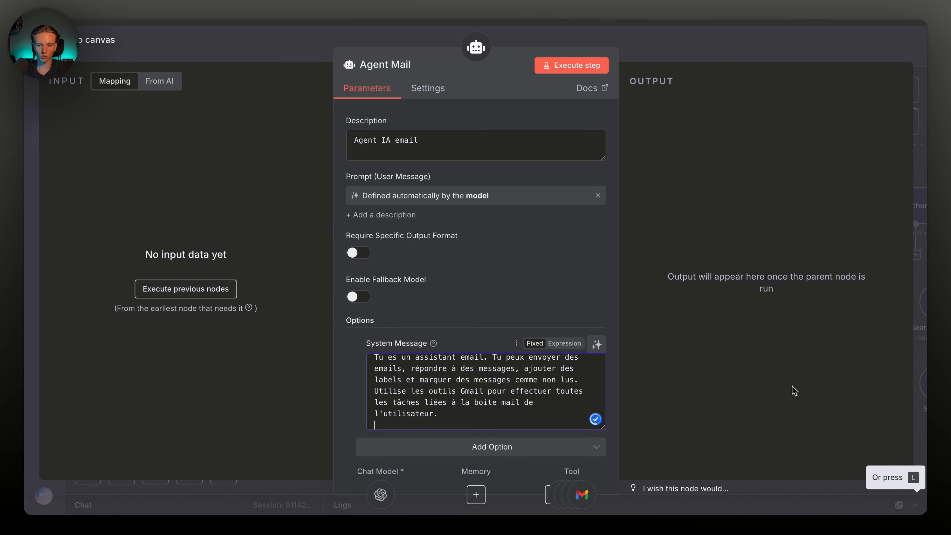
scroll(528, 376, down, 2)
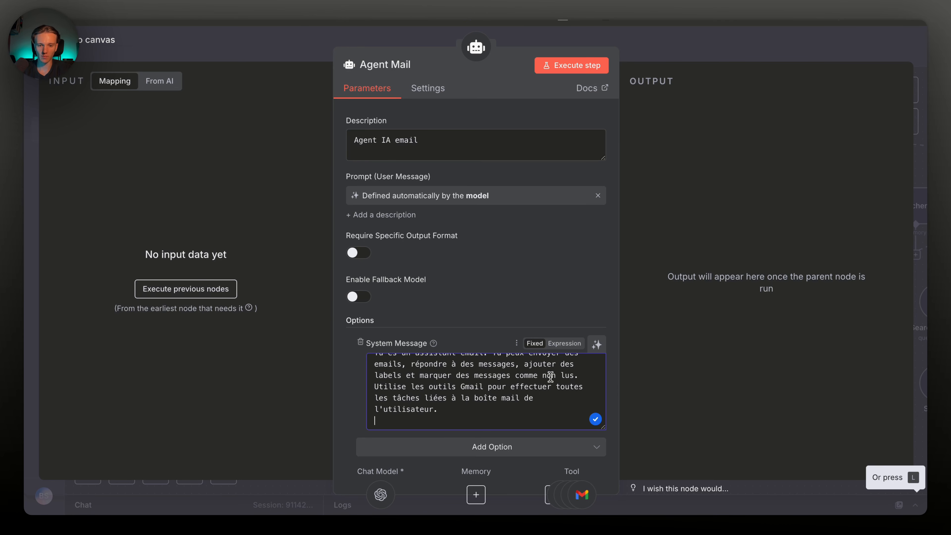
click(677, 53)
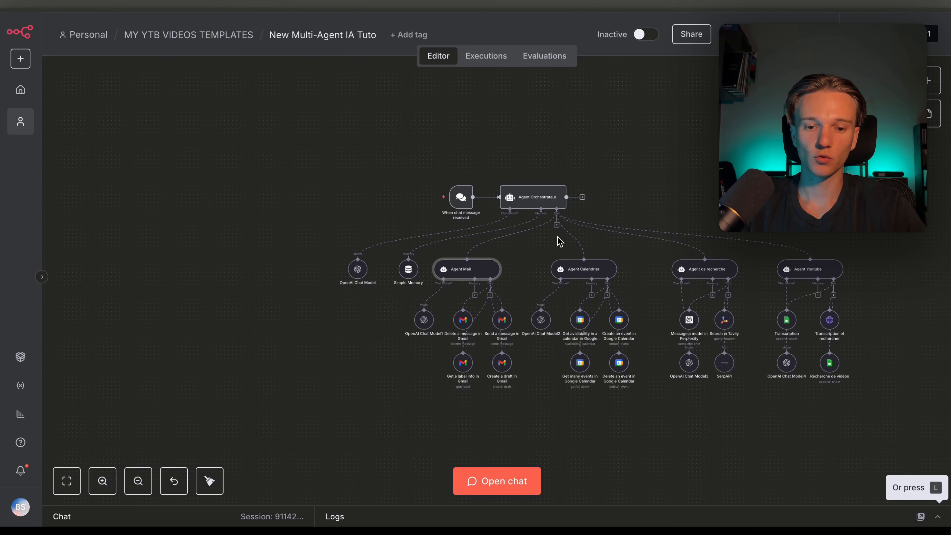
scroll(559, 242, up, 3)
scroll(559, 242, right, 5)
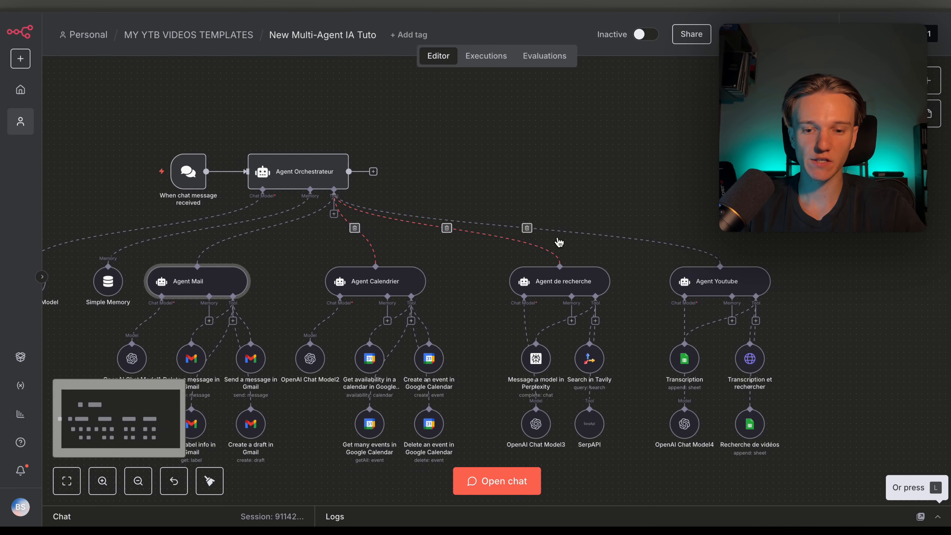
drag(393, 167, 447, 167)
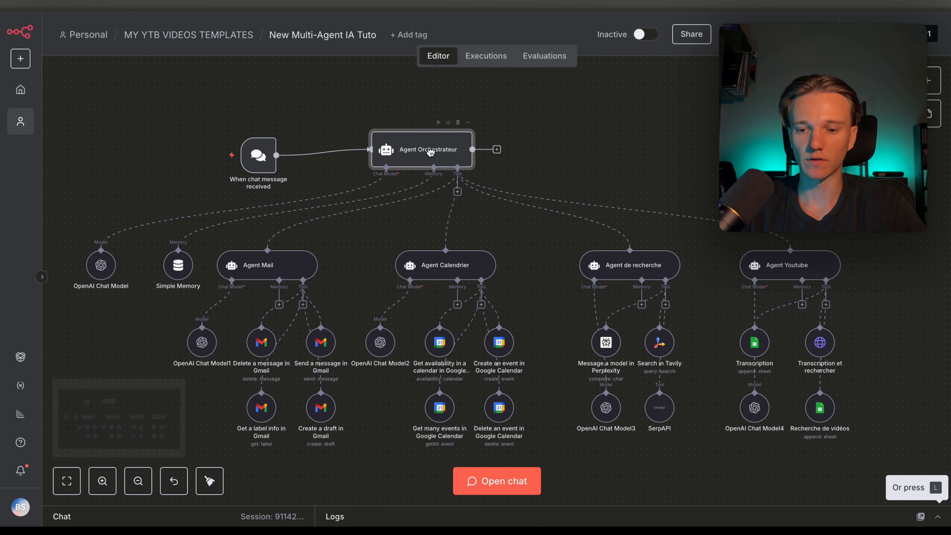
drag(263, 166, 317, 166)
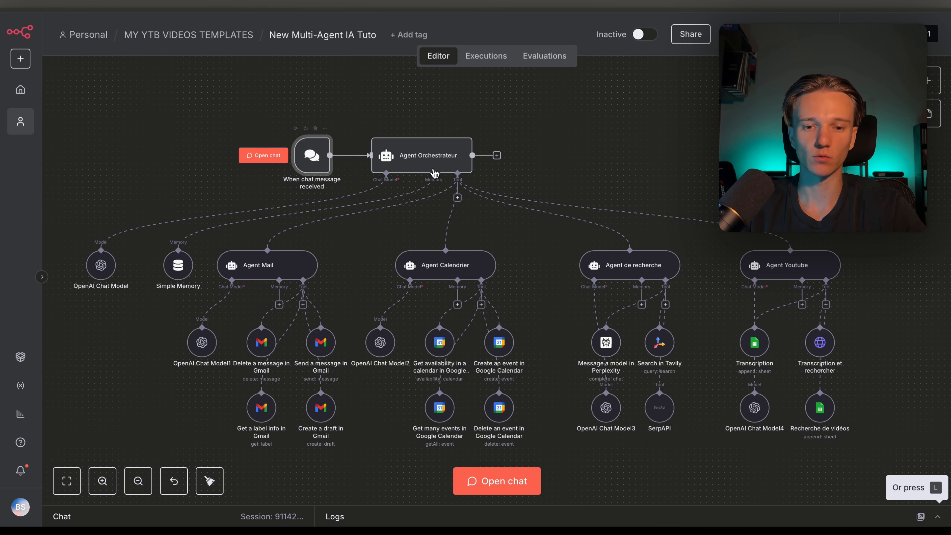
scroll(528, 189, down, 2)
scroll(527, 189, left, 4)
scroll(500, 228, up, 2)
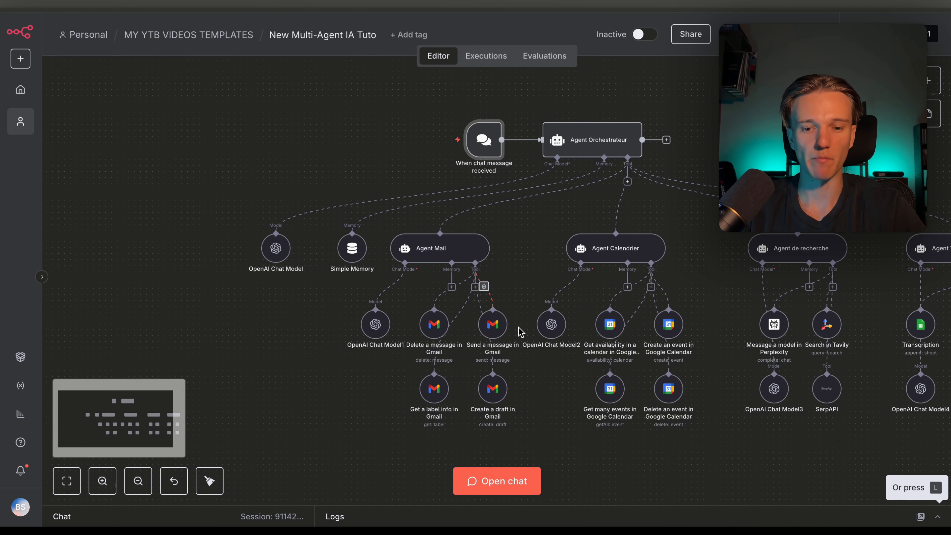
scroll(580, 332, right, 7)
scroll(579, 334, right, 5)
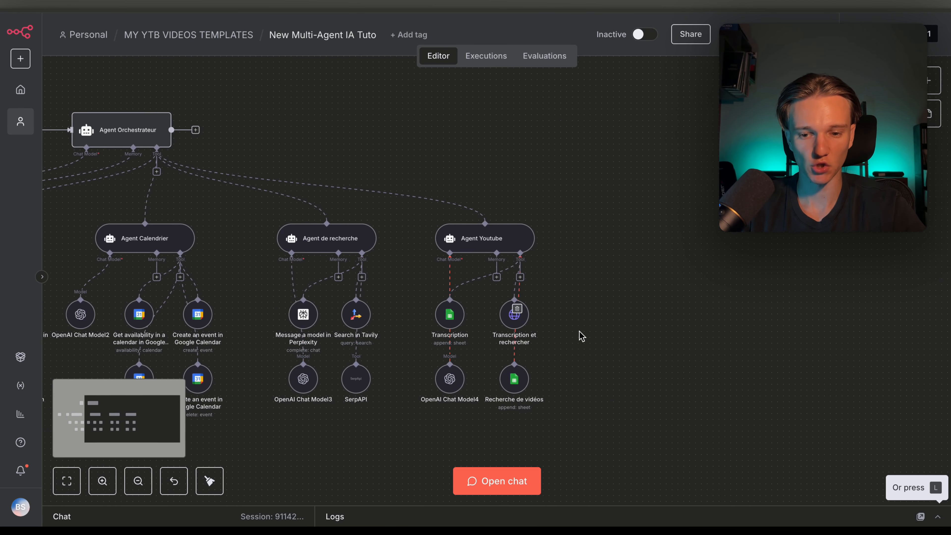
scroll(580, 335, left, 6)
scroll(580, 336, left, 1)
scroll(572, 334, right, 4)
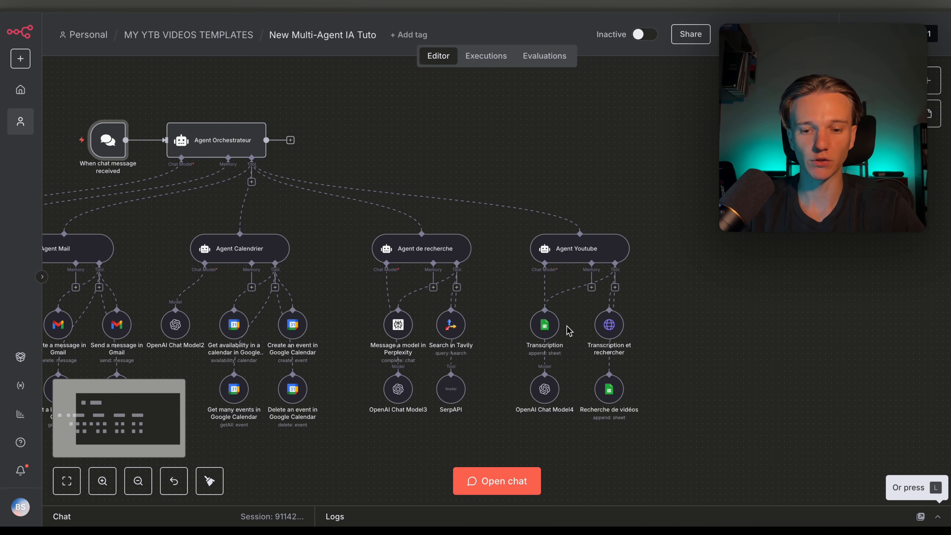
scroll(509, 374, left, 10)
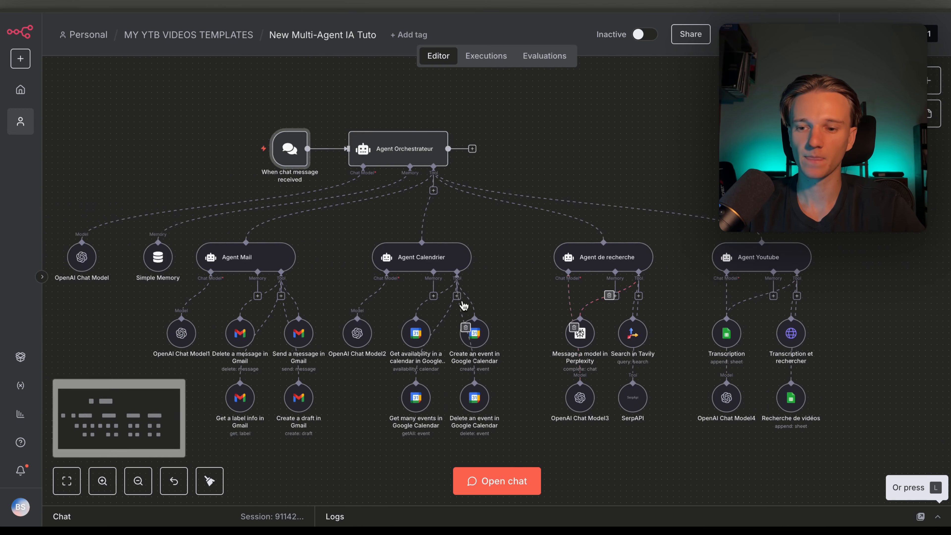
scroll(487, 180, up, 1)
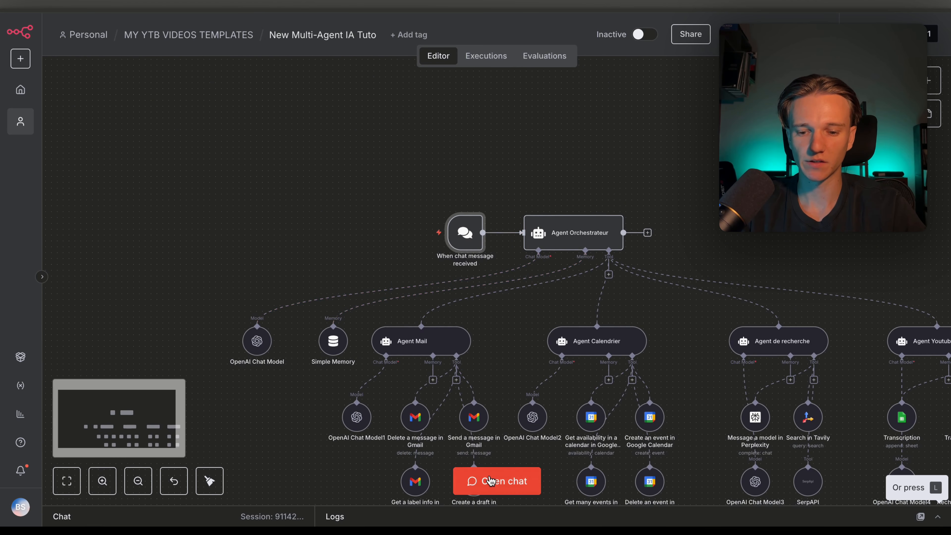
Open the chat and type a request: 10h appointment tomorrow, Real Madrid players' ages, 10 n8n YouTube videos sorted
click(497, 481)
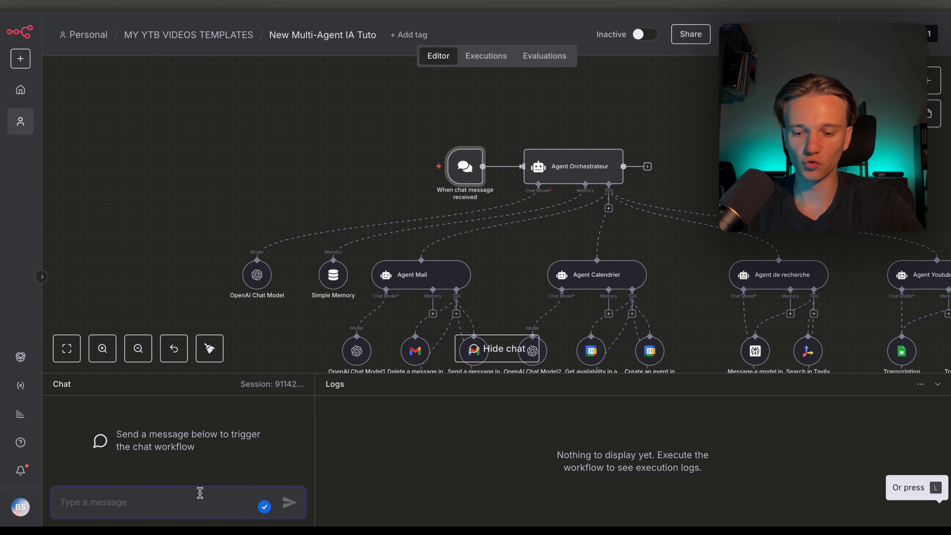
text(Pose un rendez vous dema)
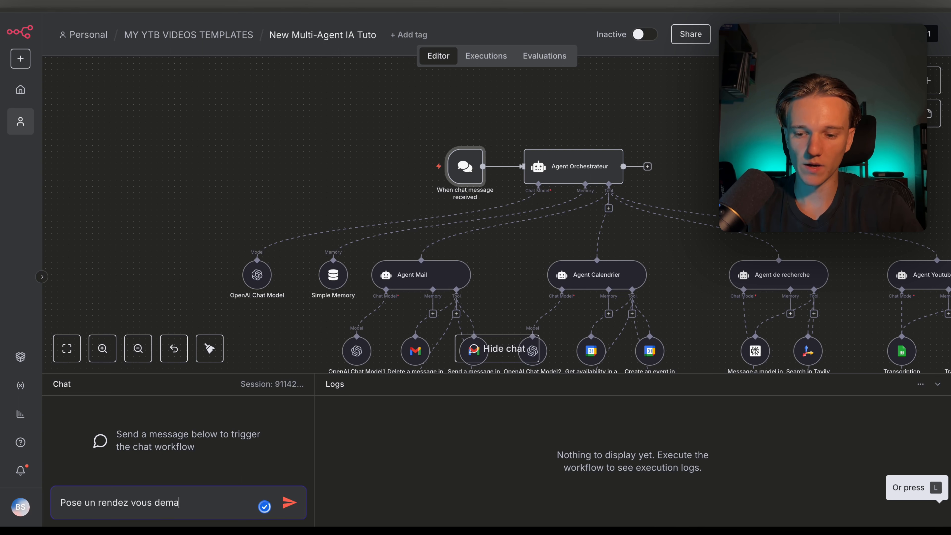
text(in à 10h, donne m)
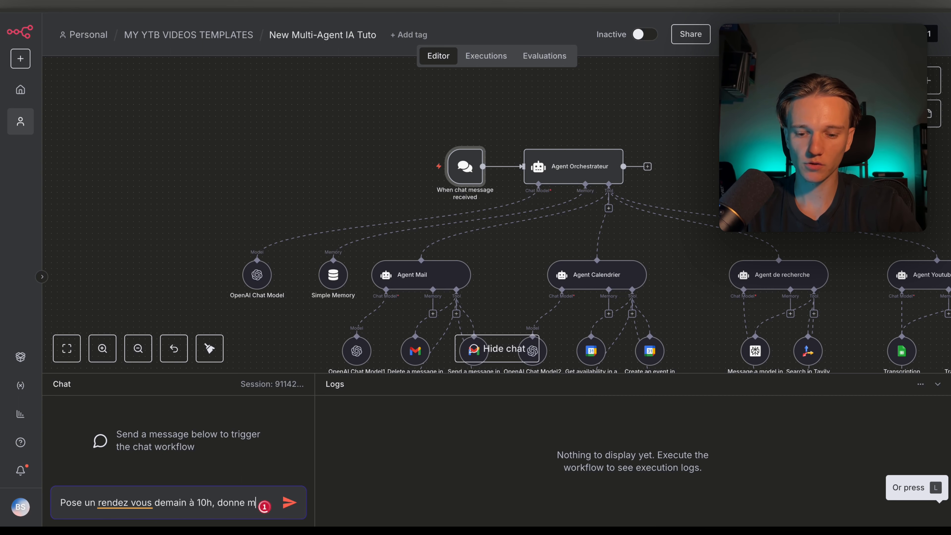
text(oi l'âge des)
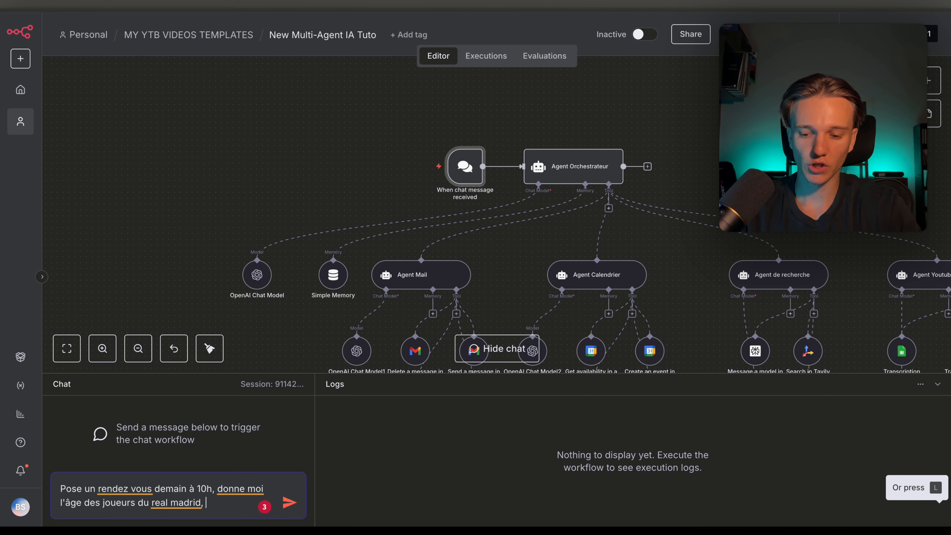
text(joueurs du real madrid, recherche moi 10 vid)
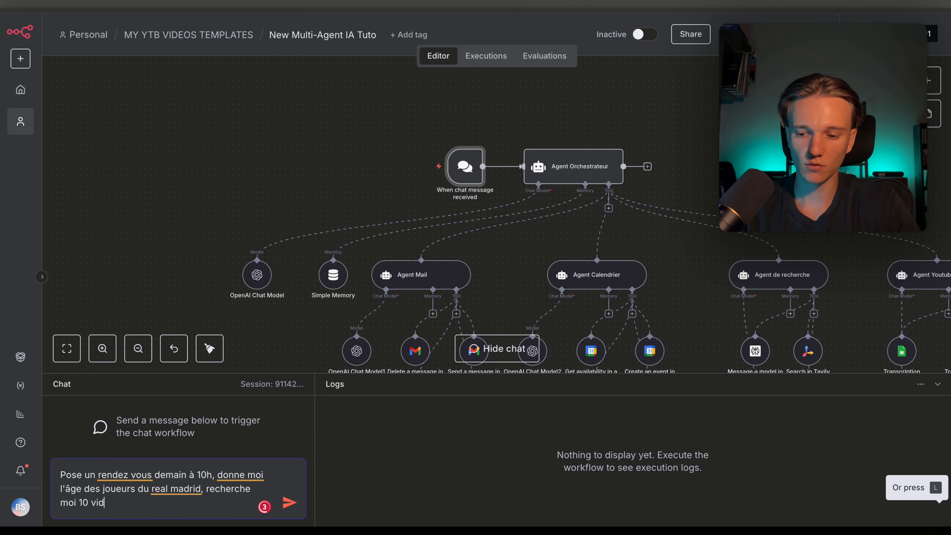
text(éos youtube qui parlent de n8n triées)
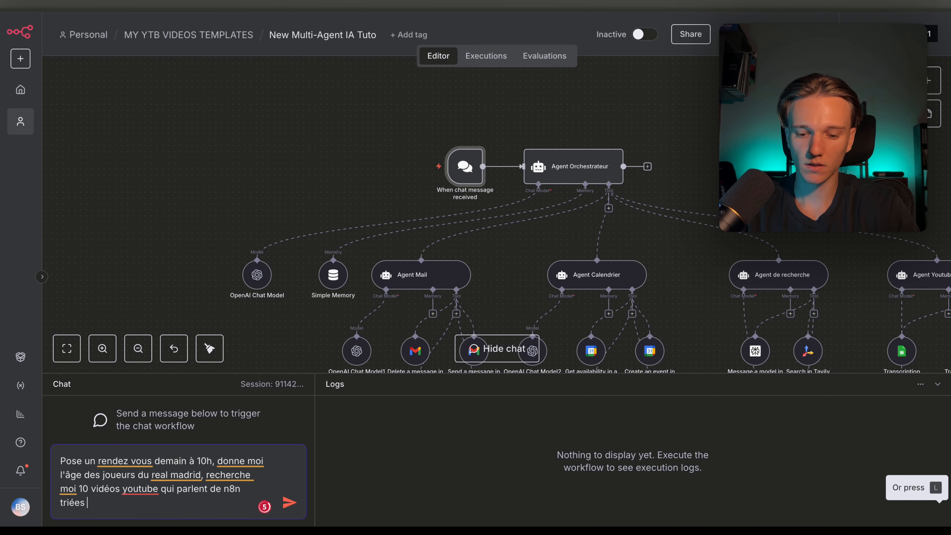
text(s)
Apply spelling fixes (rendez-vous, donne-moi, recherche-moi, YouTube) and add an email request to a contact asking how he is
click(228, 460)
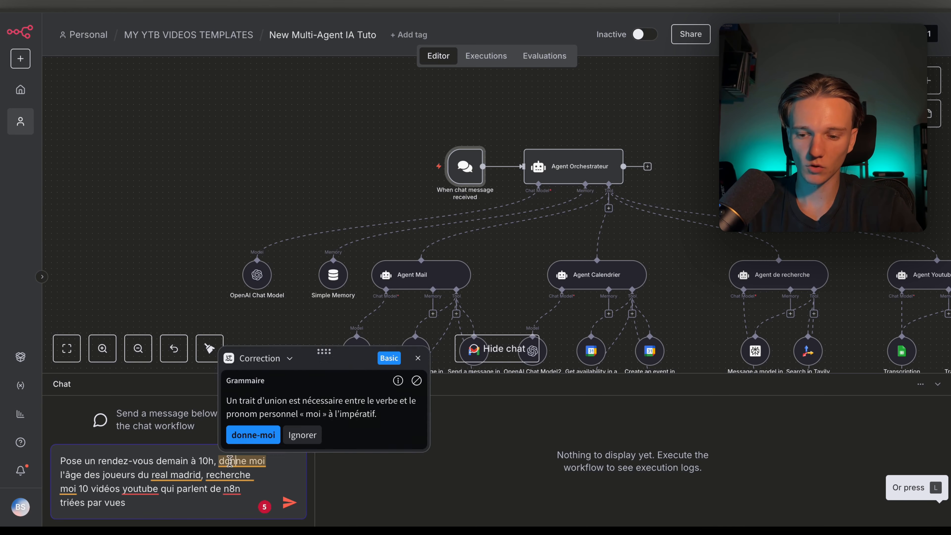
click(253, 435)
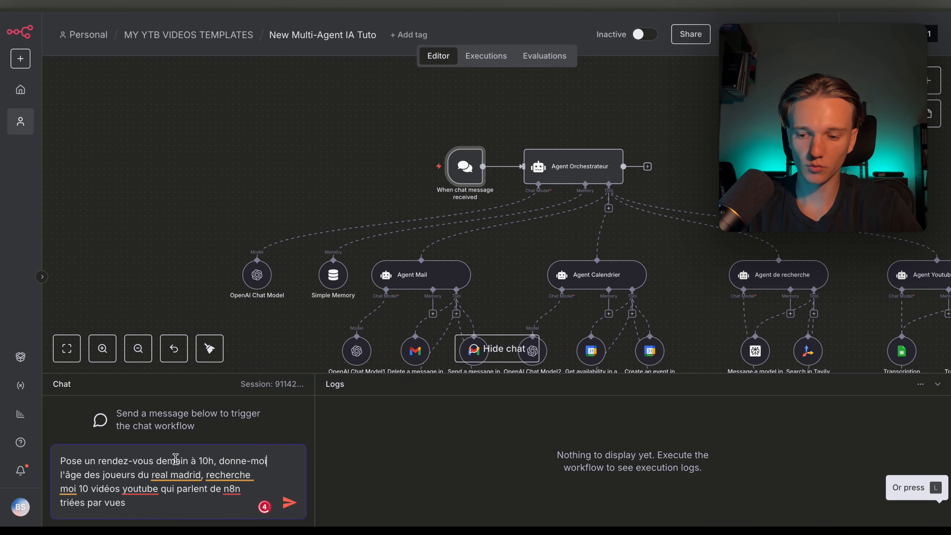
click(186, 475)
click(236, 476)
click(99, 459)
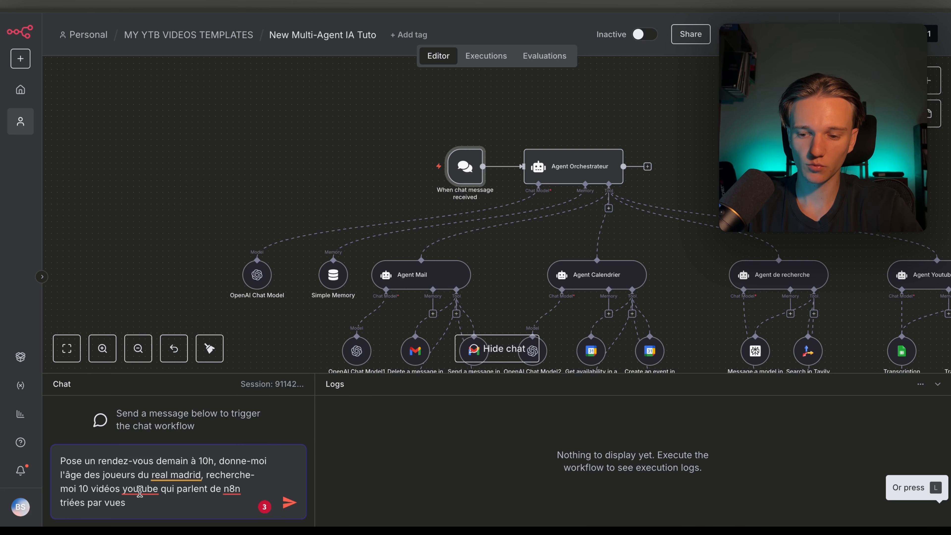
click(152, 489)
click(152, 441)
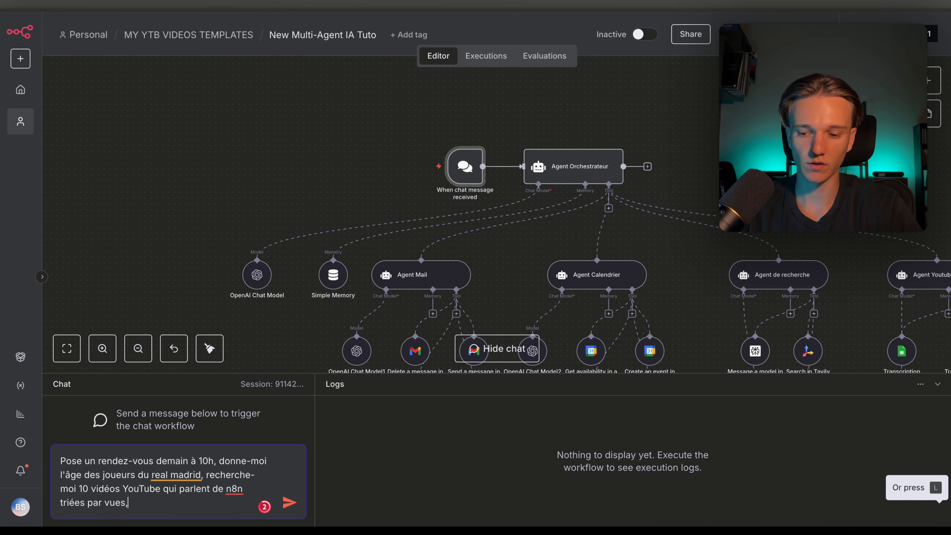
text(oie un e)
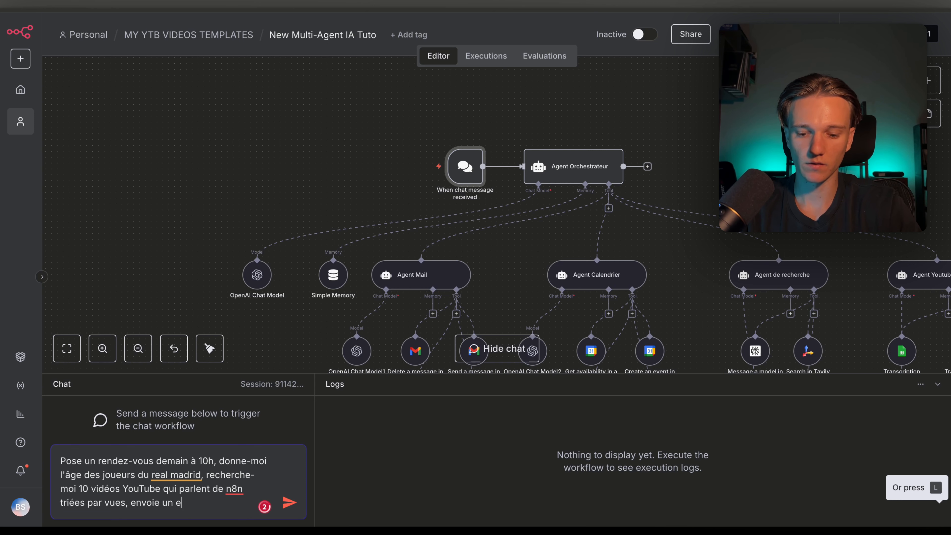
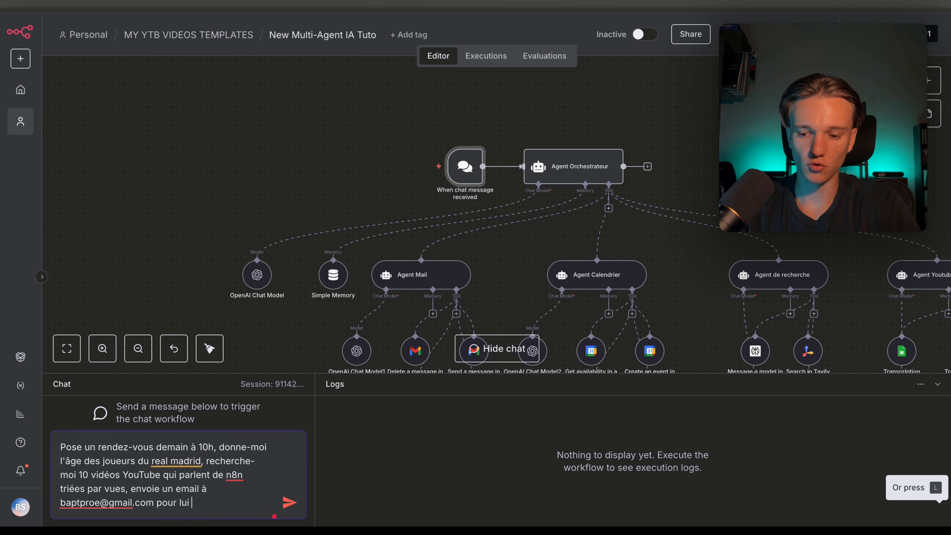
text(demander si il va bien)
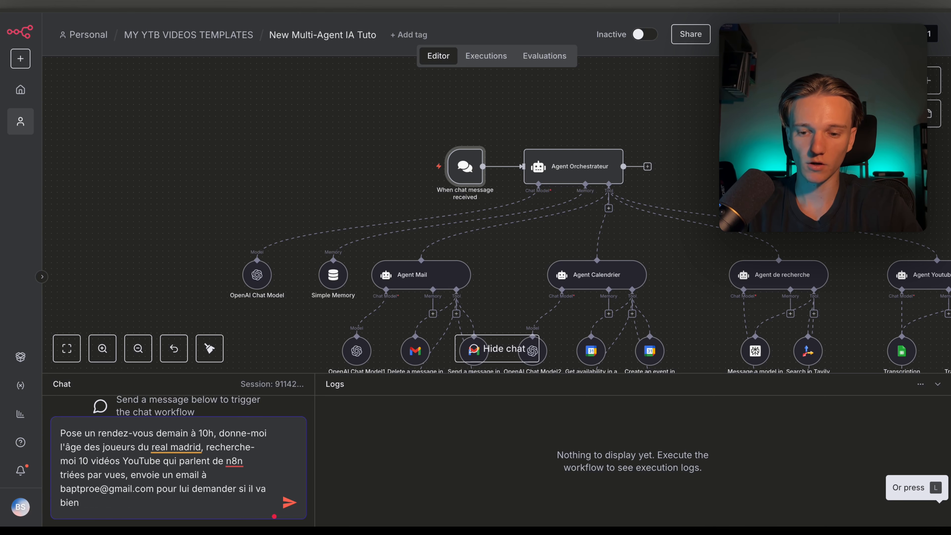
Send the test request and inspect the tool-name error on OpenAI Chat Model4
key(Return)
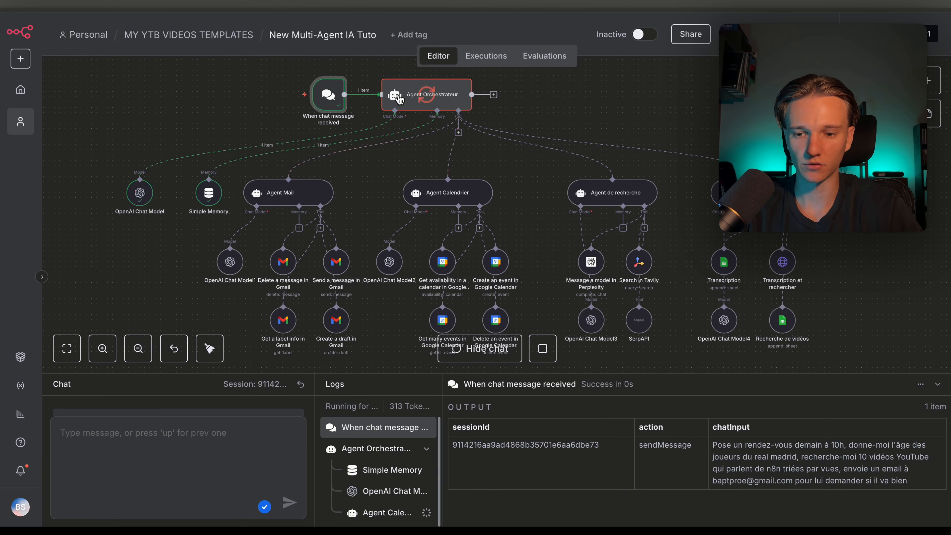
scroll(400, 200, right, 3)
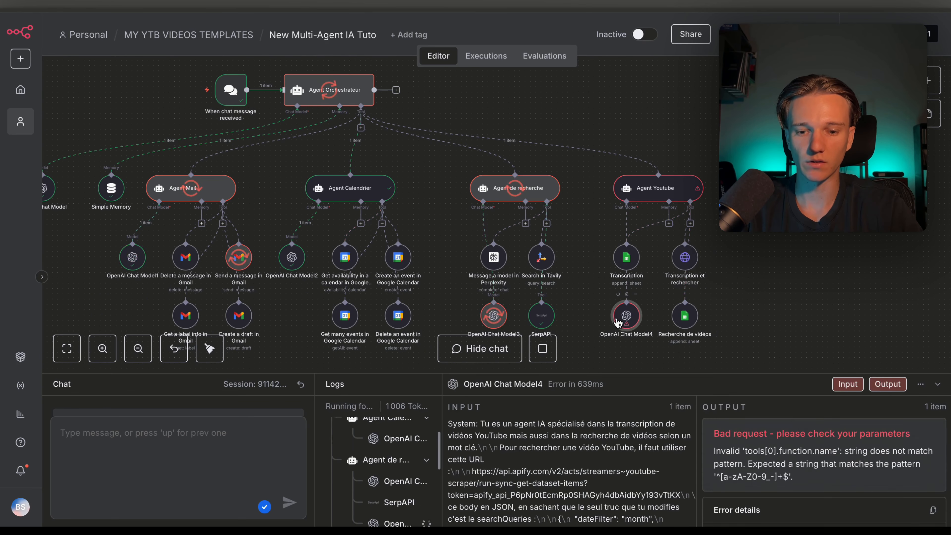
double_click(626, 315)
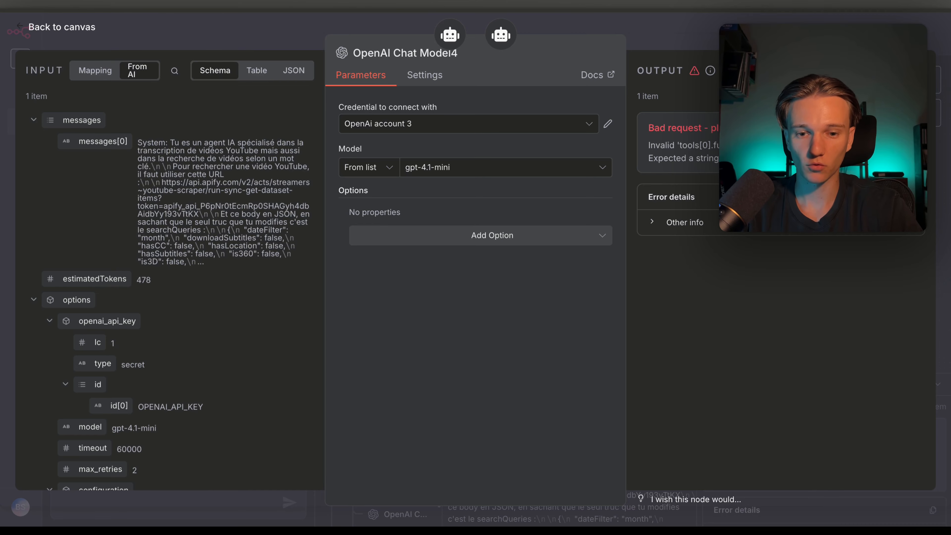
key(Escape)
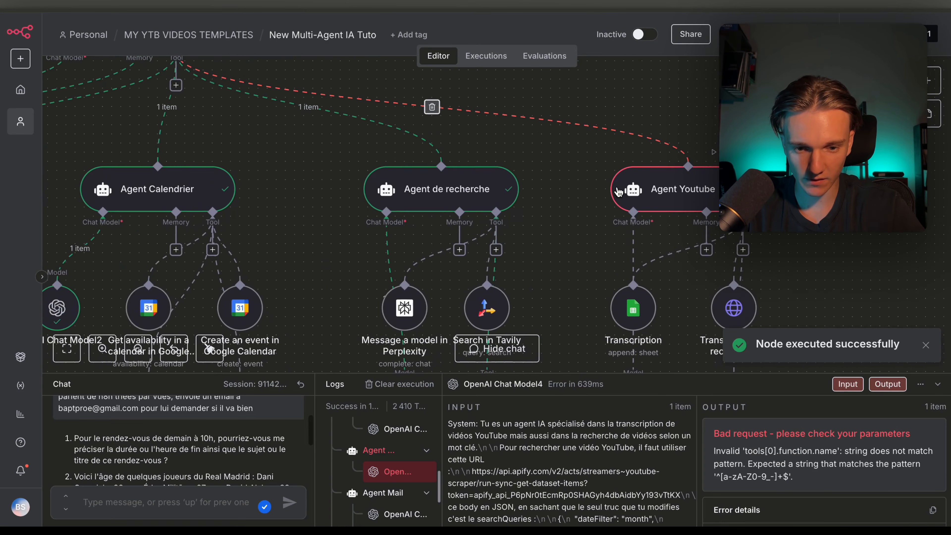
scroll(617, 191, down, 3)
scroll(617, 191, right, 3)
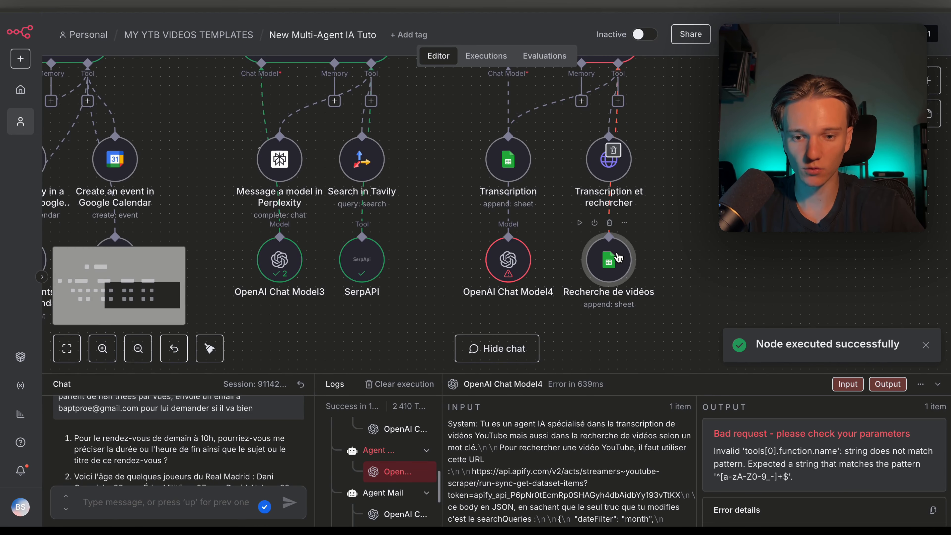
Rename the Recherche de vidéos tool to 'Recherche de videos'
double_click(617, 259)
click(455, 60)
click(449, 59)
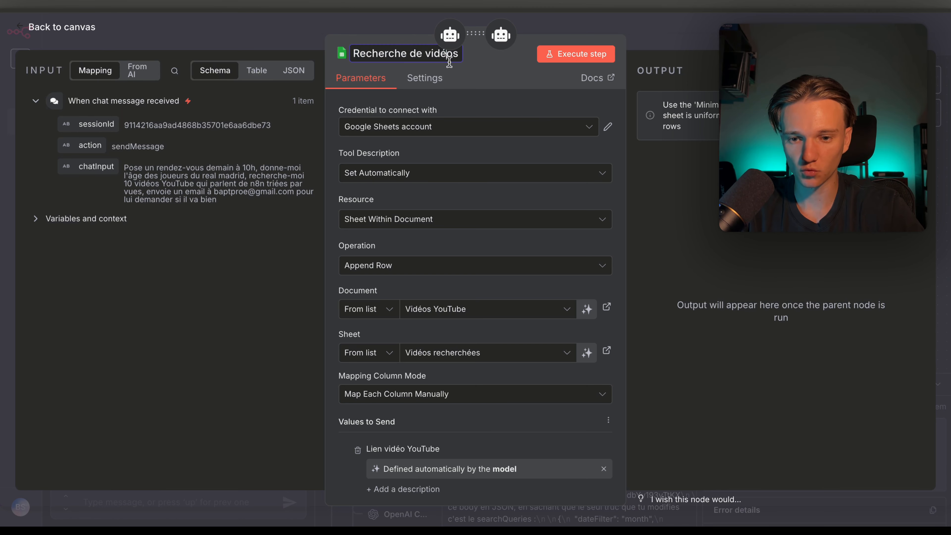
key(BackSpace)
text(e)
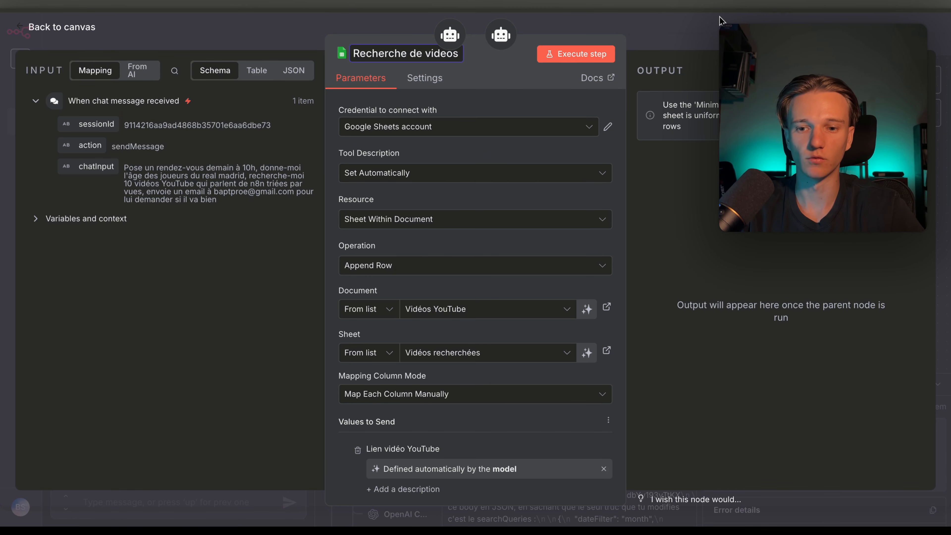
click(720, 21)
scroll(666, 205, down, 3)
scroll(667, 206, left, 5)
scroll(666, 206, left, 5)
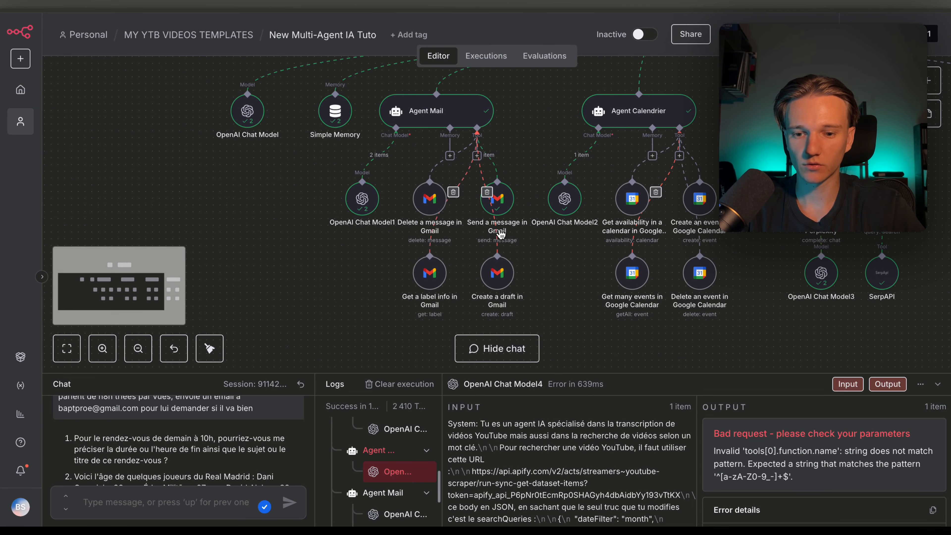
Review the run results of the Send a message in Gmail node
click(510, 206)
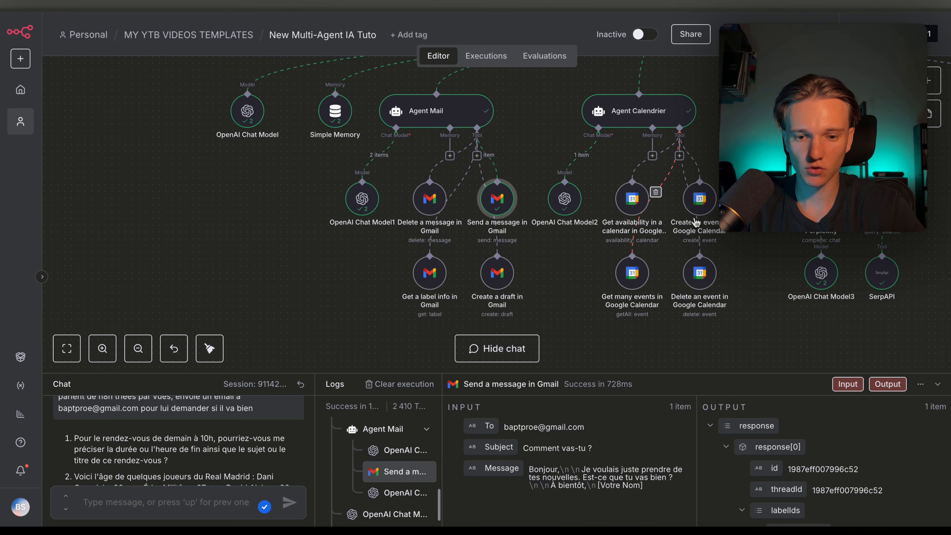
scroll(696, 293, right, 1)
scroll(697, 293, up, 1)
scroll(154, 469, down, 1)
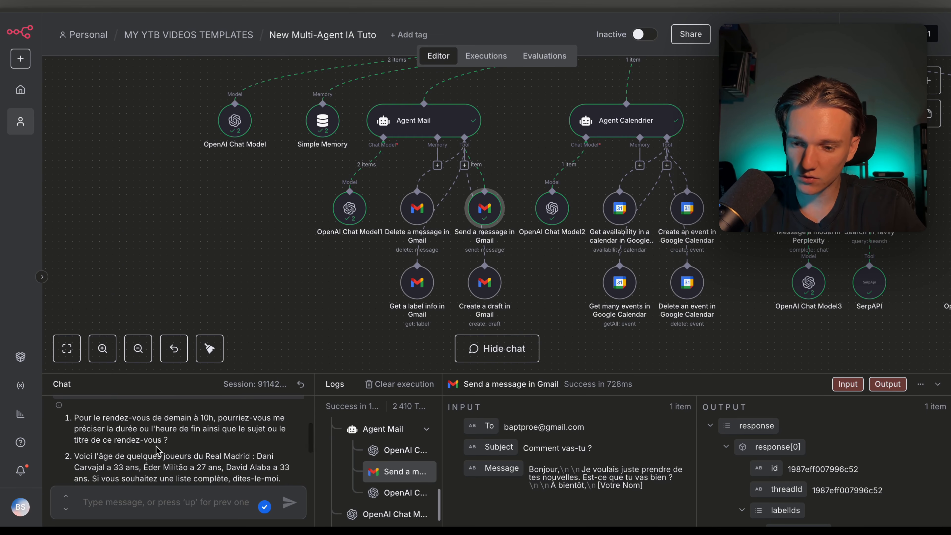
scroll(156, 450, up, 1)
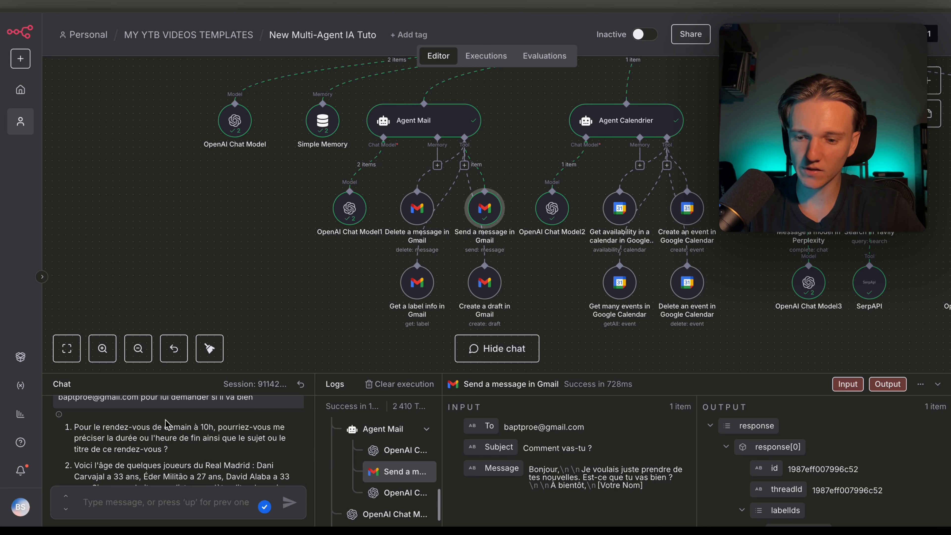
Send a follow-up: a 2h meeting titled 'rendez vous client', and the YouTube videos again
click(143, 508)
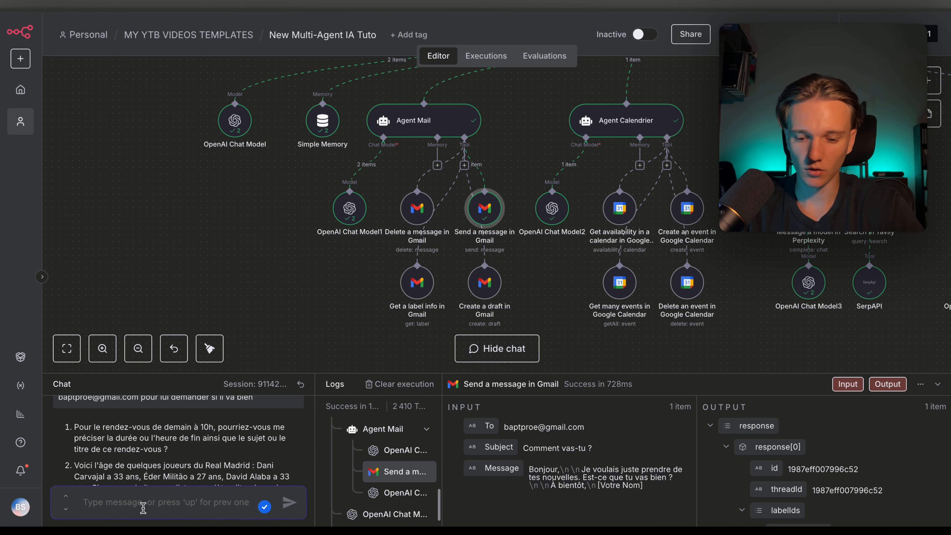
text(un rendez vous qui dure)
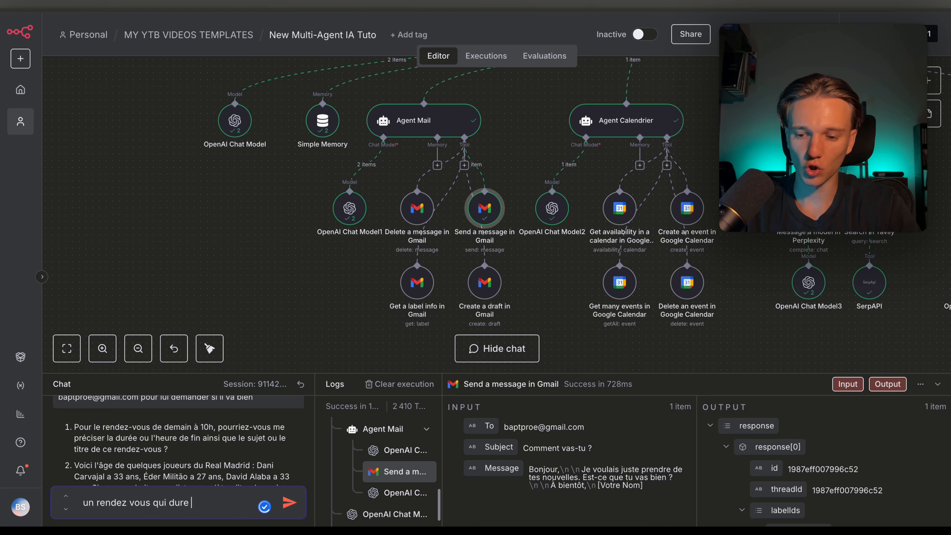
text( 2h et le suje)
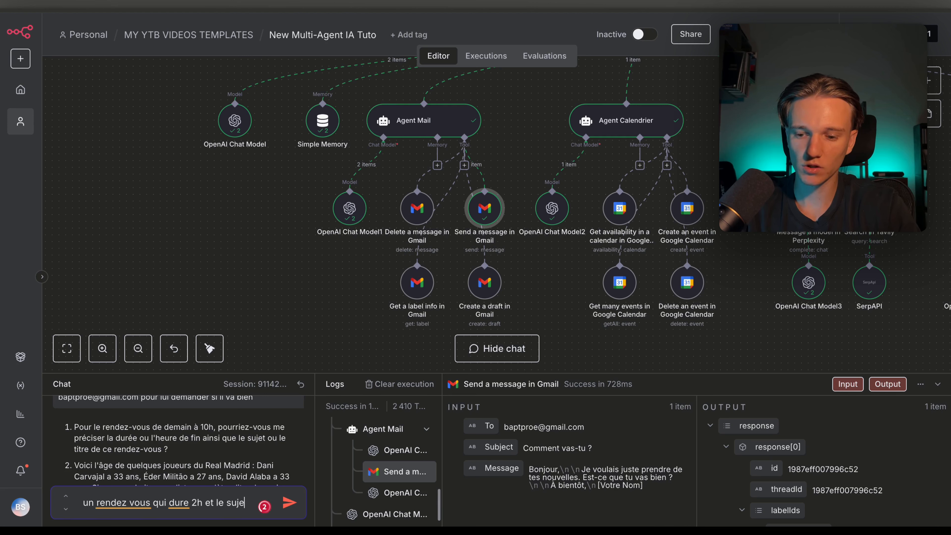
text(t c'est rendez v)
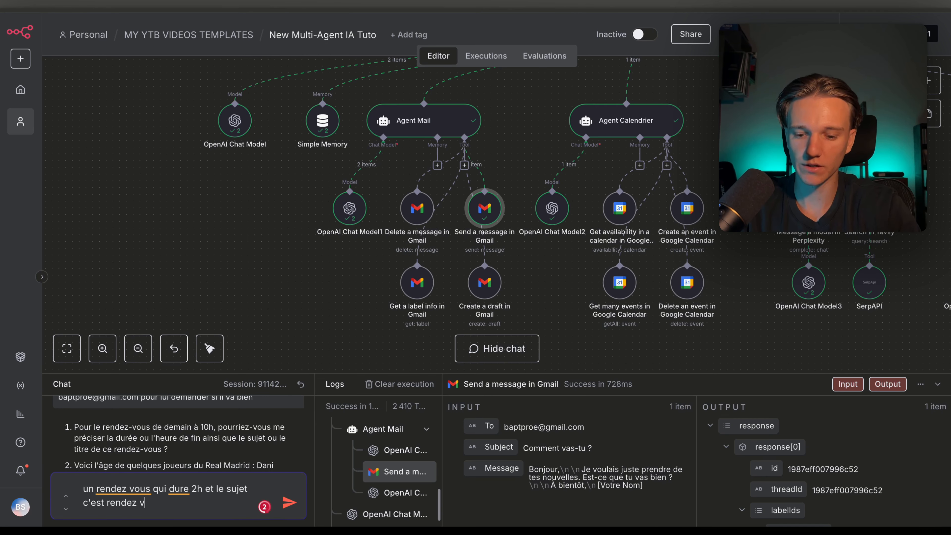
text(ous client)
scroll(178, 454, down, 3)
scroll(174, 454, down, 2)
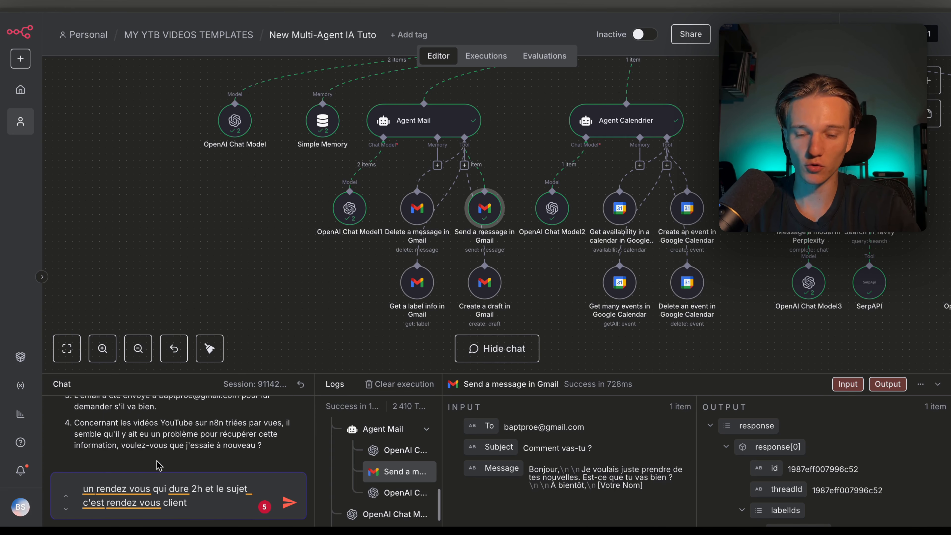
text(,)
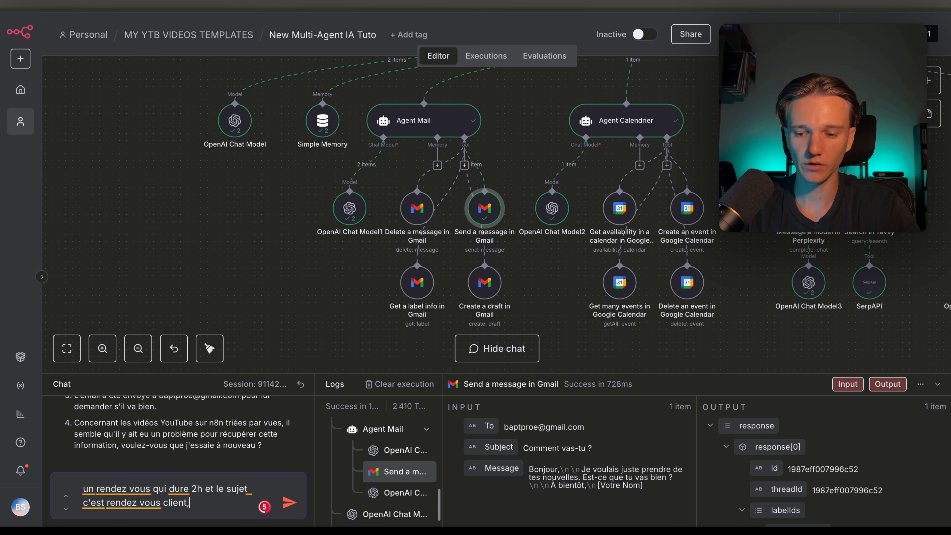
text( redonne moi les vid)
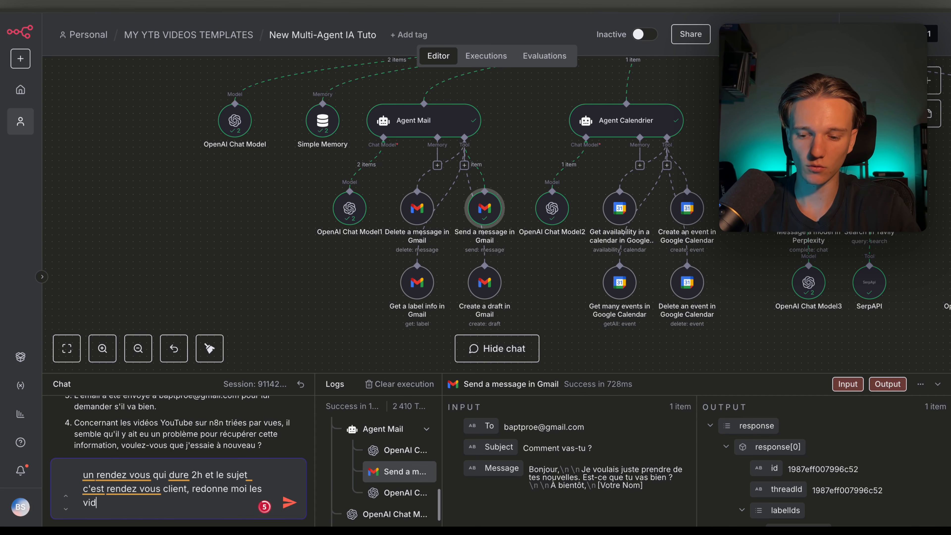
text(éos youtube)
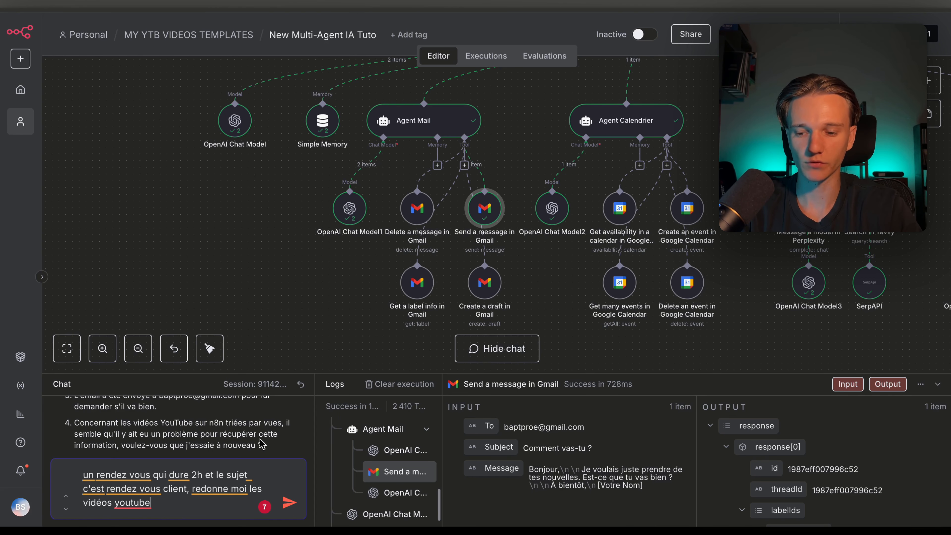
key(Return)
Follow the run and open the Transcription et rechercher step's output details
scroll(386, 199, up, 5)
scroll(384, 193, right, 3)
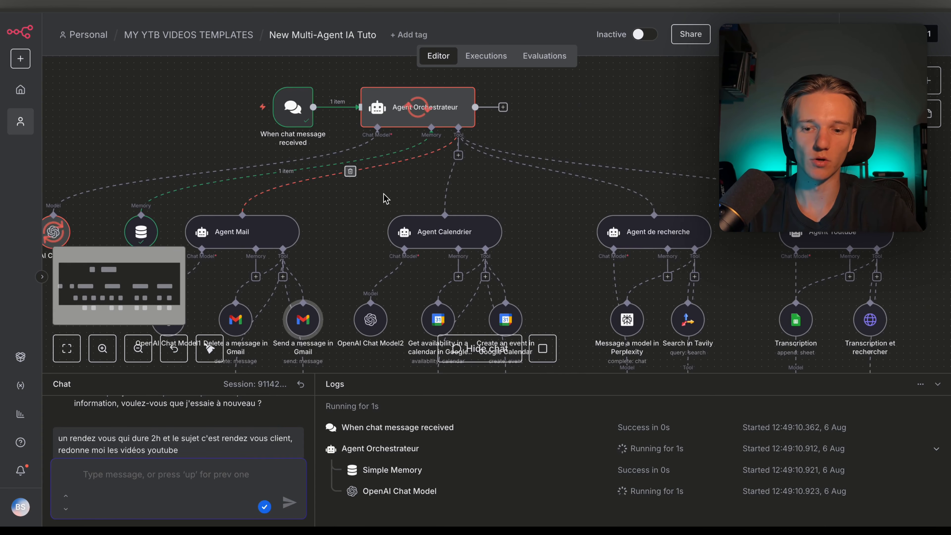
scroll(385, 193, down, 3)
scroll(384, 195, down, 1)
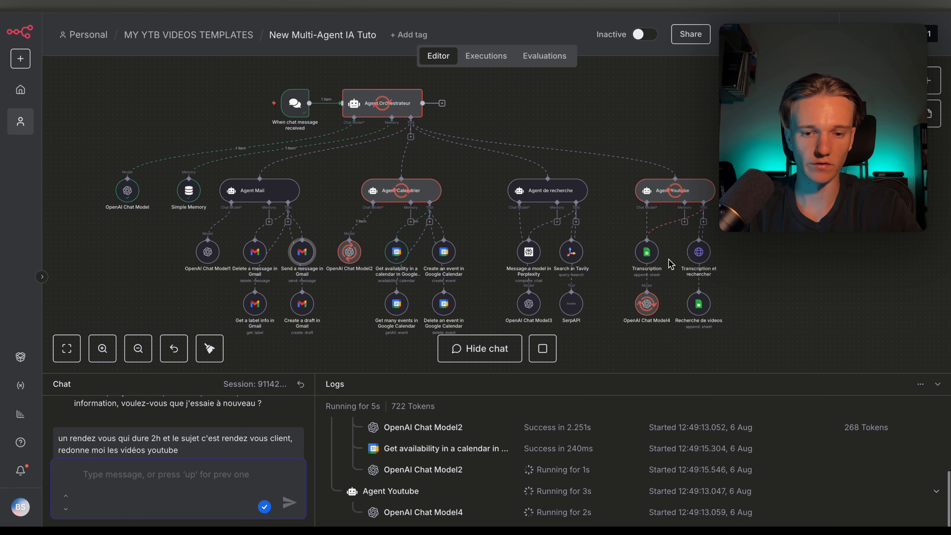
scroll(288, 180, right, 2)
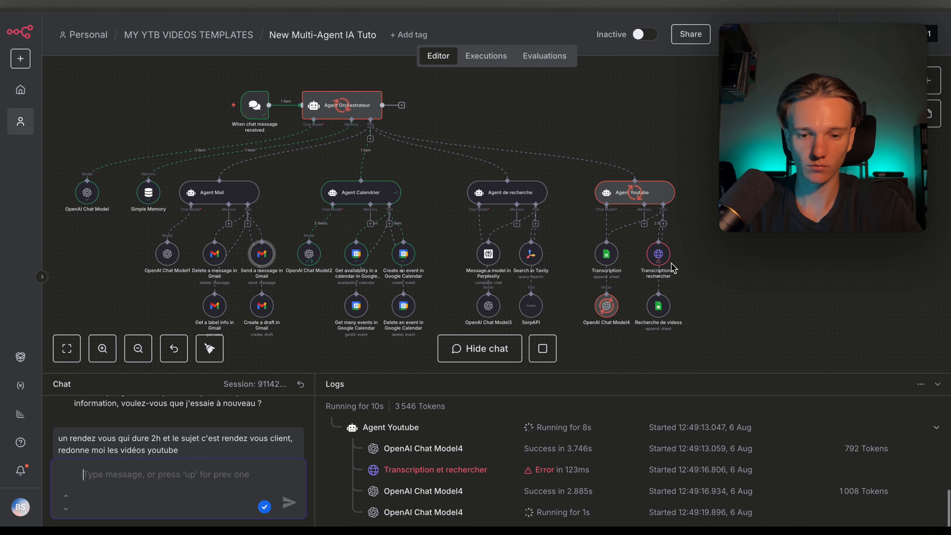
click(659, 255)
double_click(659, 255)
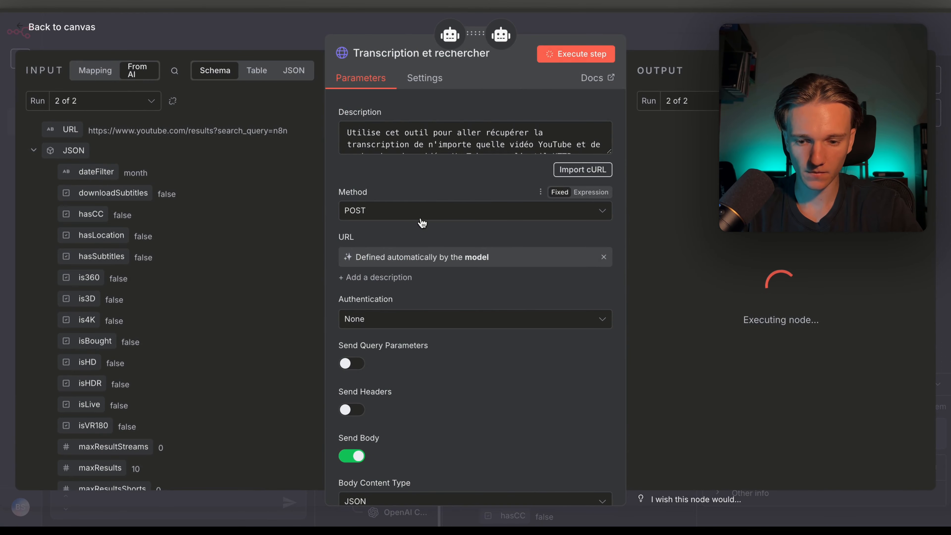
key(Escape)
scroll(611, 236, left, 8)
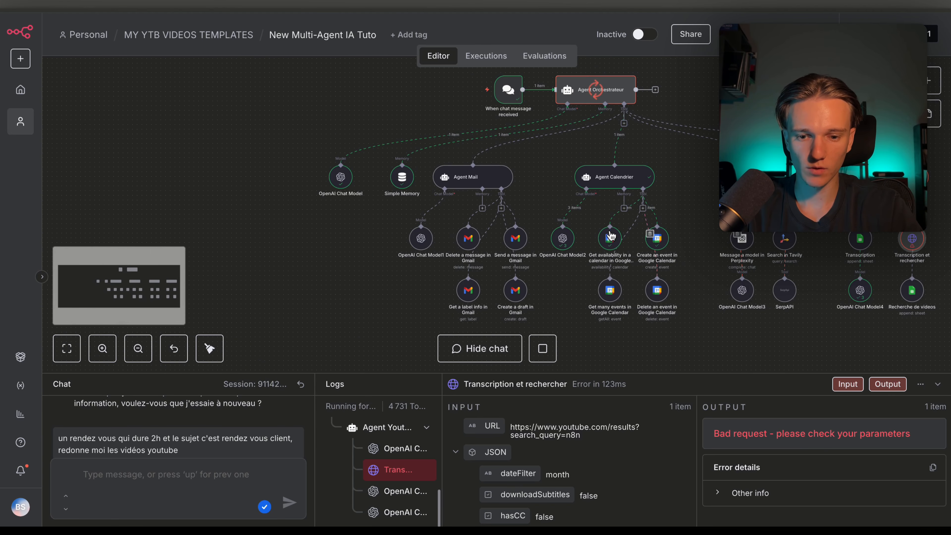
scroll(610, 236, up, 3)
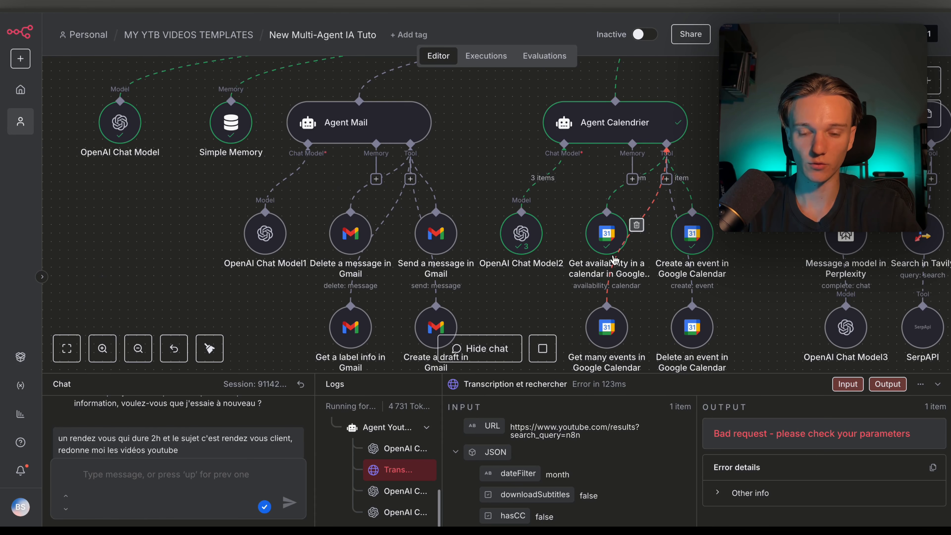
scroll(606, 262, up, 2)
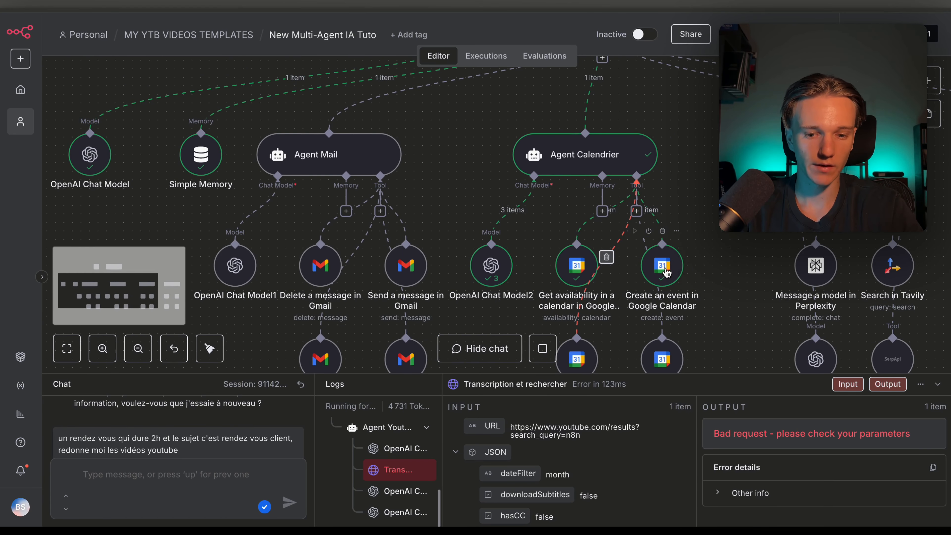
scroll(659, 275, up, 4)
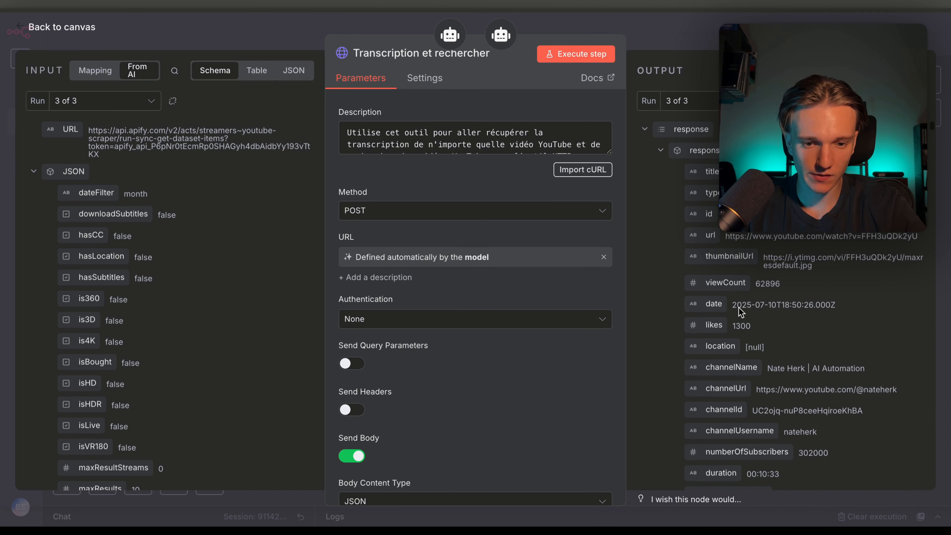
Step through the nine returned video results in the output, then close the panel
click(660, 151)
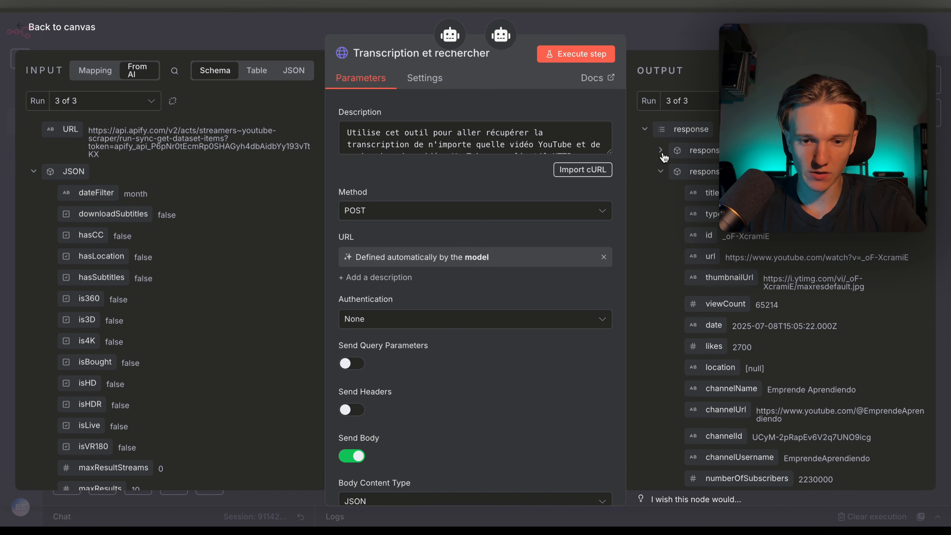
click(660, 171)
click(660, 193)
click(660, 213)
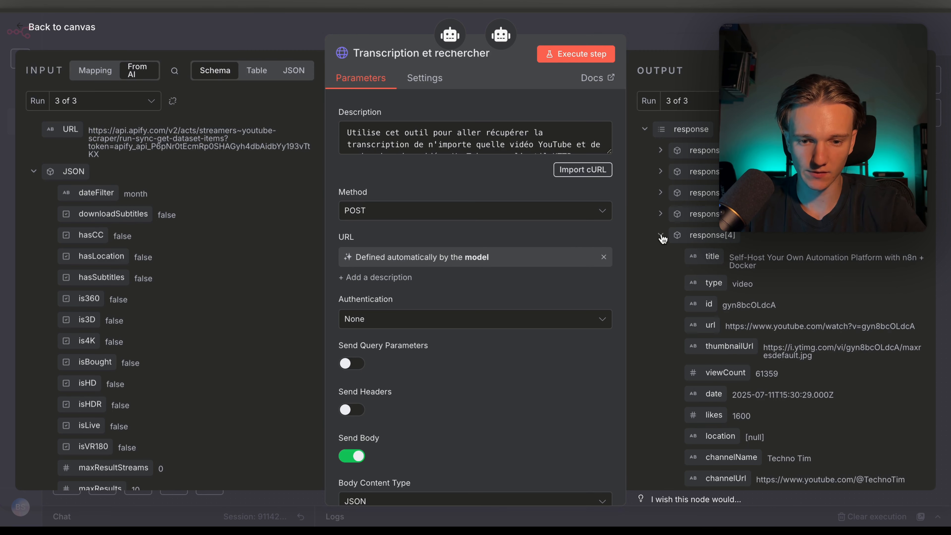
click(660, 236)
click(661, 256)
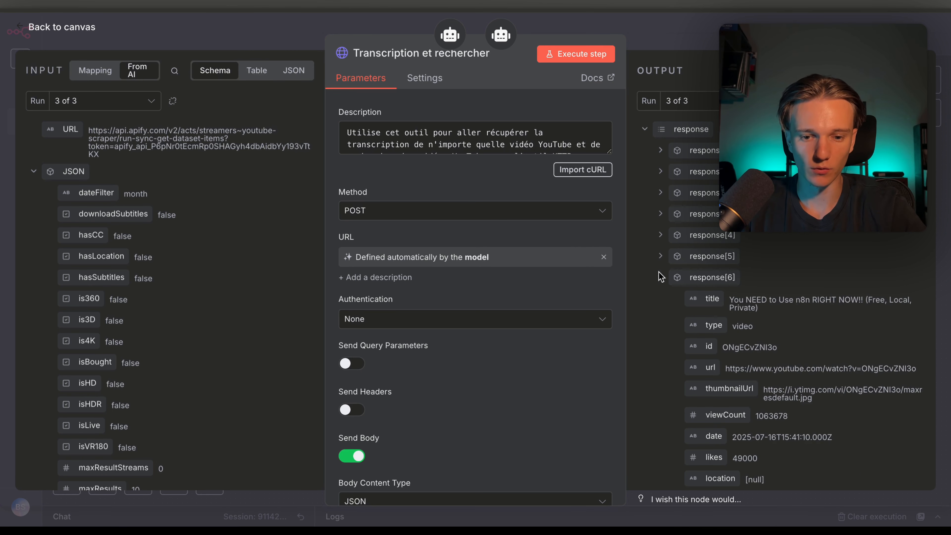
click(661, 277)
click(661, 298)
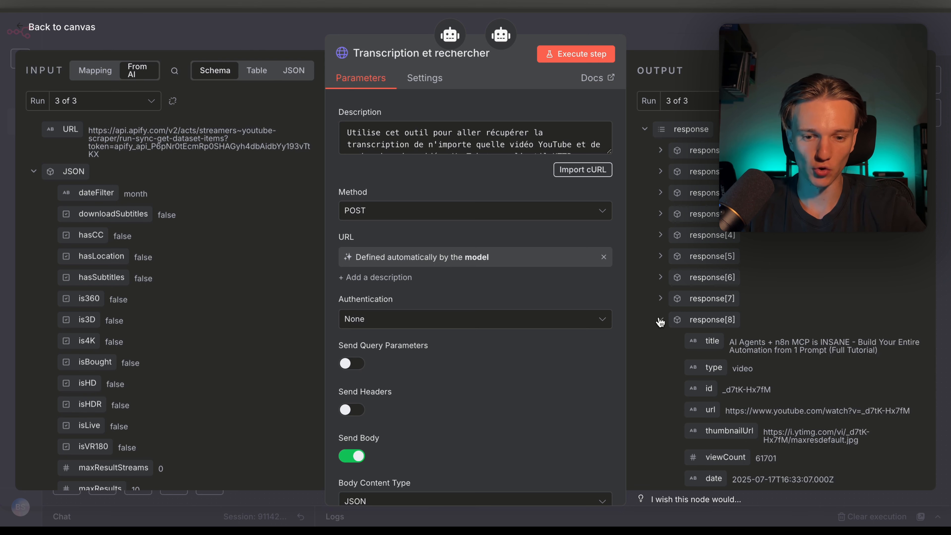
click(661, 319)
key(Escape)
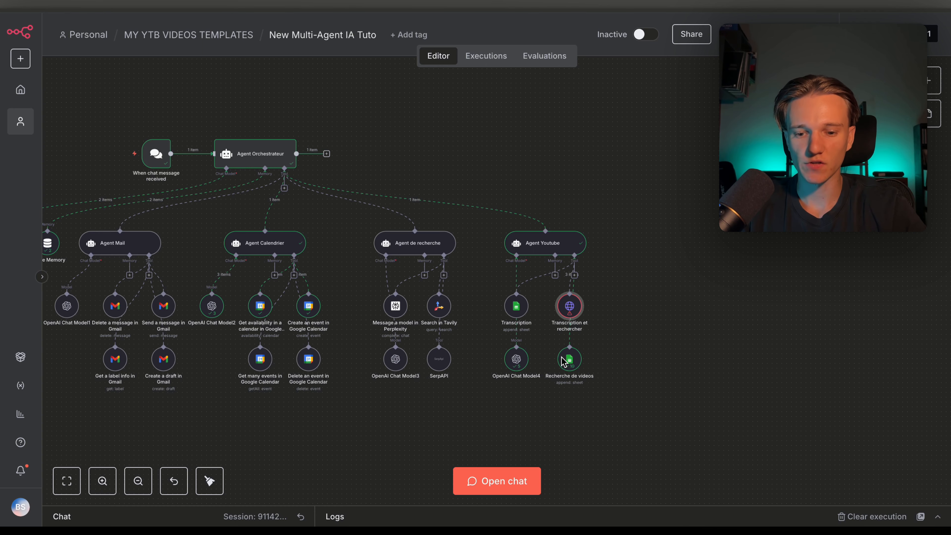
Check the Vidéos recherchées sheet for the saved video row (77265 views, 3400 likes)
scroll(576, 374, up, 2)
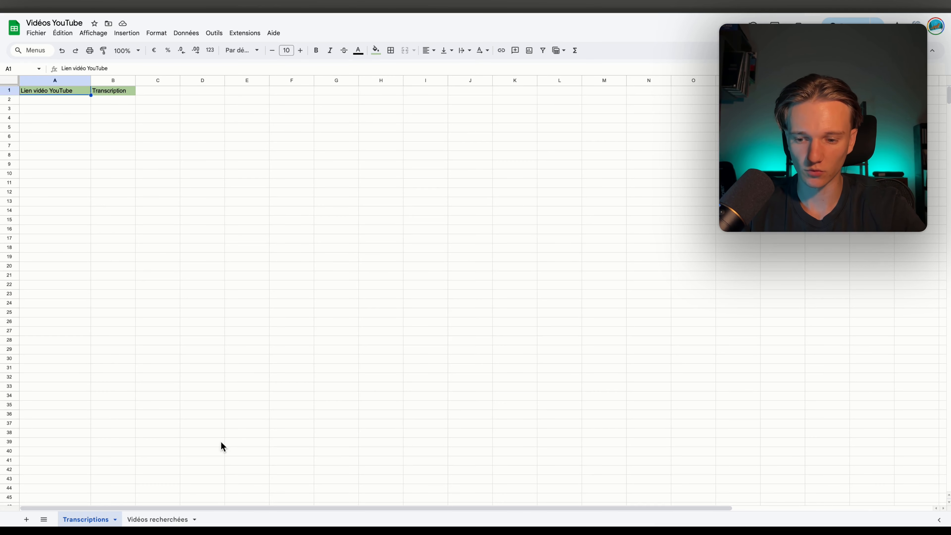
click(176, 518)
click(146, 121)
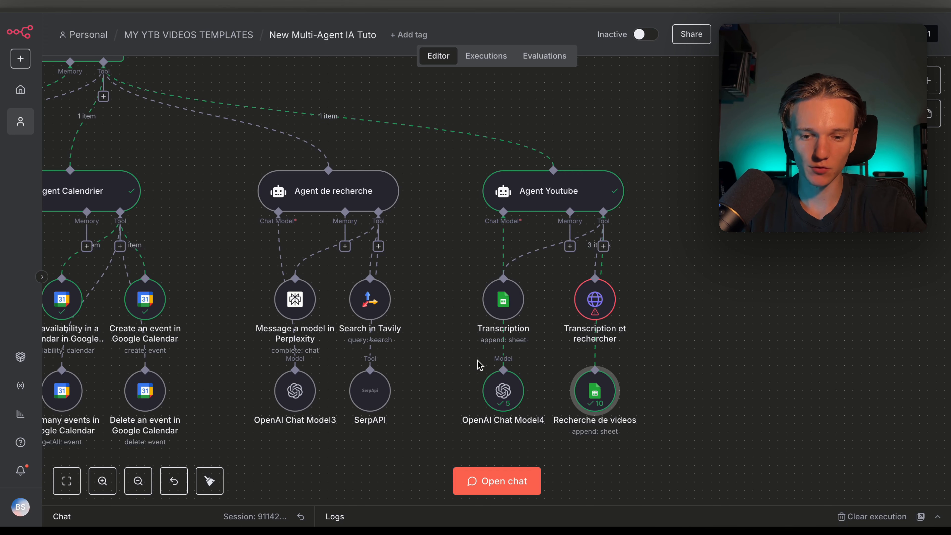
Check the Recherche de videos node, then nudge the When chat message received trigger slightly right
scroll(507, 333, up, 3)
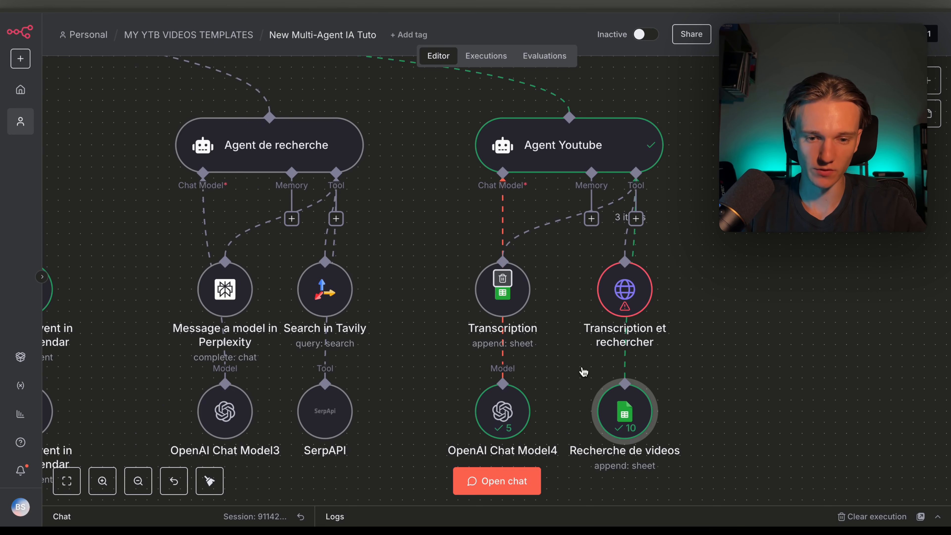
scroll(582, 404, down, 2)
double_click(627, 368)
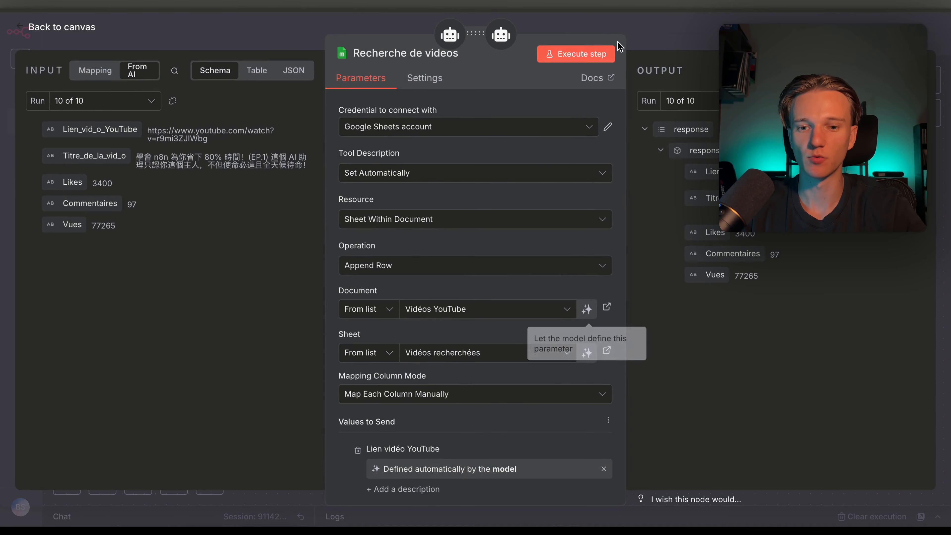
key(Escape)
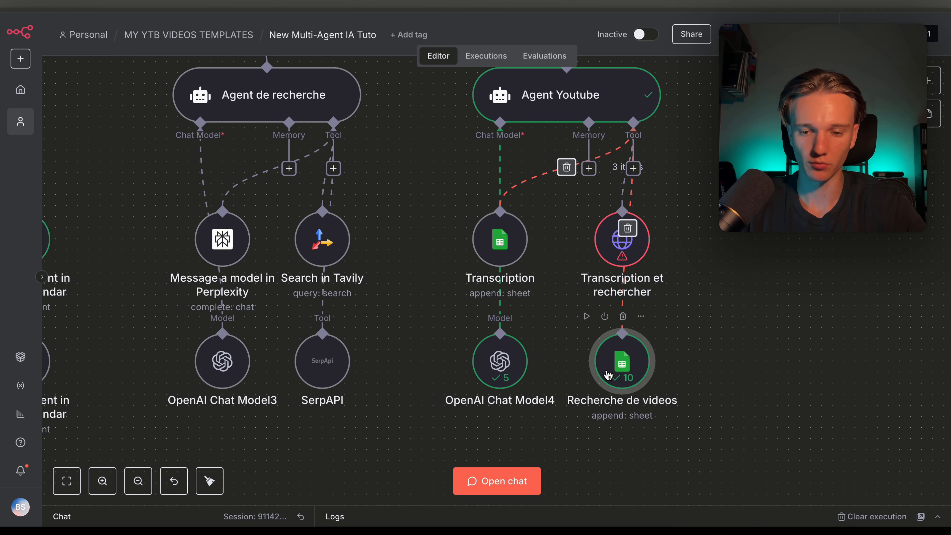
scroll(582, 315, down, 10)
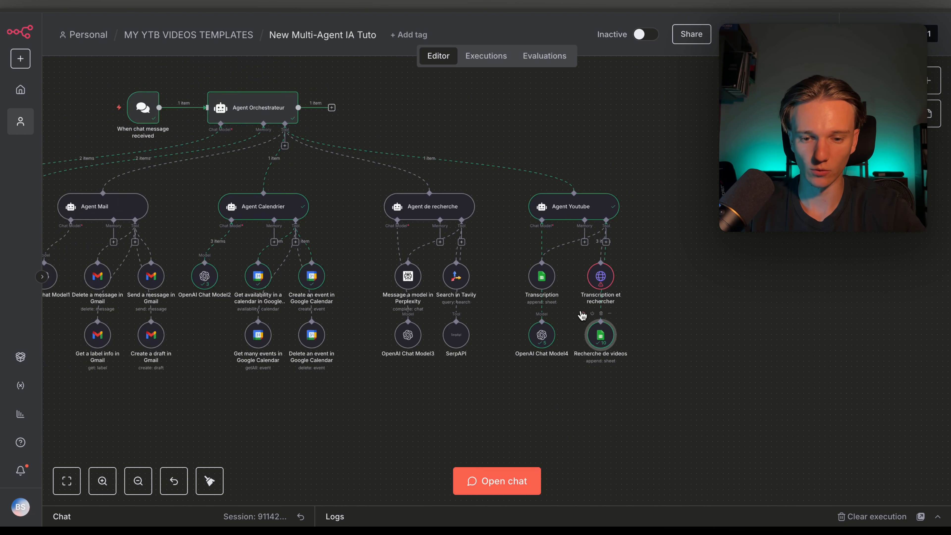
scroll(448, 234, up, 2)
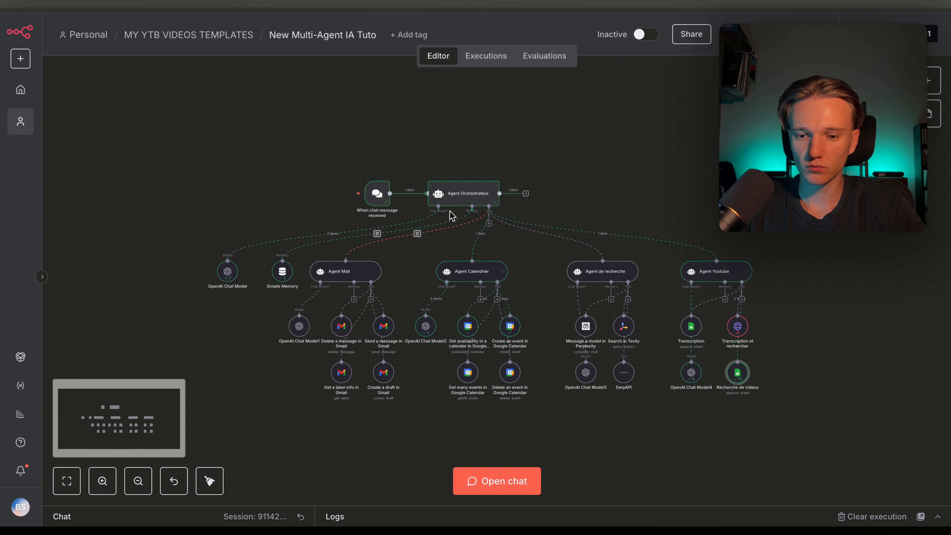
drag(383, 200, 392, 199)
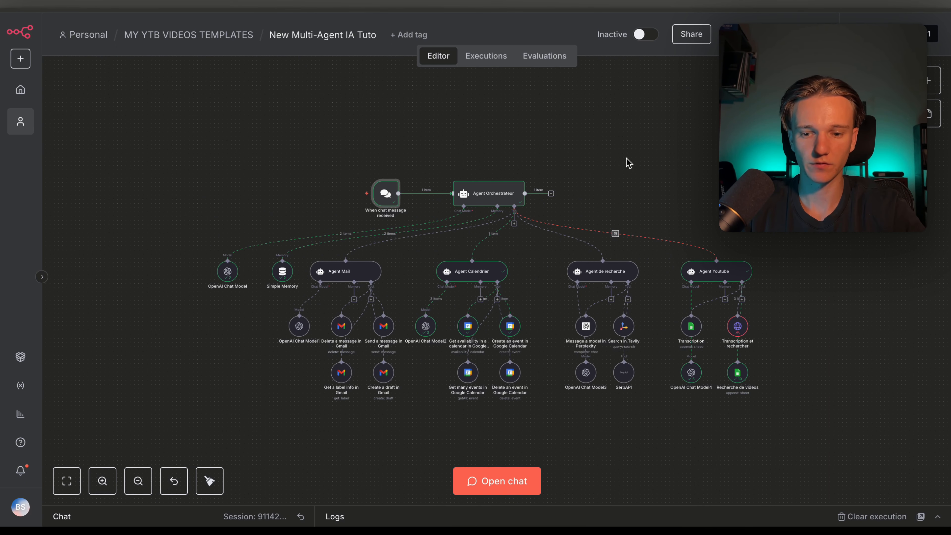
scroll(520, 258, right, 3)
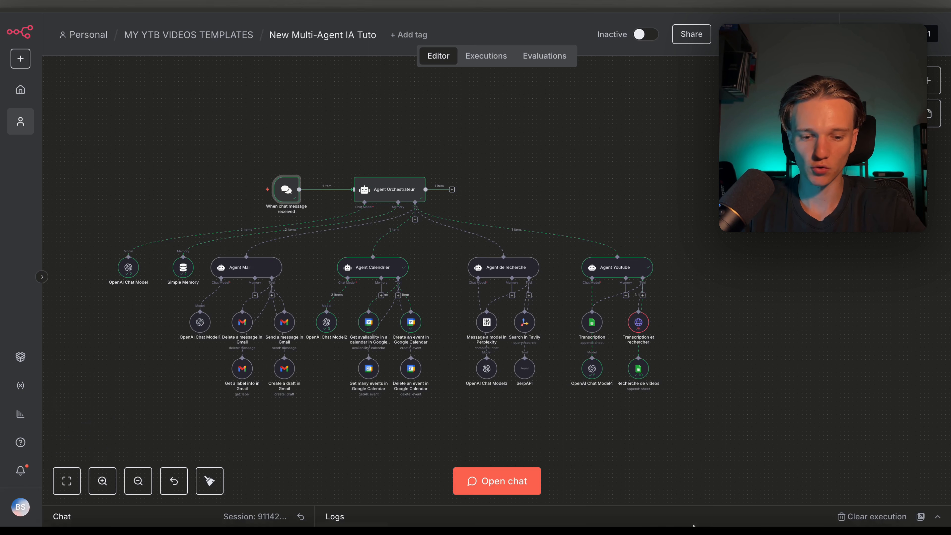
click(937, 515)
scroll(239, 461, up, 2)
scroll(238, 460, down, 4)
scroll(239, 463, down, 8)
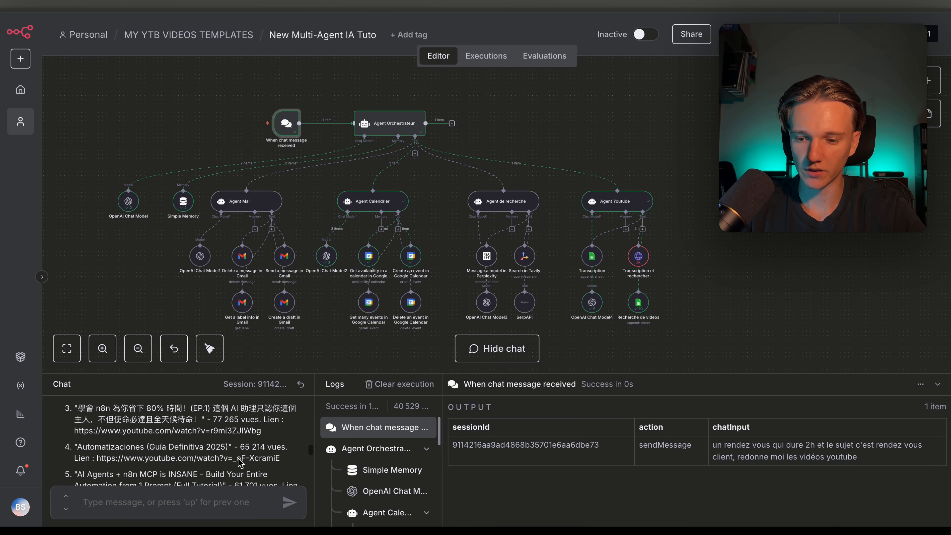
scroll(161, 443, down, 10)
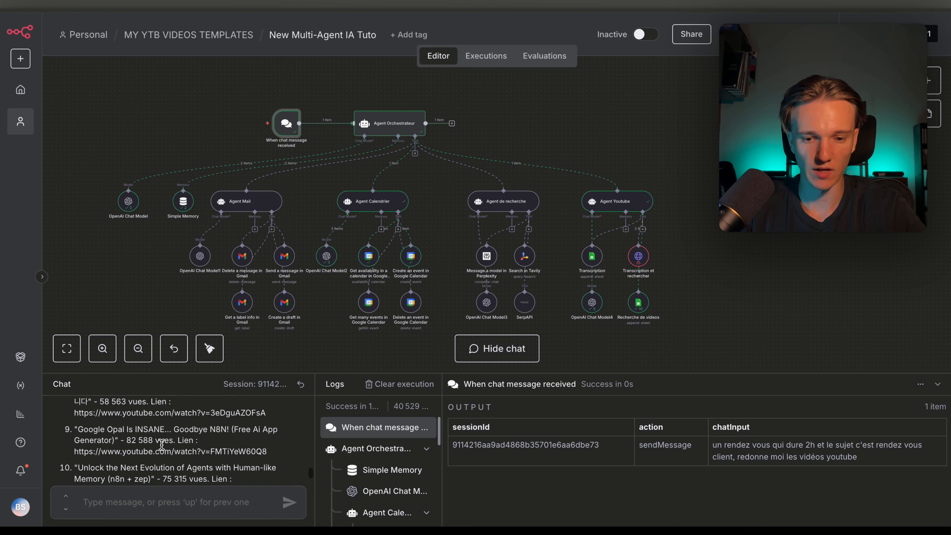
scroll(163, 448, down, 1)
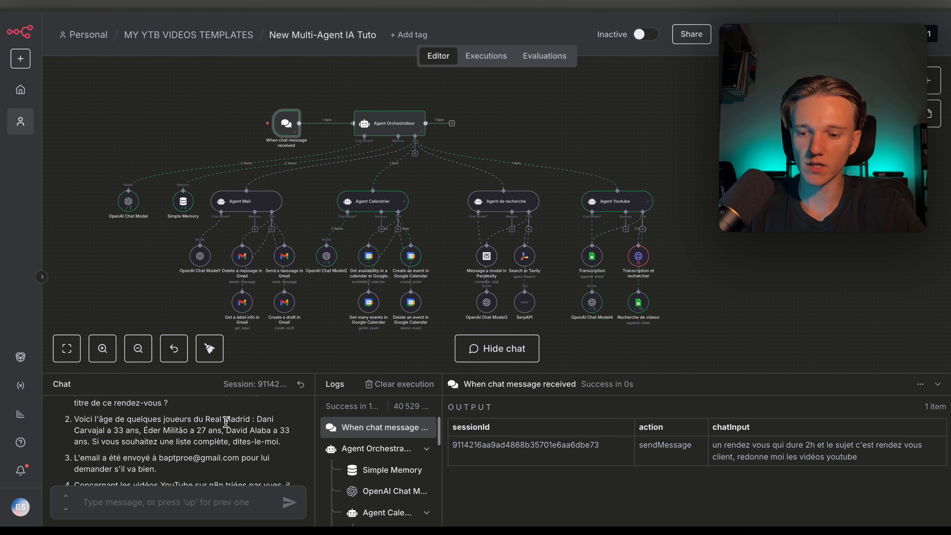
drag(124, 430, 145, 431)
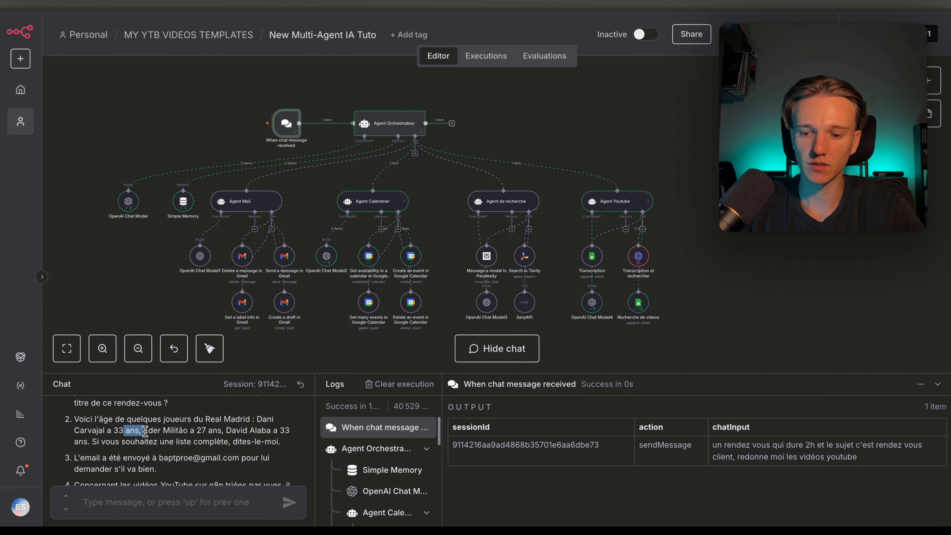
click(192, 433)
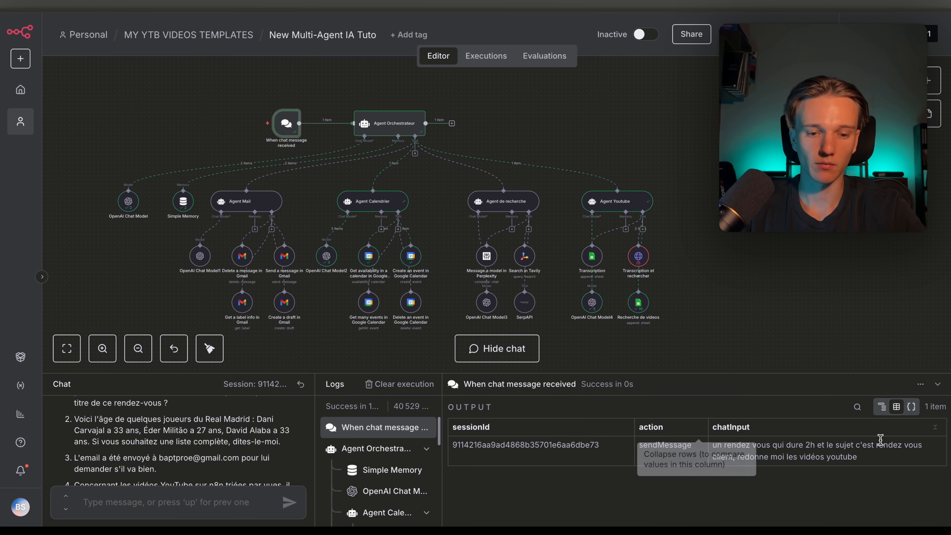
click(939, 386)
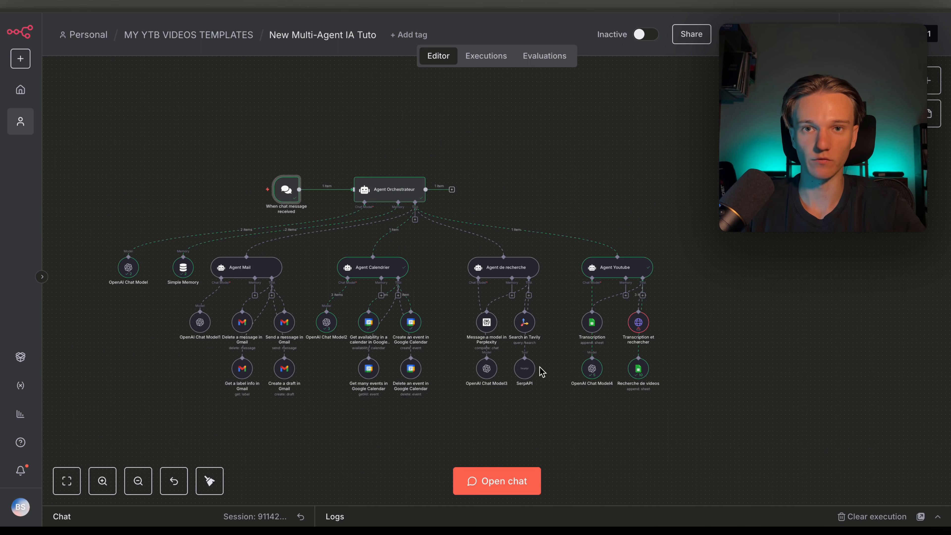
Delete the OpenAI Chat Model link to Agent Orchestrateur and bring up its chat model list
scroll(335, 315, left, 2)
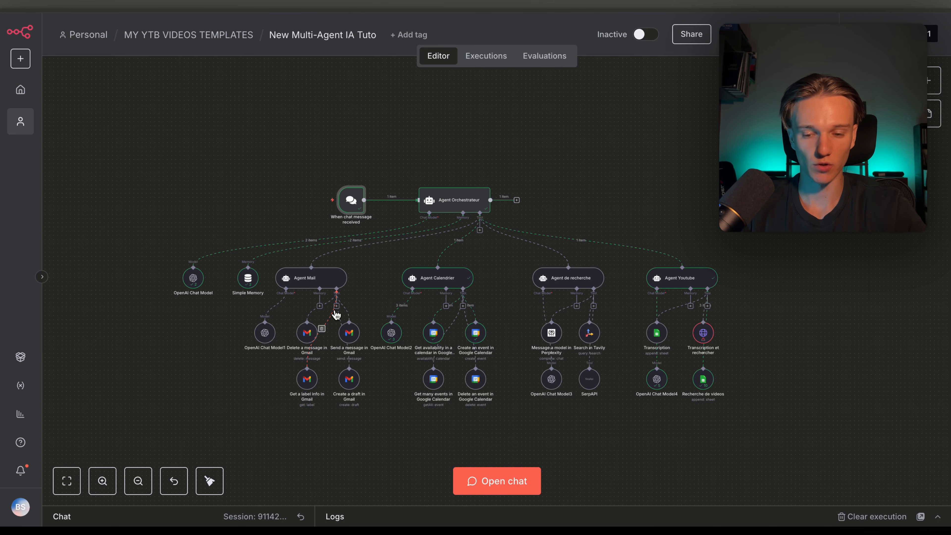
scroll(275, 274, up, 5)
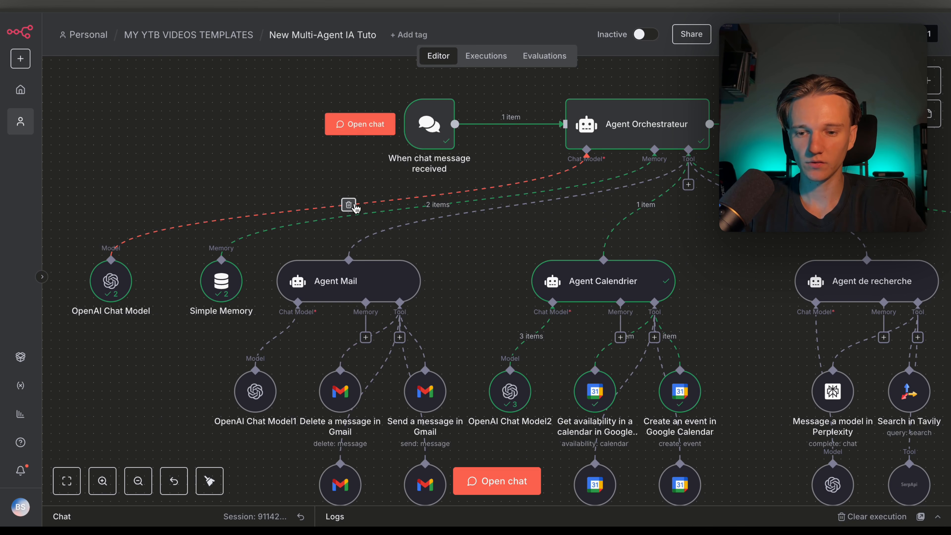
click(350, 204)
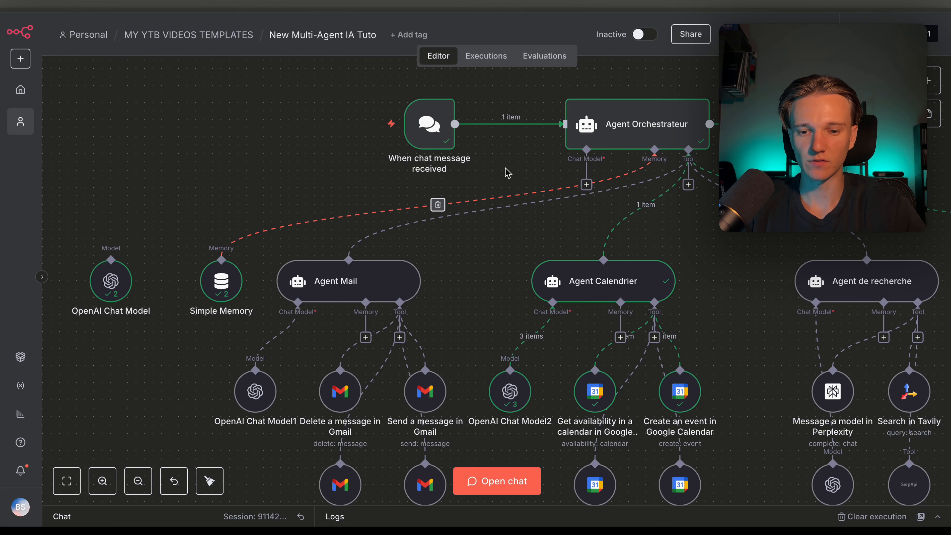
click(586, 184)
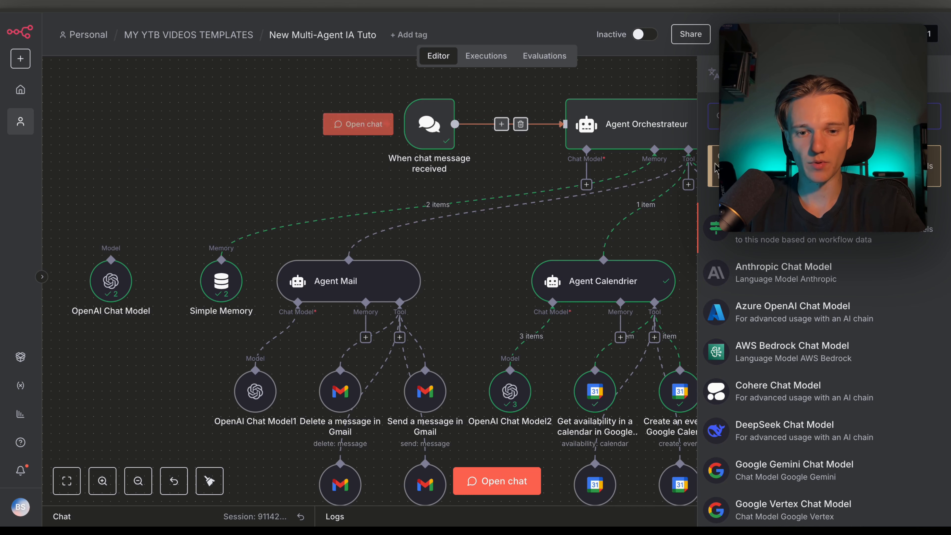
Add a Model Selector as the orchestrator's model and set it to 5 inputs
click(759, 235)
key(Escape)
scroll(560, 250, left, 10)
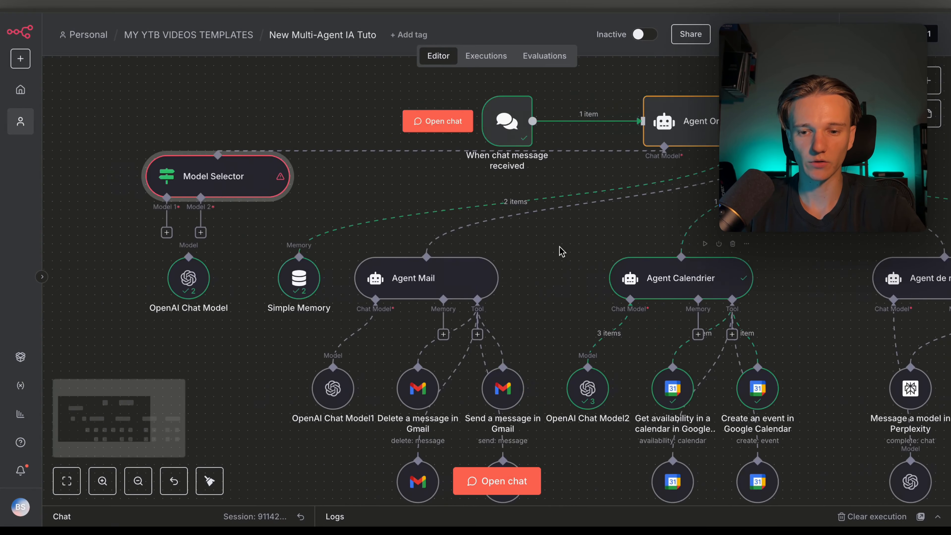
scroll(560, 250, left, 3)
click(520, 222)
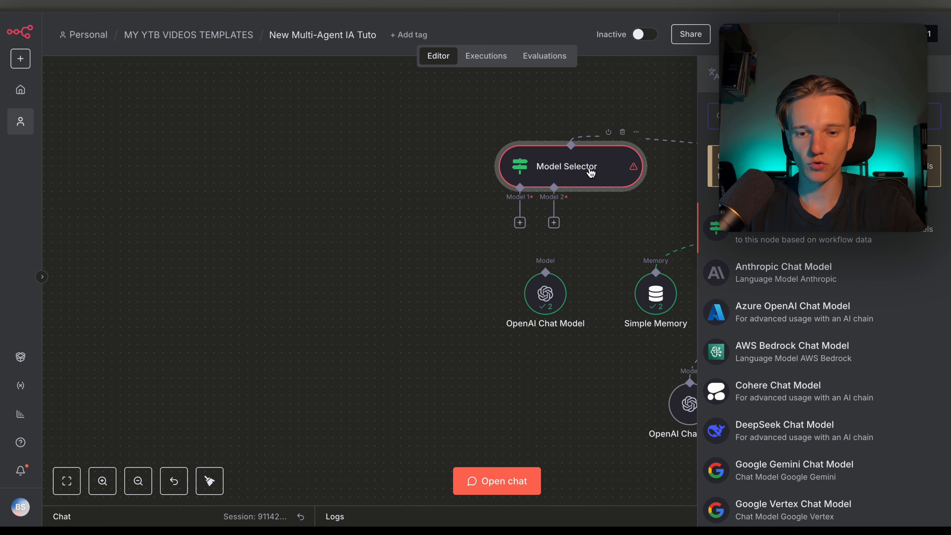
double_click(590, 170)
click(488, 136)
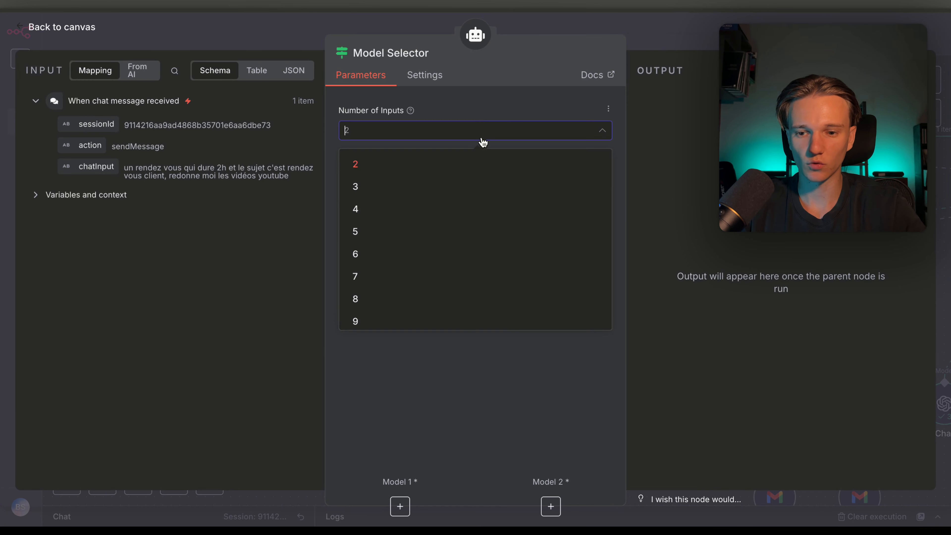
click(442, 240)
click(682, 35)
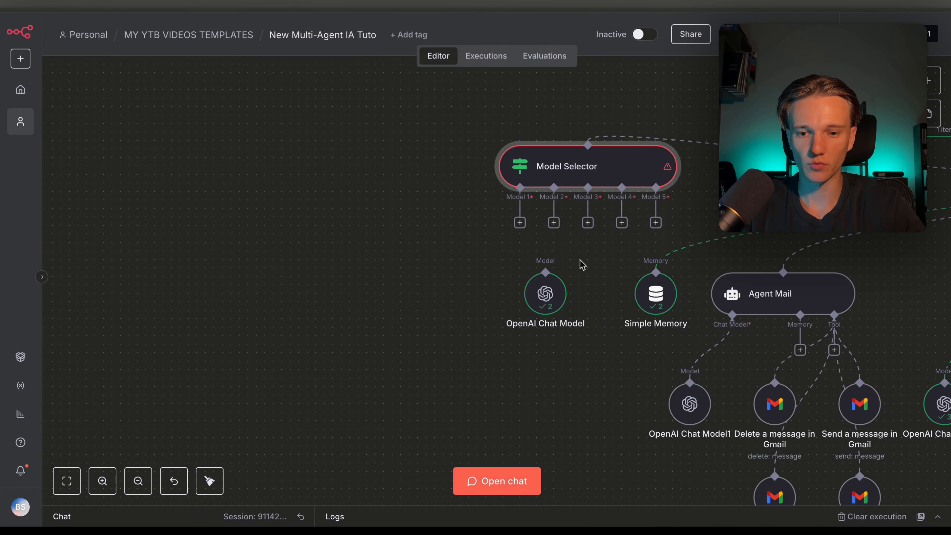
Attach an OpenAI chat model to Model 1 and an Anthropic Chat Model to Model 2
click(521, 224)
click(715, 176)
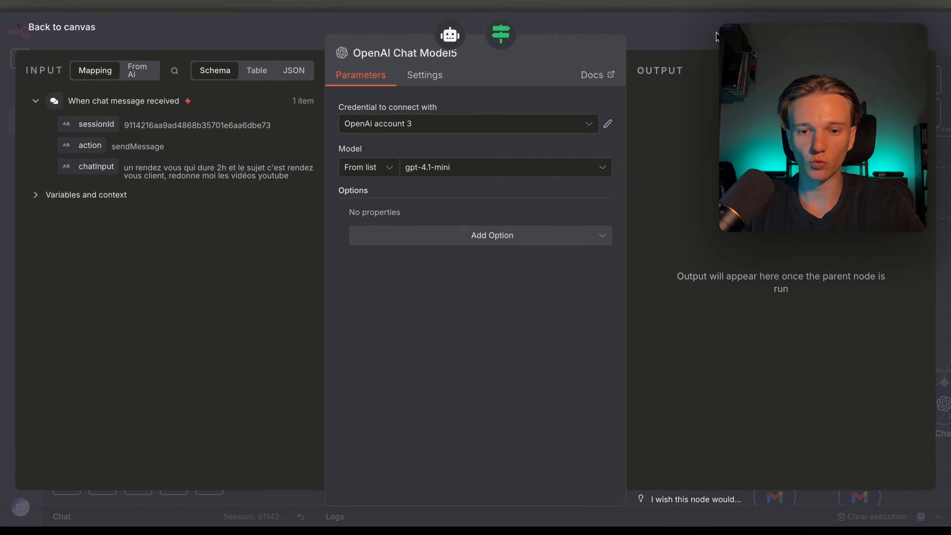
key(Escape)
click(557, 226)
text(ant)
key(Return)
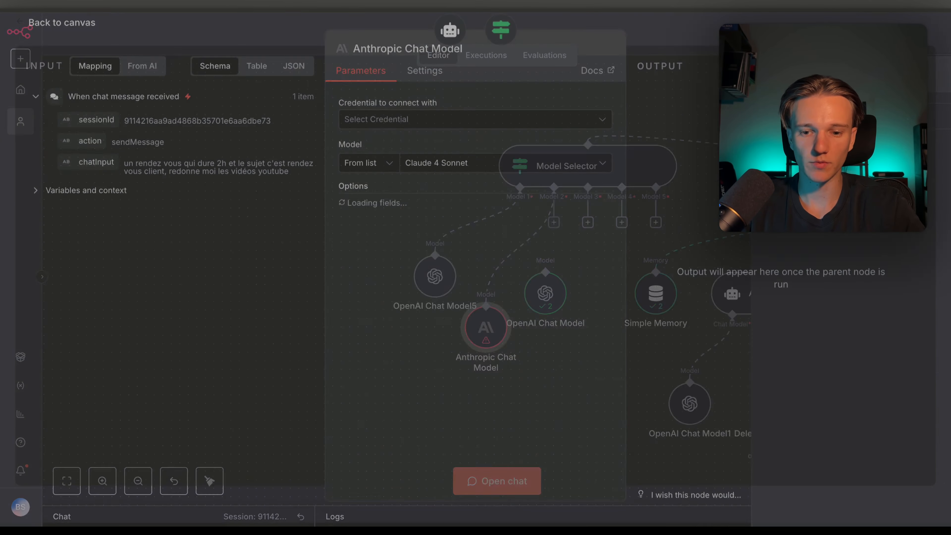
key(Escape)
Delete the Model Selector, Anthropic Chat Model and OpenAI Chat Model5 nodes
click(585, 167)
key(Delete)
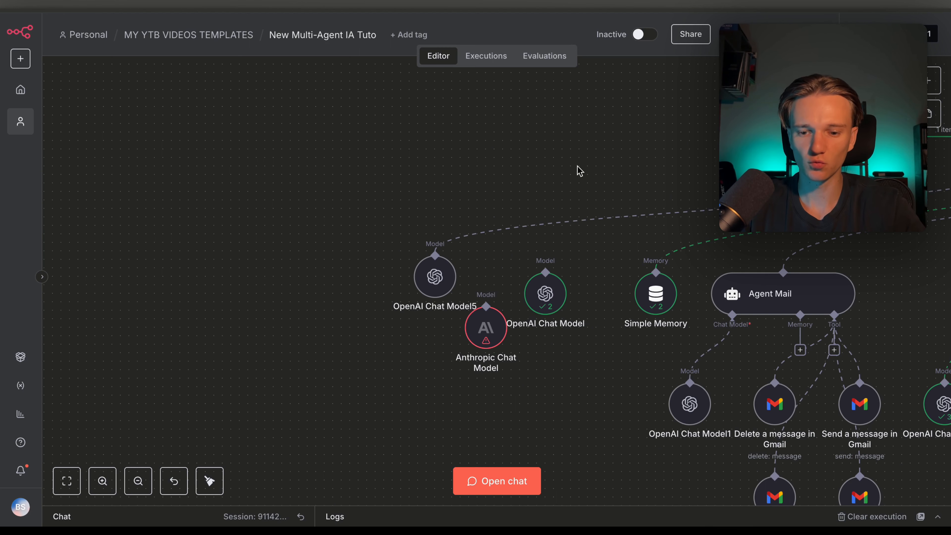
click(487, 328)
key(Delete)
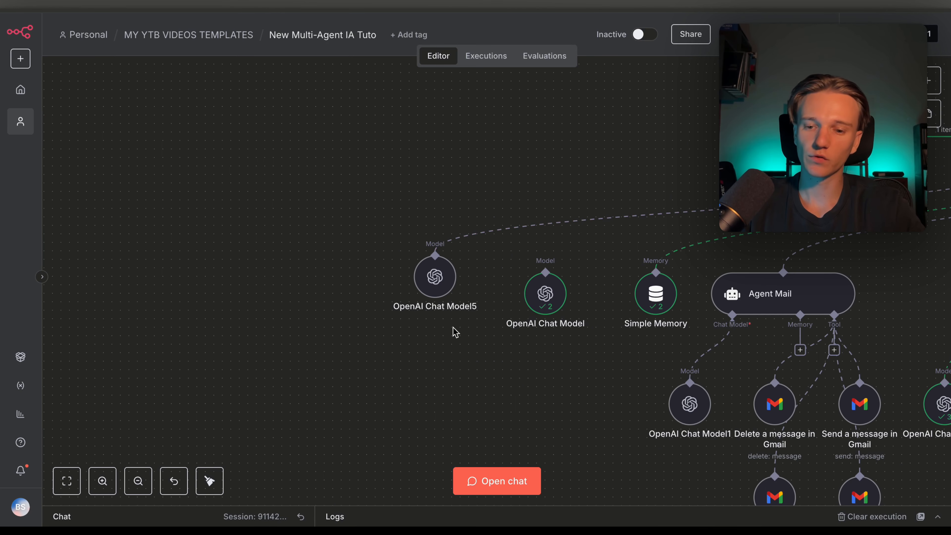
click(435, 277)
key(Delete)
Reconnect Agent Orchestrateur's chat model to OpenAI Chat Model and place Simple Memory beside Agent Mail
scroll(684, 257, right, 10)
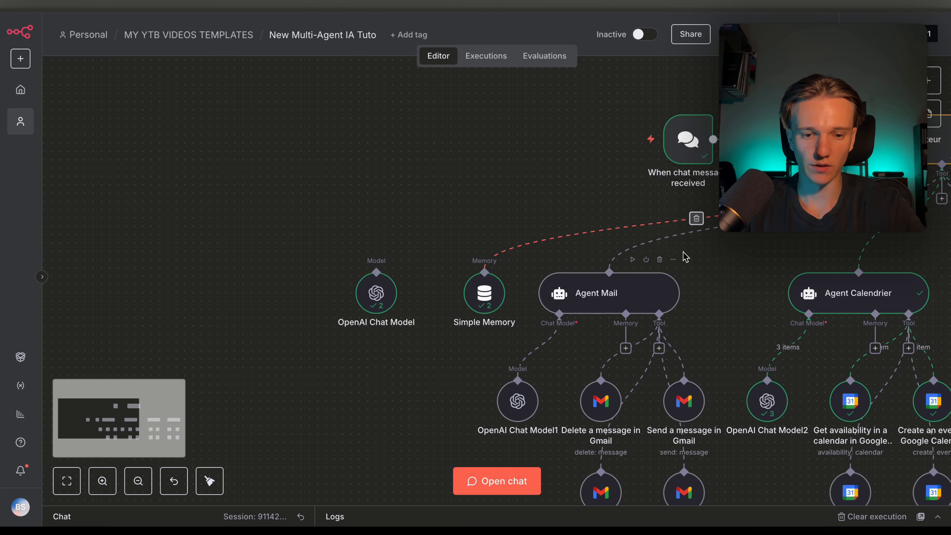
scroll(504, 312, left, 1)
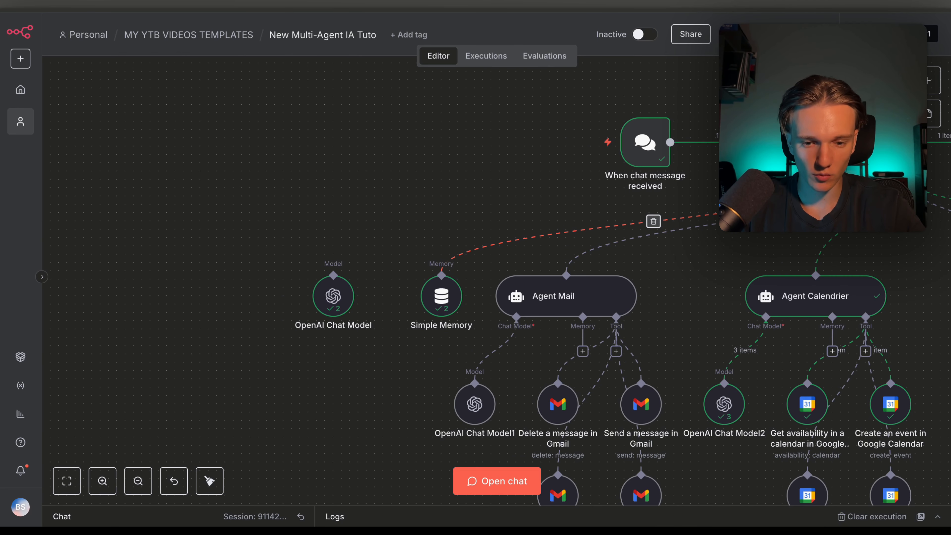
drag(455, 298, 721, 290)
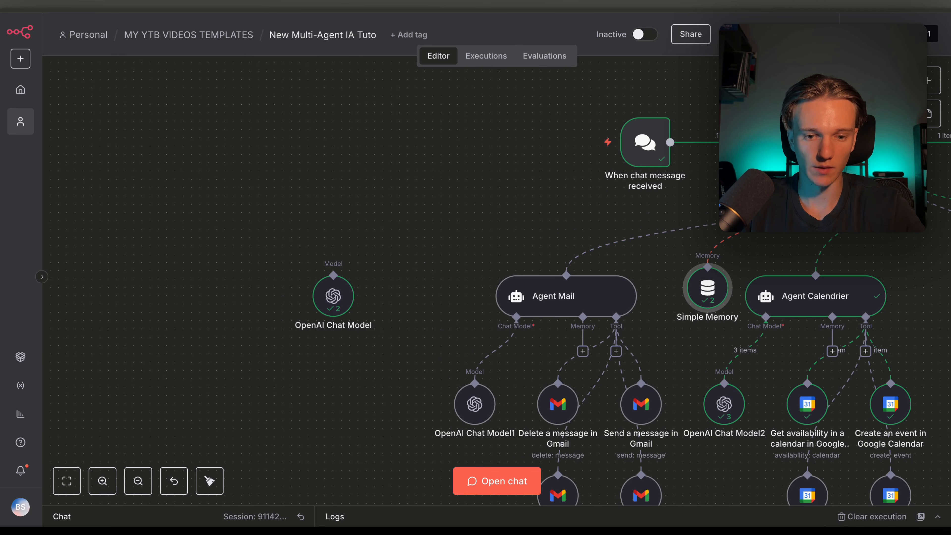
drag(419, 256, 333, 275)
drag(715, 285, 457, 292)
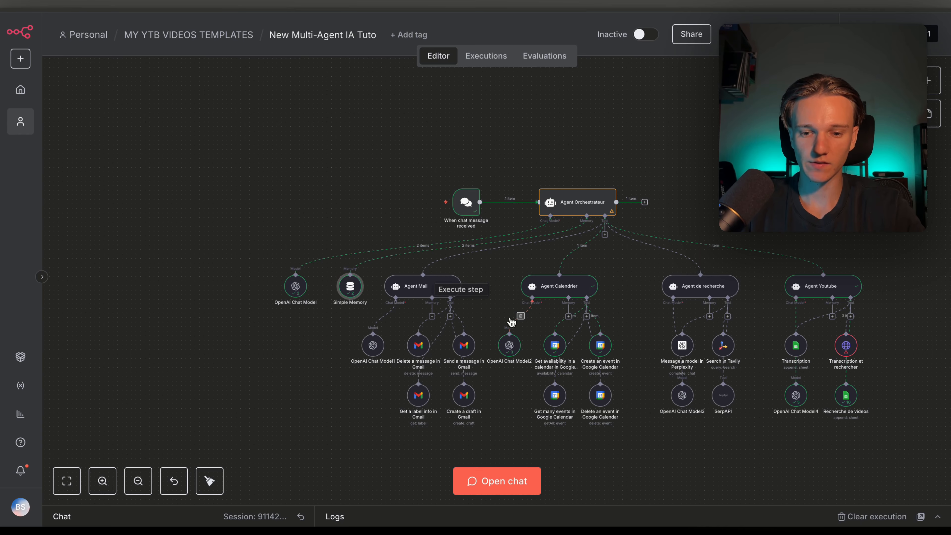
Select all agent branches, shift them up slightly, and save with Ctrl+S
scroll(511, 318, down, 3)
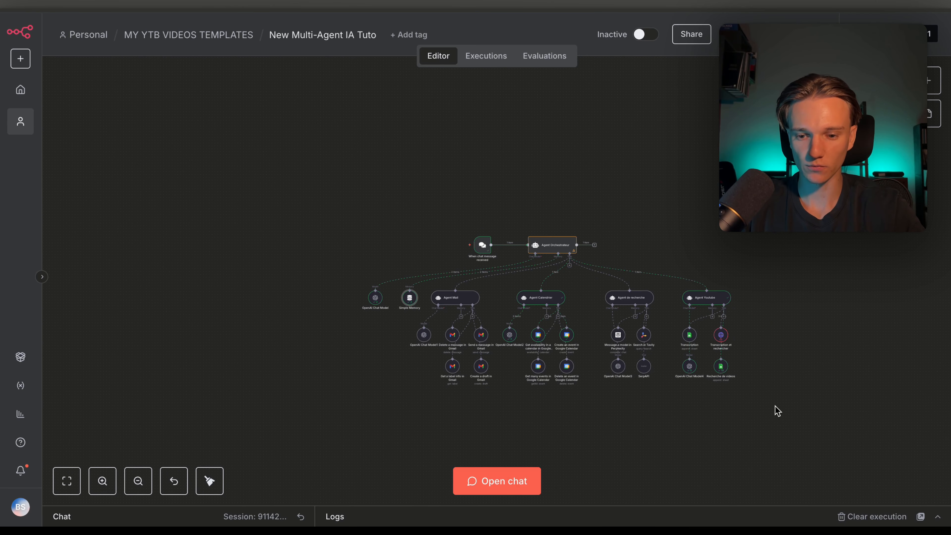
drag(775, 407, 343, 276)
drag(478, 352, 477, 347)
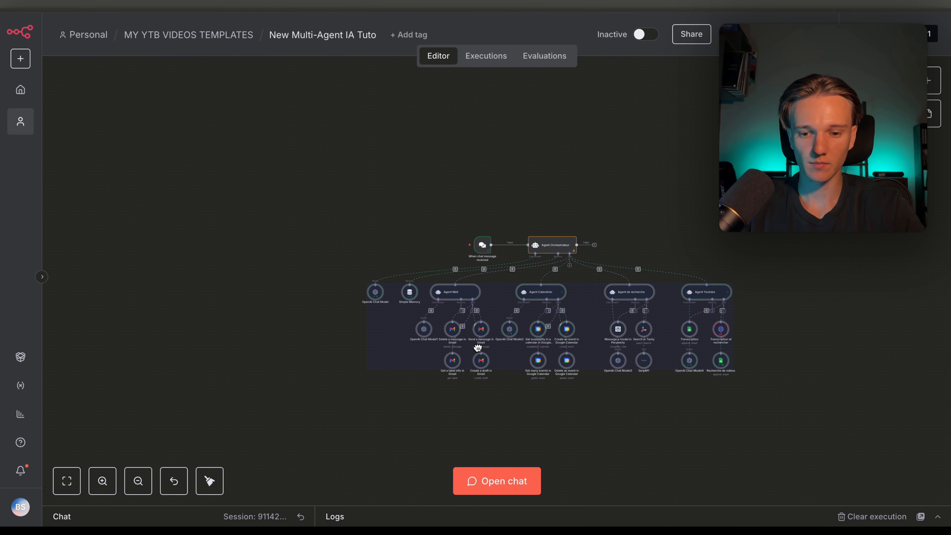
key(ctrl+s)
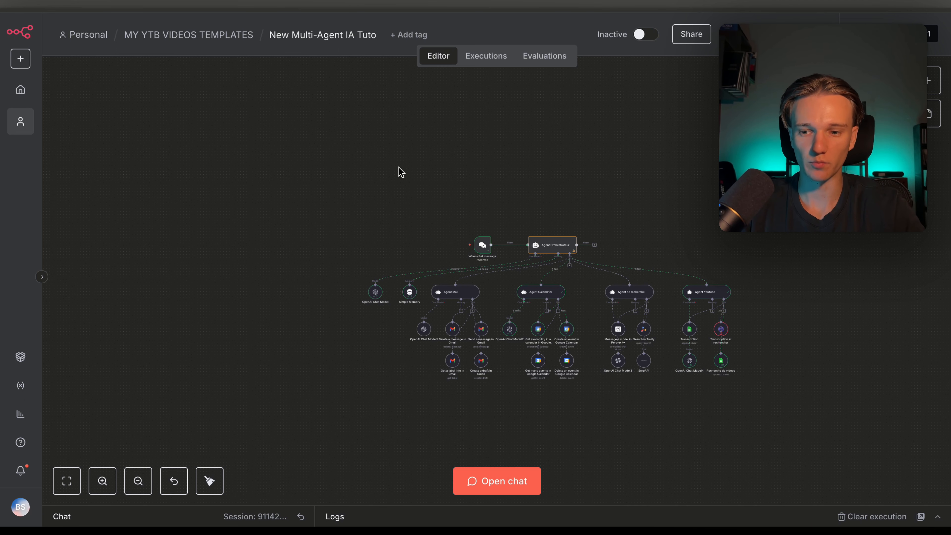